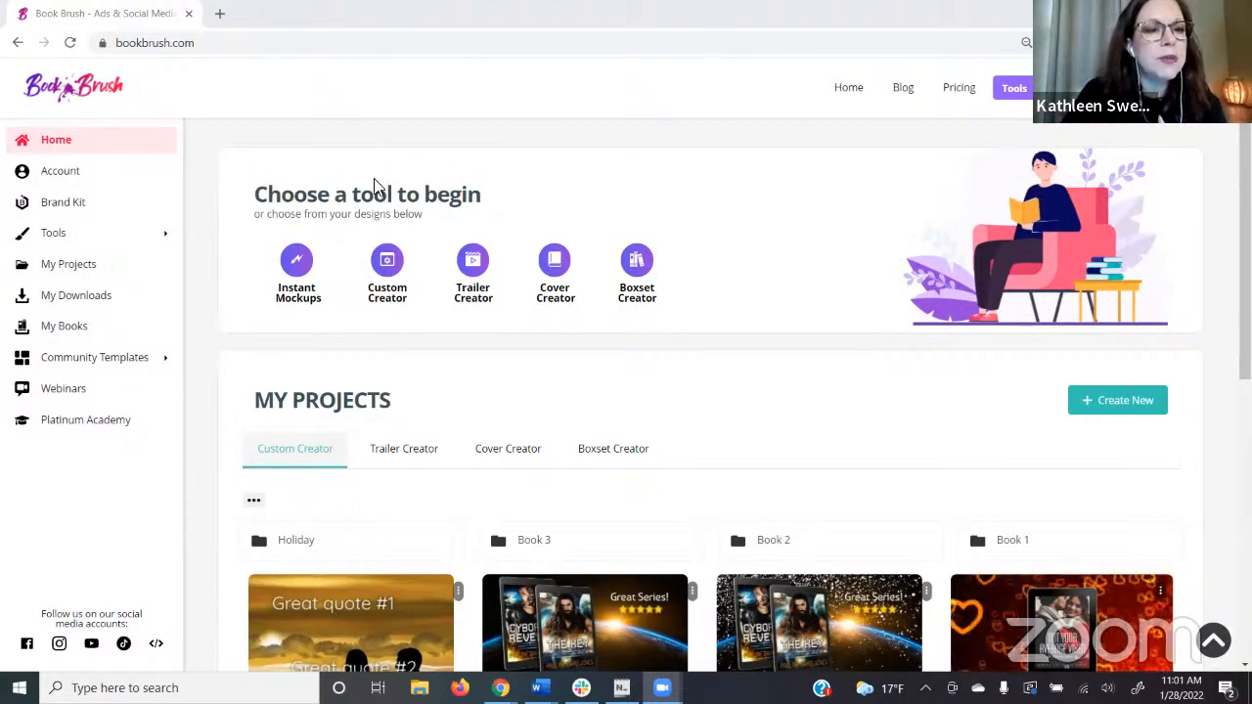
Open the Boxset Creator and choose to create a spine first
drag(269, 194, 476, 186)
click(476, 188)
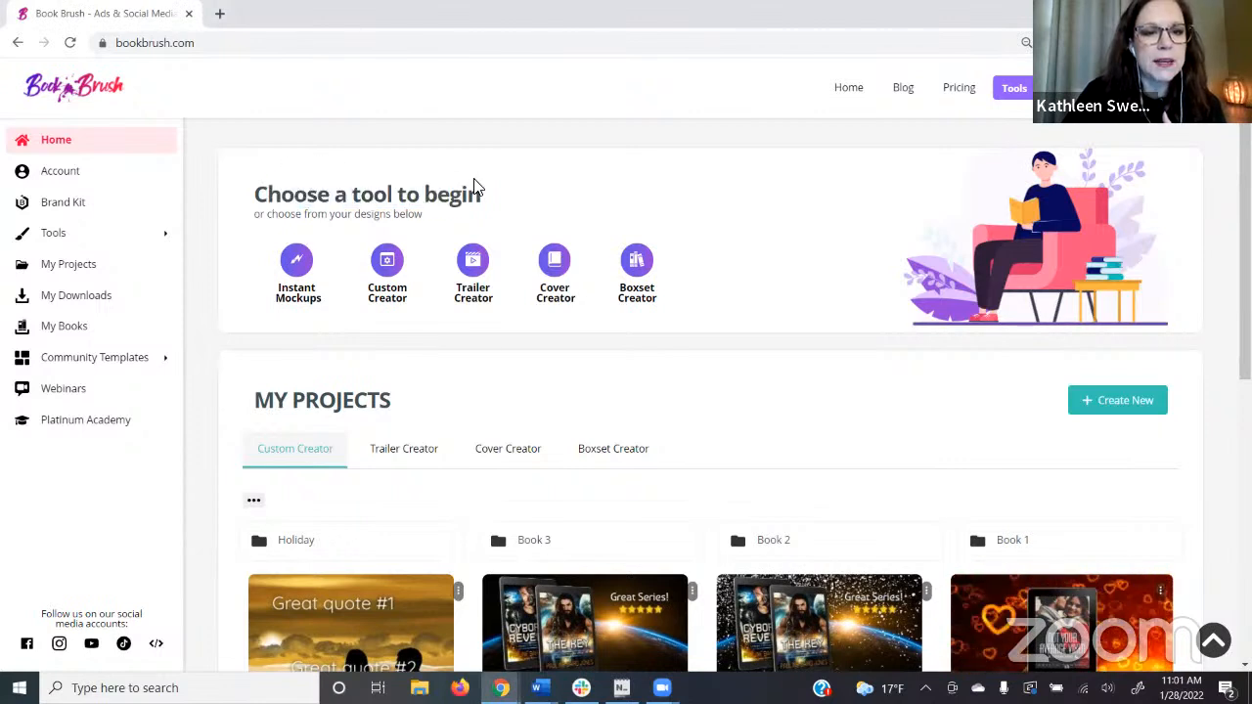
click(638, 264)
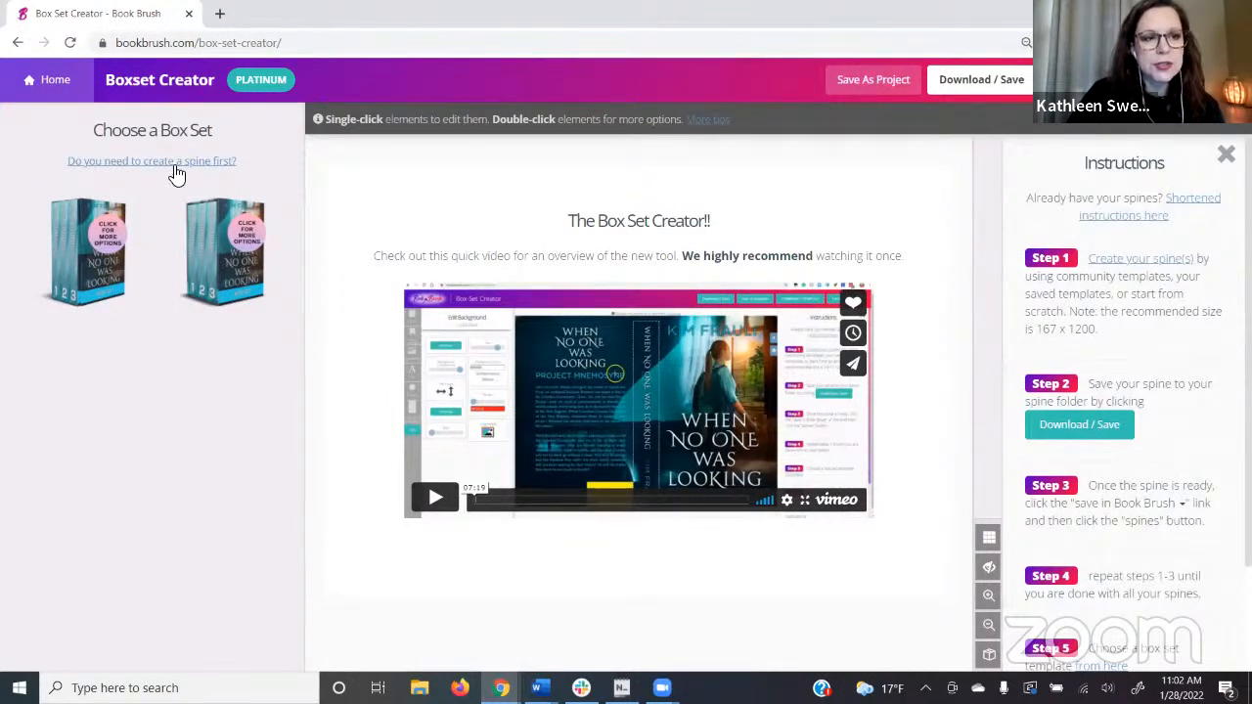
drag(279, 164, 53, 168)
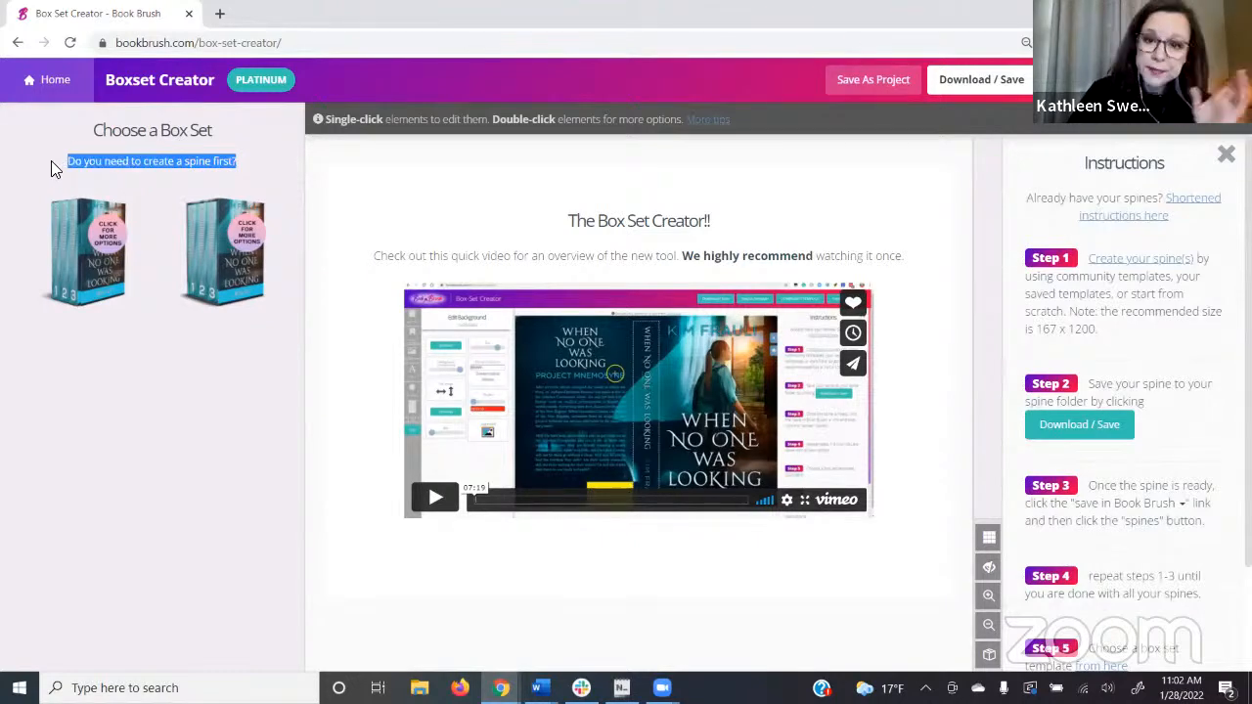
click(141, 168)
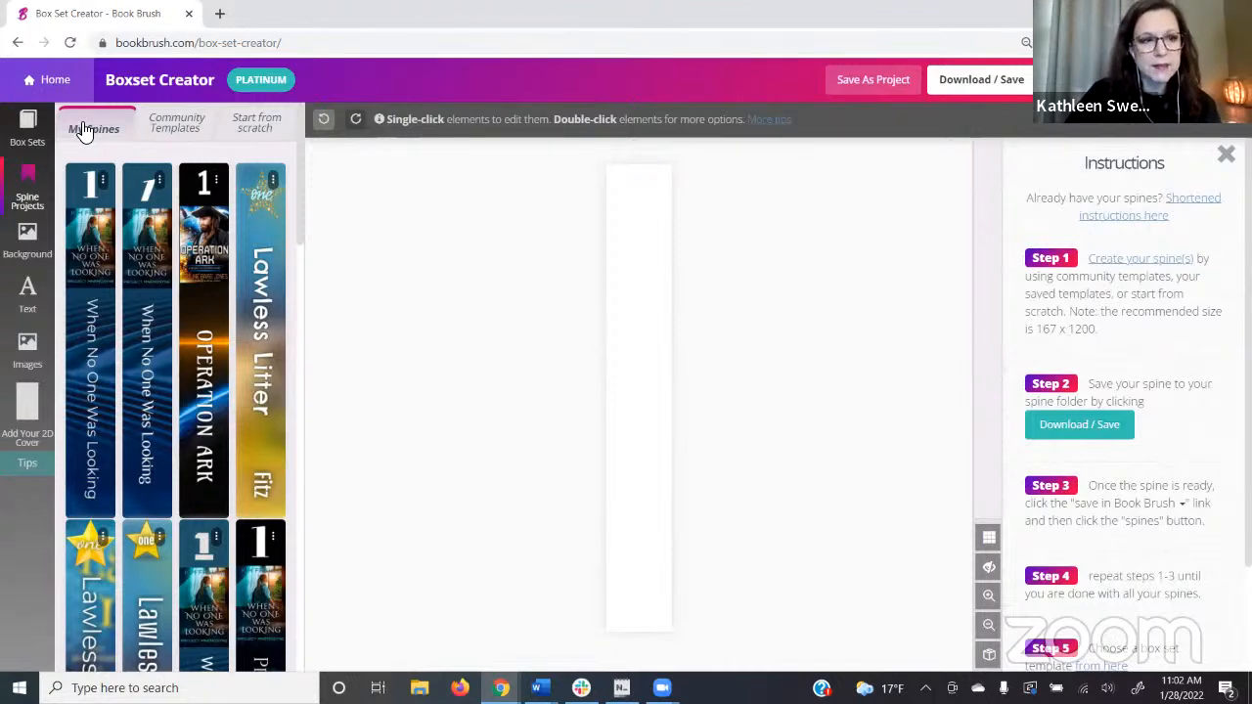
Load the blue wavy community spine template with the number 1 and cover placeholder above a script book title
click(176, 124)
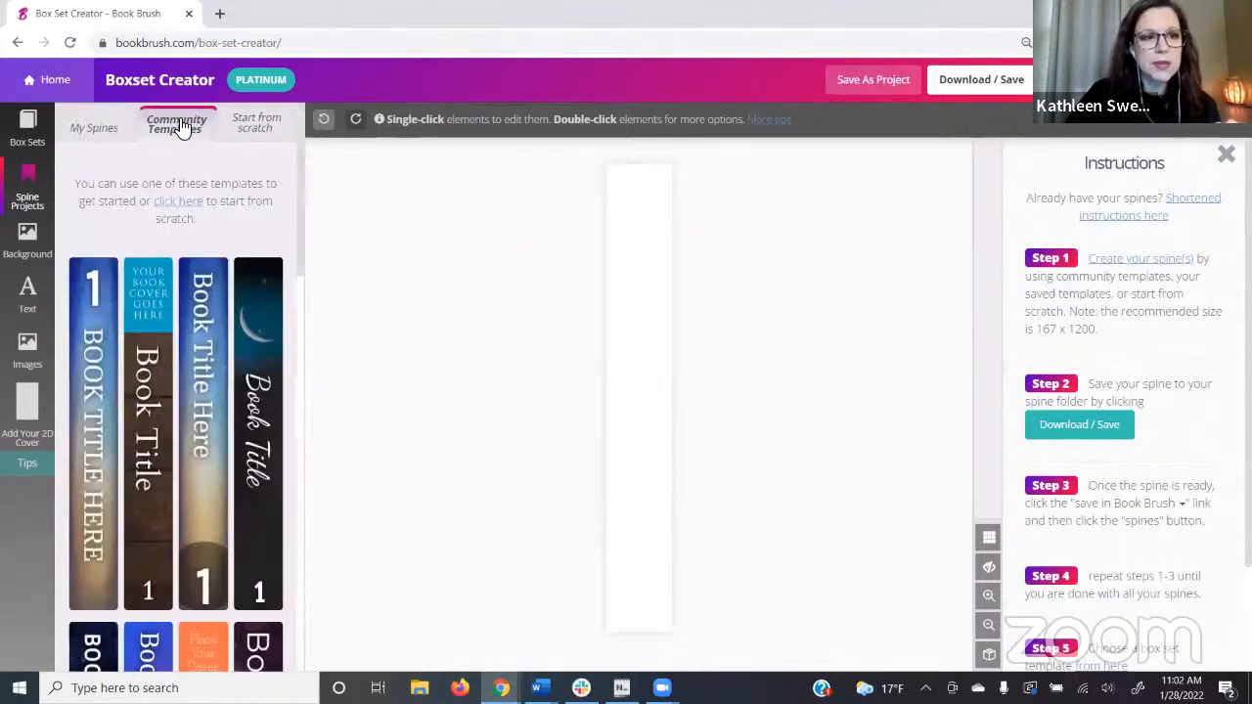
click(253, 126)
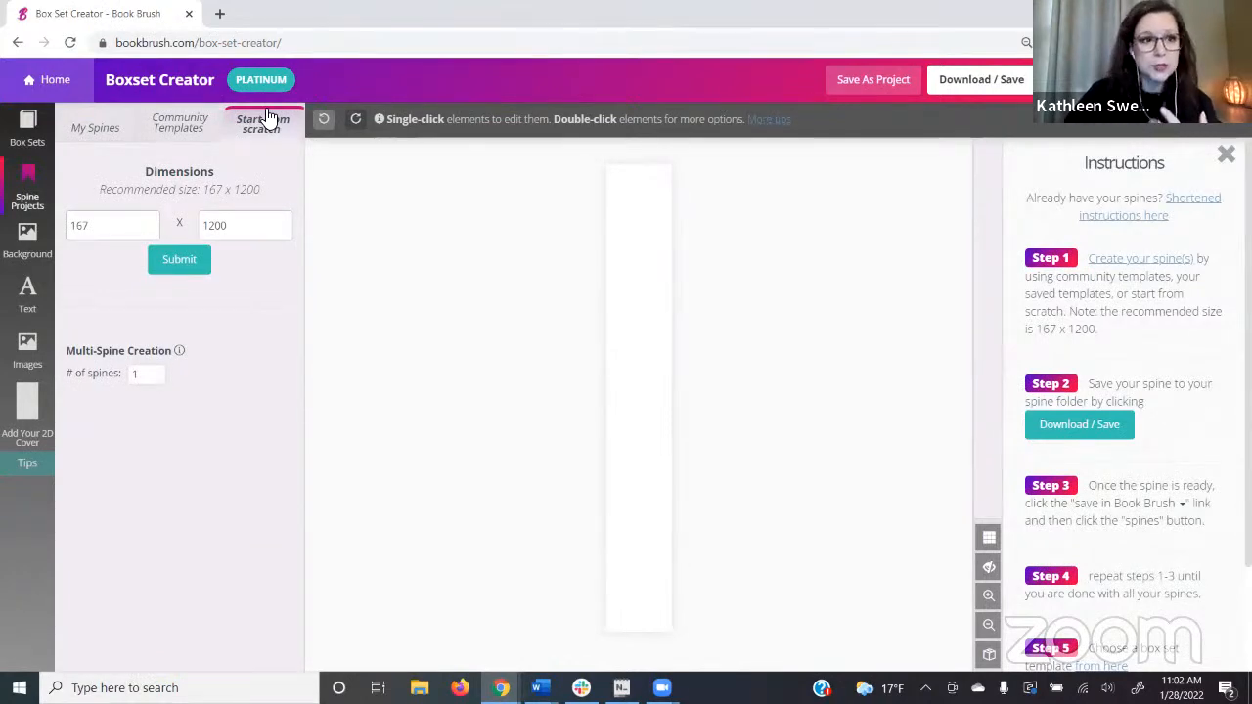
click(176, 124)
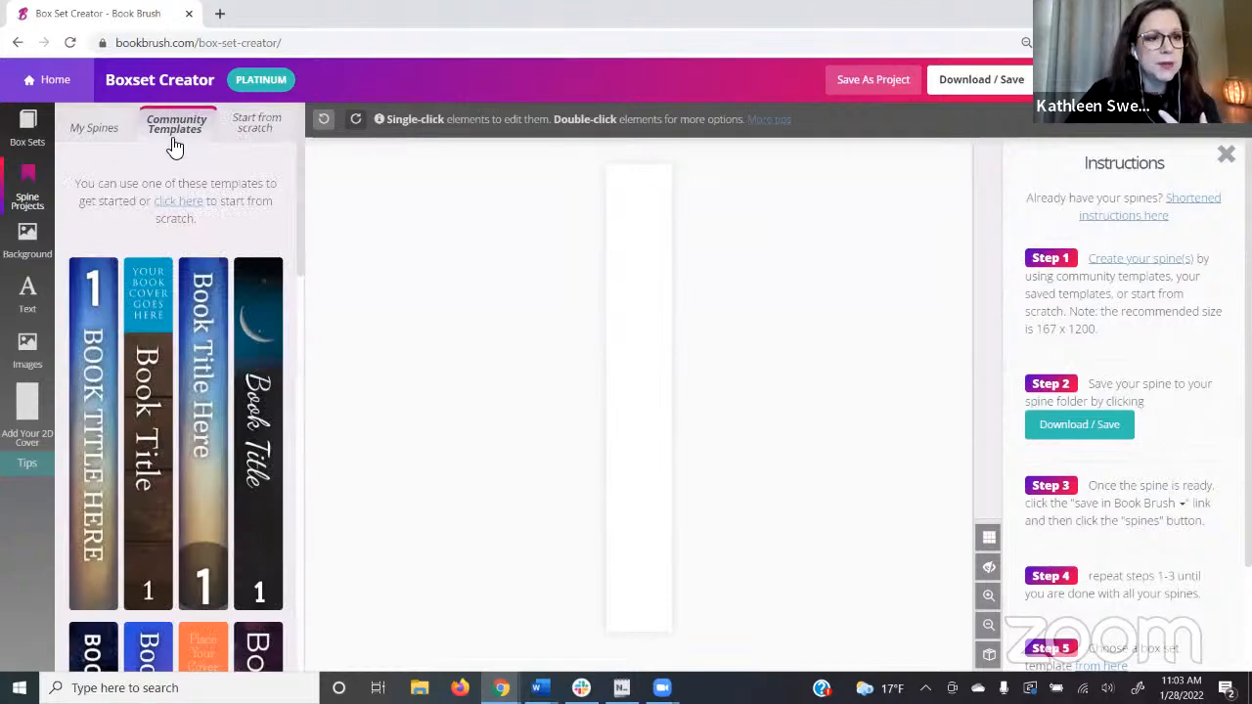
scroll(243, 201, down, 5)
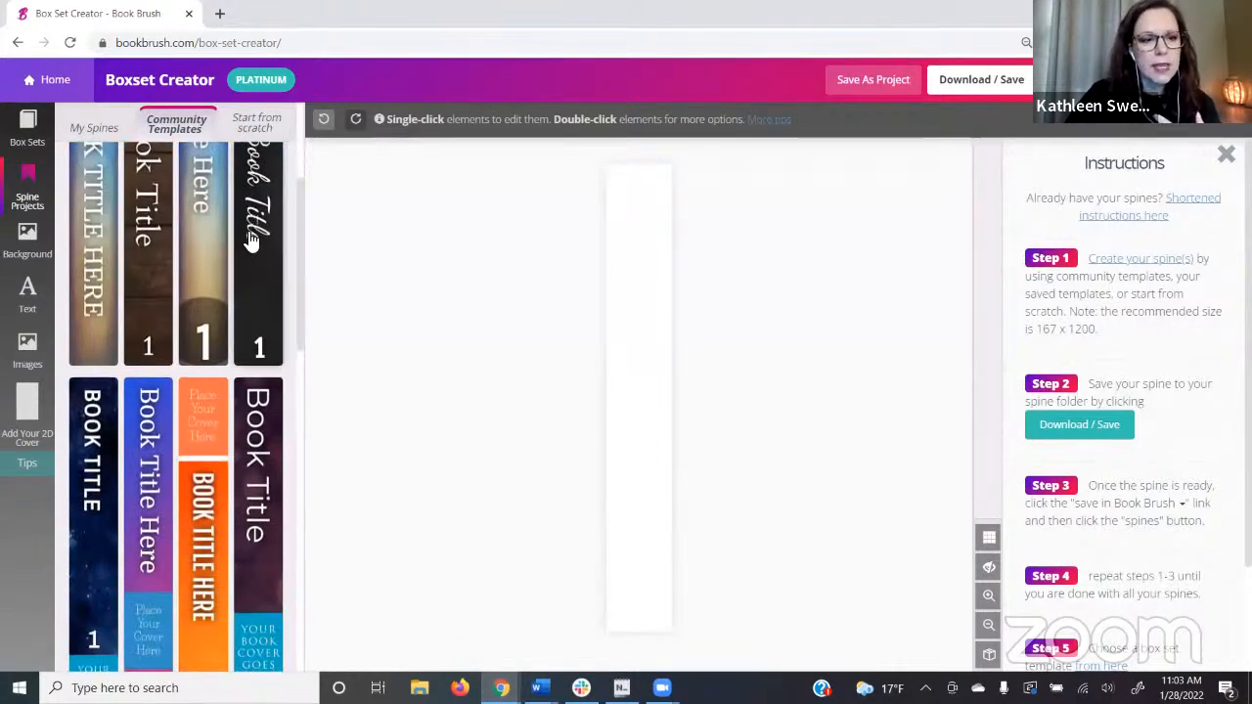
scroll(259, 340, down, 7)
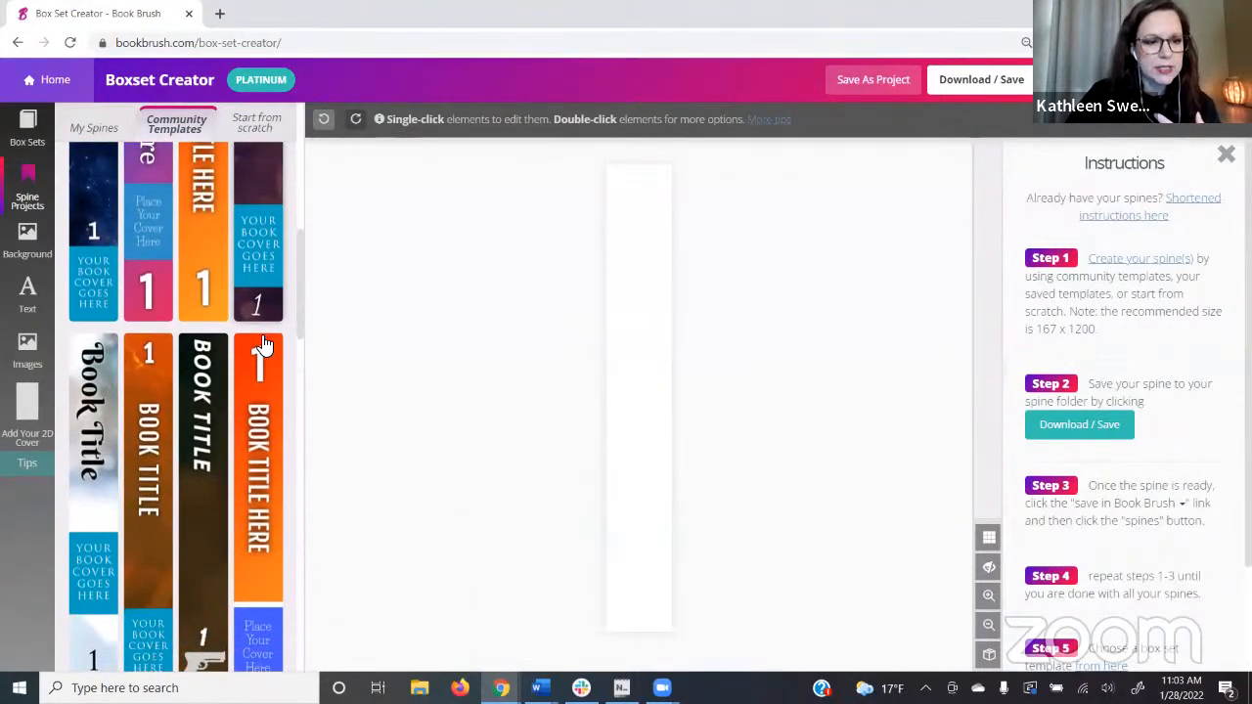
scroll(262, 342, down, 3)
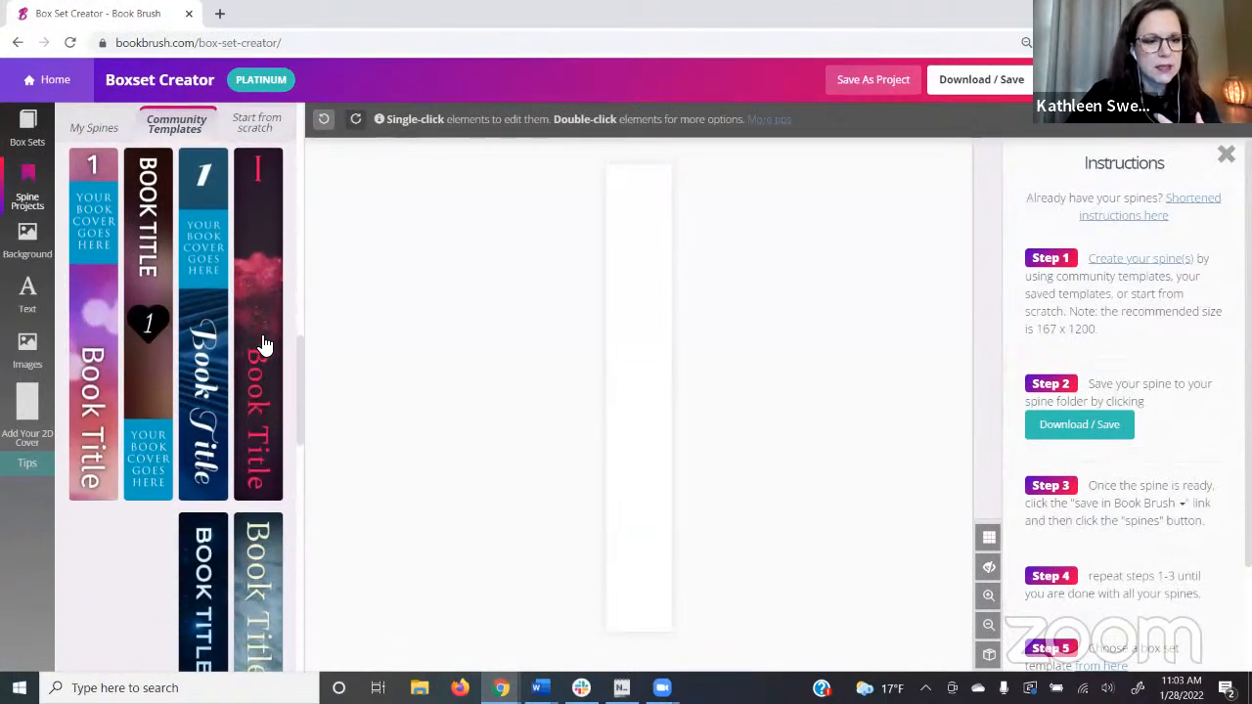
click(213, 268)
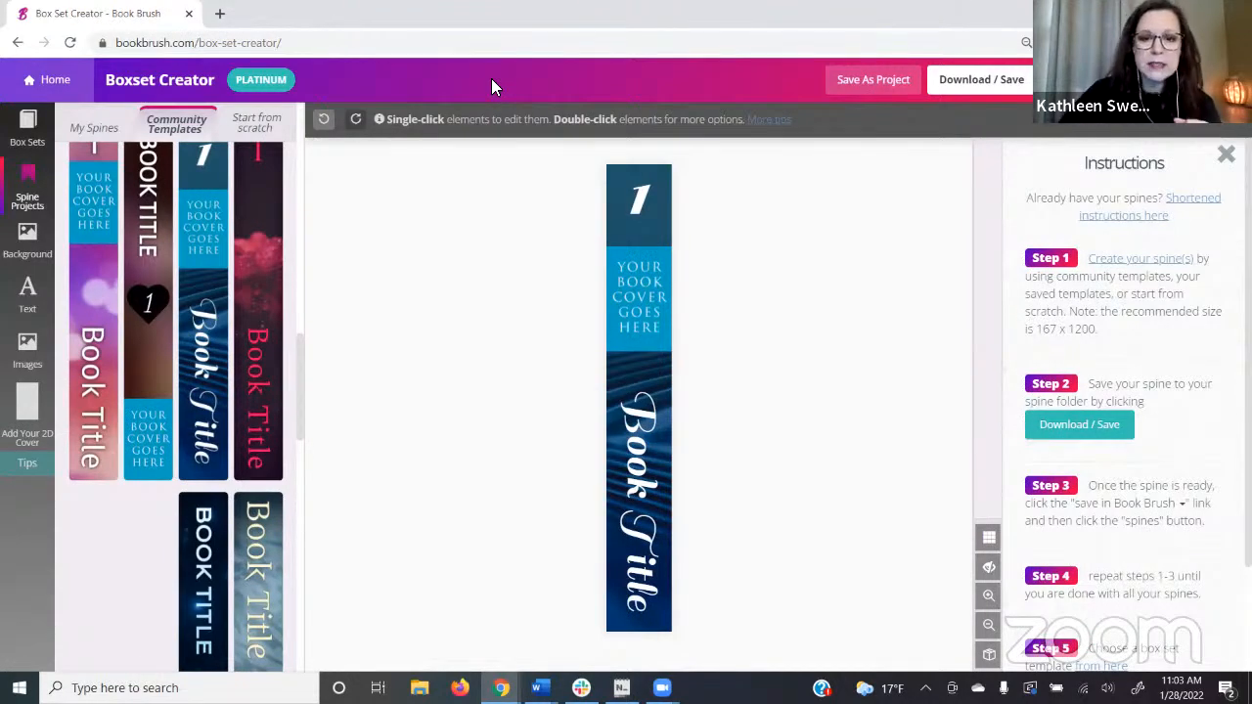
Swap the spine's cover placeholder for the "When No One Was Looking" Project Mnemosyne cover
click(643, 302)
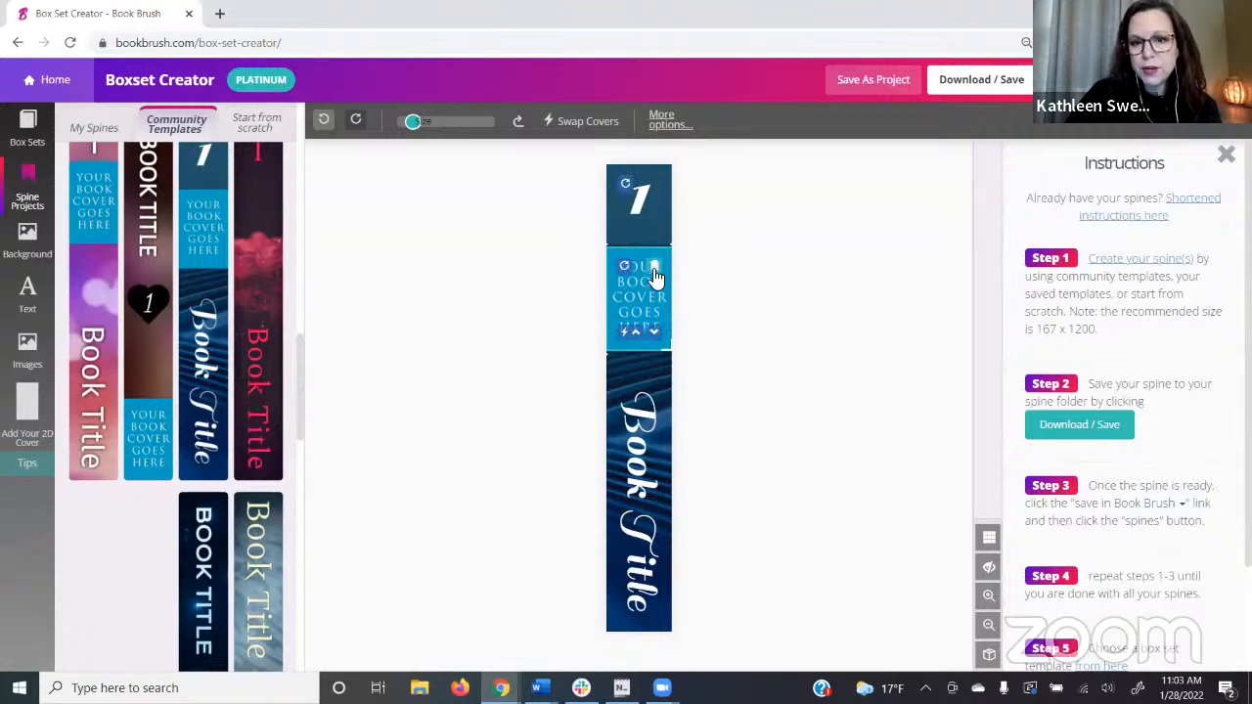
click(626, 338)
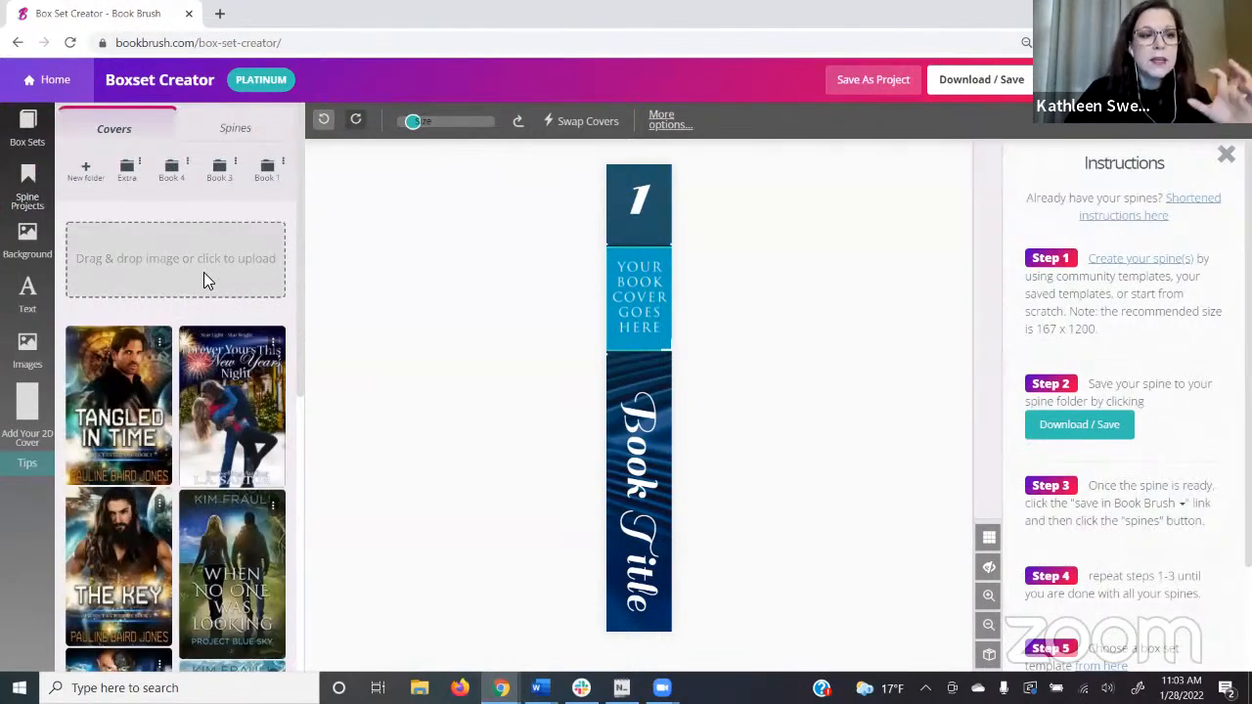
scroll(217, 307, down, 5)
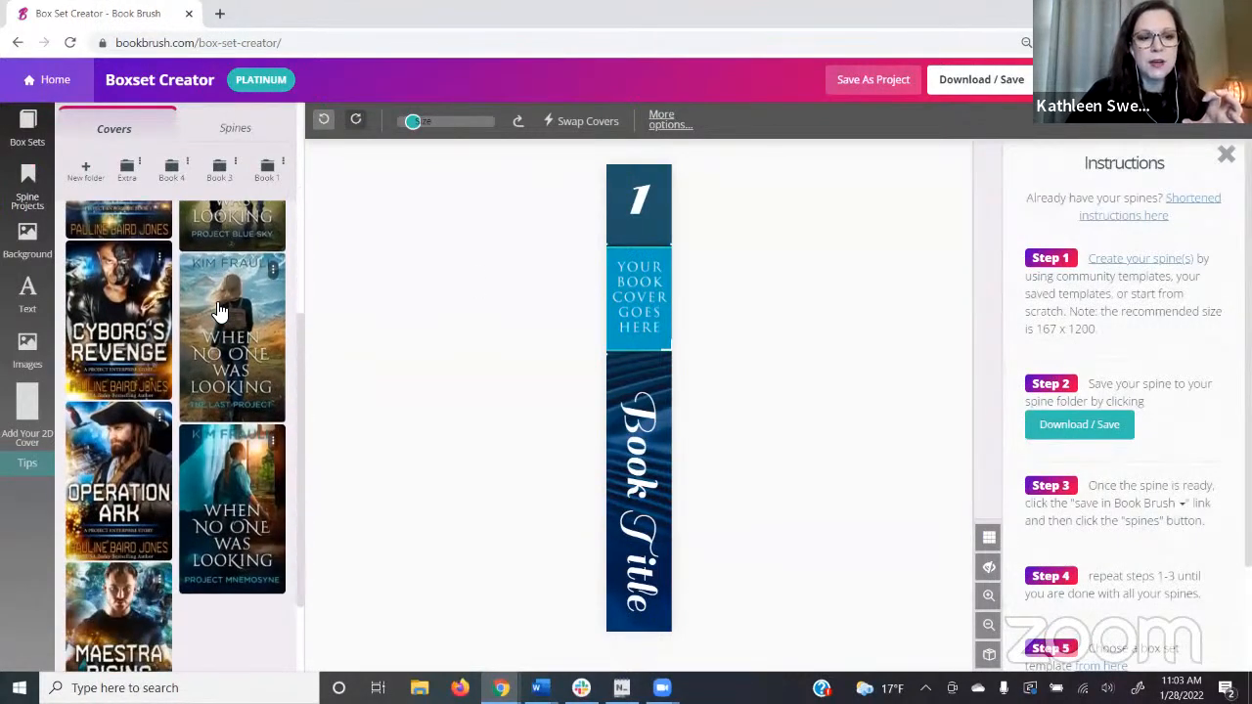
scroll(223, 311, up, 5)
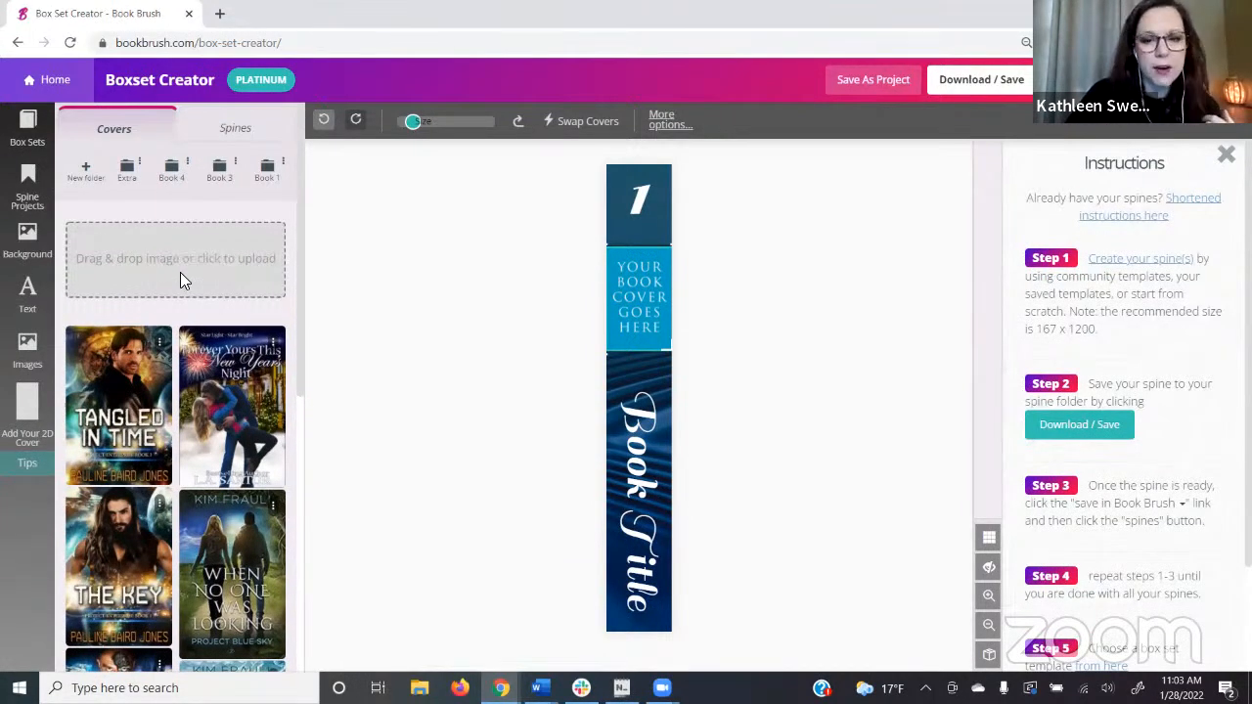
scroll(185, 293, down, 5)
click(243, 403)
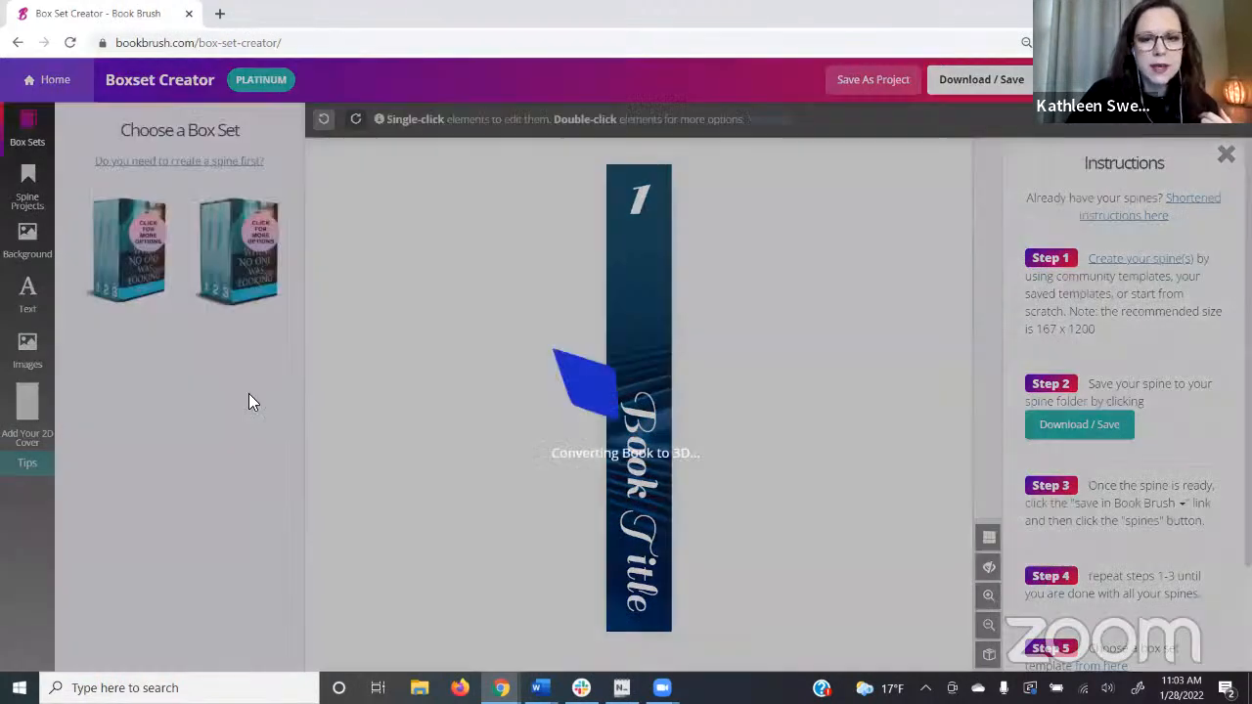
Replace the spine's placeholder title text with "When No One Was Looking"
click(635, 469)
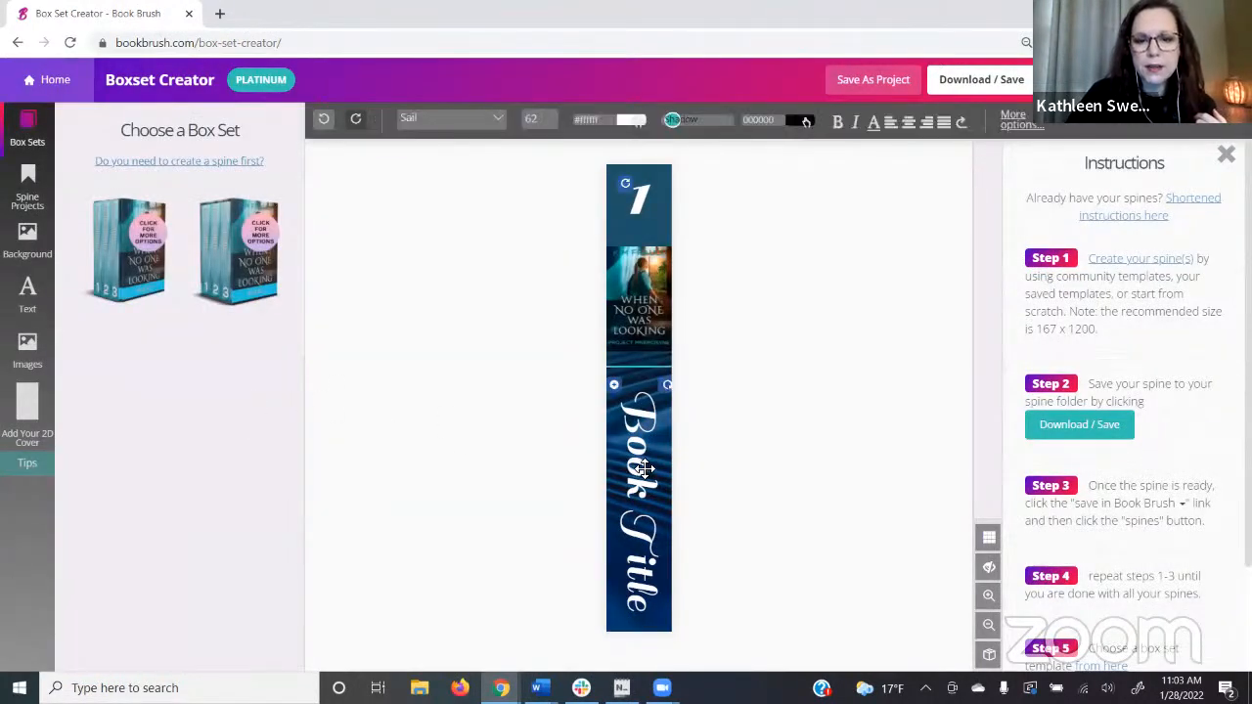
drag(170, 158, 65, 156)
text(When No One Was Looking)
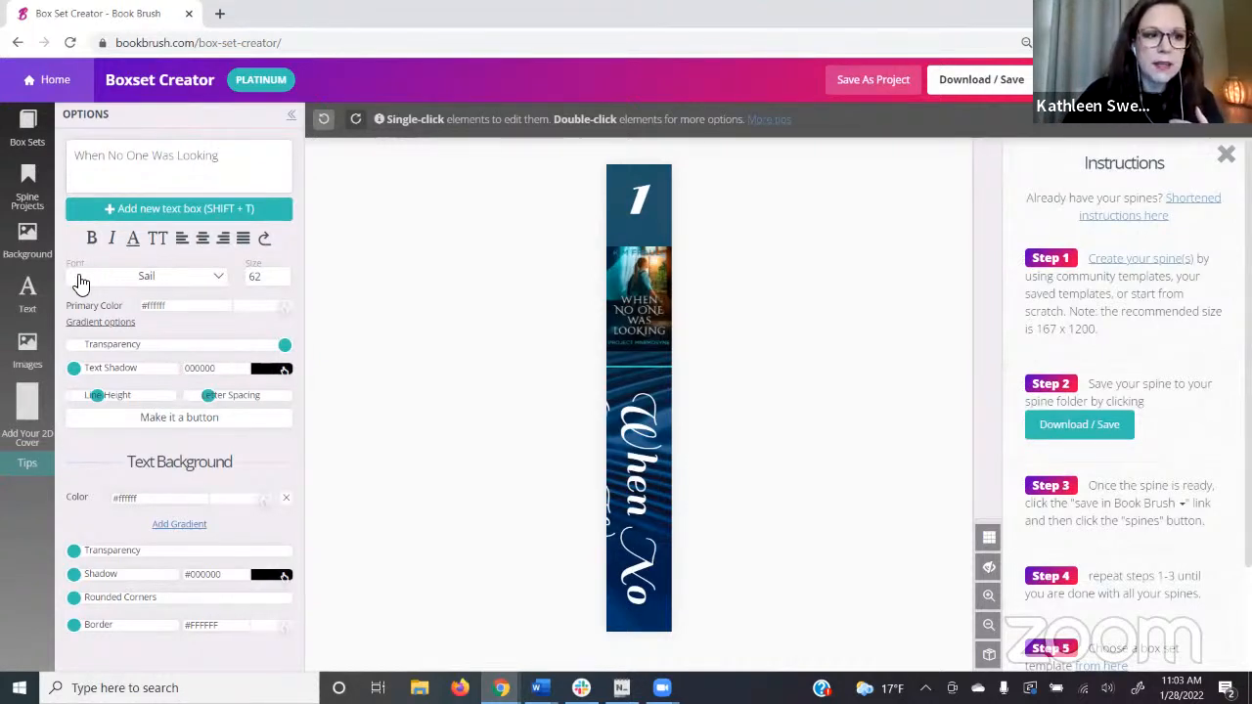
Set the title text's font to Archivo Narrow and its size to 34
click(111, 276)
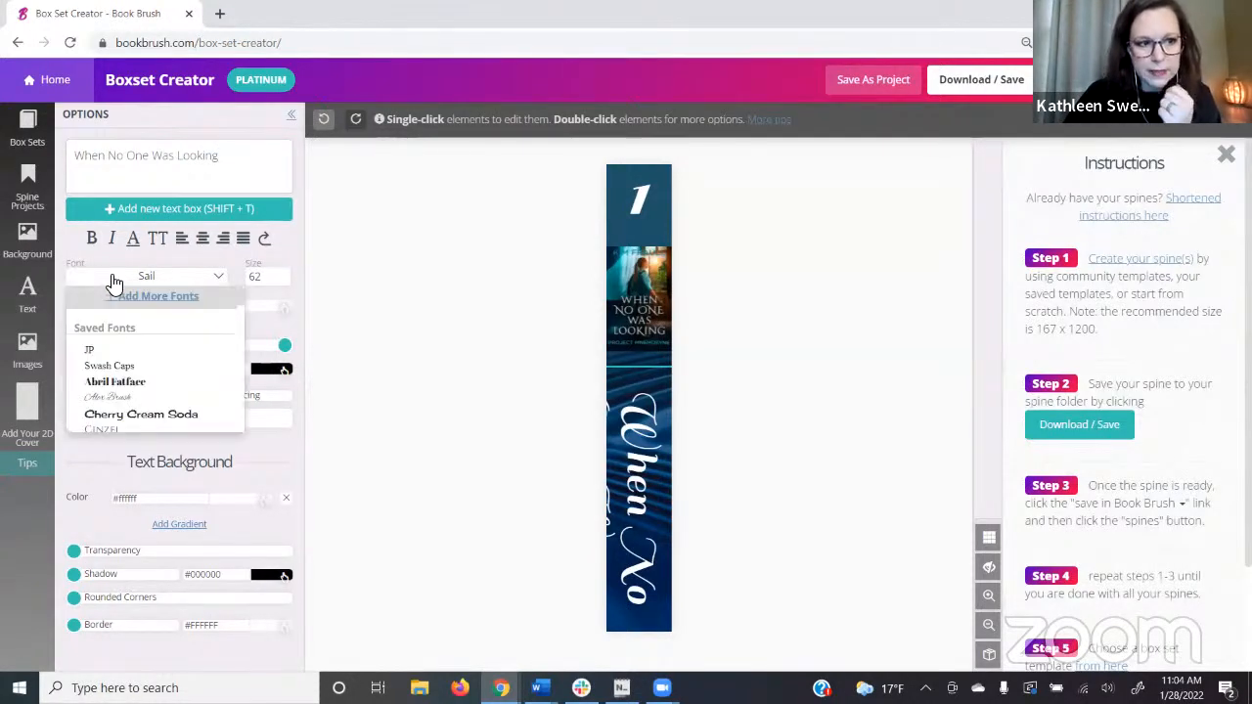
scroll(159, 353, down, 5)
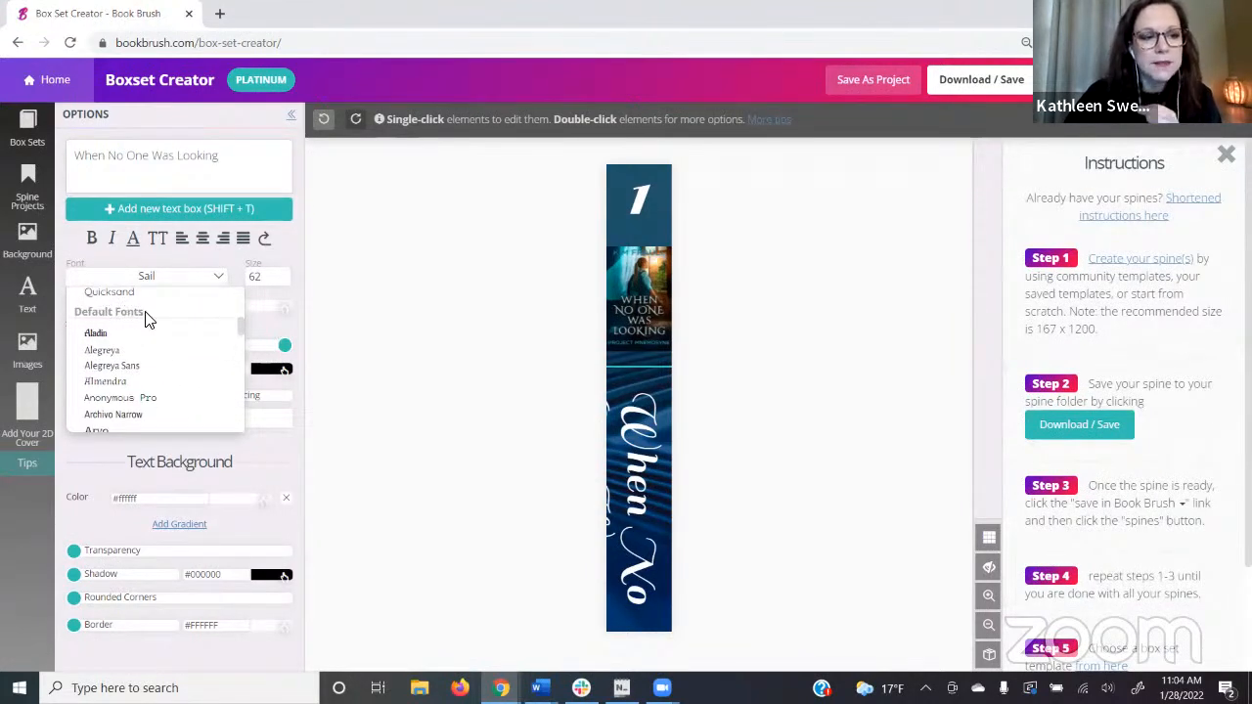
scroll(149, 323, down, 2)
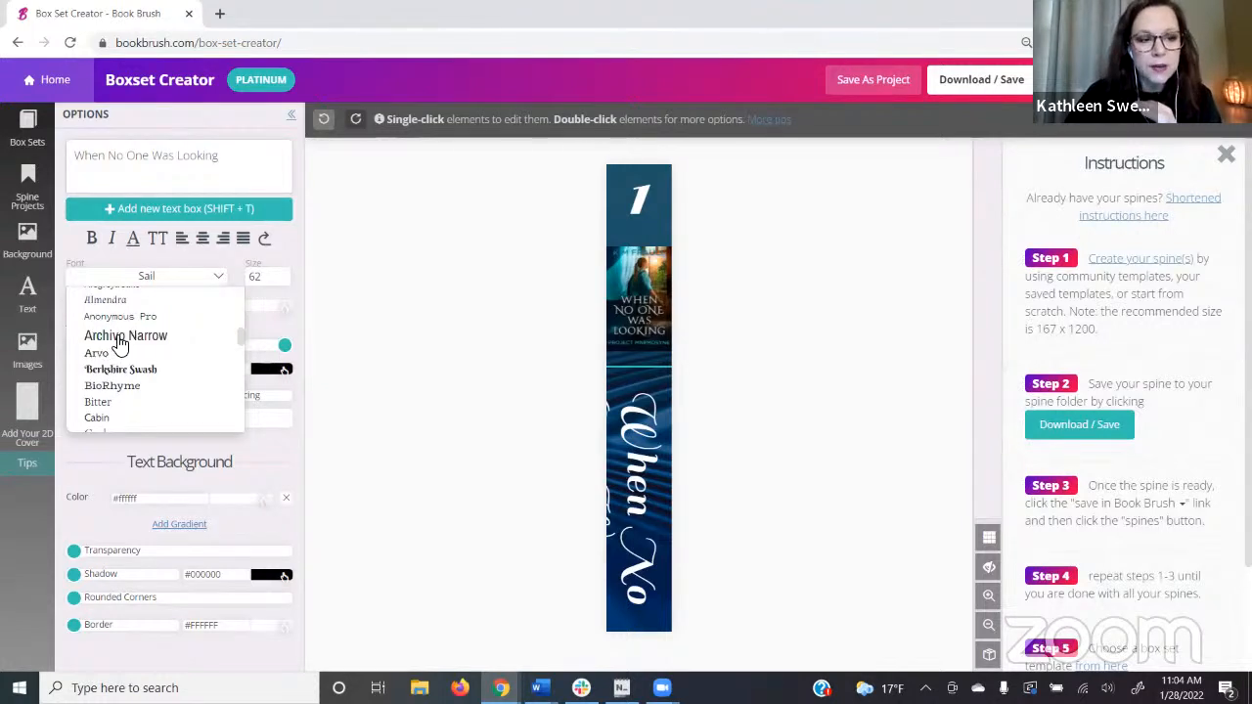
click(120, 337)
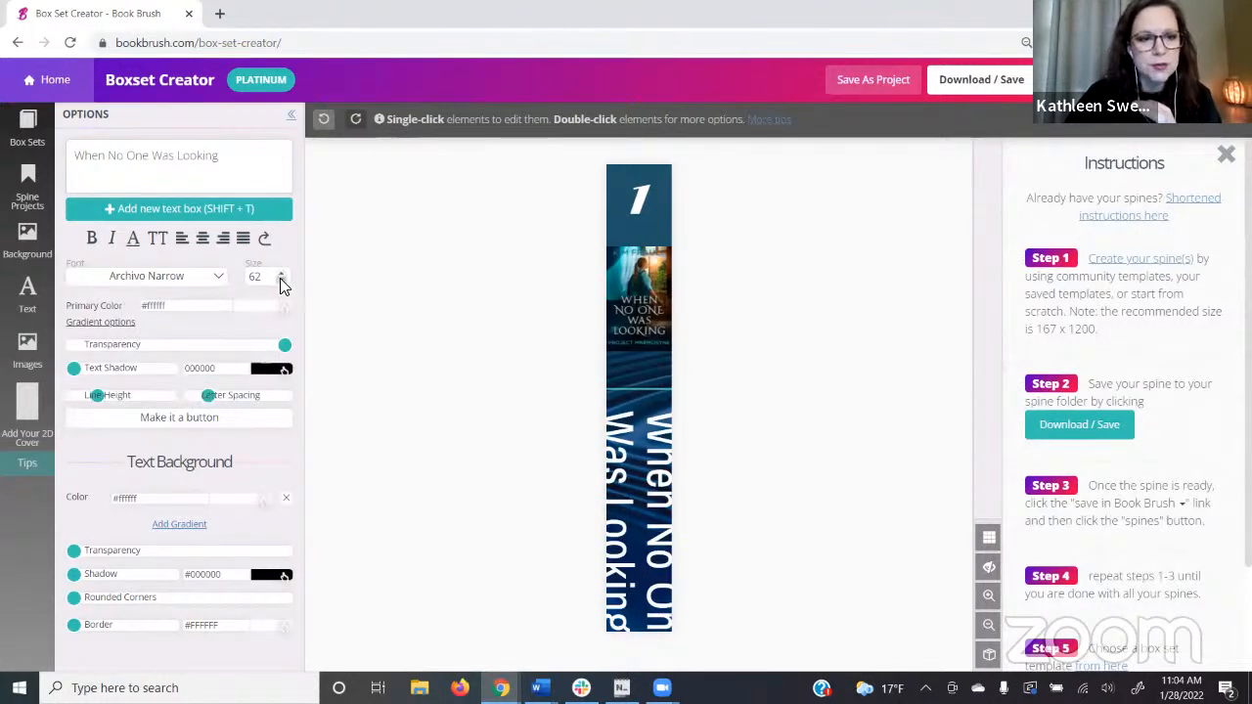
drag(281, 280, 280, 280)
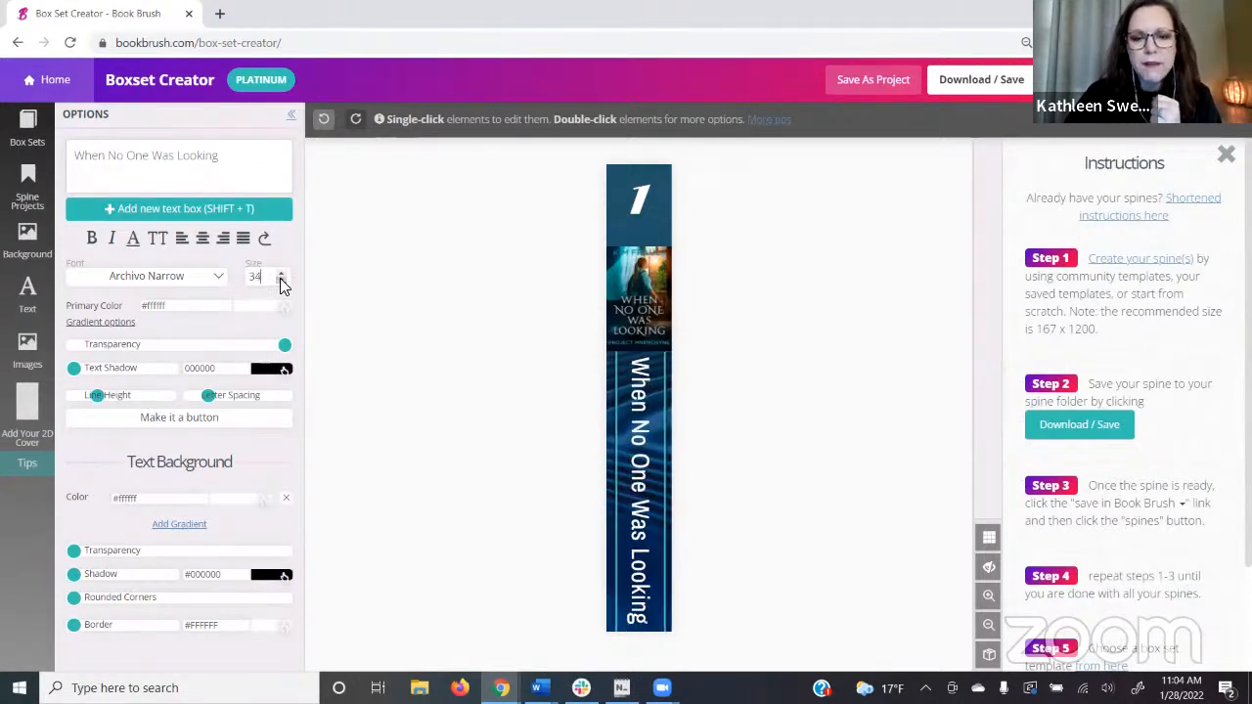
Add the Oswald font from the full font library to the favorite fonts
click(120, 282)
scroll(145, 360, up, 5)
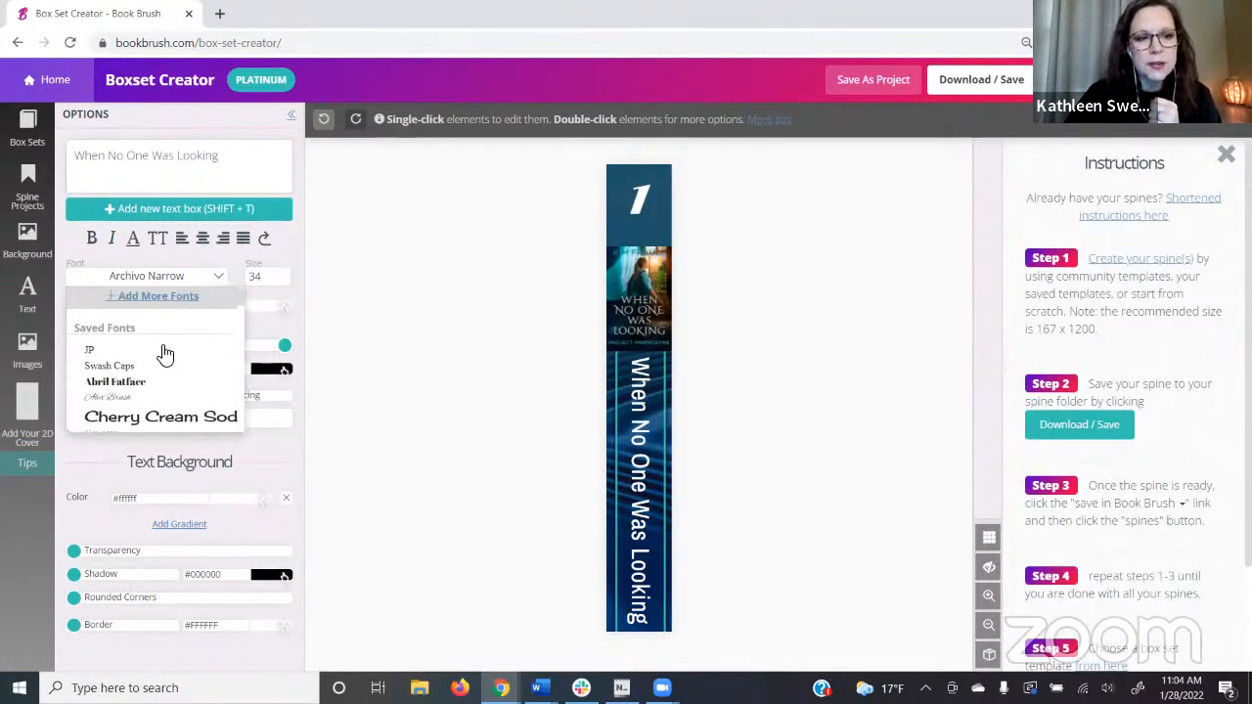
click(143, 295)
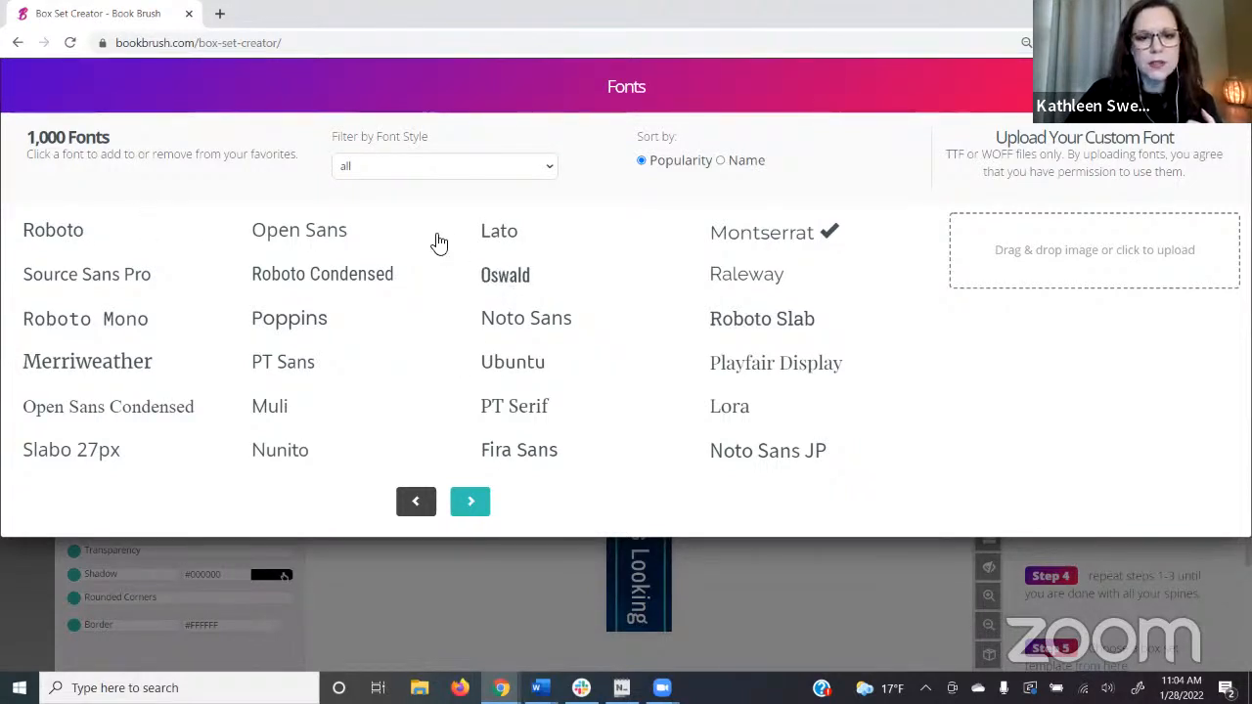
click(508, 278)
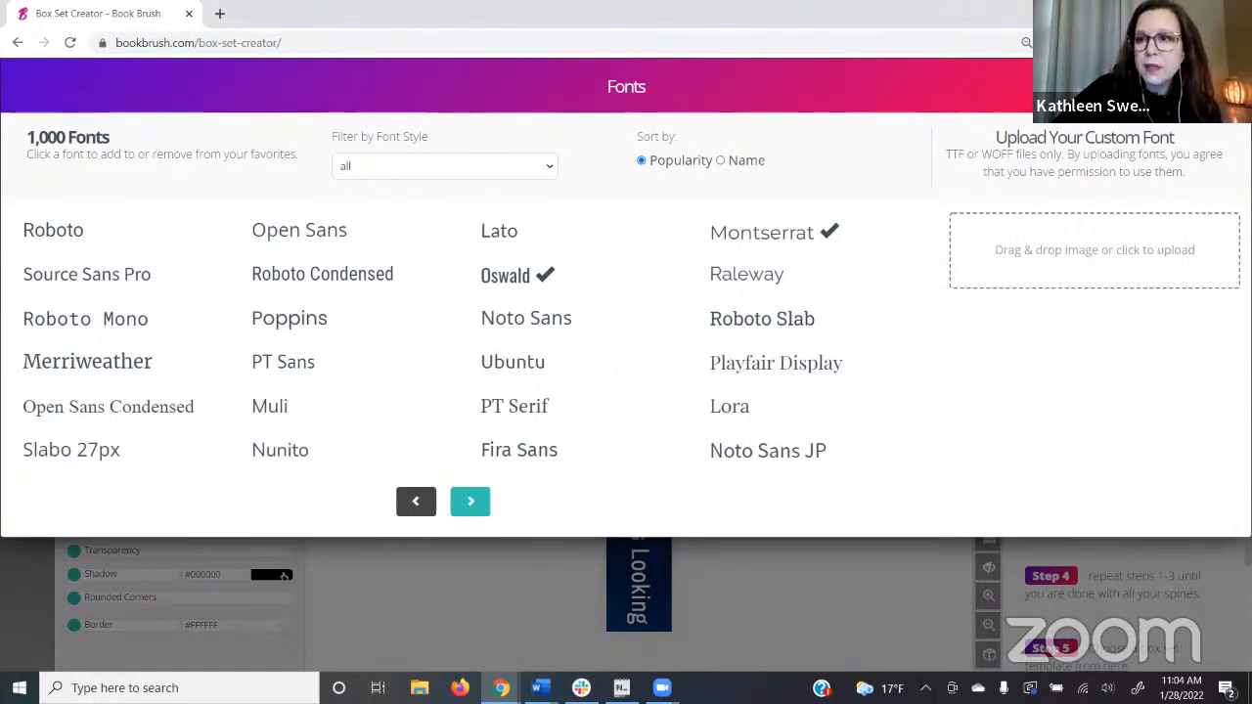
click(1225, 86)
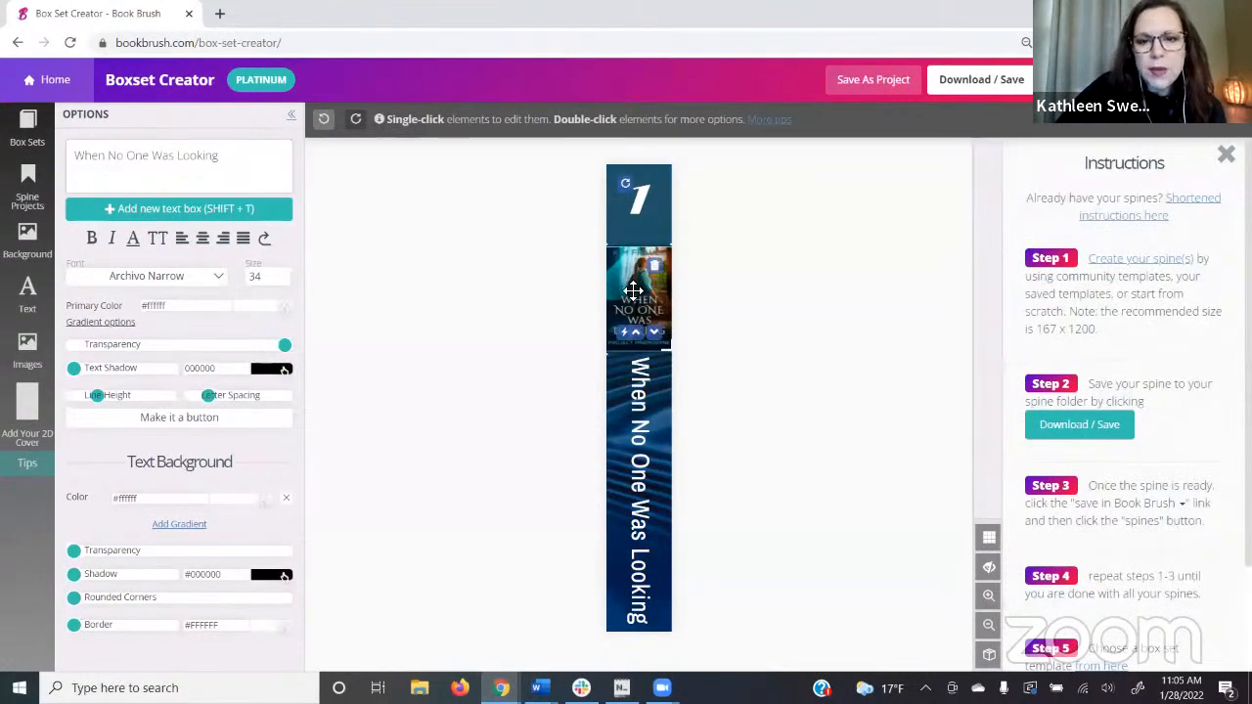
Move the cover image and the title text slightly upward on the spine
drag(633, 290, 631, 274)
click(624, 507)
drag(646, 500, 643, 483)
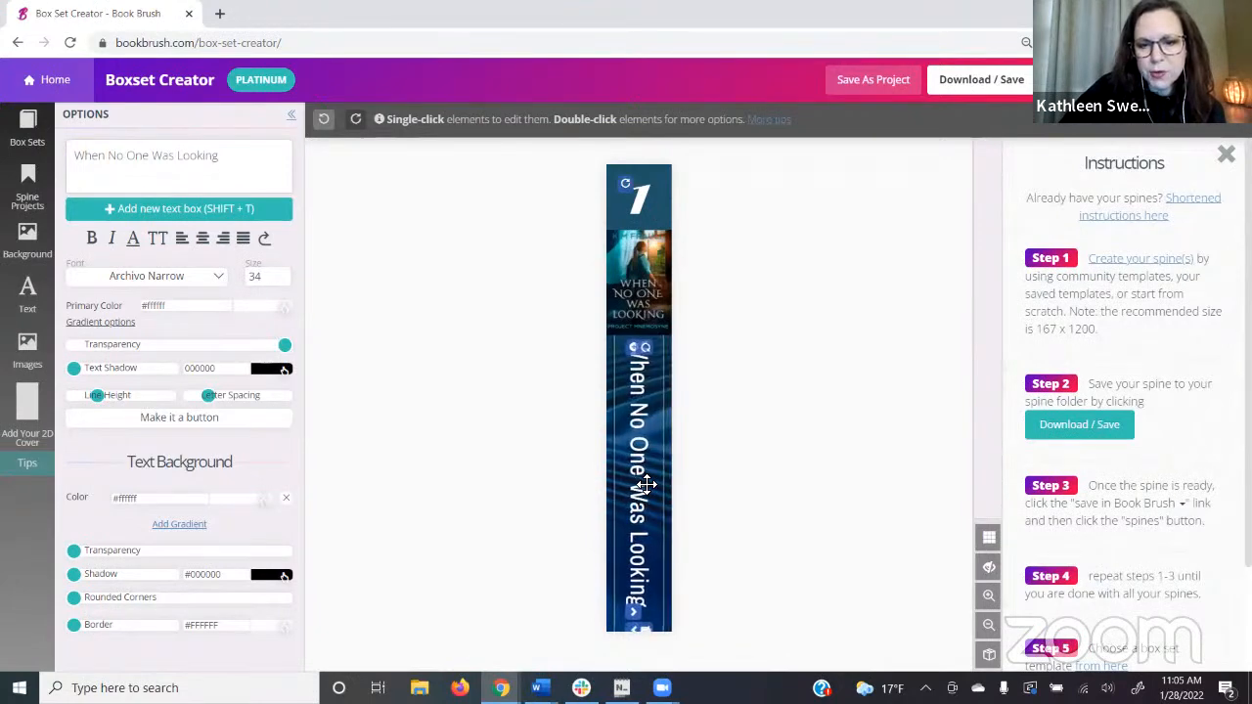
Set the font of the spine's number 1 to Oswald and its size to 65
click(639, 198)
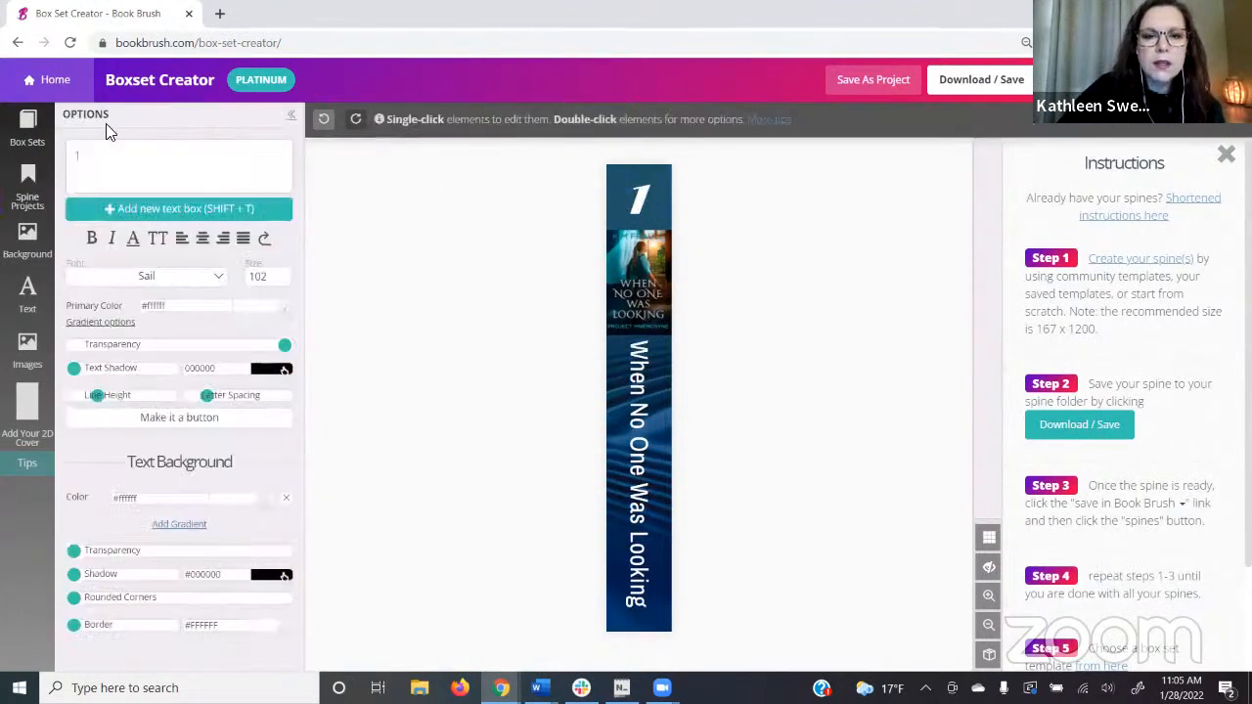
click(174, 278)
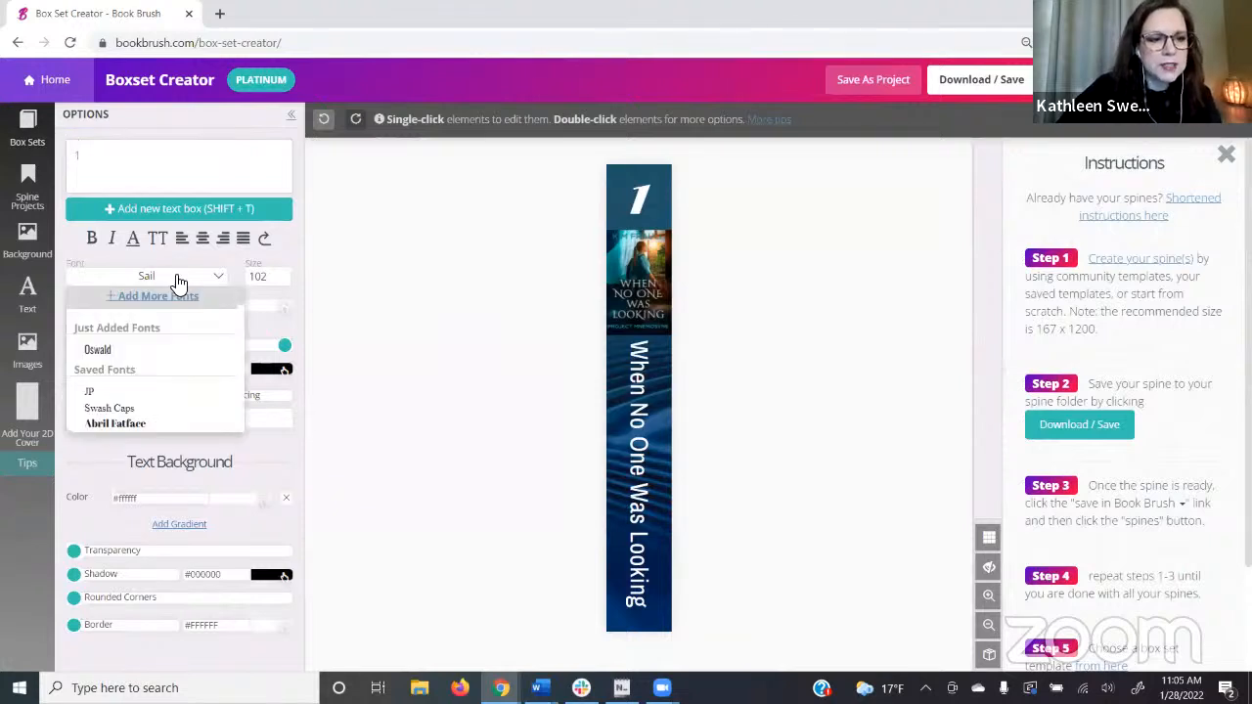
click(120, 356)
click(280, 282)
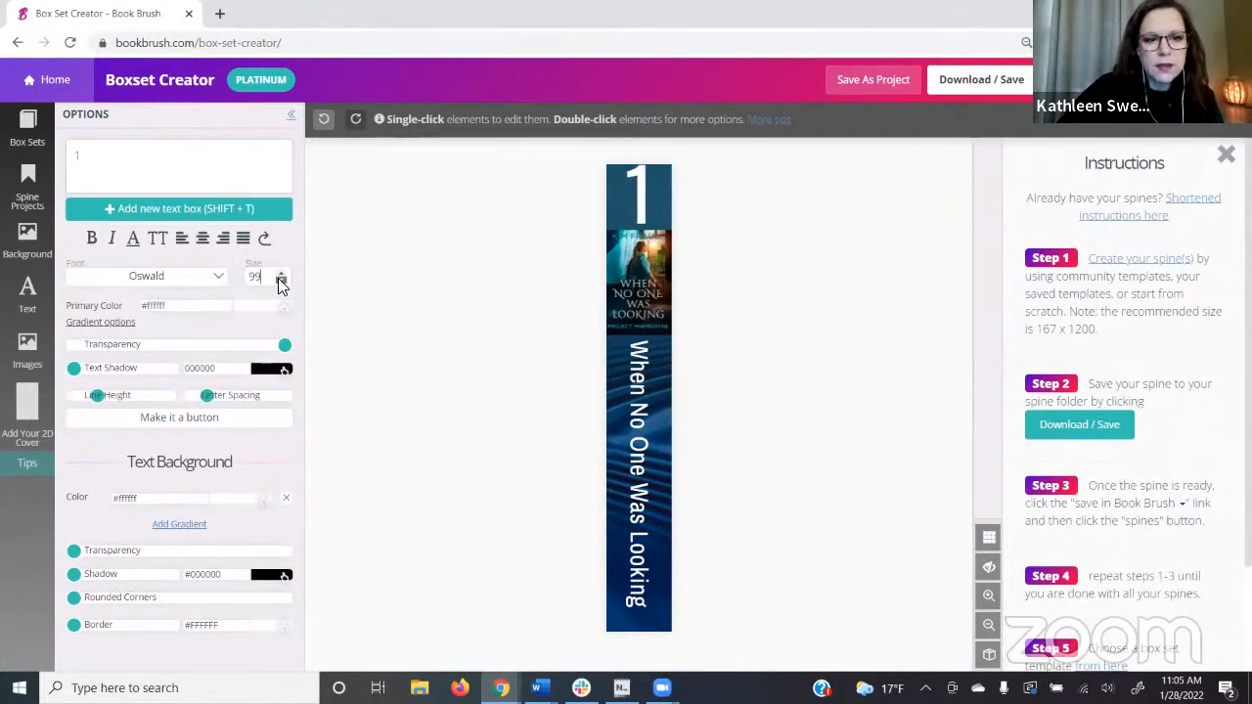
click(281, 282)
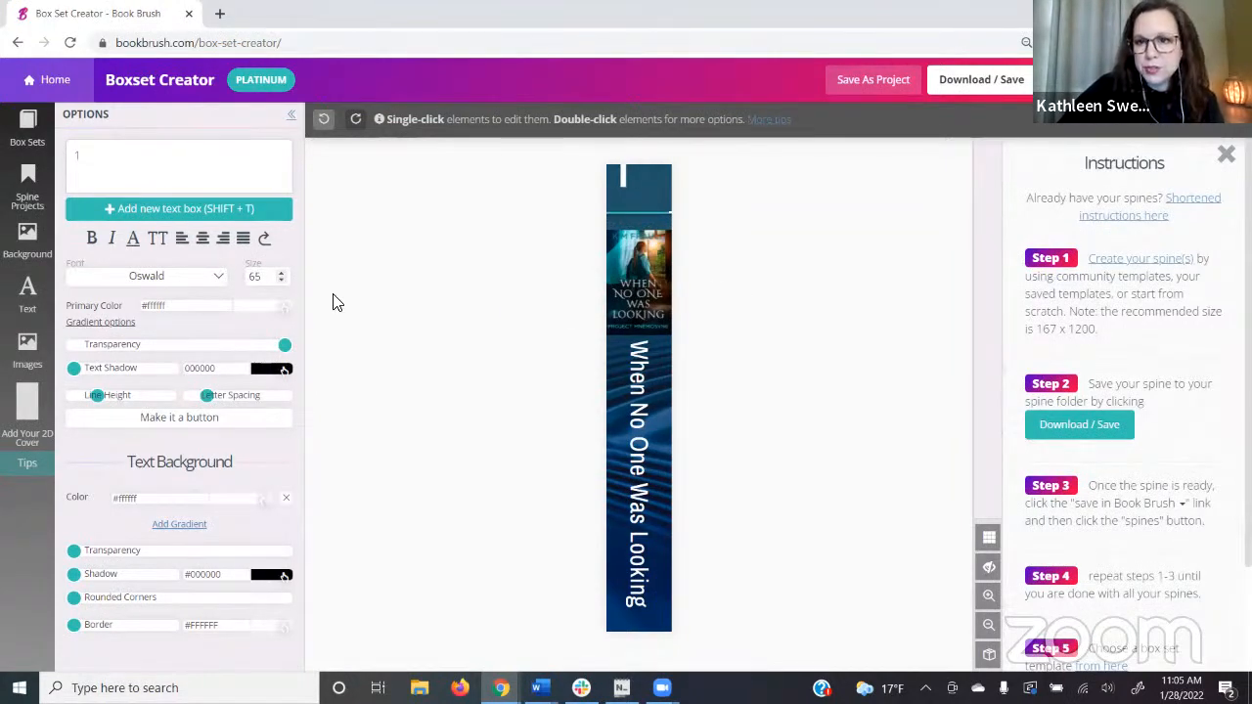
Show elements outside the preview area, move the number 1 into the space above the cover, and turn on gridlines
click(989, 572)
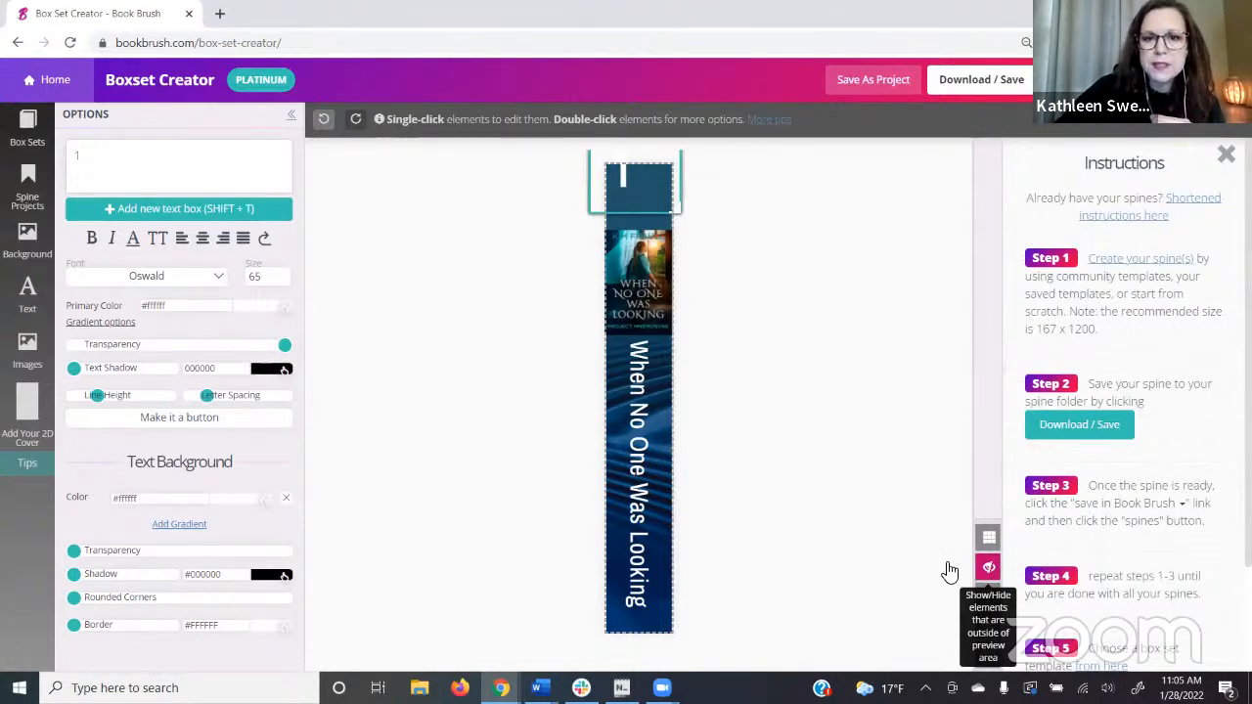
drag(654, 179, 670, 205)
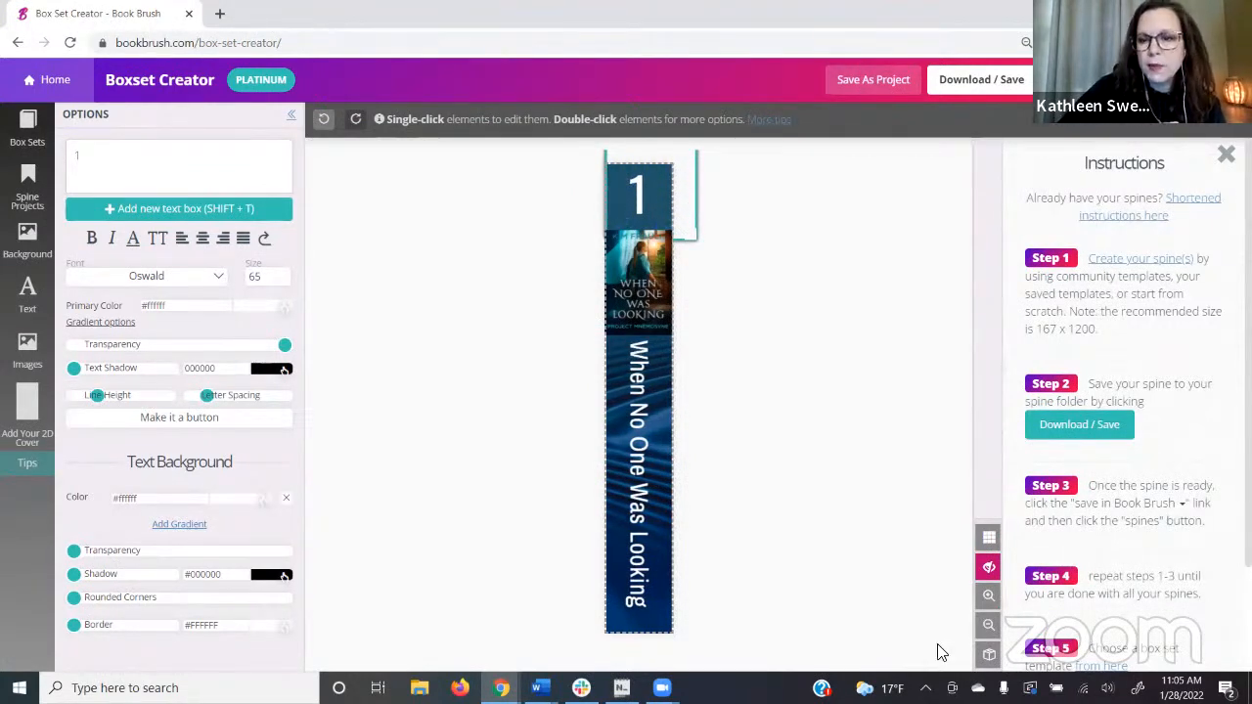
click(993, 546)
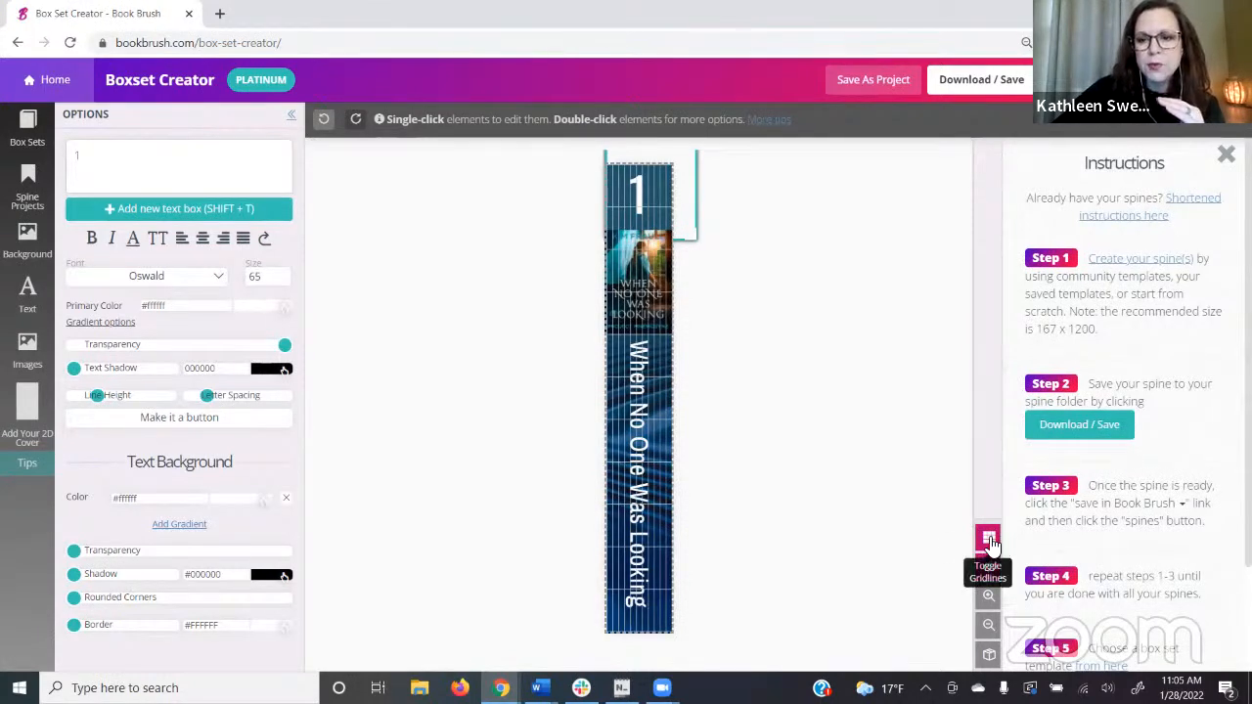
Center-align the number 1 within its text box and center it horizontally on the spine using the grid guides
click(990, 544)
drag(693, 199, 686, 199)
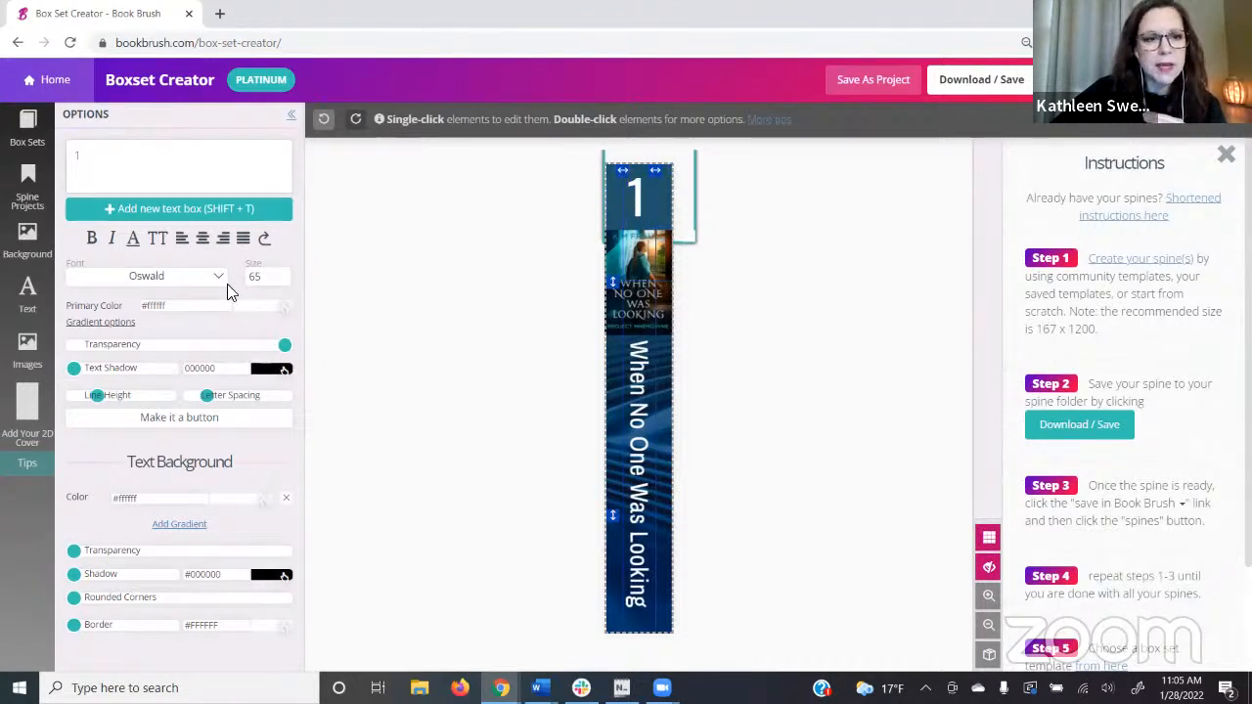
click(207, 237)
click(667, 201)
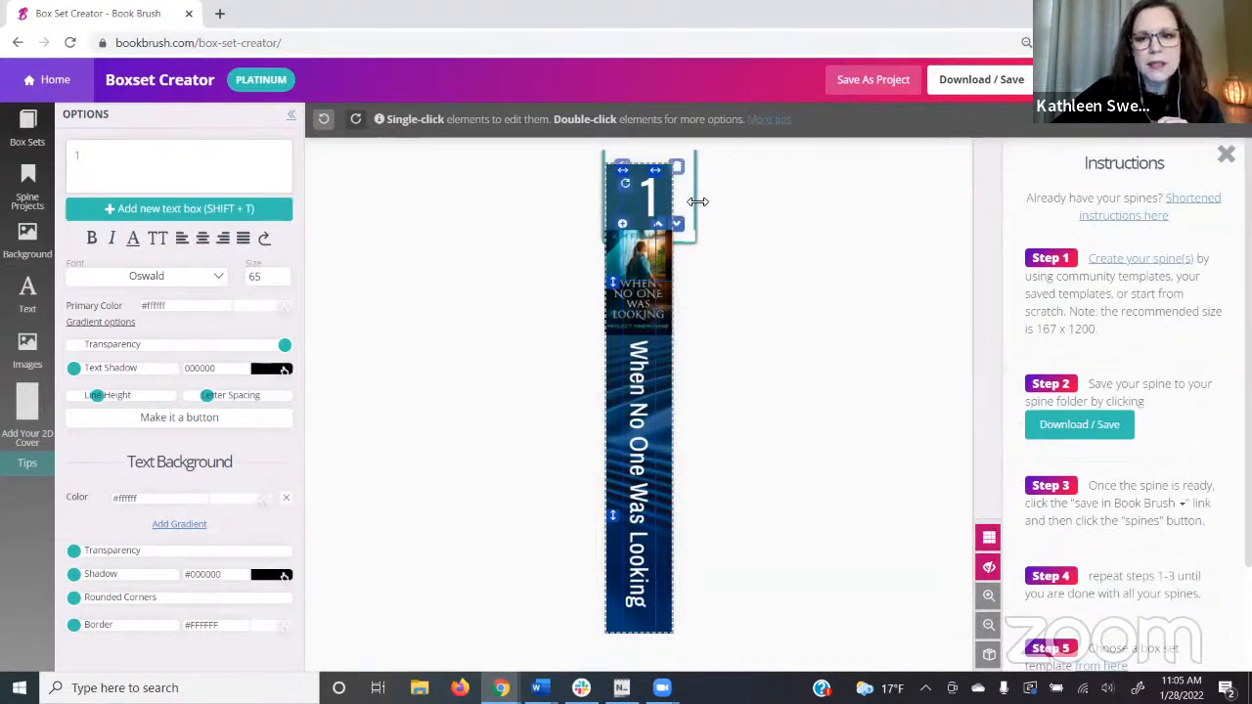
drag(658, 198, 648, 199)
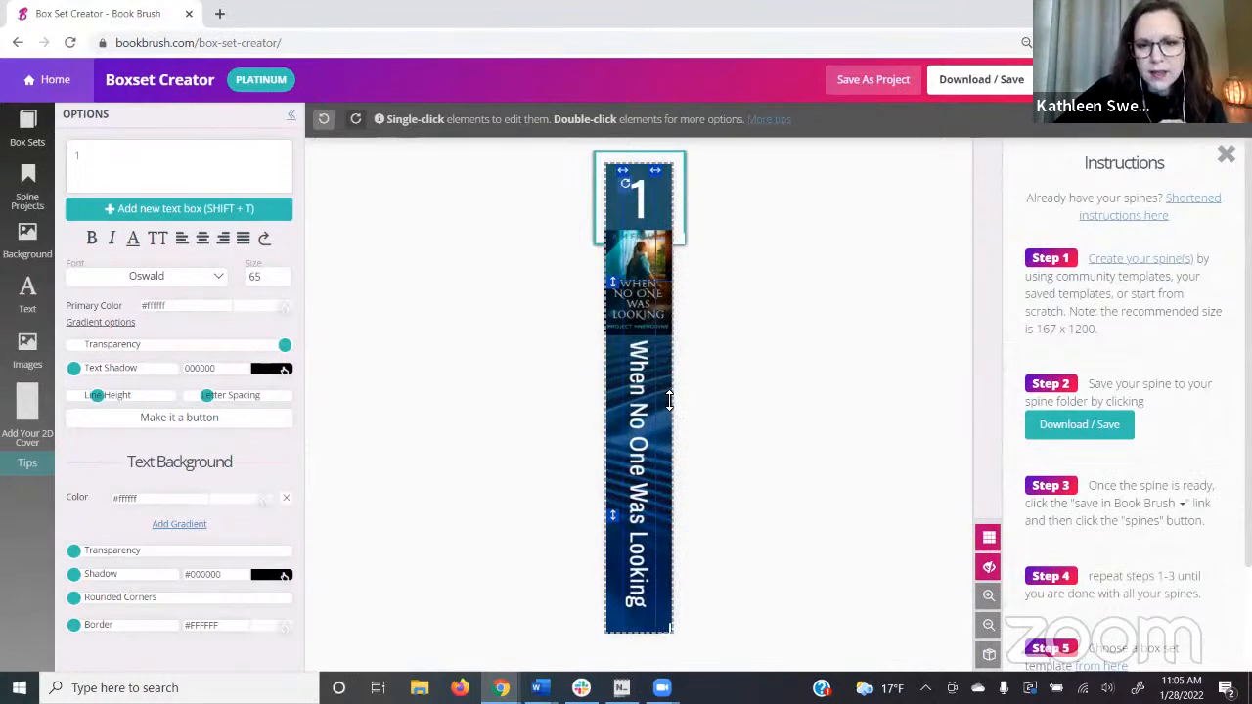
Center the title text horizontally on the spine, and turn off the gridlines and the display of elements outside the preview area
click(613, 396)
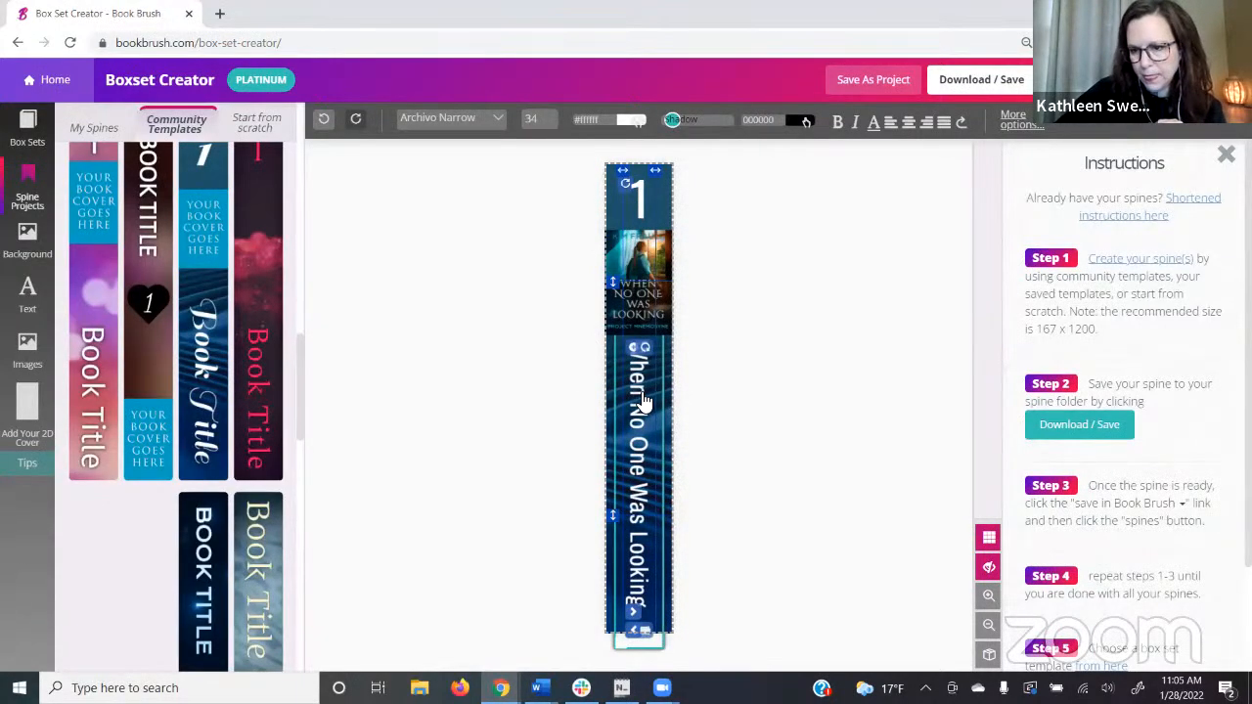
mouse_move(639, 485)
mouse_down()
mouse_move(695, 486)
mouse_move(626, 497)
mouse_up()
drag(638, 201, 636, 202)
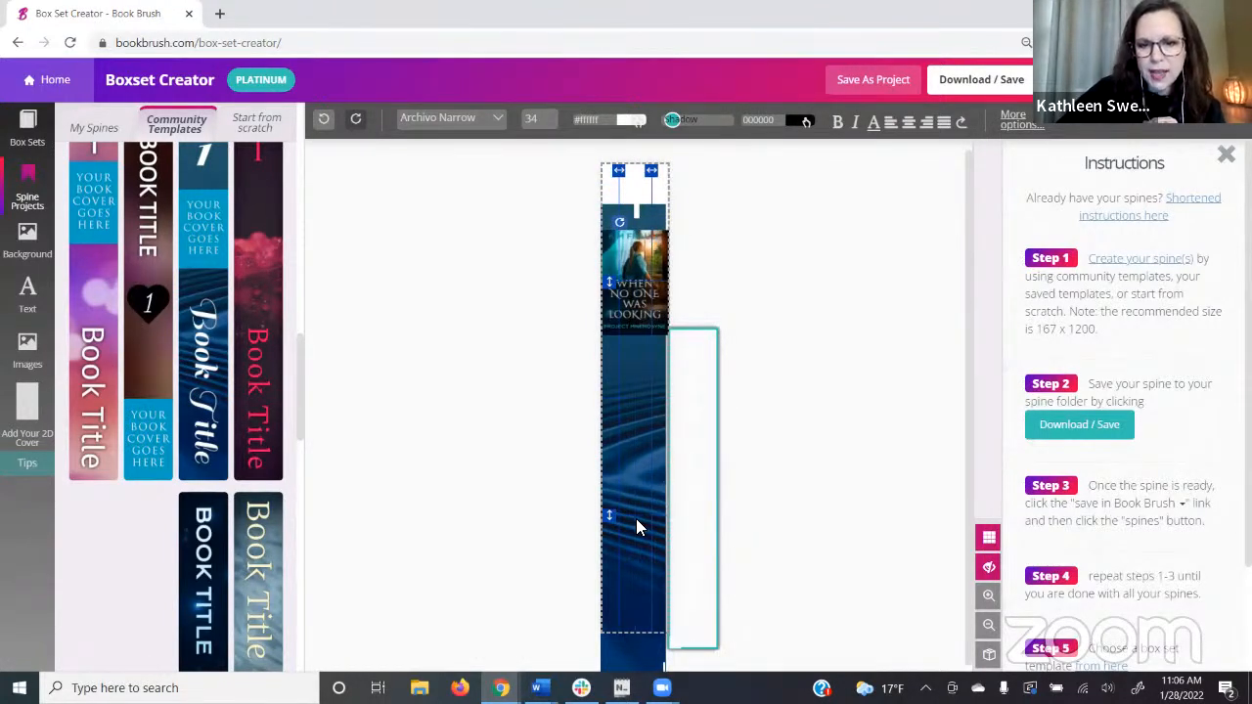
drag(628, 535, 630, 493)
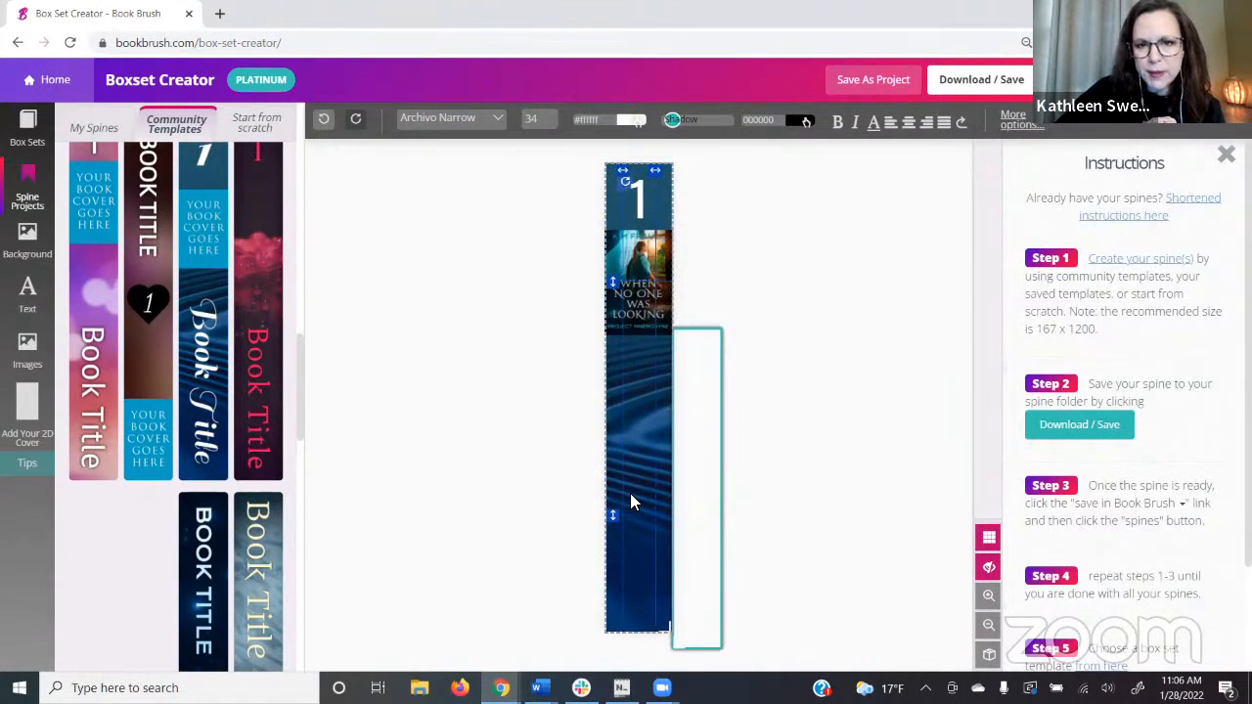
click(698, 531)
drag(698, 531, 640, 531)
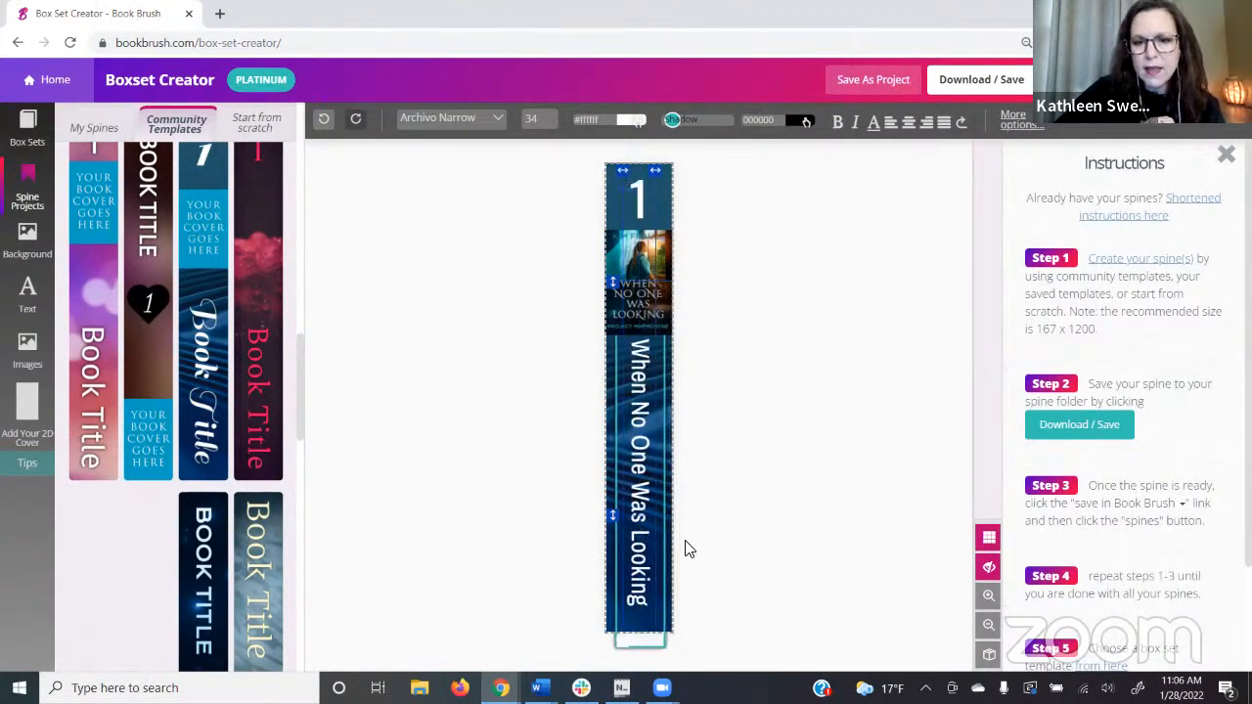
click(991, 569)
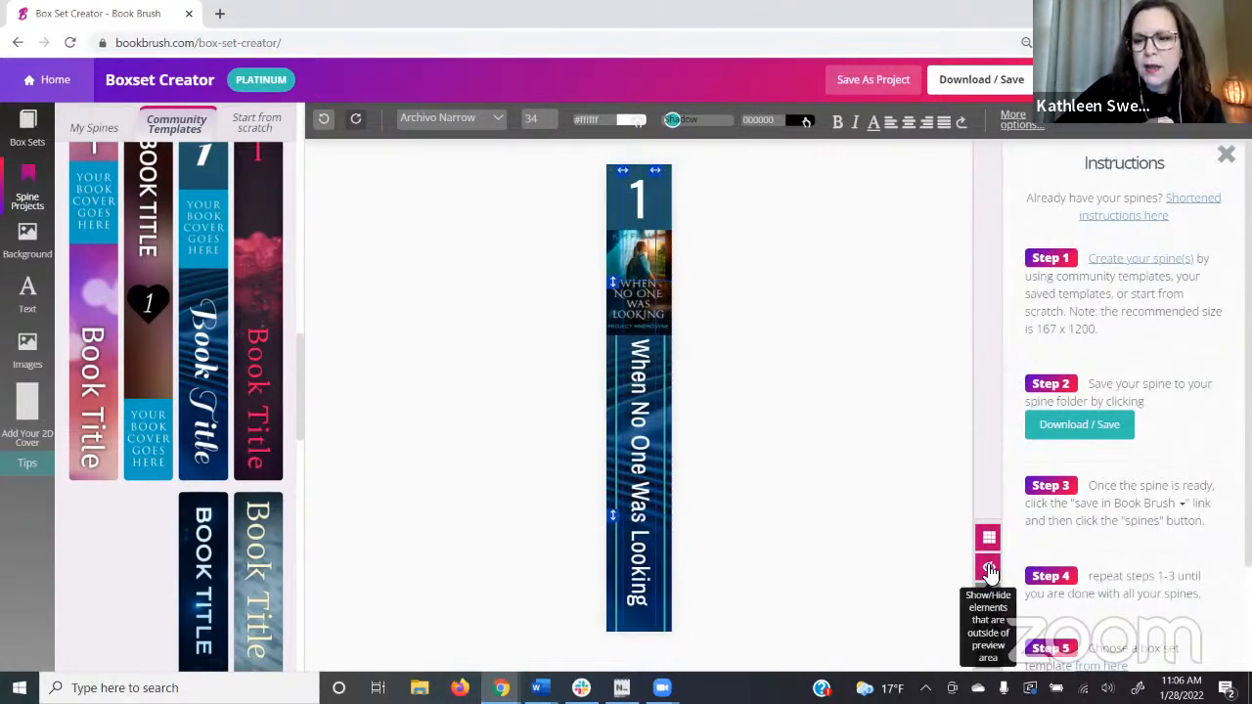
click(986, 541)
Slightly reduce the letter spacing of the spine's title text
click(645, 473)
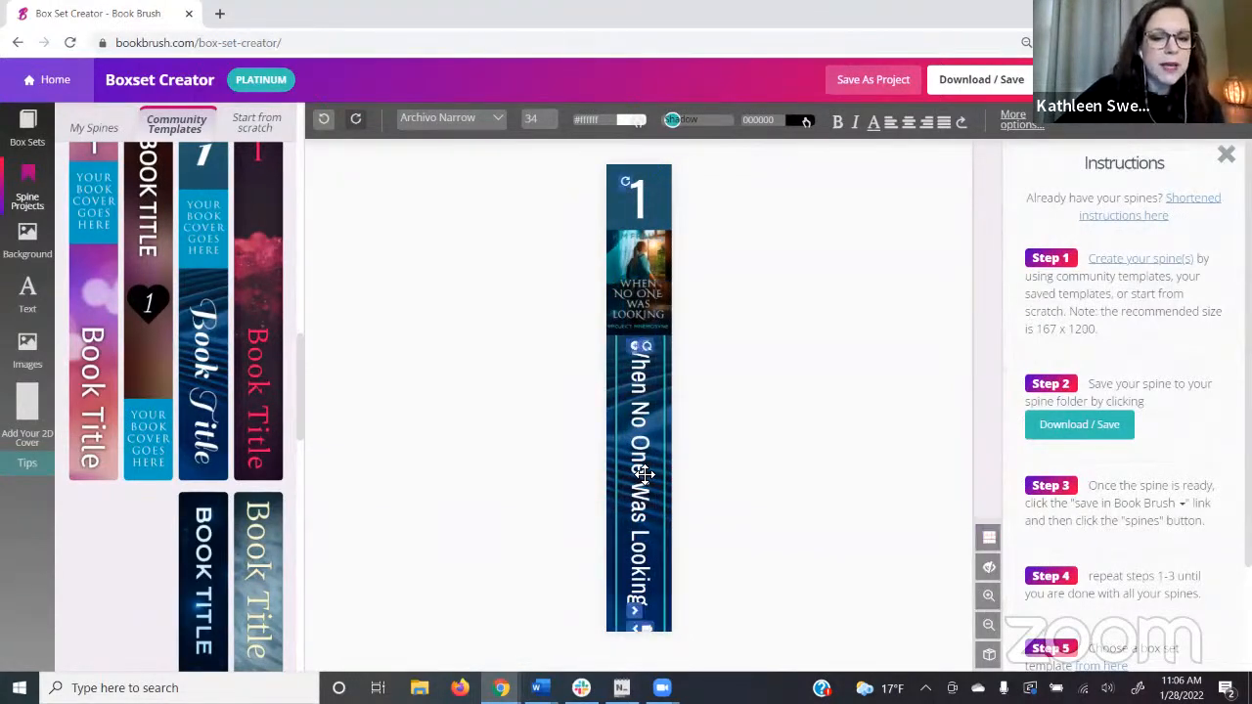
double_click(640, 473)
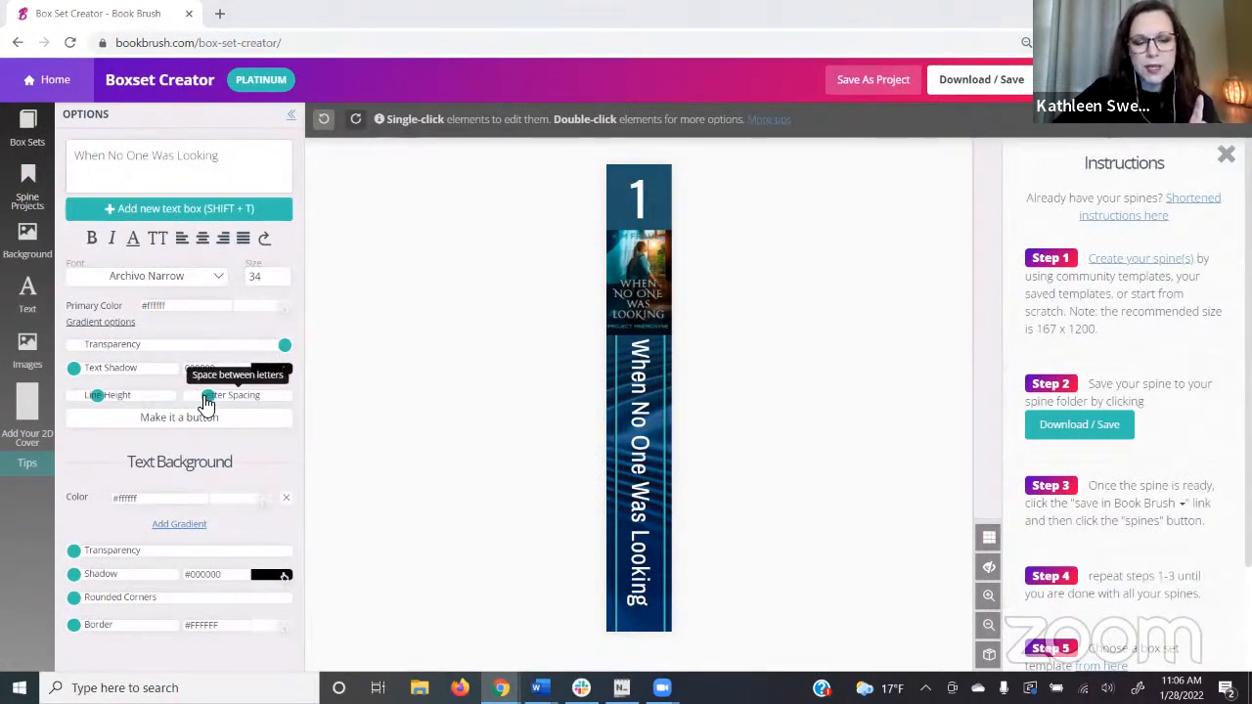
mouse_move(212, 403)
mouse_down()
mouse_move(195, 404)
mouse_move(209, 403)
mouse_up()
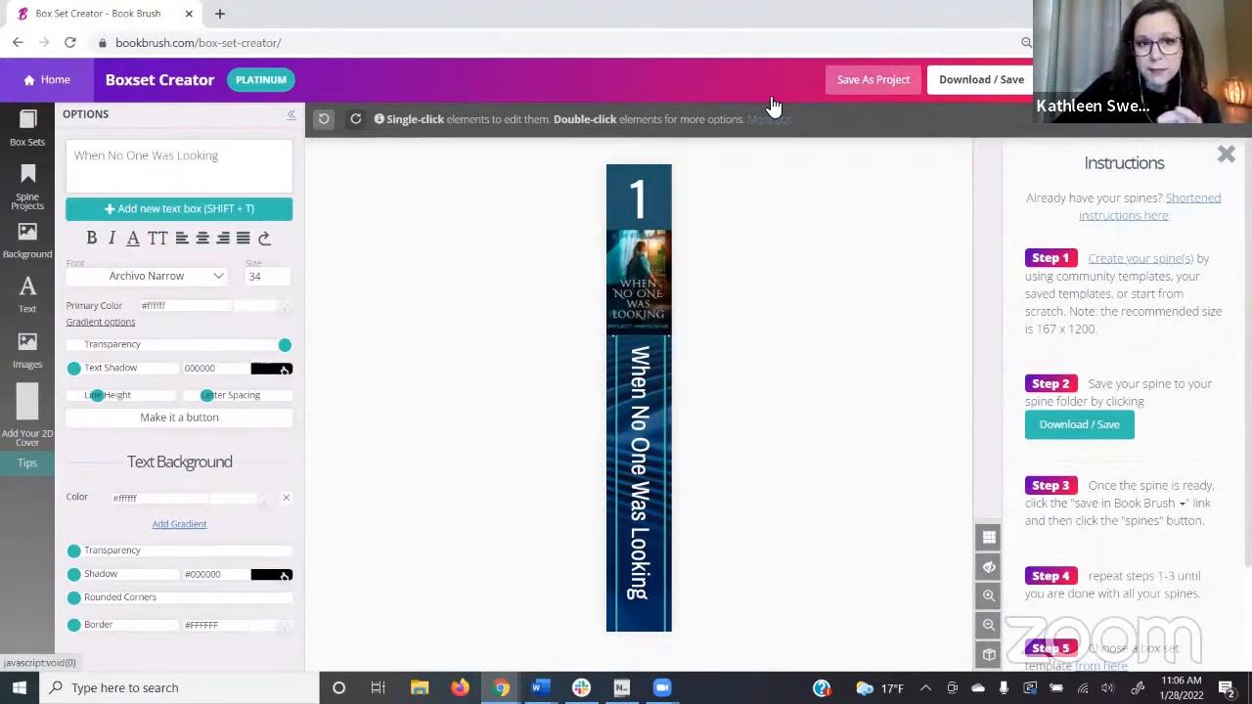
Save the number 1 spine as a project and store its image in Book Brush under Spines
click(885, 82)
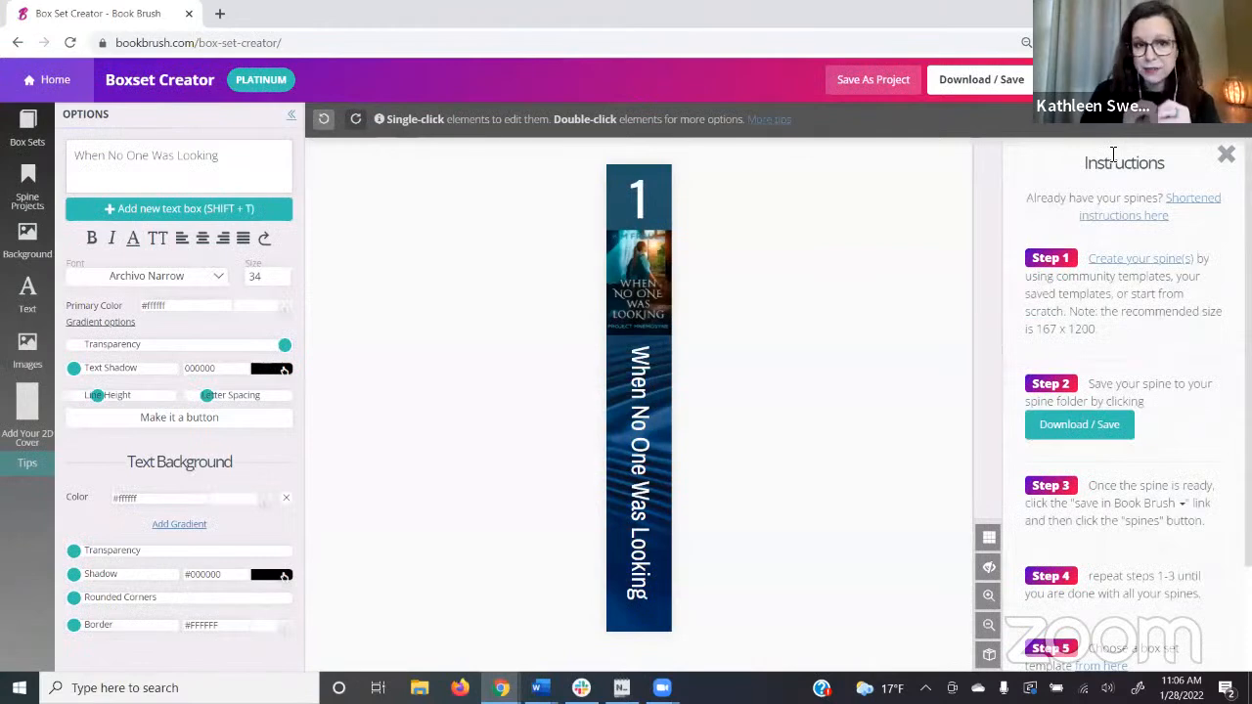
click(1018, 80)
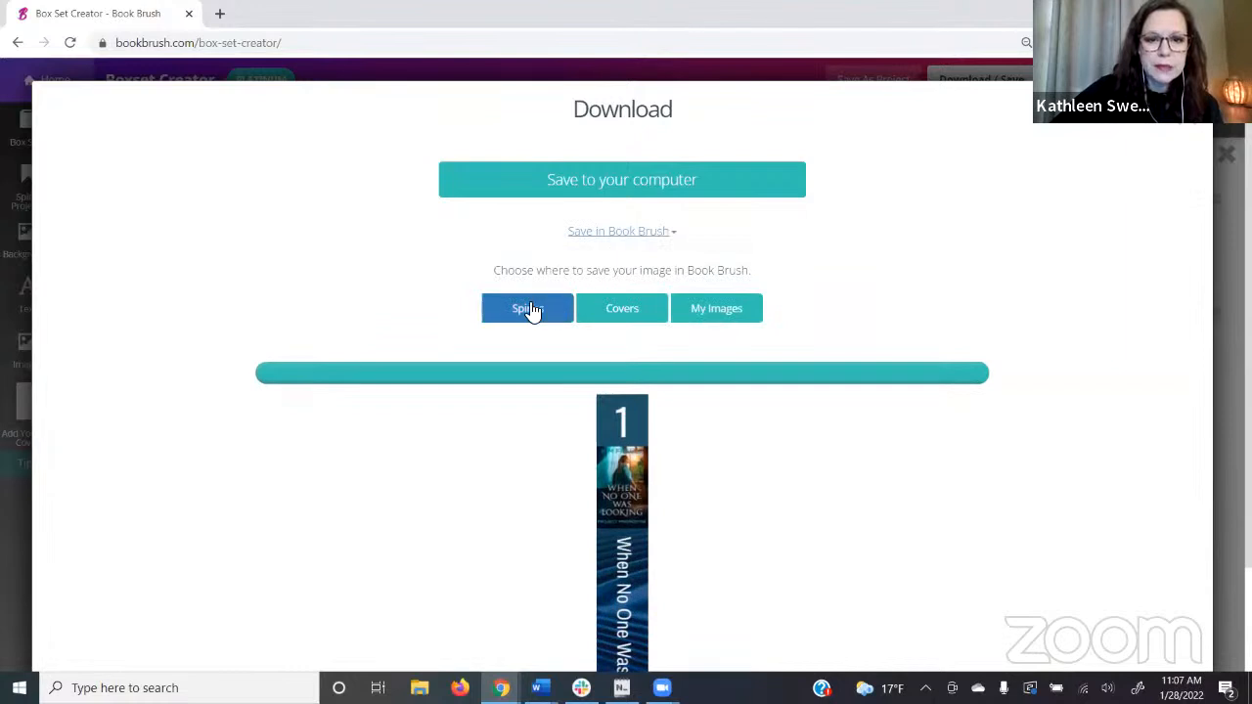
click(529, 309)
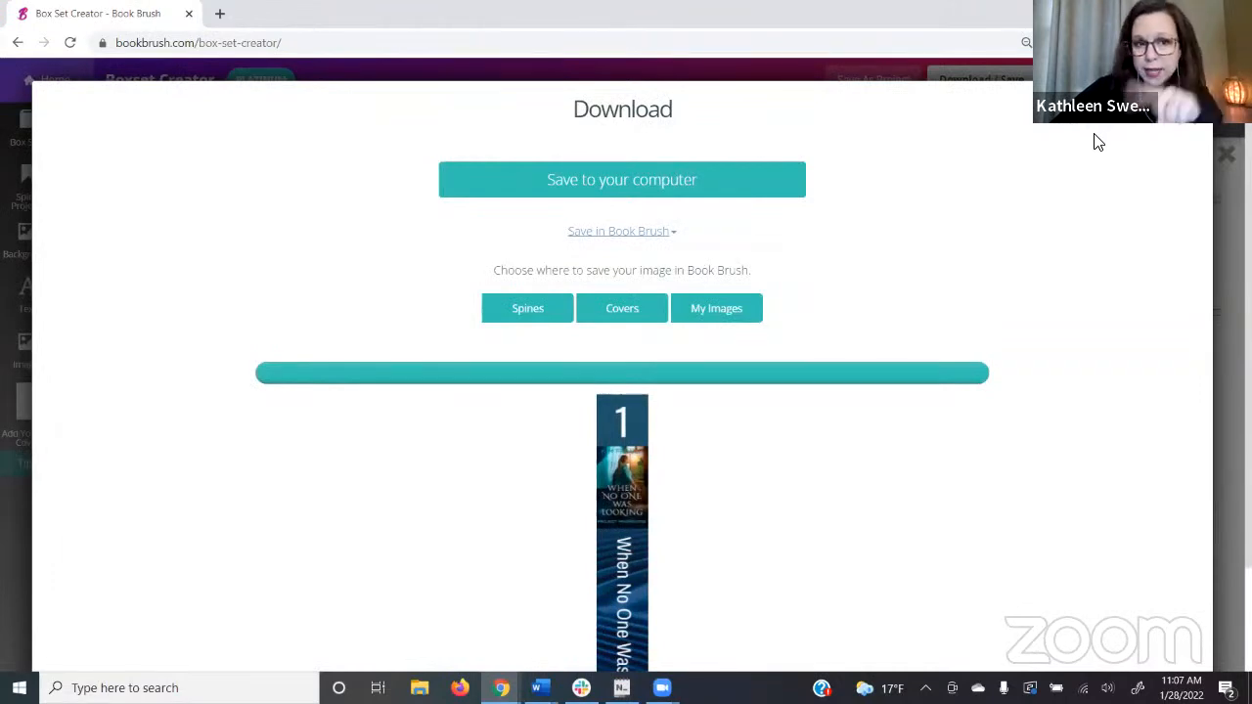
click(1188, 121)
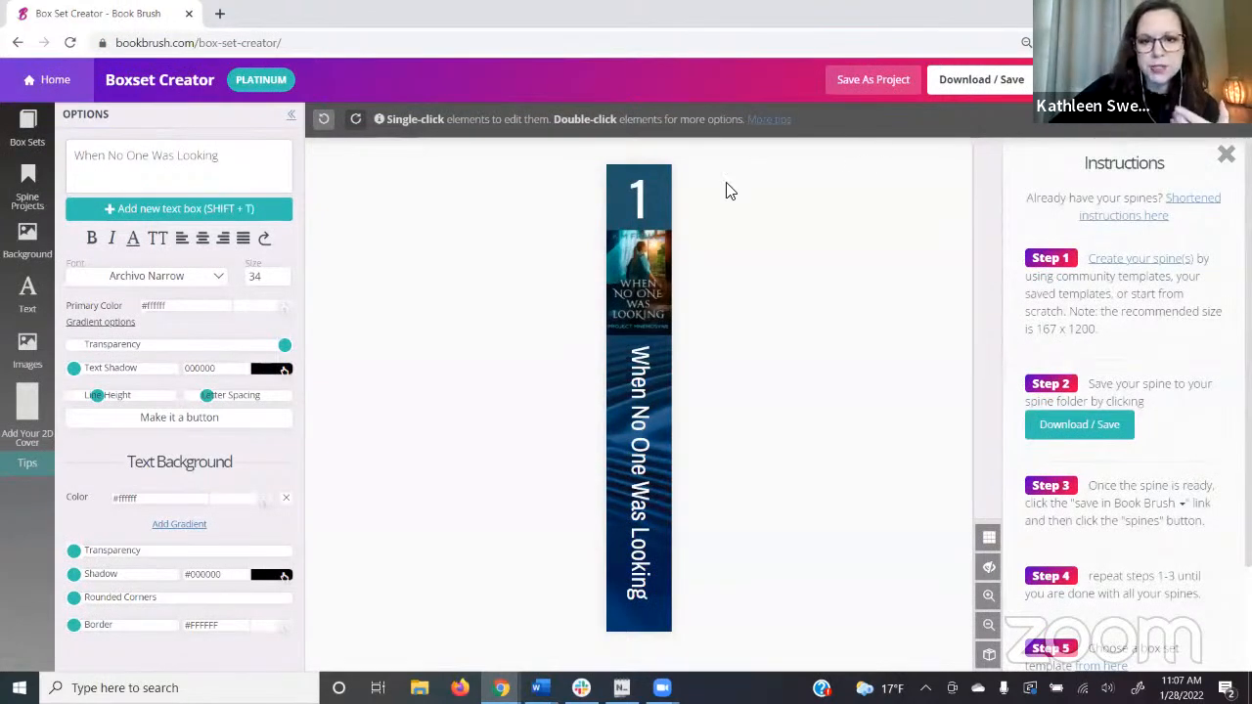
Swap the spine's cover for the series cover showing two people walking, and change the spine number to 2
click(636, 250)
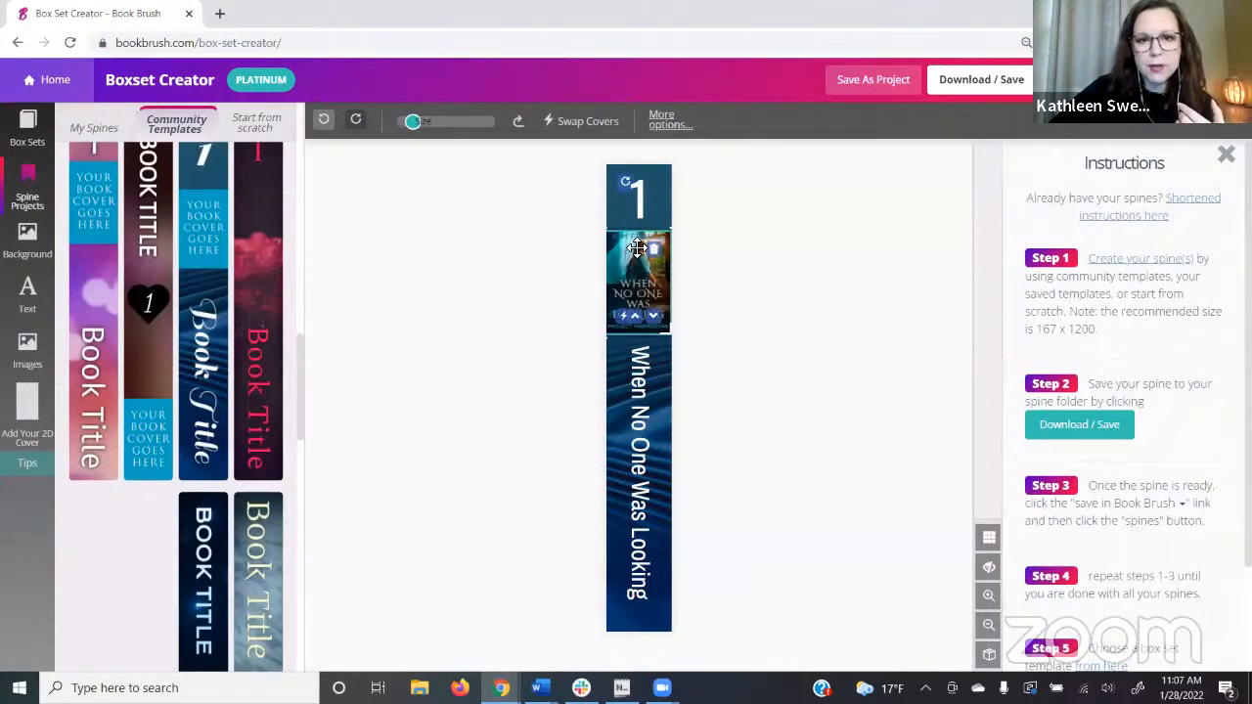
click(575, 121)
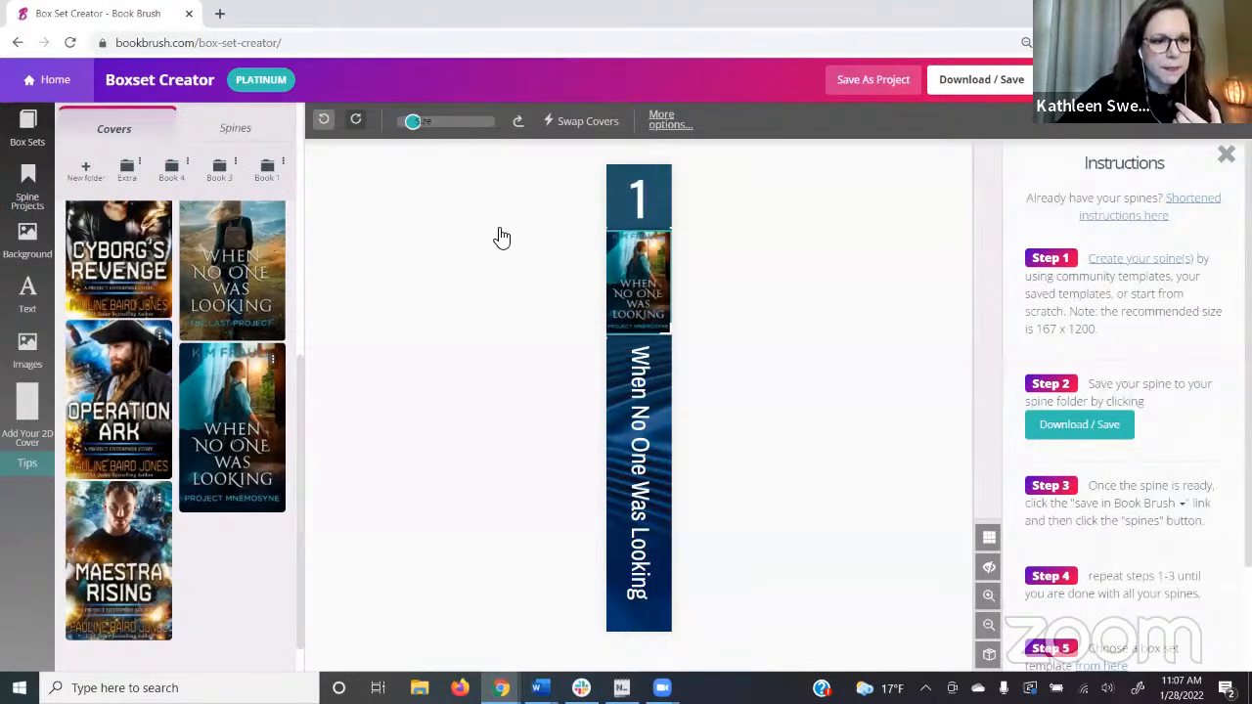
click(242, 275)
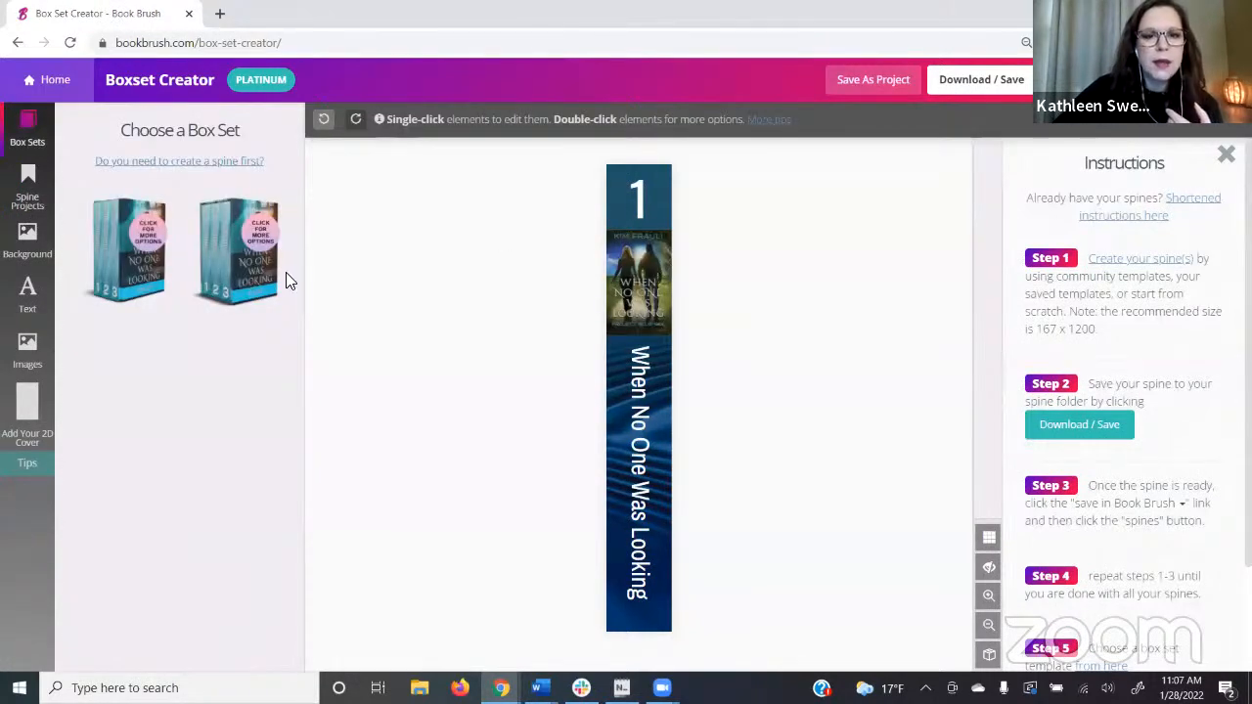
click(639, 208)
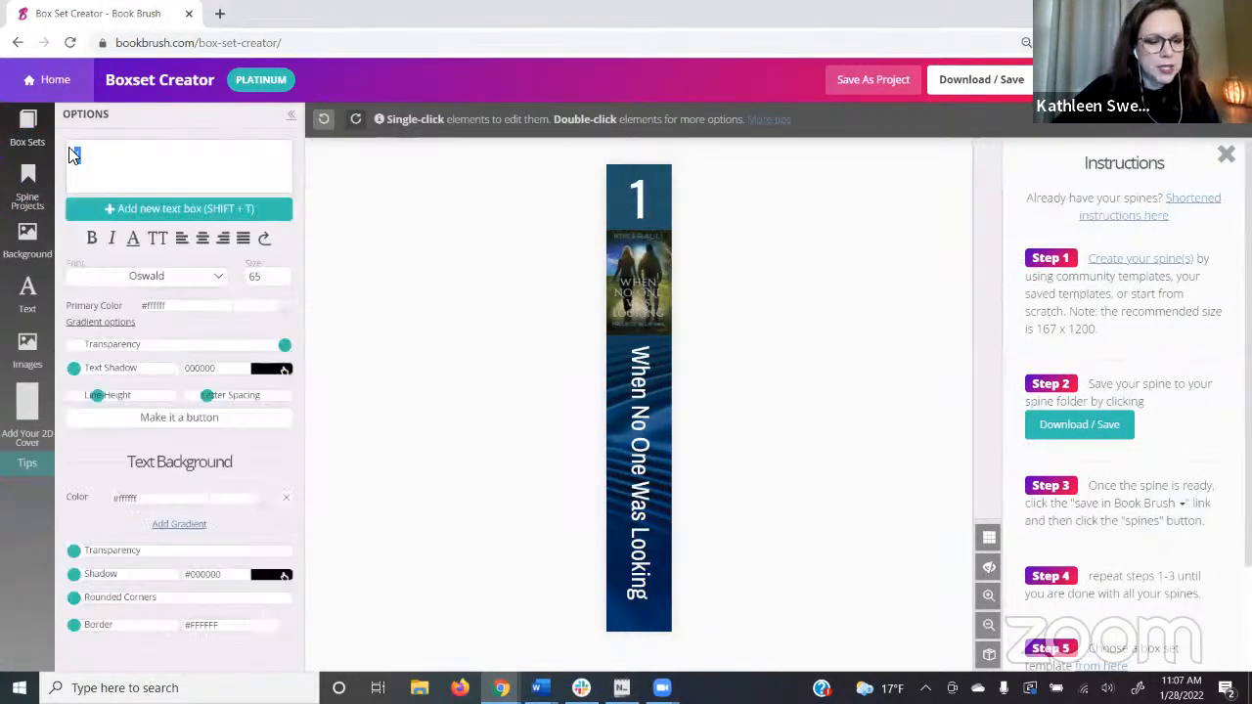
text(2)
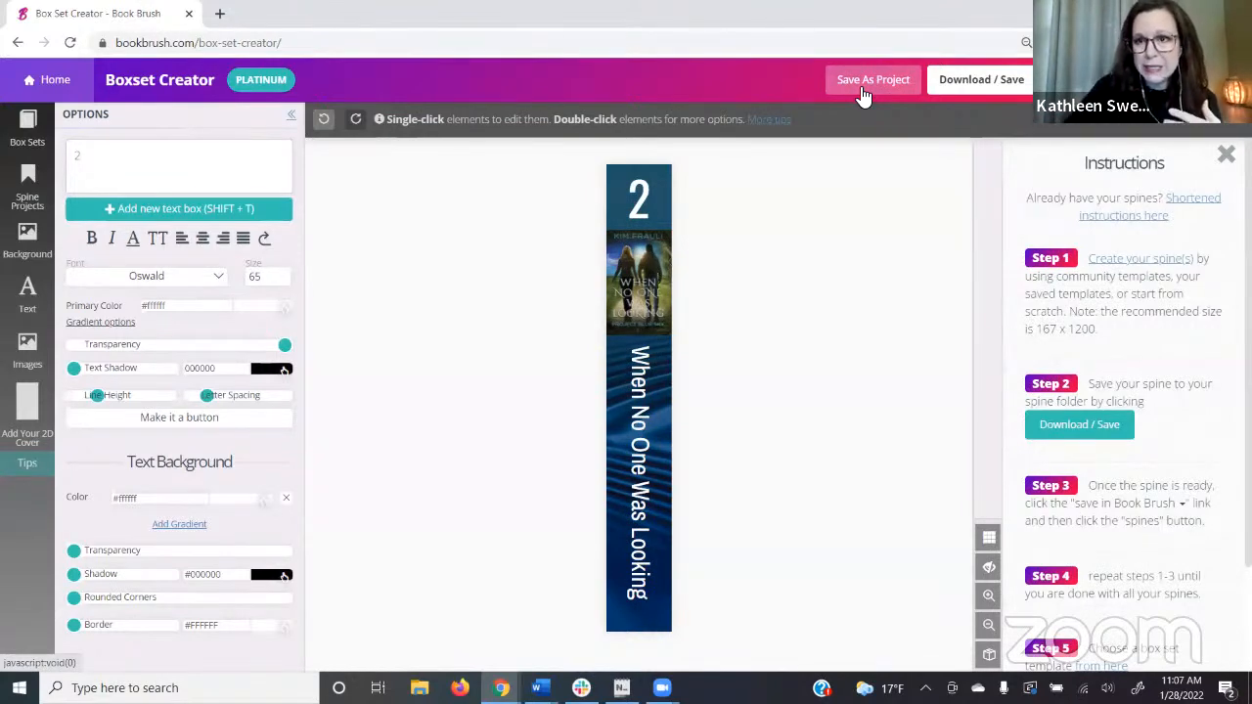
Save the number 2 spine in Book Brush under Spines and return to the editor
click(998, 84)
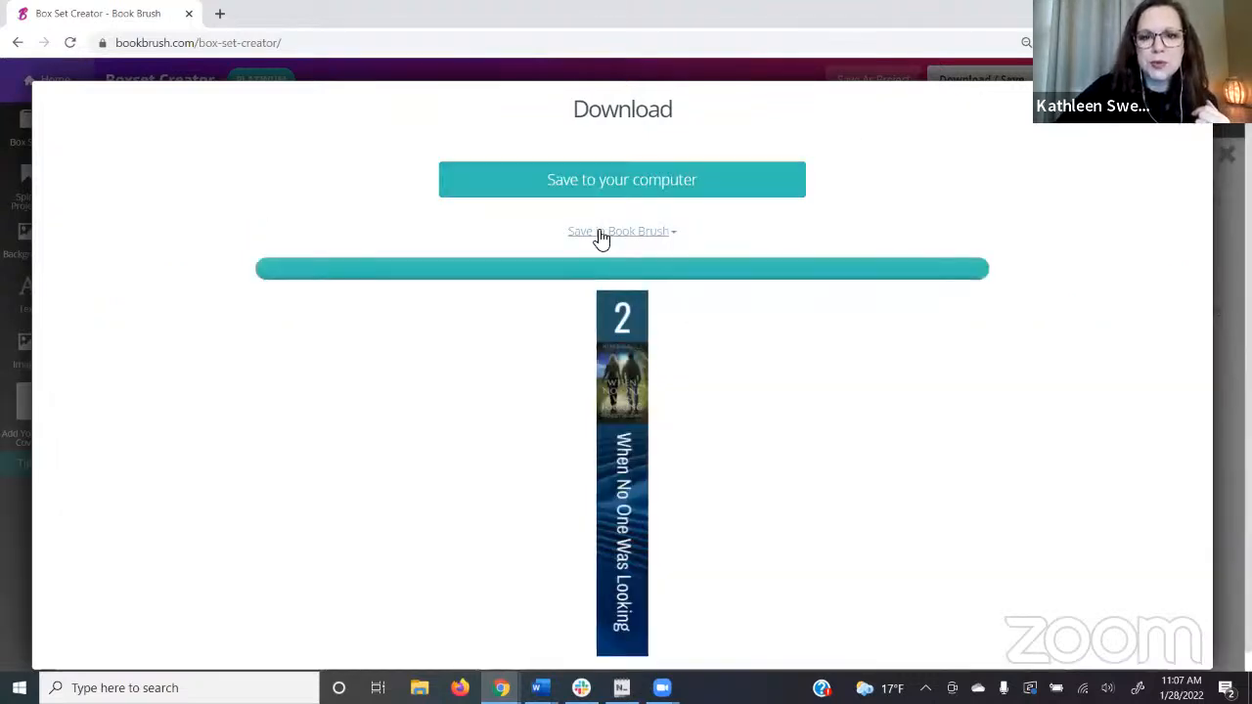
click(610, 232)
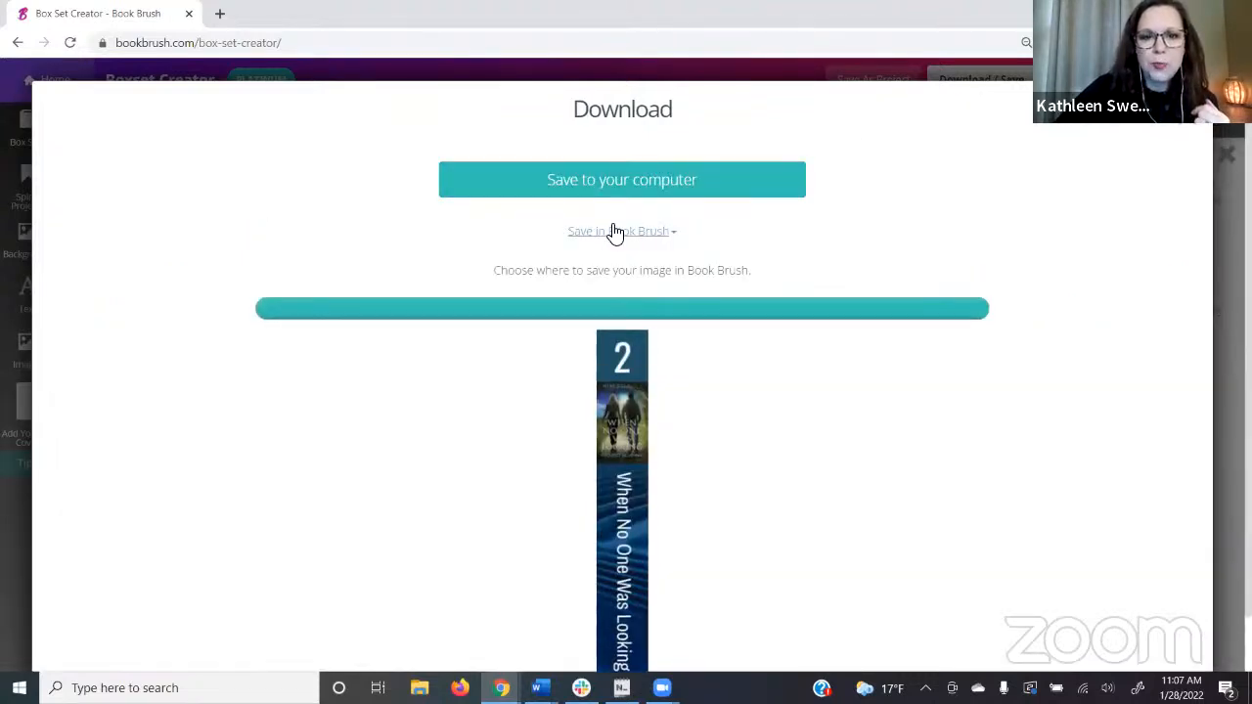
click(550, 308)
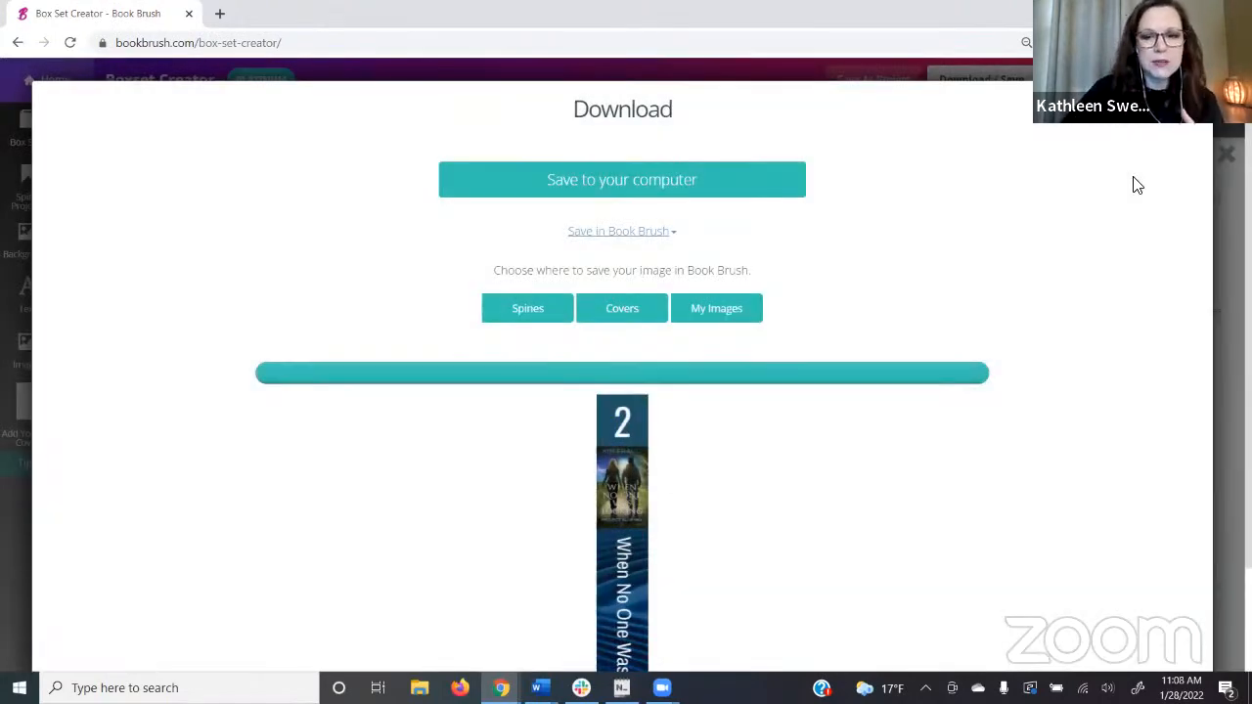
click(1194, 120)
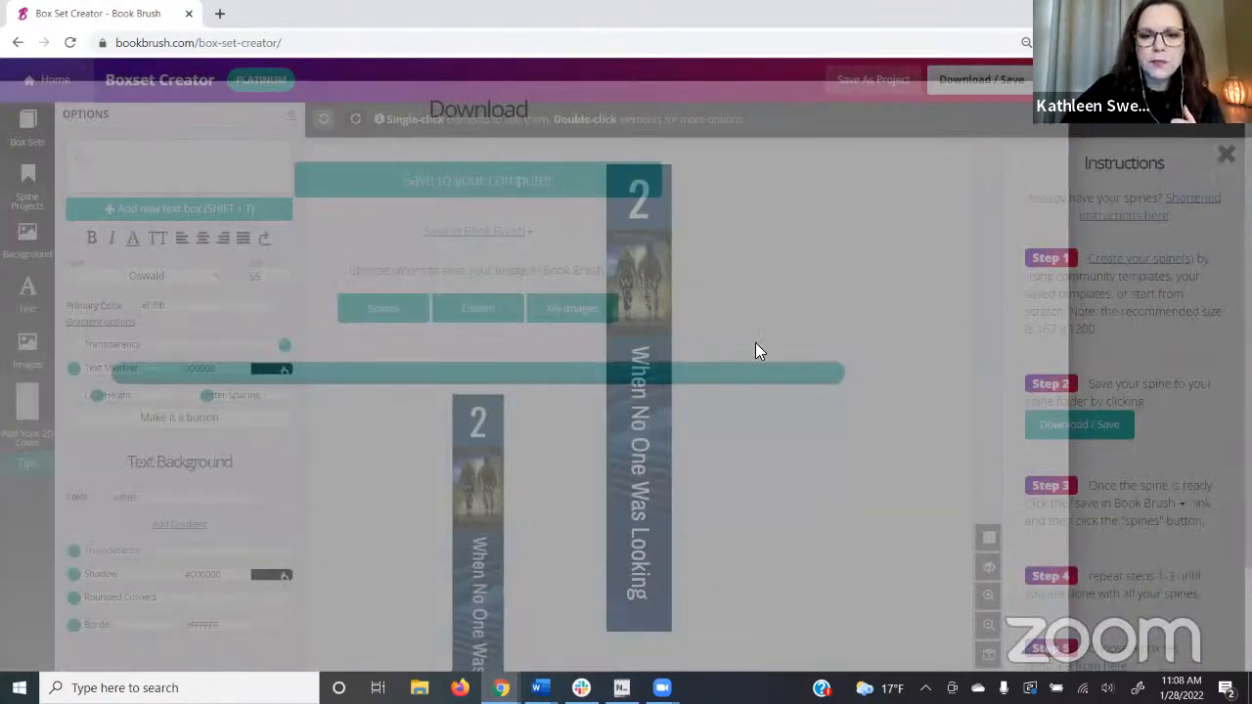
Swap the spine's cover for the series cover showing a figure with a backpack, and change the spine number to 3
click(673, 291)
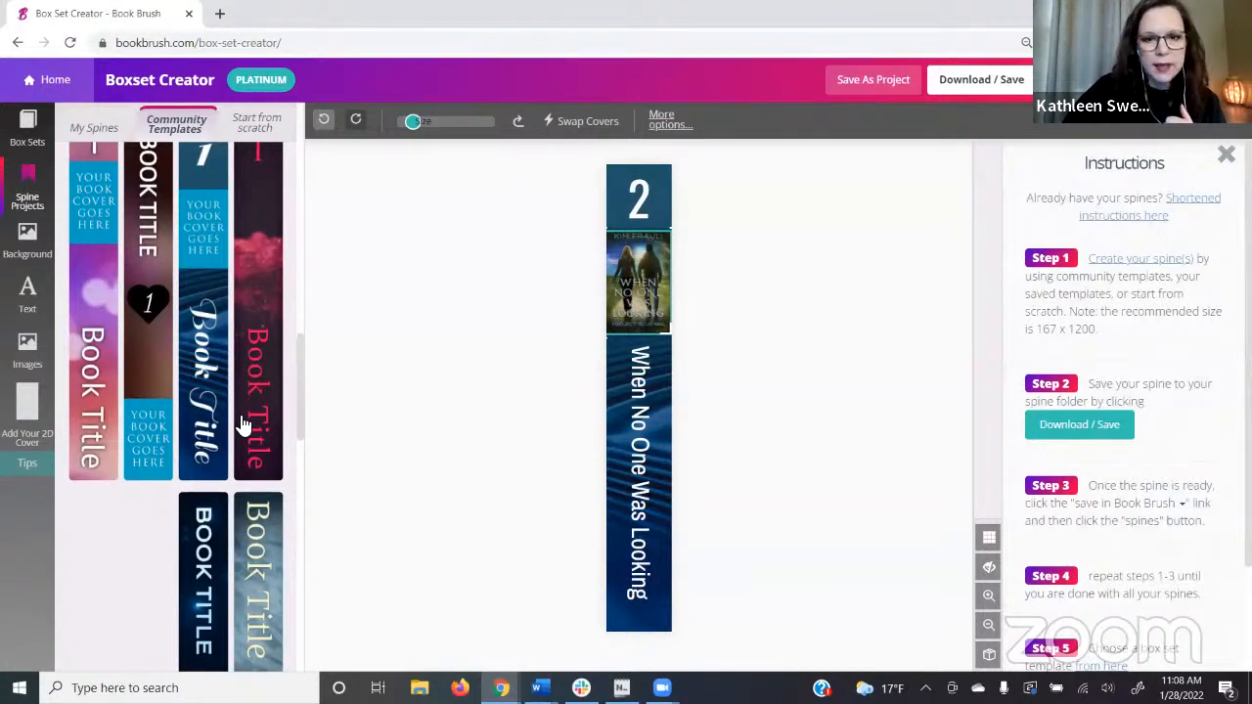
click(562, 418)
click(605, 194)
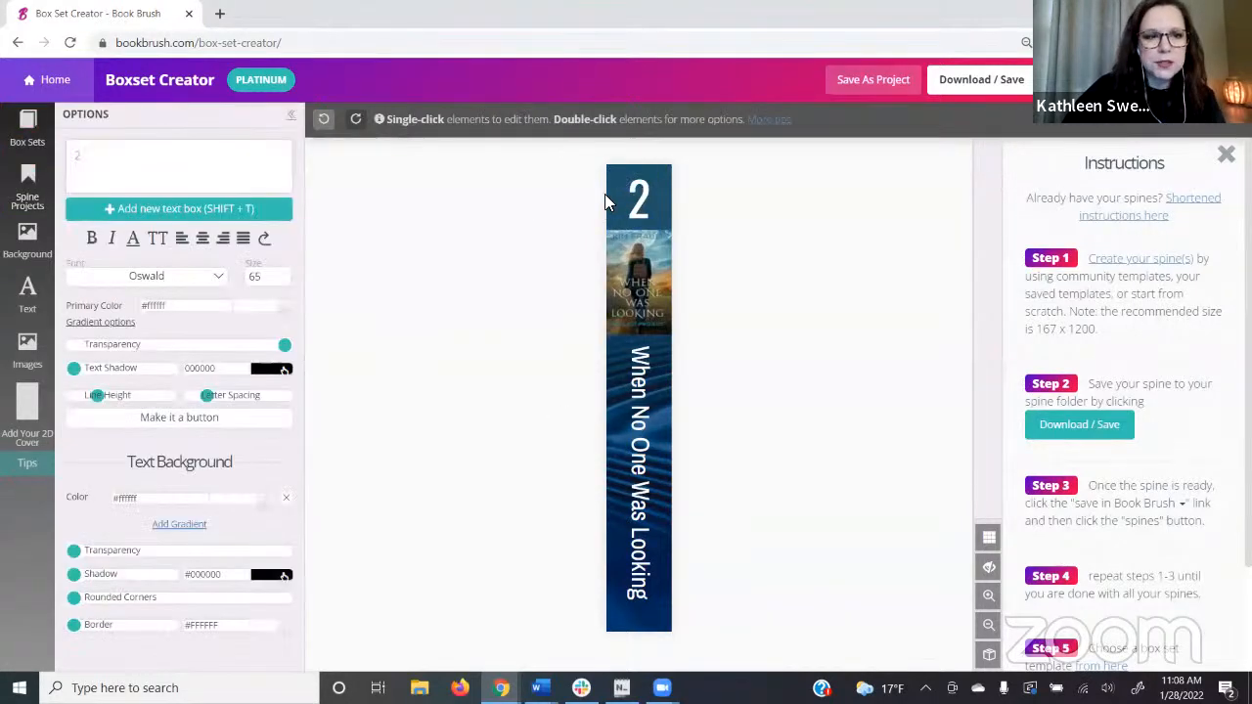
double_click(67, 149)
text(3)
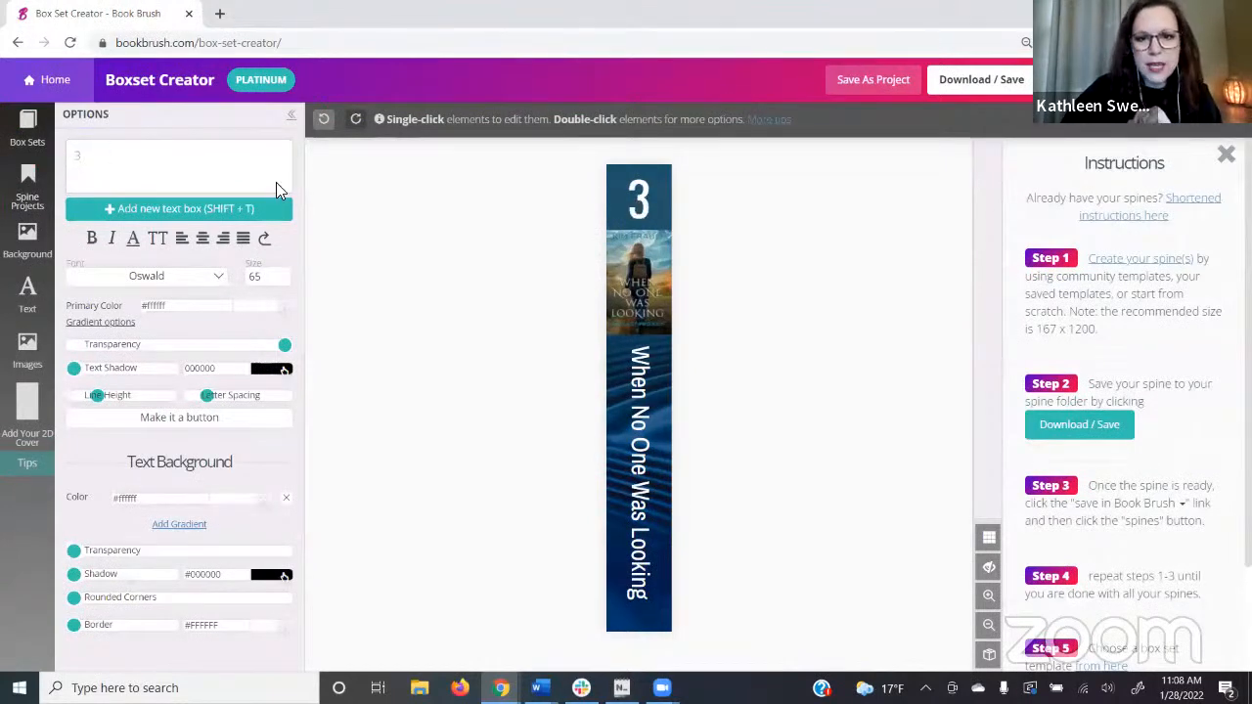
Save the number 3 spine in Book Brush under Spines
click(1014, 82)
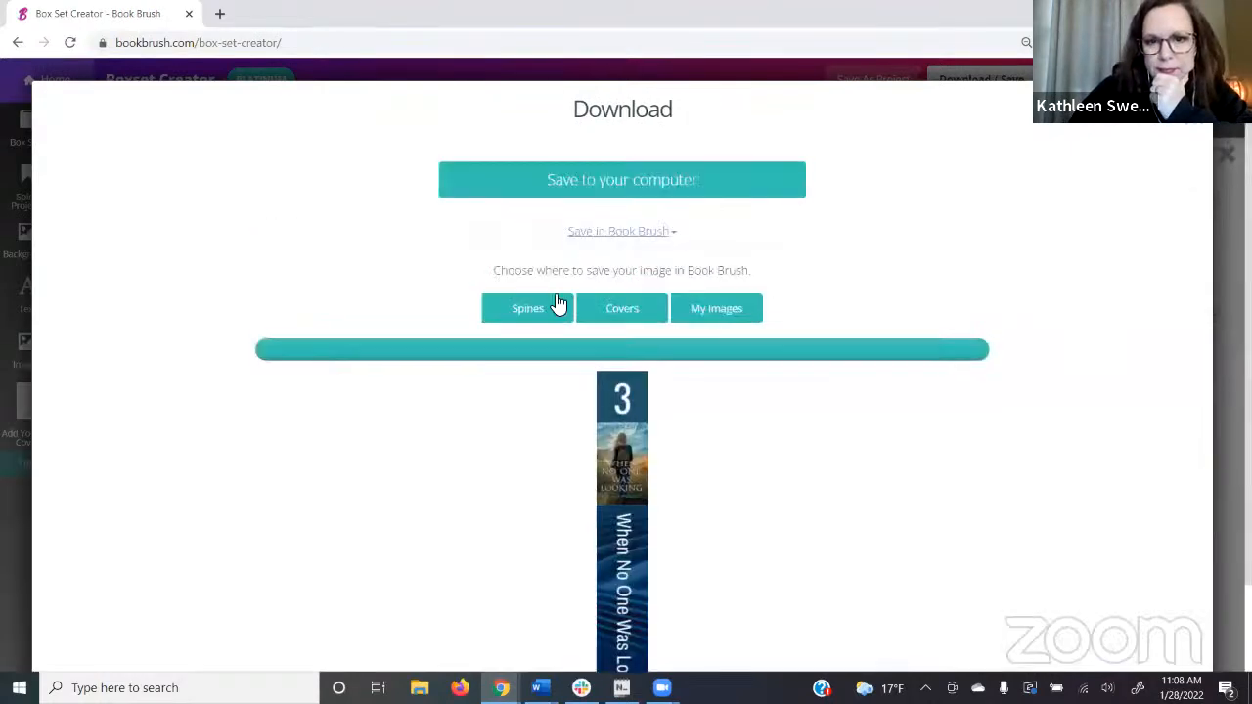
click(543, 313)
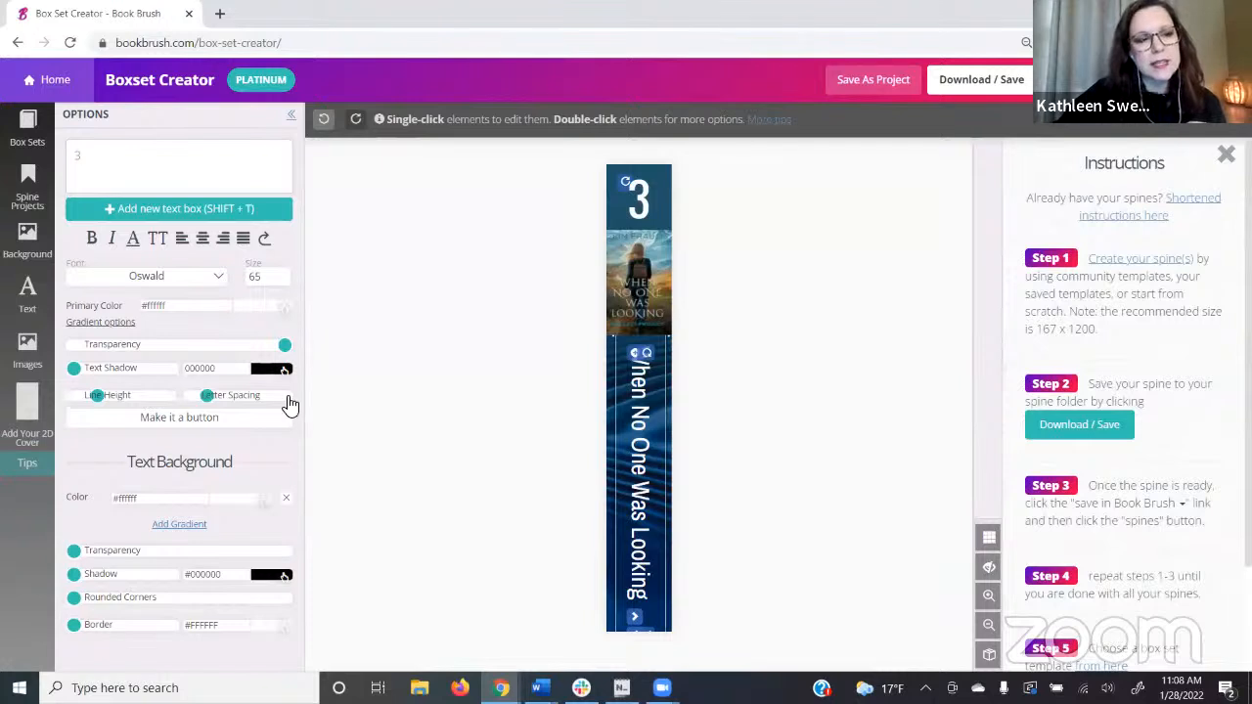
Browse the first group of box set templates and choose the three-book one for assembling the spines and cover
click(34, 124)
click(34, 125)
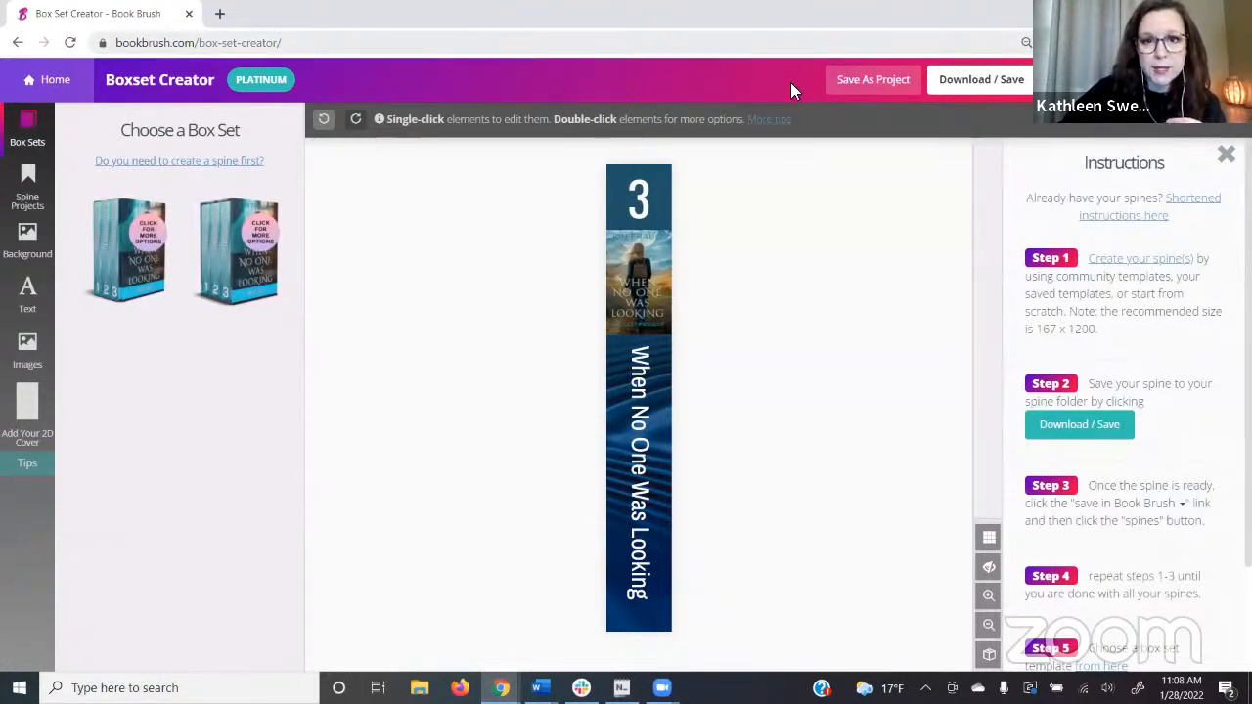
click(142, 269)
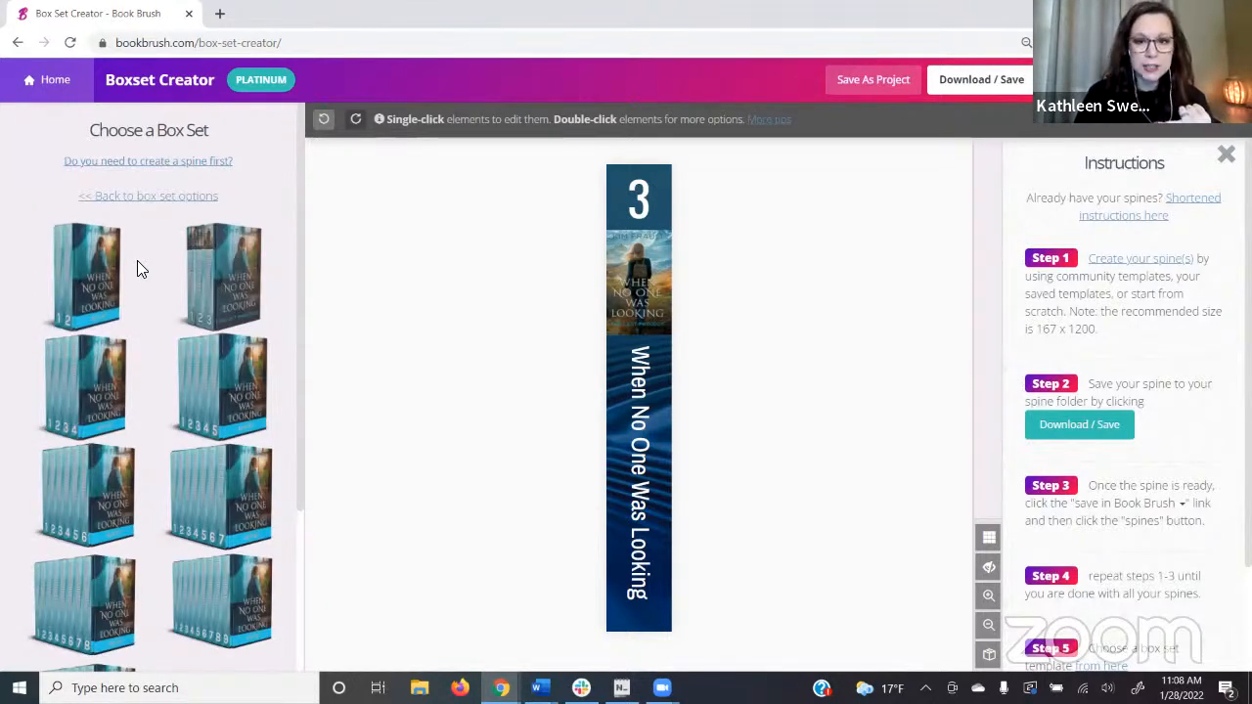
scroll(189, 480, down, 3)
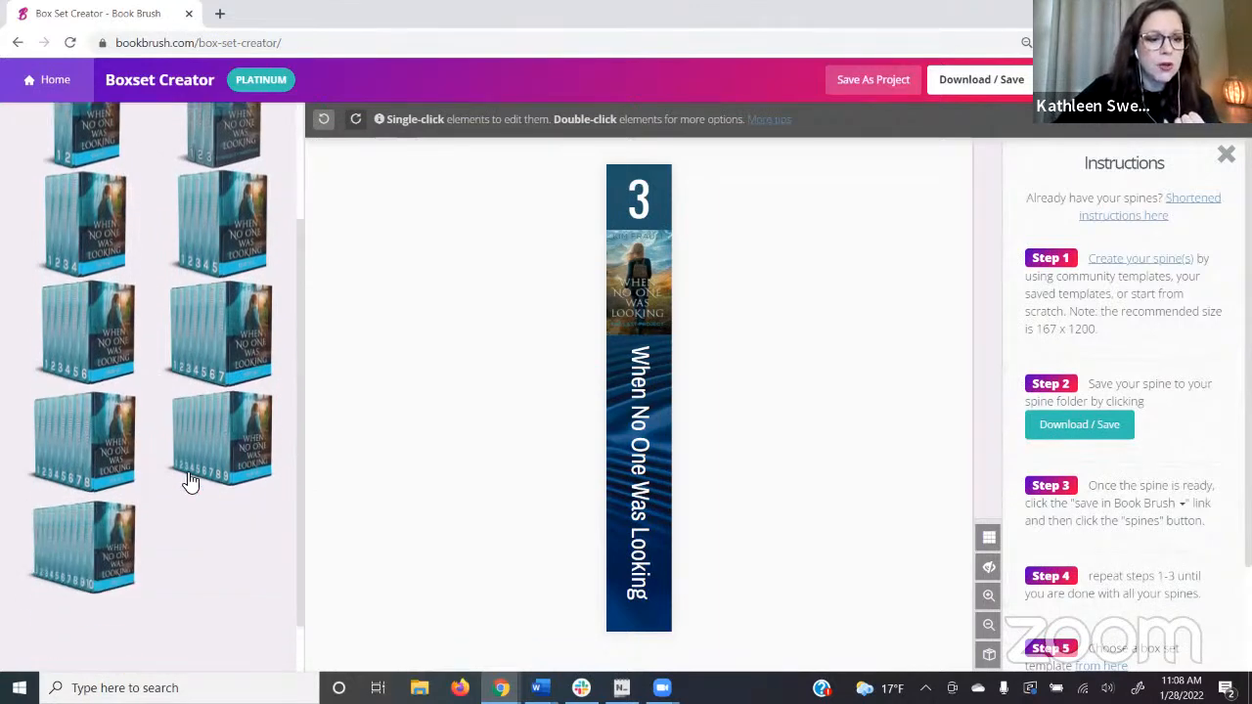
scroll(168, 525, up, 2)
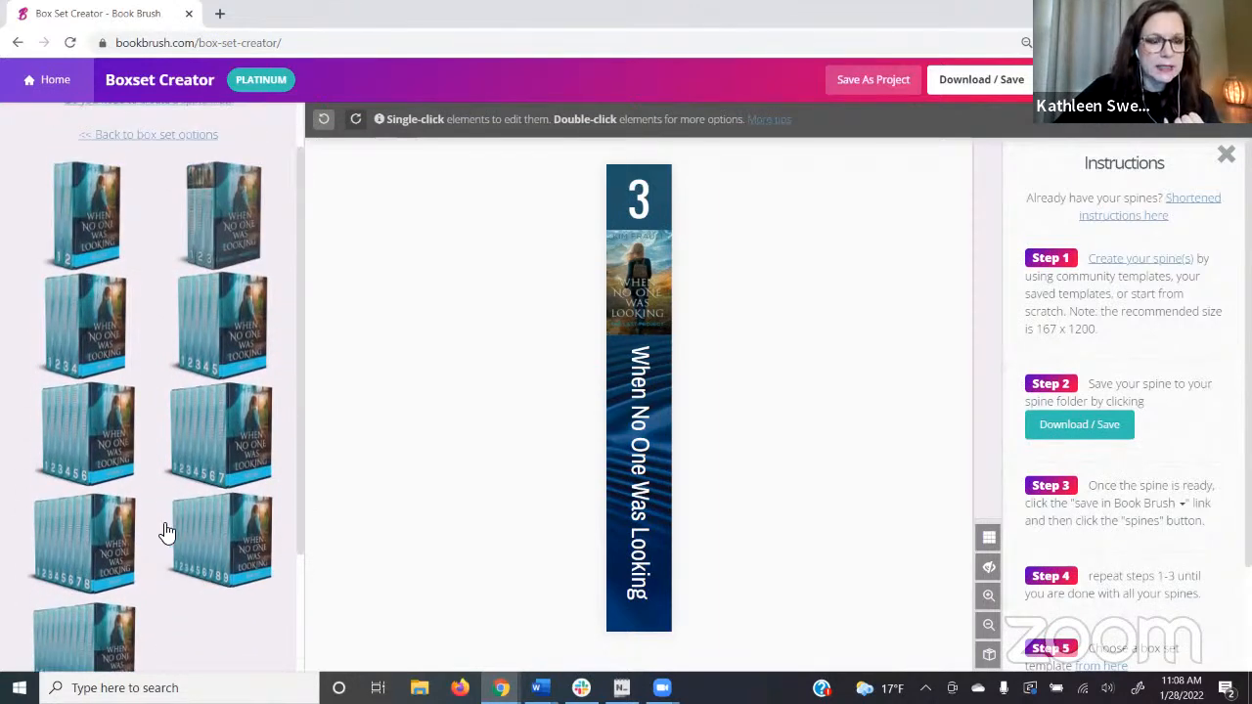
click(221, 210)
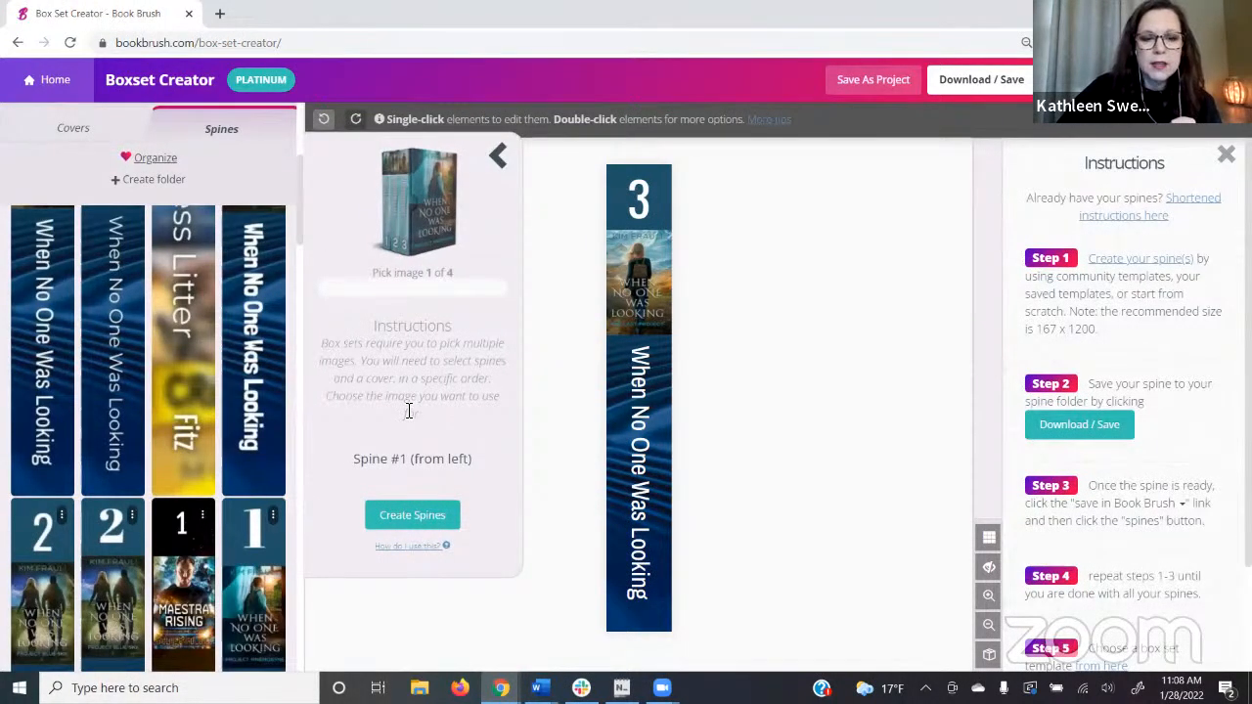
drag(354, 462, 480, 450)
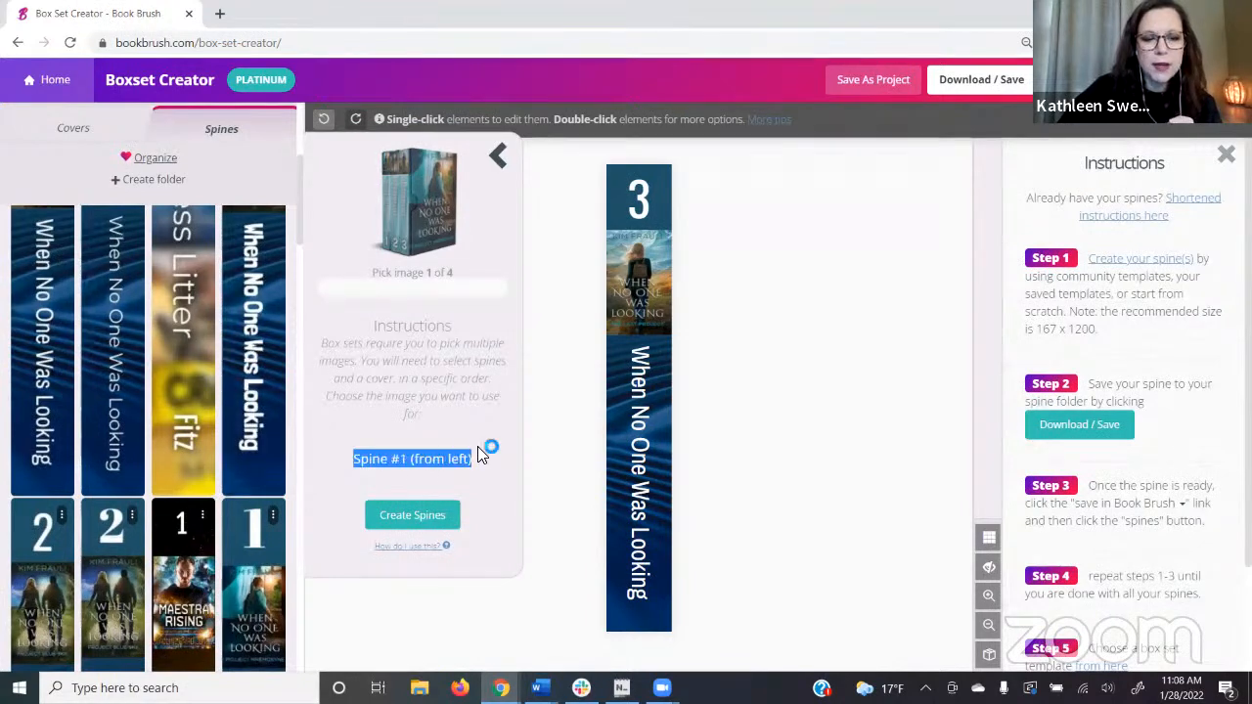
Assign the narrow-lettered number 1 "When No One Was Looking" spine to Spine #1 of the box set
scroll(112, 329, up, 5)
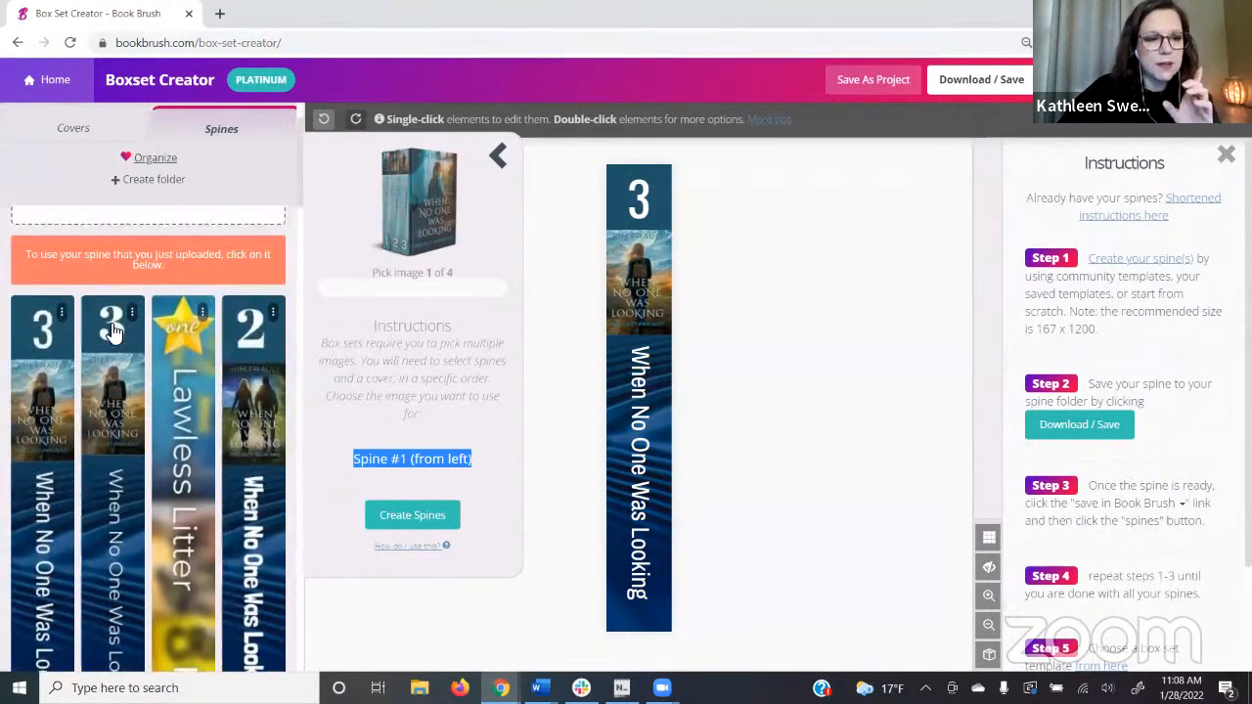
scroll(113, 328, down, 10)
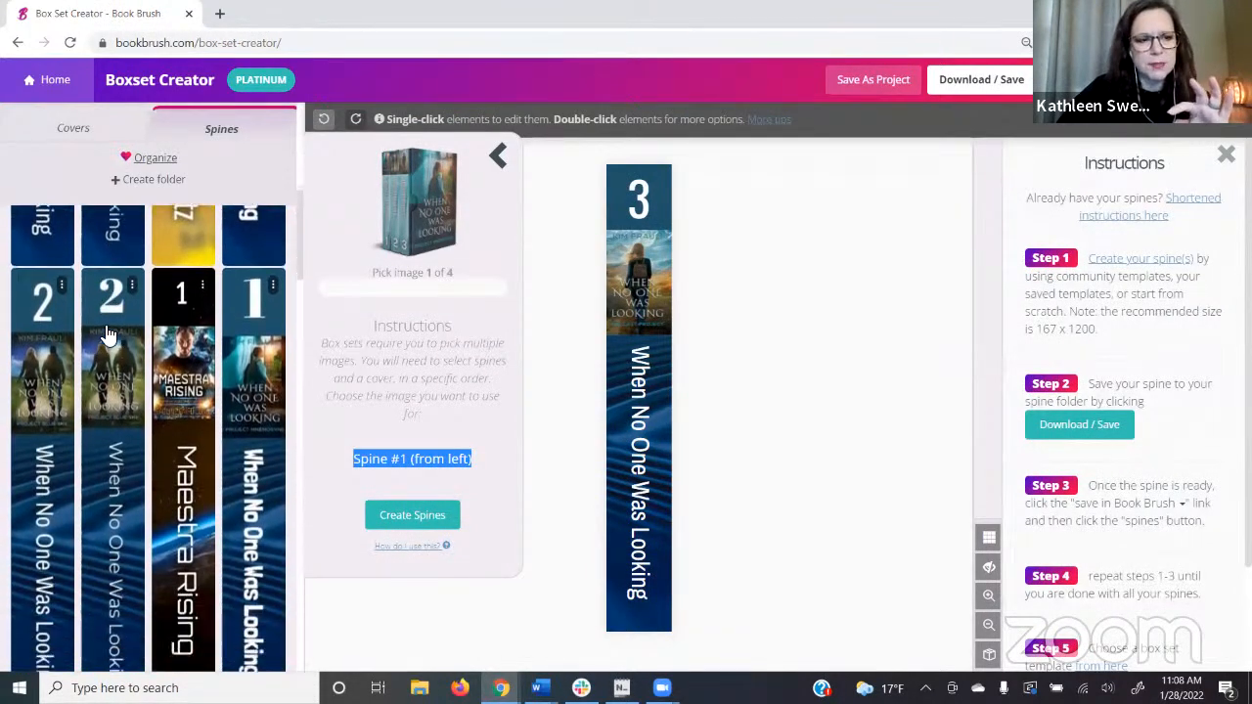
scroll(107, 335, down, 3)
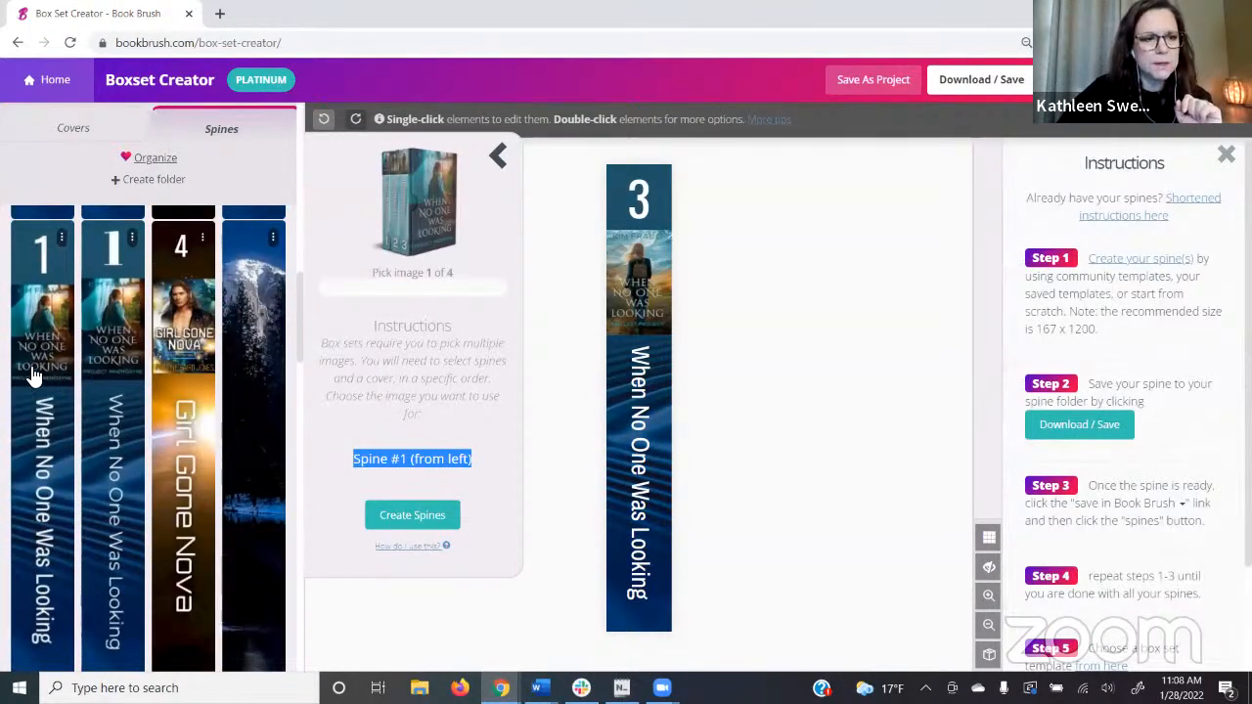
click(34, 375)
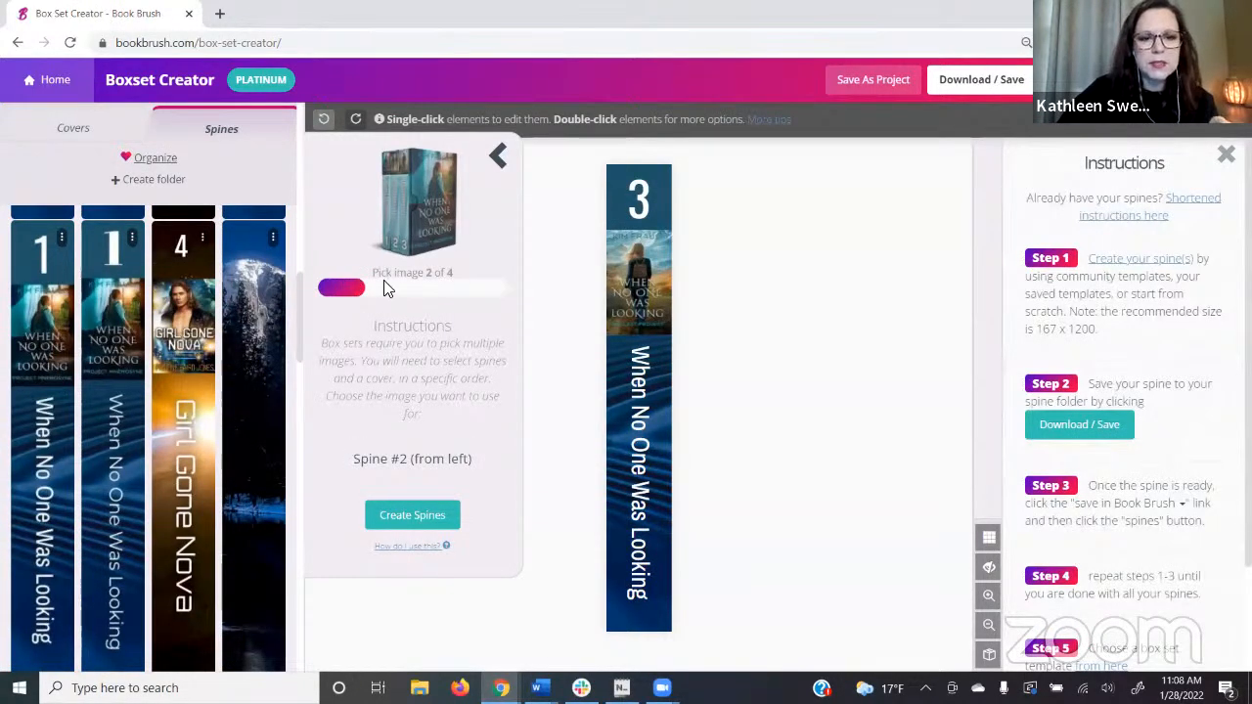
Assign the matching number 2 and number 3 "When No One Was Looking" spines to Spine #2 and Spine #3 of the box set
drag(376, 273, 450, 268)
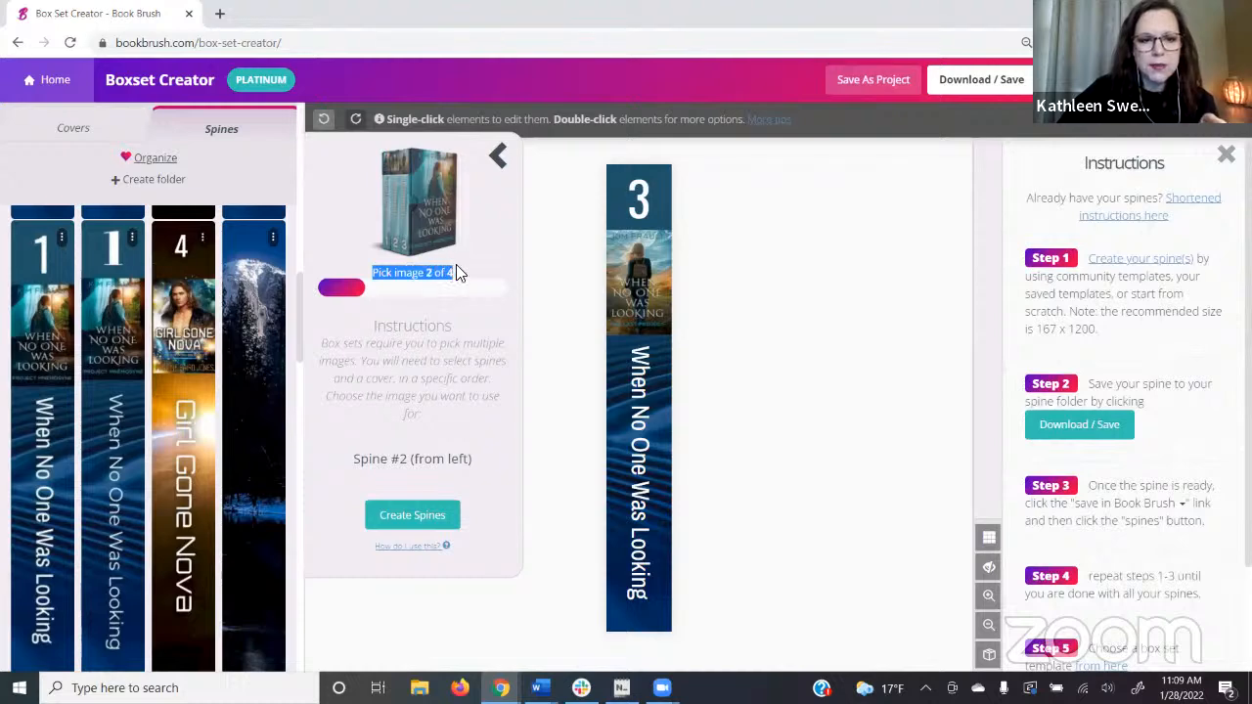
click(450, 266)
drag(350, 460, 476, 457)
scroll(106, 422, up, 3)
scroll(106, 422, up, 1)
click(49, 428)
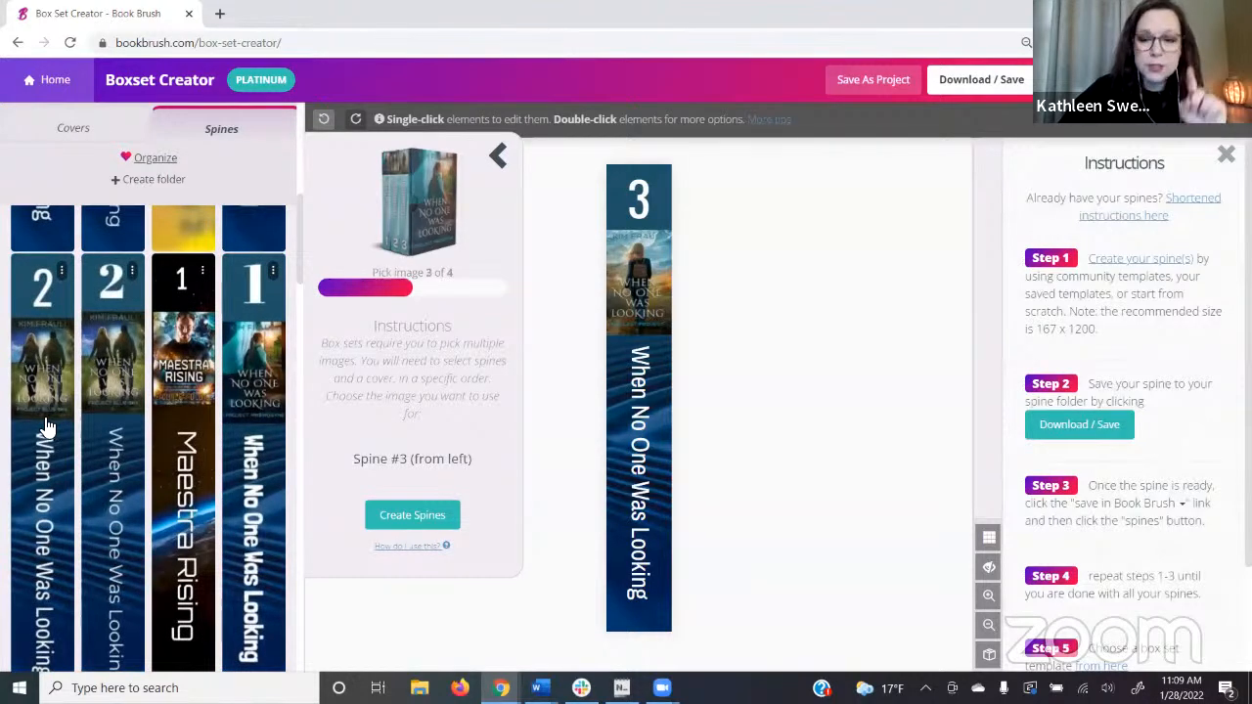
scroll(56, 391, up, 3)
scroll(56, 391, up, 3)
click(34, 423)
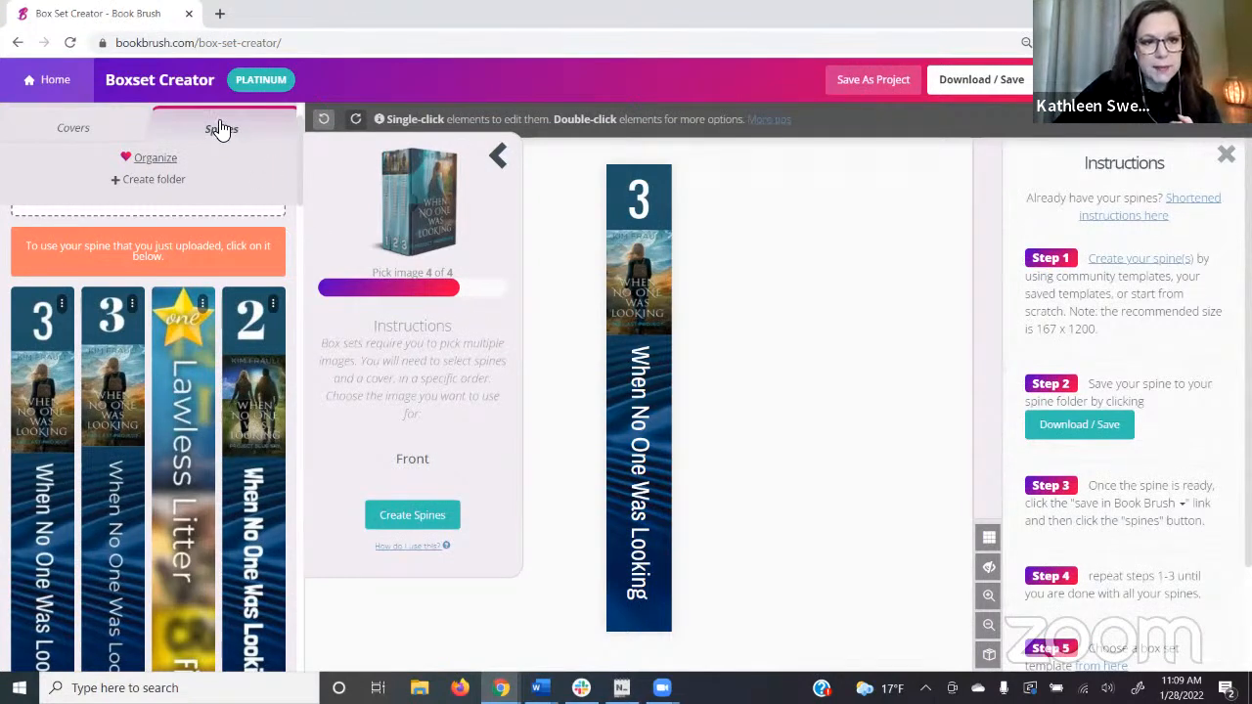
Use the "When No One Was Looking" Project Mnemosyne cover as the front of the box set
click(63, 130)
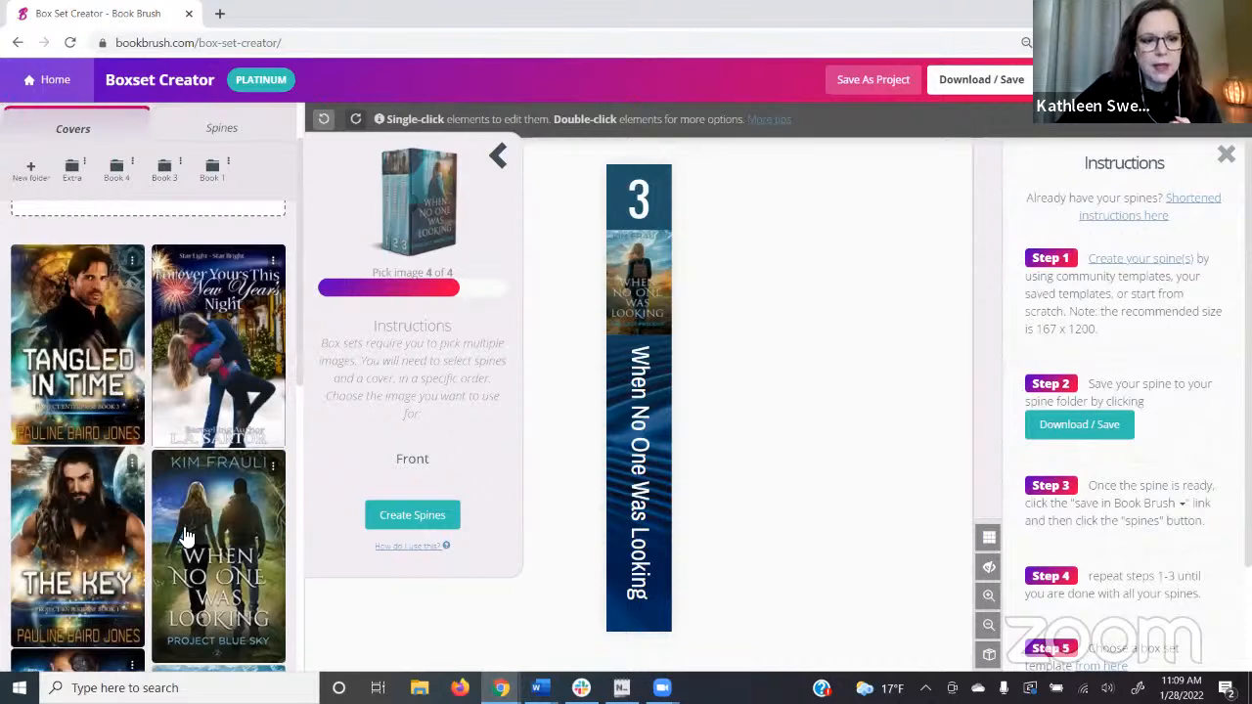
scroll(210, 528, down, 3)
scroll(216, 504, down, 2)
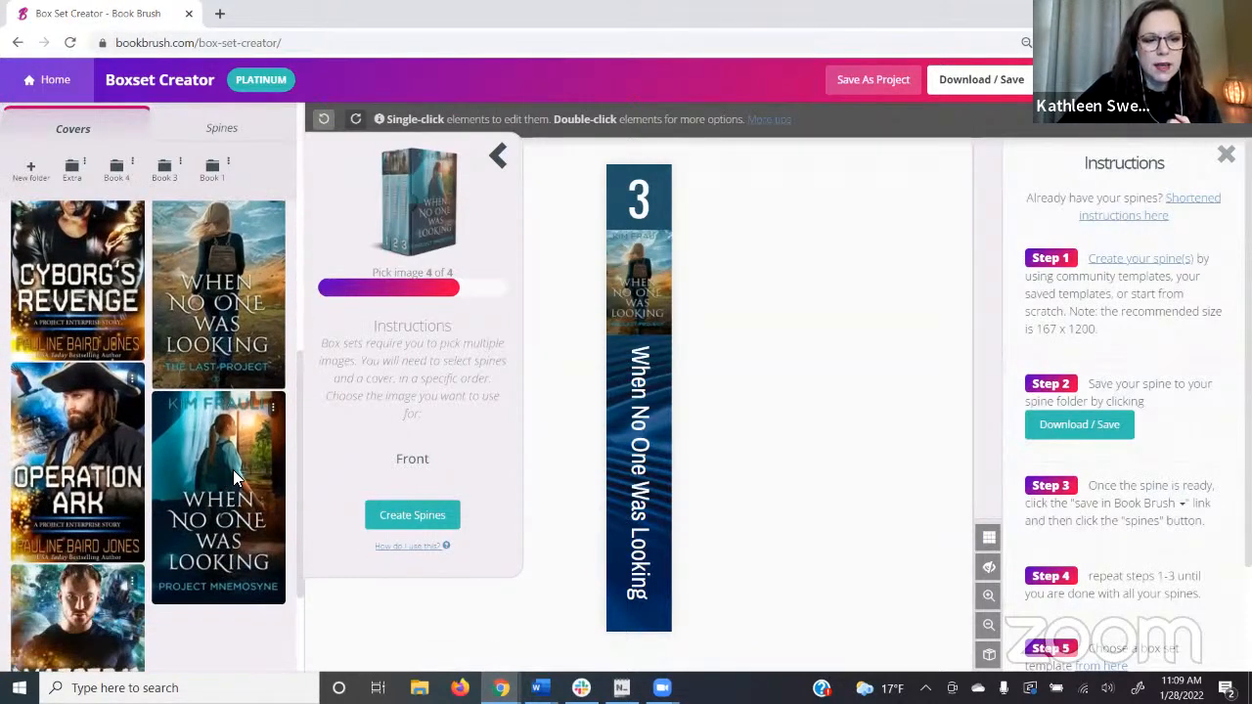
click(233, 469)
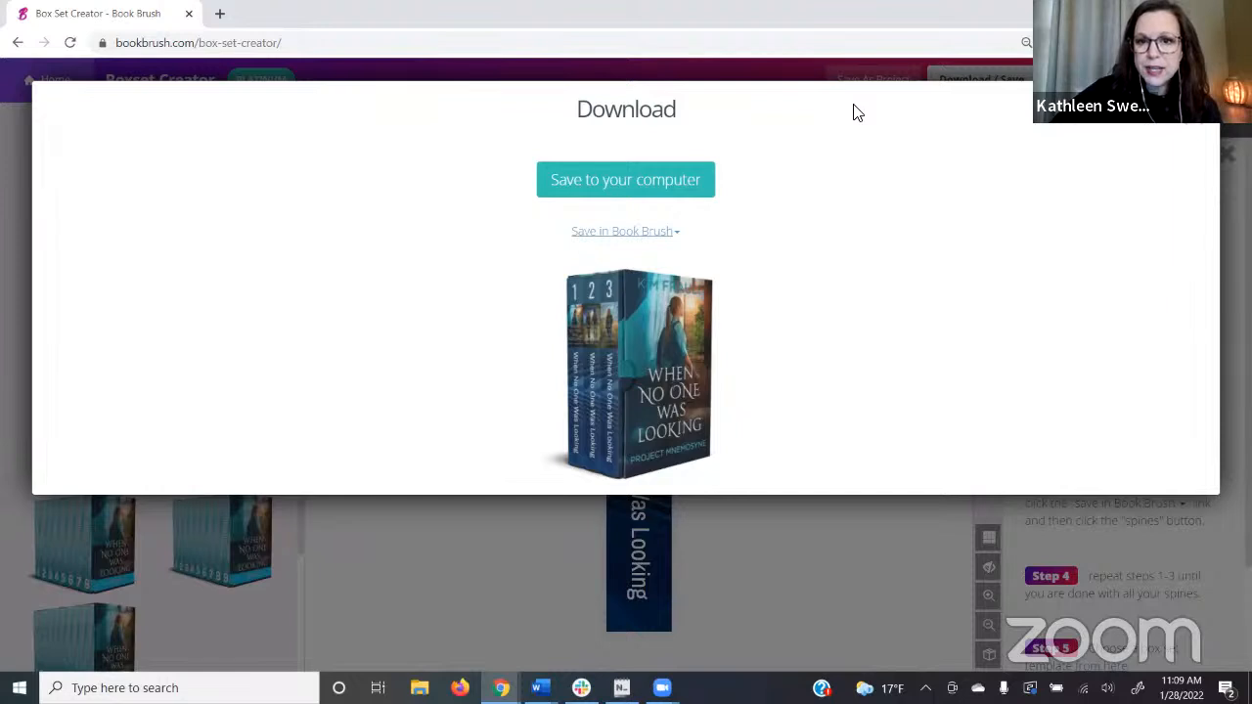
Save the assembled box set image in Book Brush under My Images, and download a PNG copy to the computer for viewing
click(636, 235)
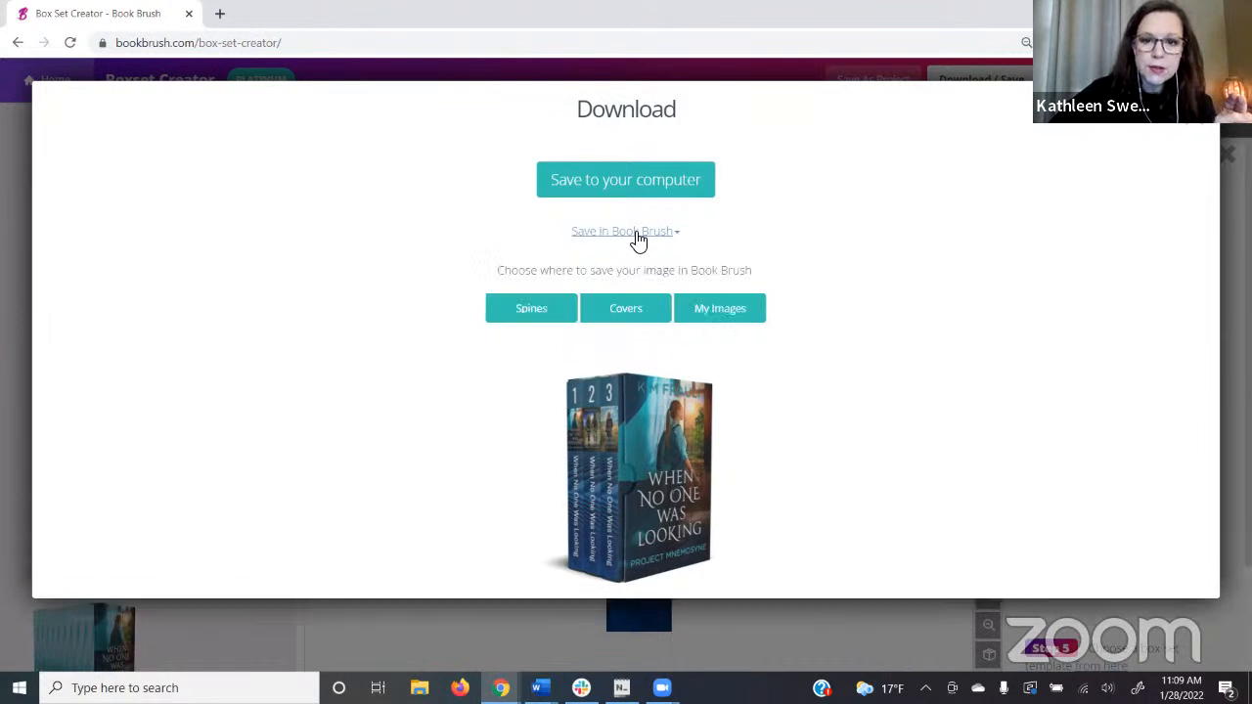
click(738, 315)
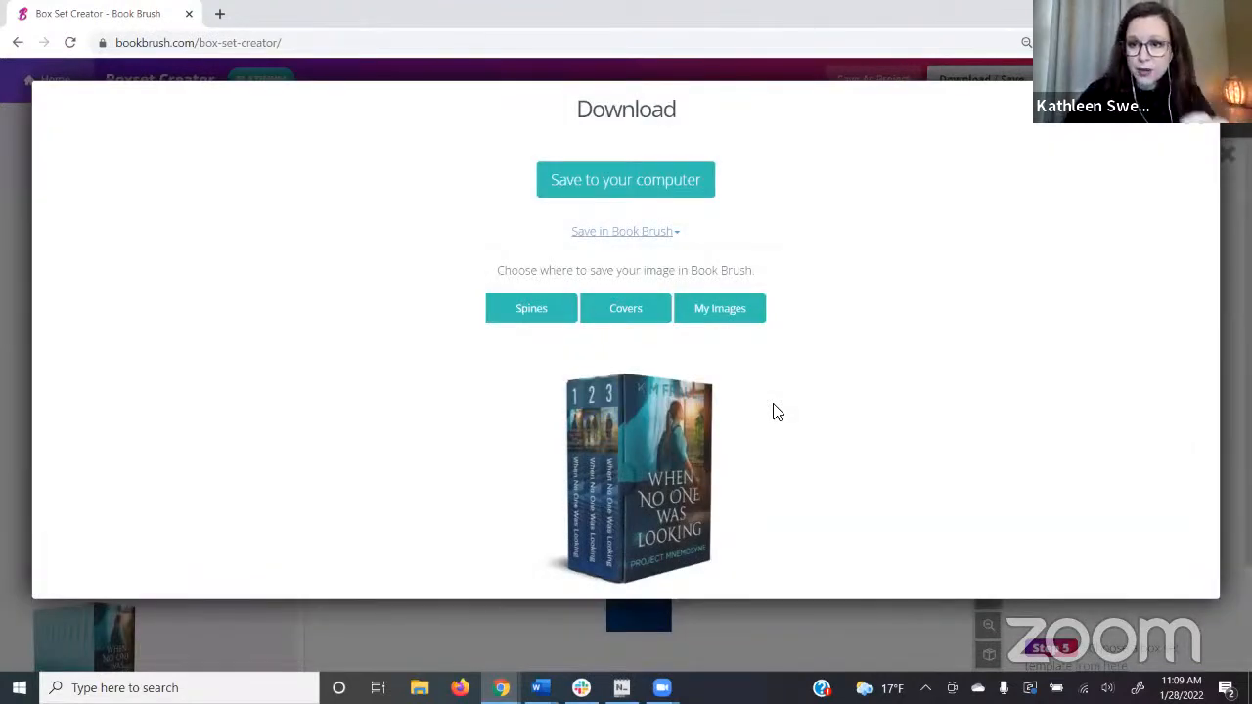
click(658, 189)
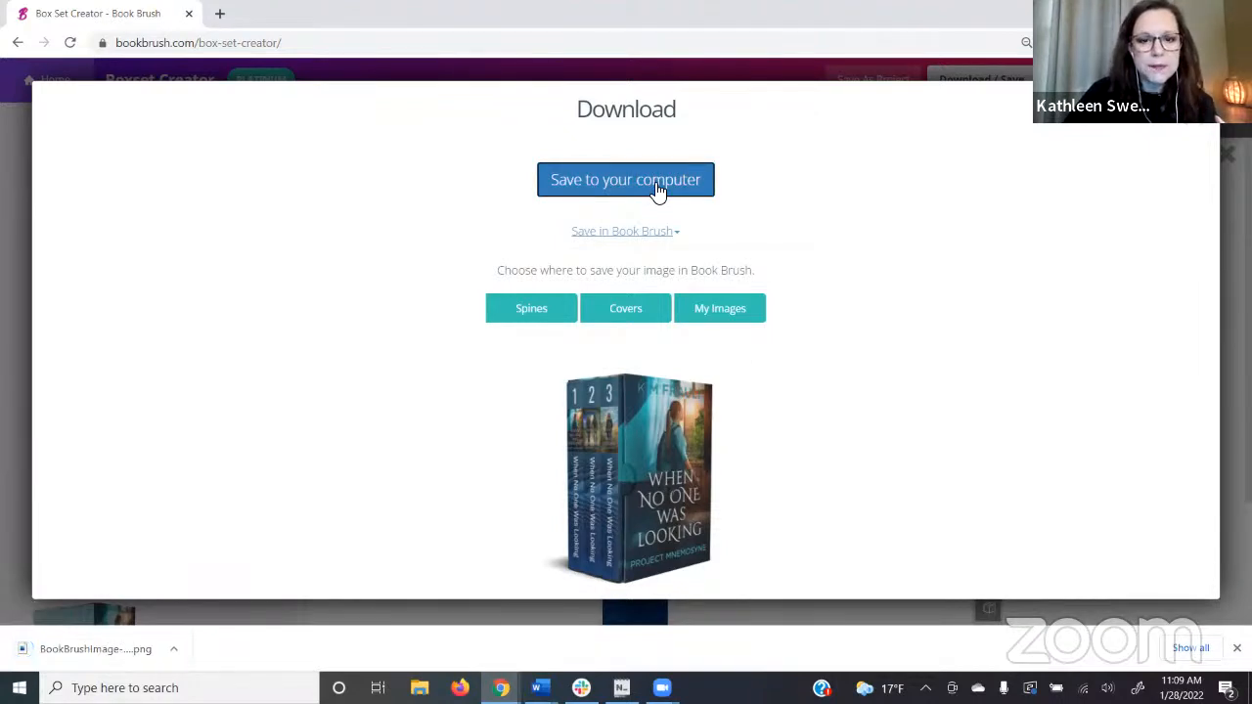
click(121, 652)
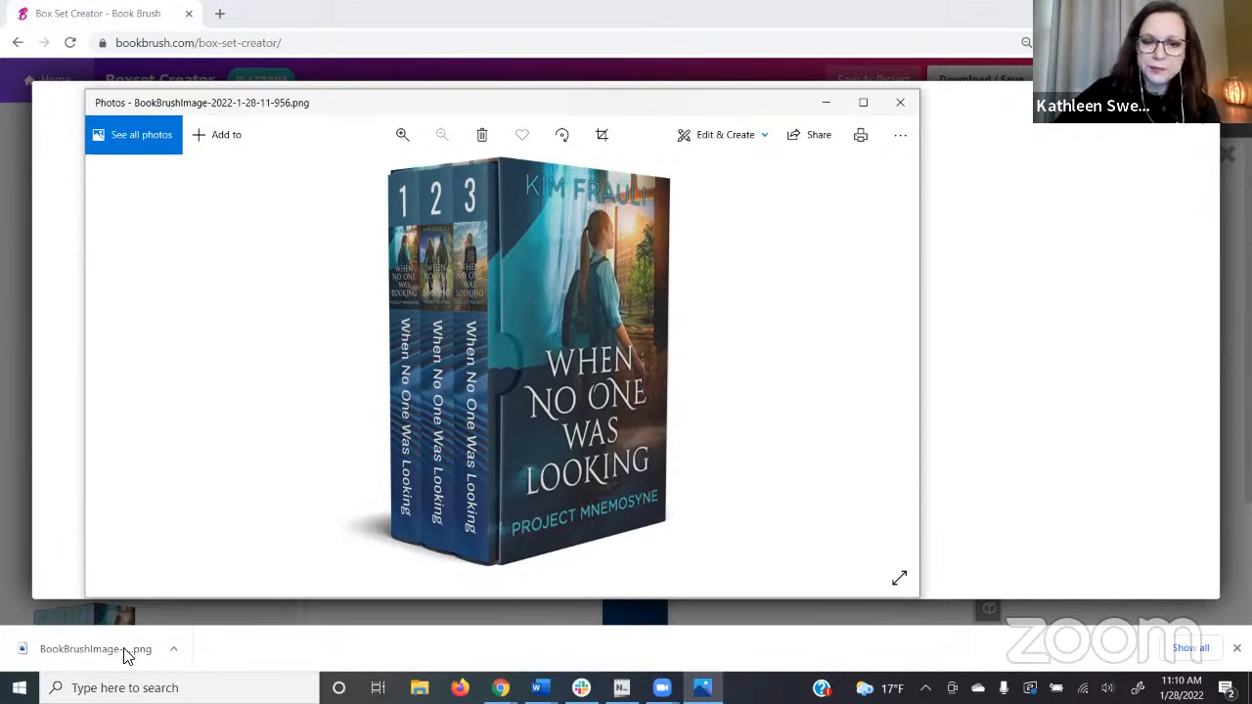
click(1212, 127)
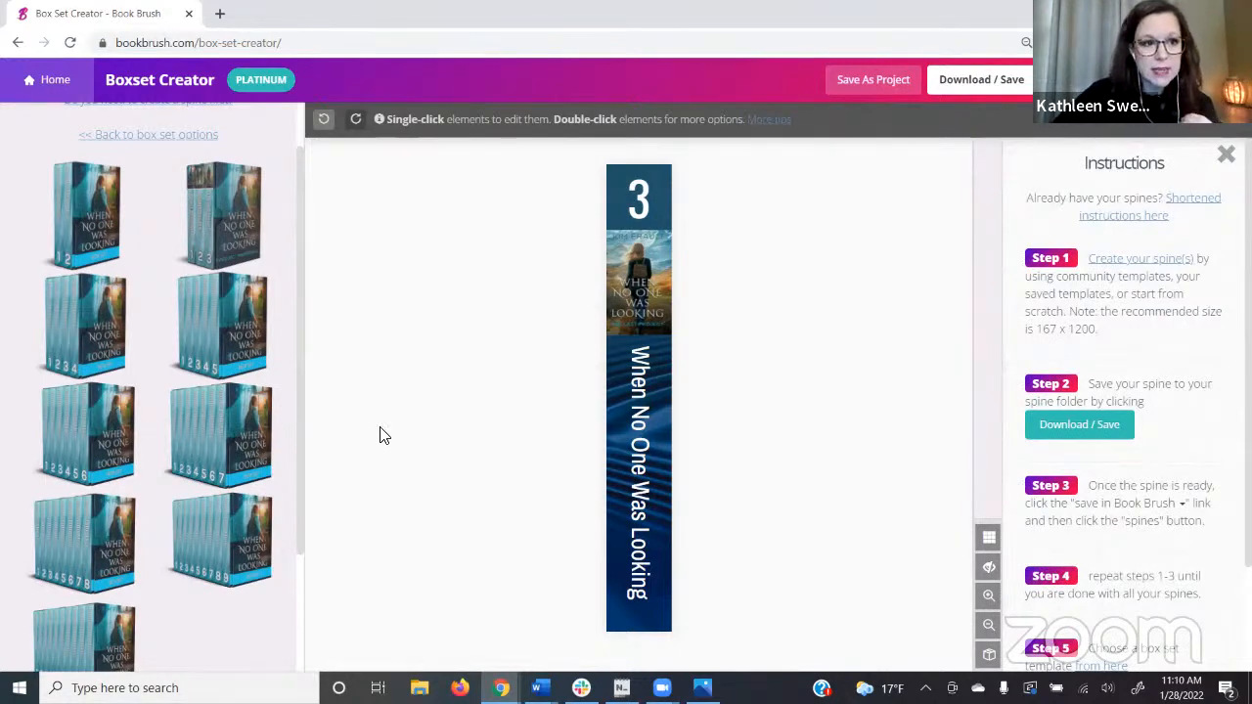
click(215, 232)
scroll(127, 307, up, 5)
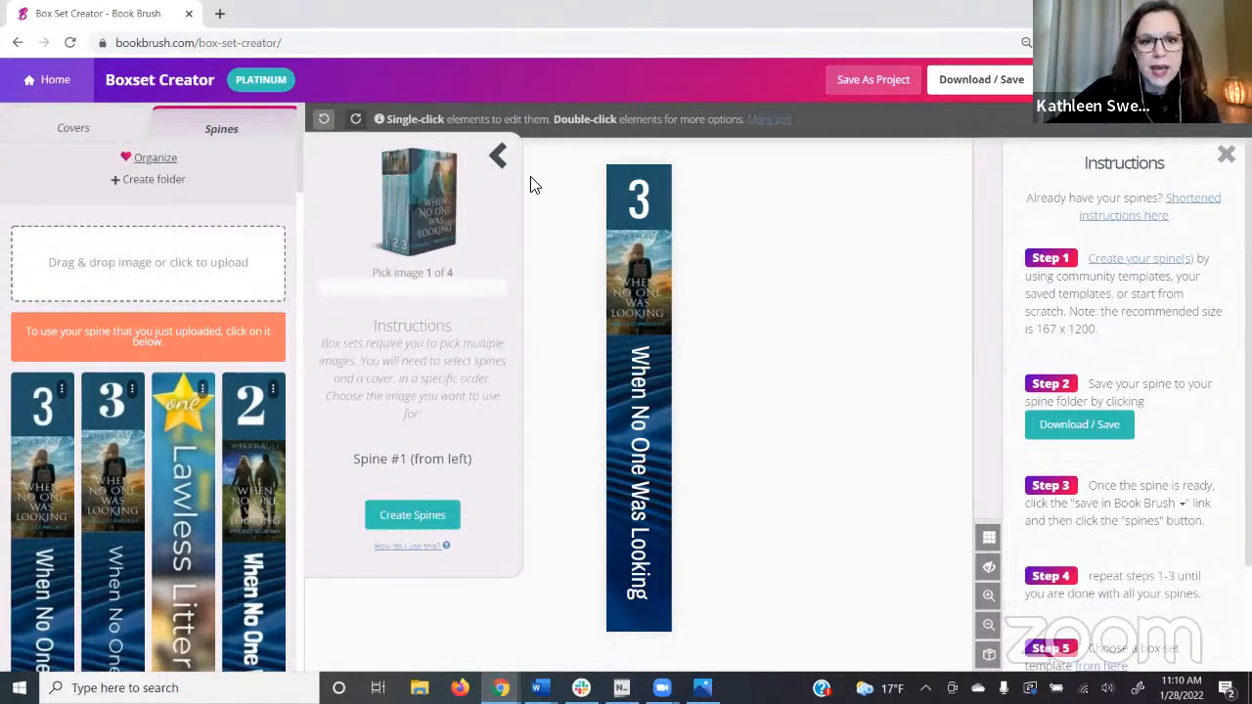
click(498, 159)
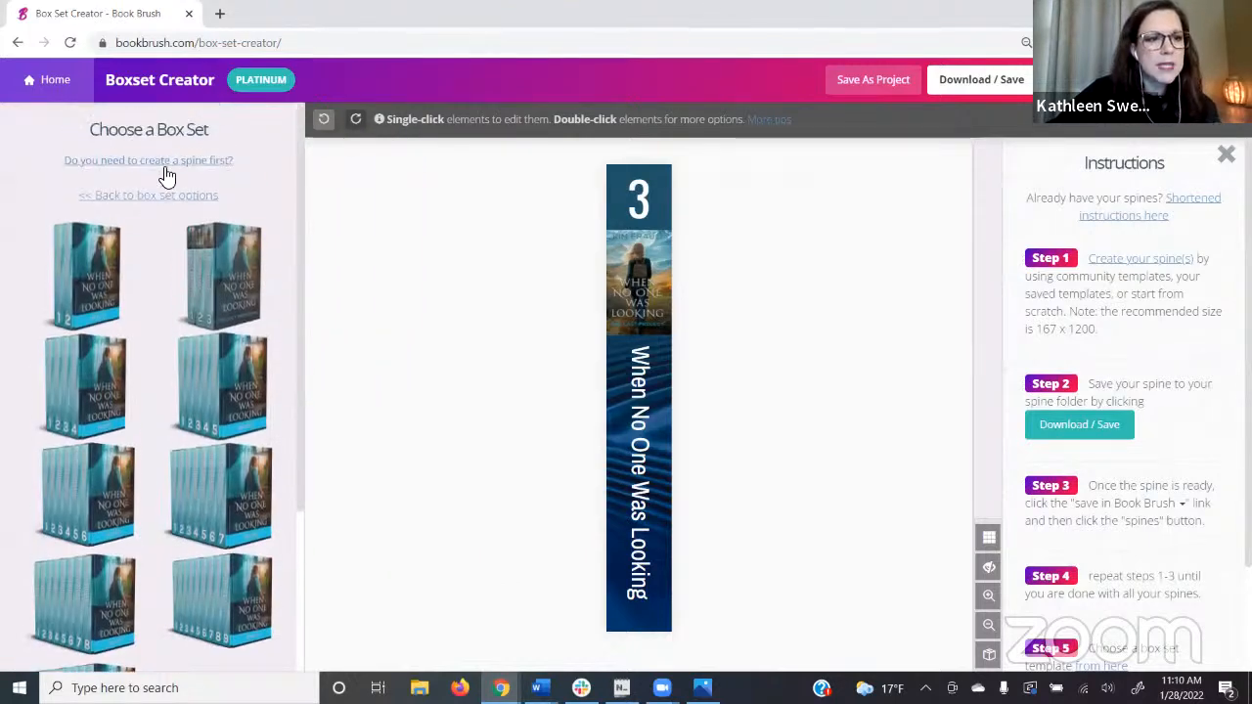
Return to spine creation and load the dark community spine template with the red number and "Book Title" text
click(156, 163)
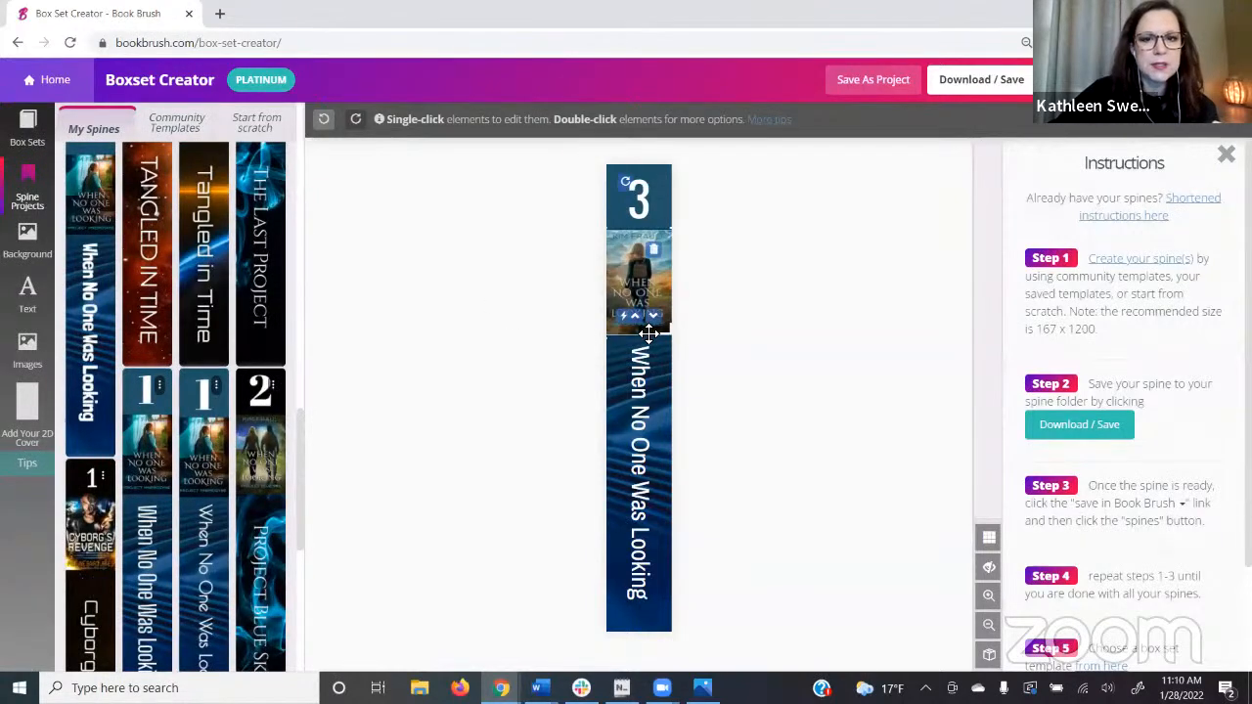
click(178, 124)
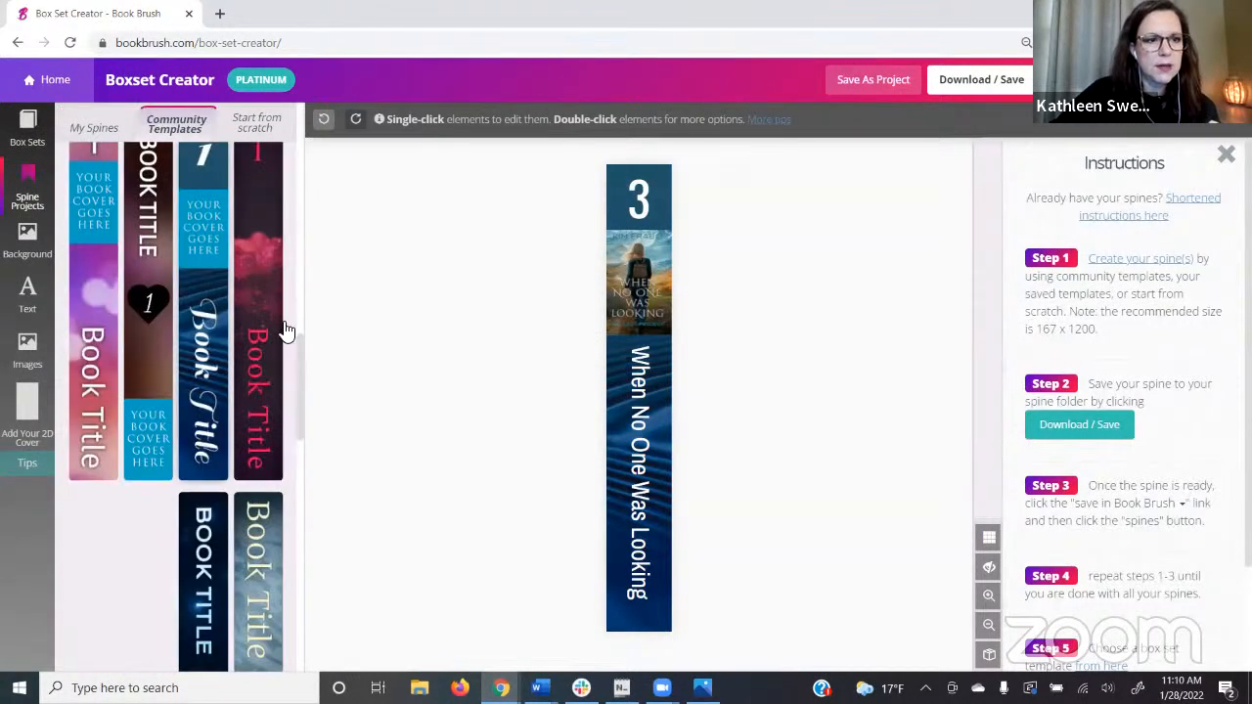
click(258, 342)
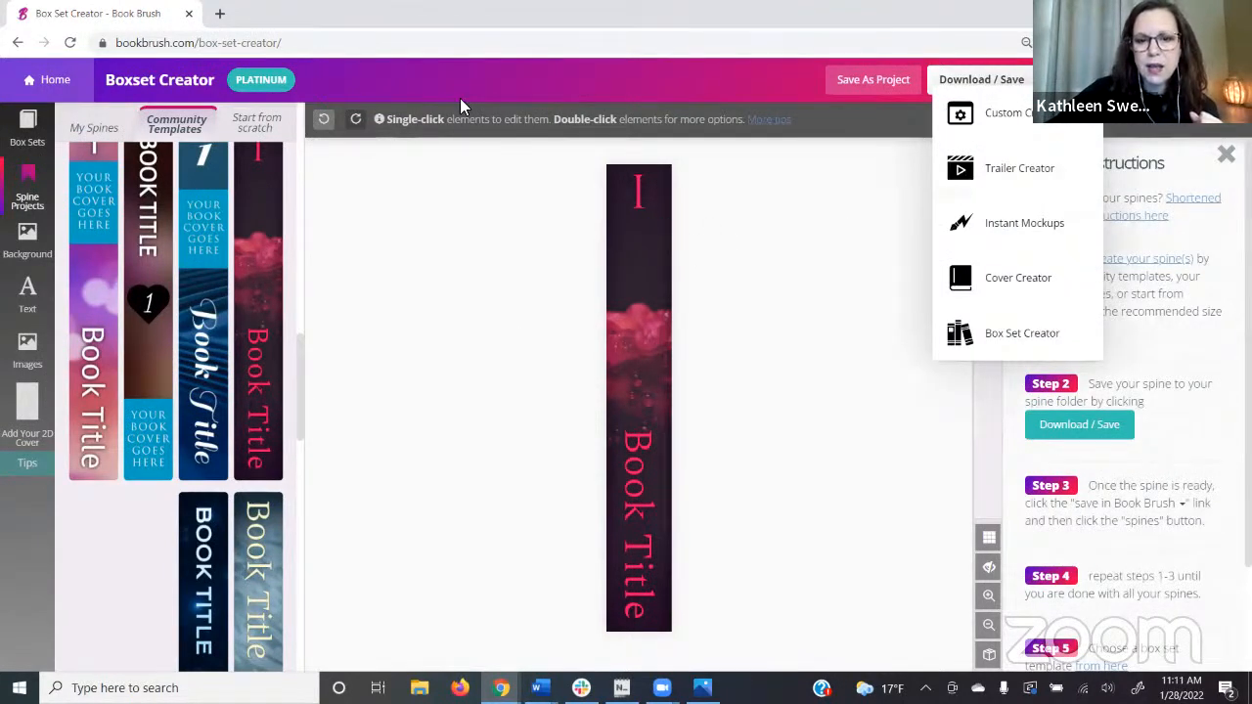
Move the number and "Book Title" text off the spine, and remove its background image and overlay
click(988, 566)
drag(642, 193, 760, 210)
click(651, 278)
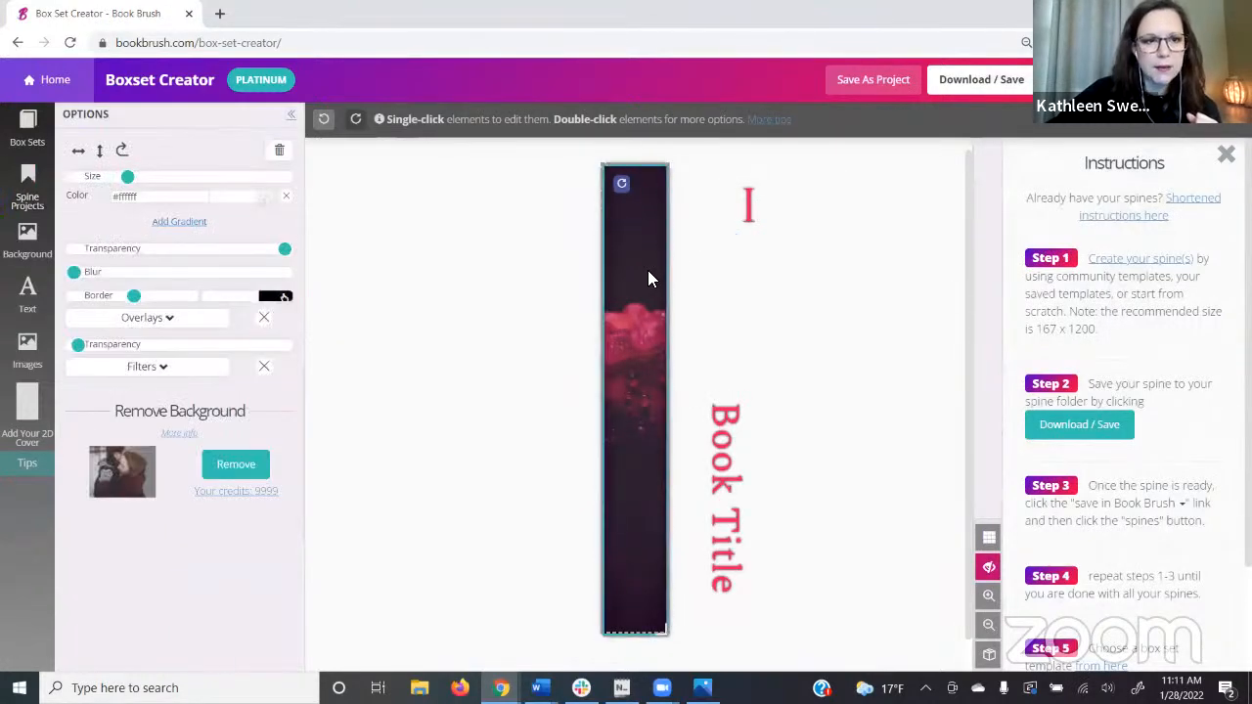
click(278, 151)
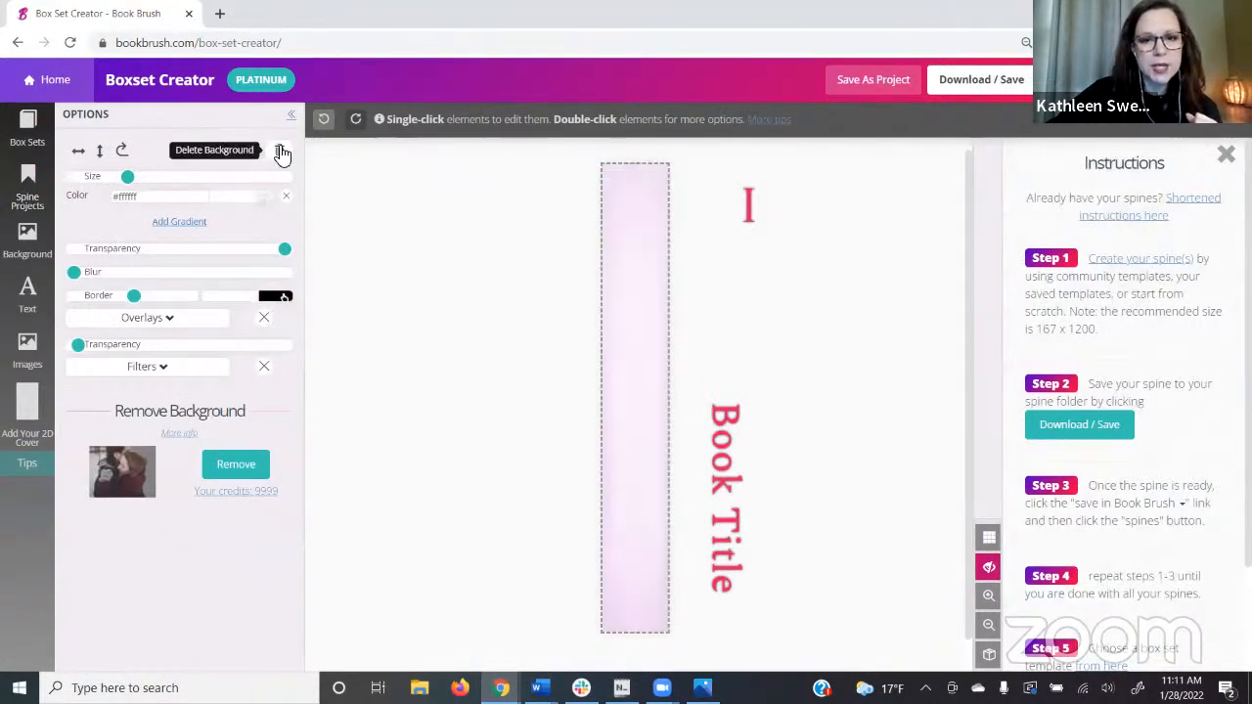
click(265, 319)
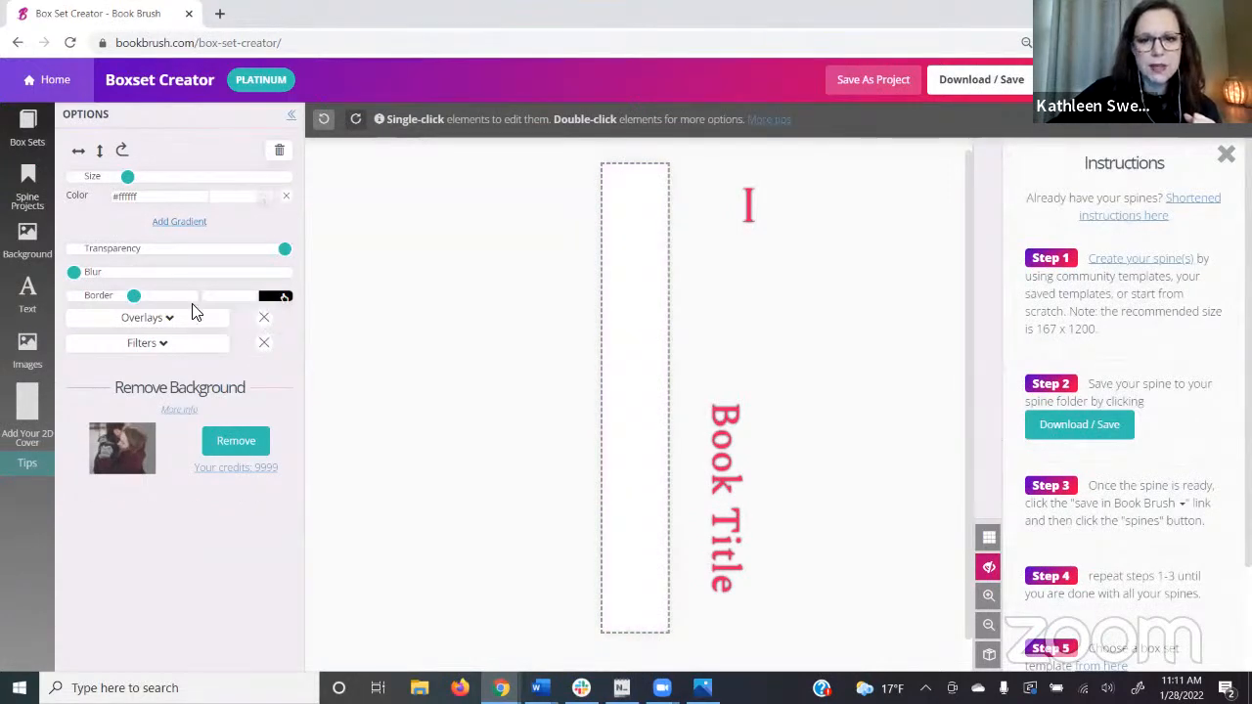
Upload the full wraparound "Occupants" cover image and set it as the spine's background
click(28, 244)
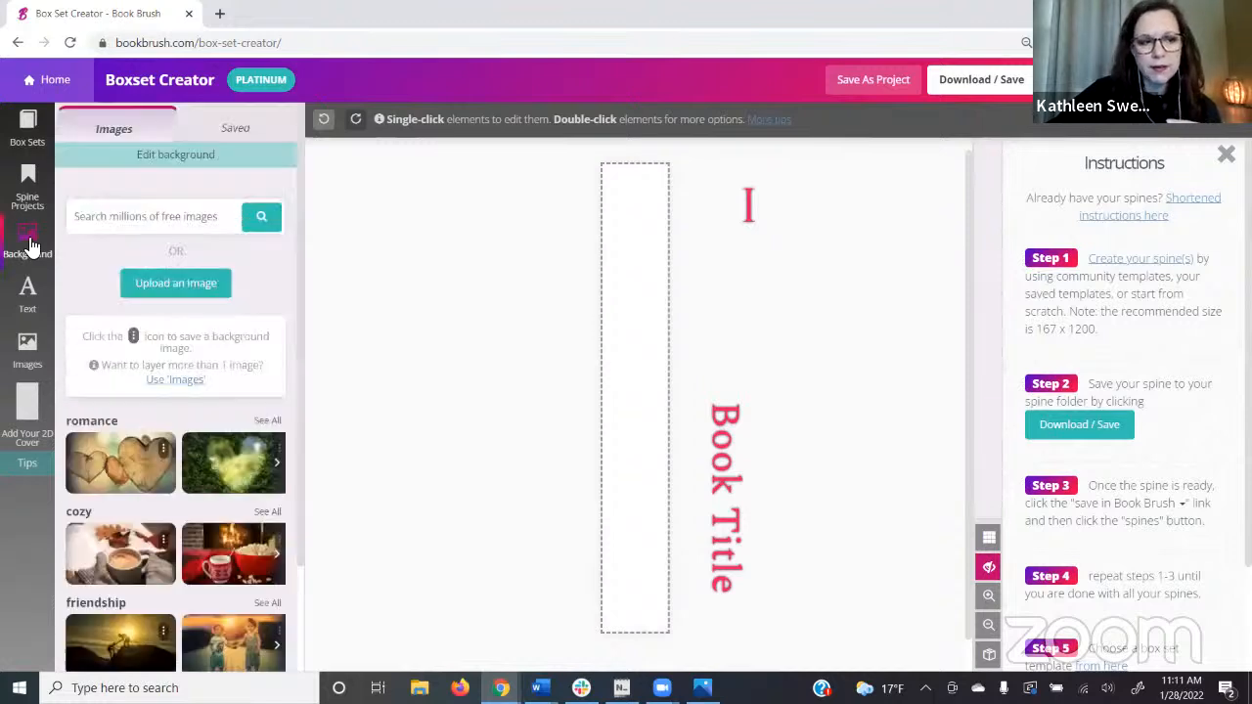
click(168, 282)
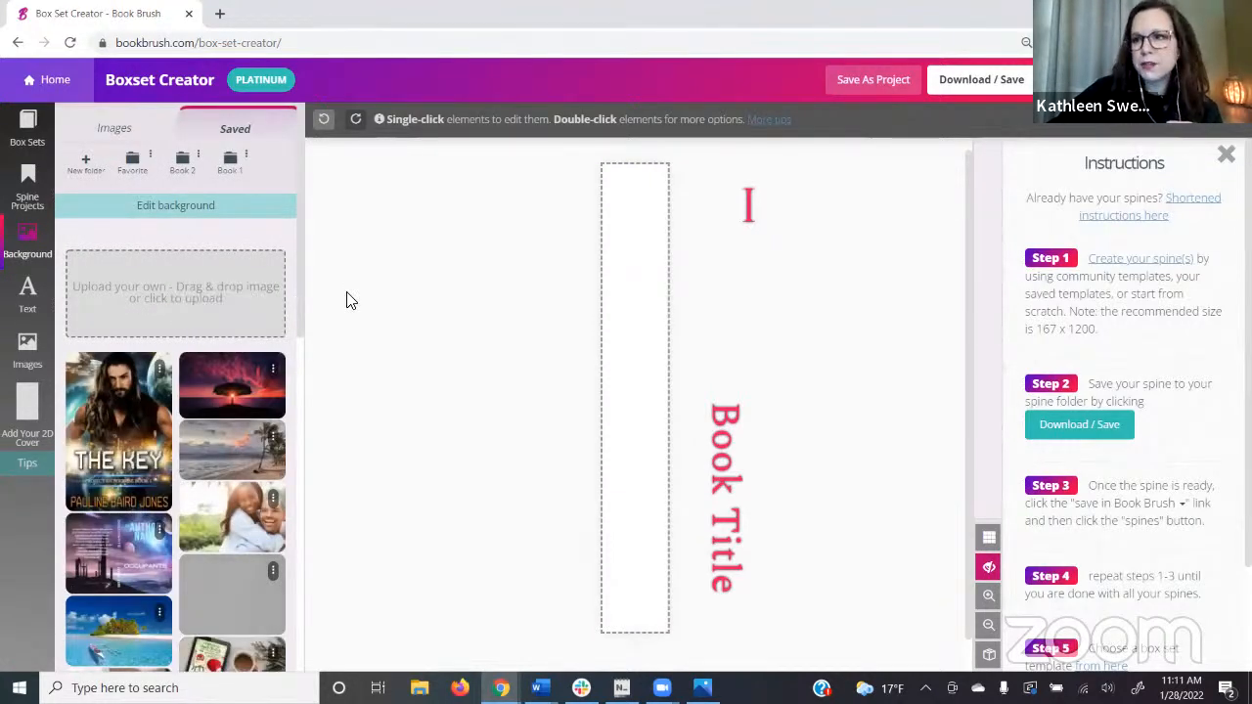
click(1193, 14)
drag(1214, 510, 177, 322)
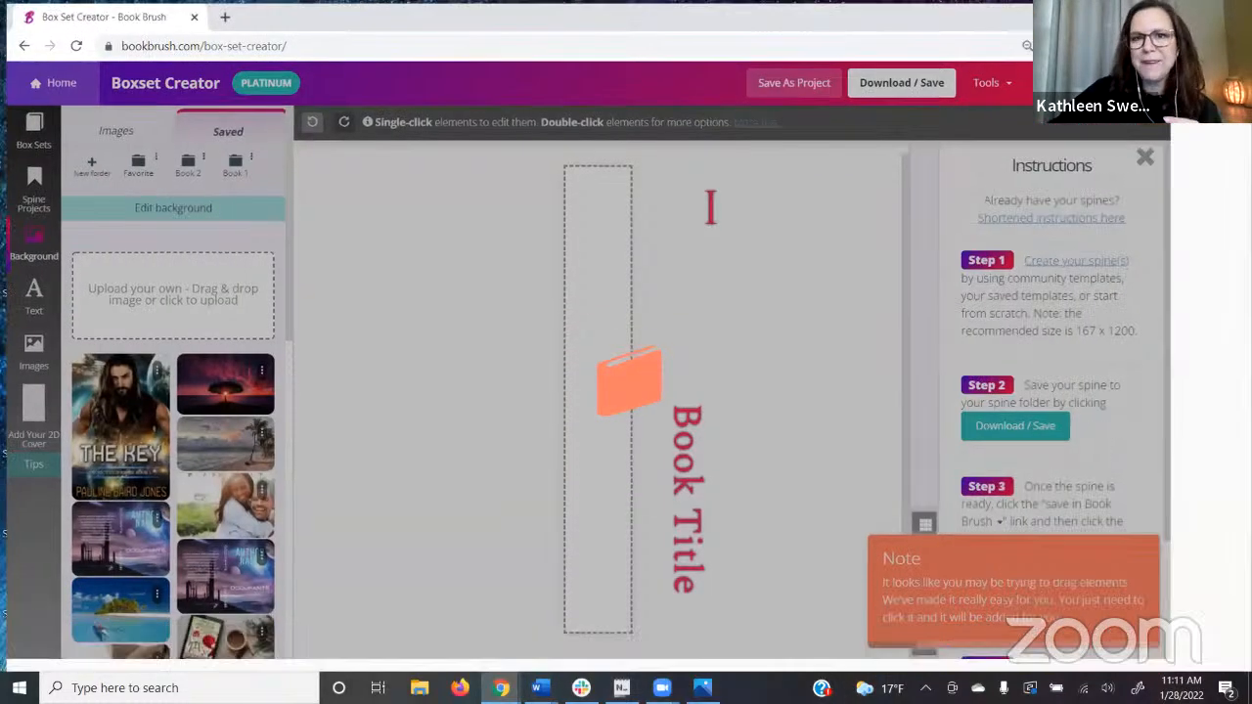
key(super+Up)
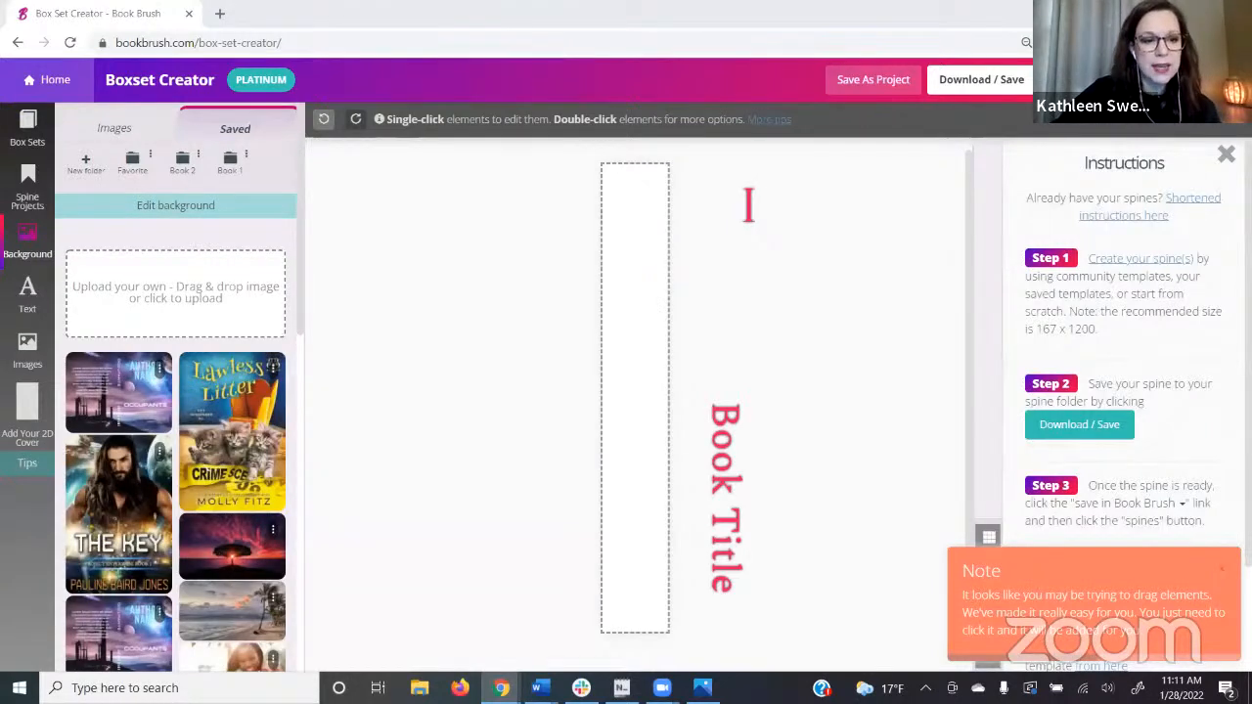
click(130, 384)
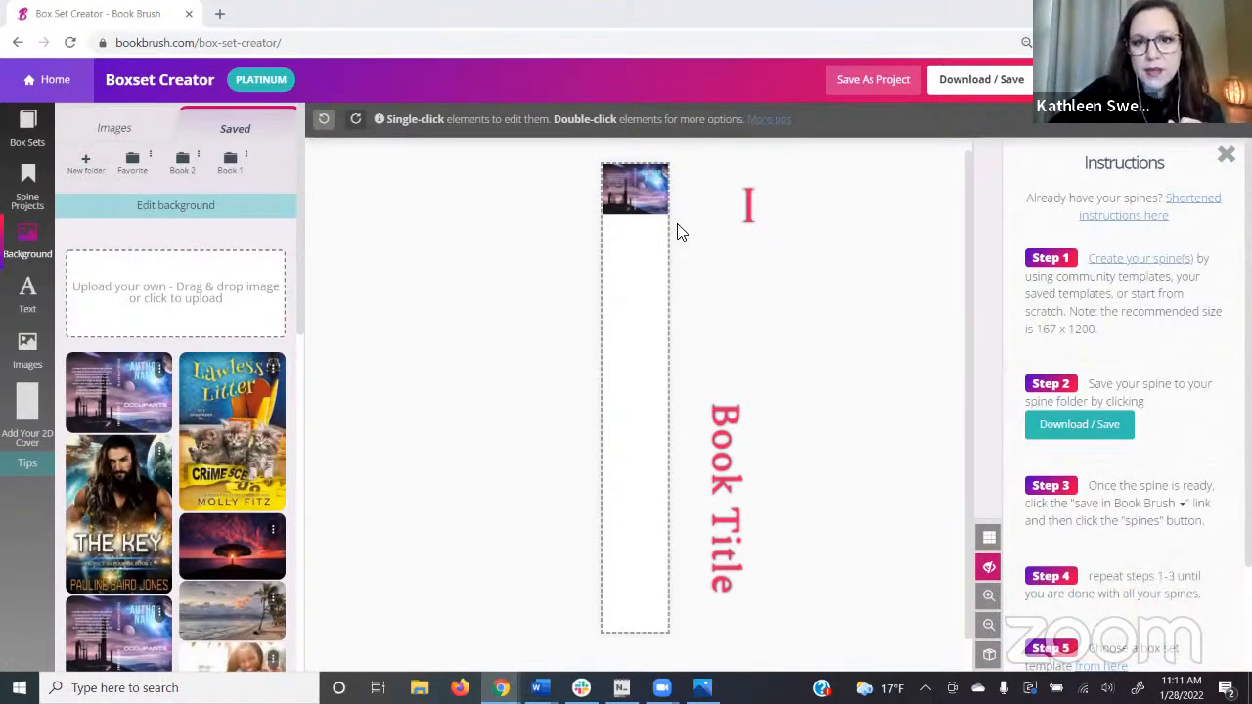
Enlarge and position the "Occupants" wraparound cover so its spine section fills the canvas, and hide everything outside the canvas
drag(665, 211, 812, 650)
drag(921, 319, 663, 307)
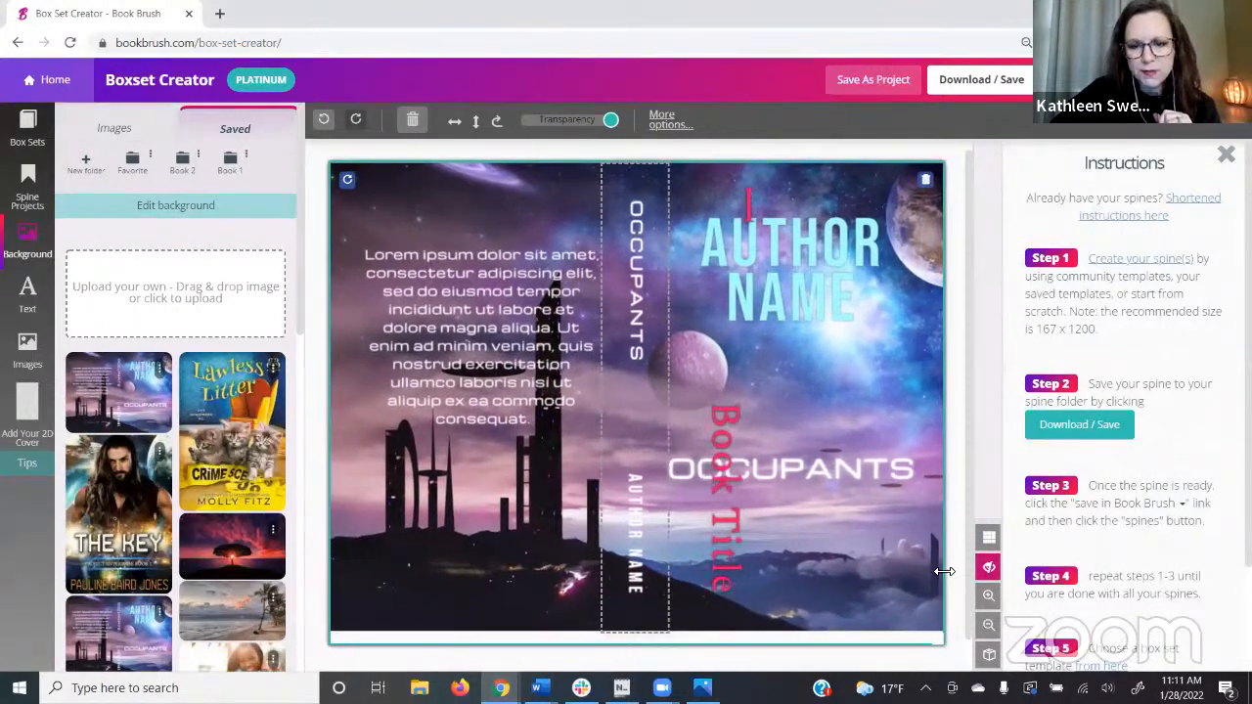
drag(938, 647, 940, 650)
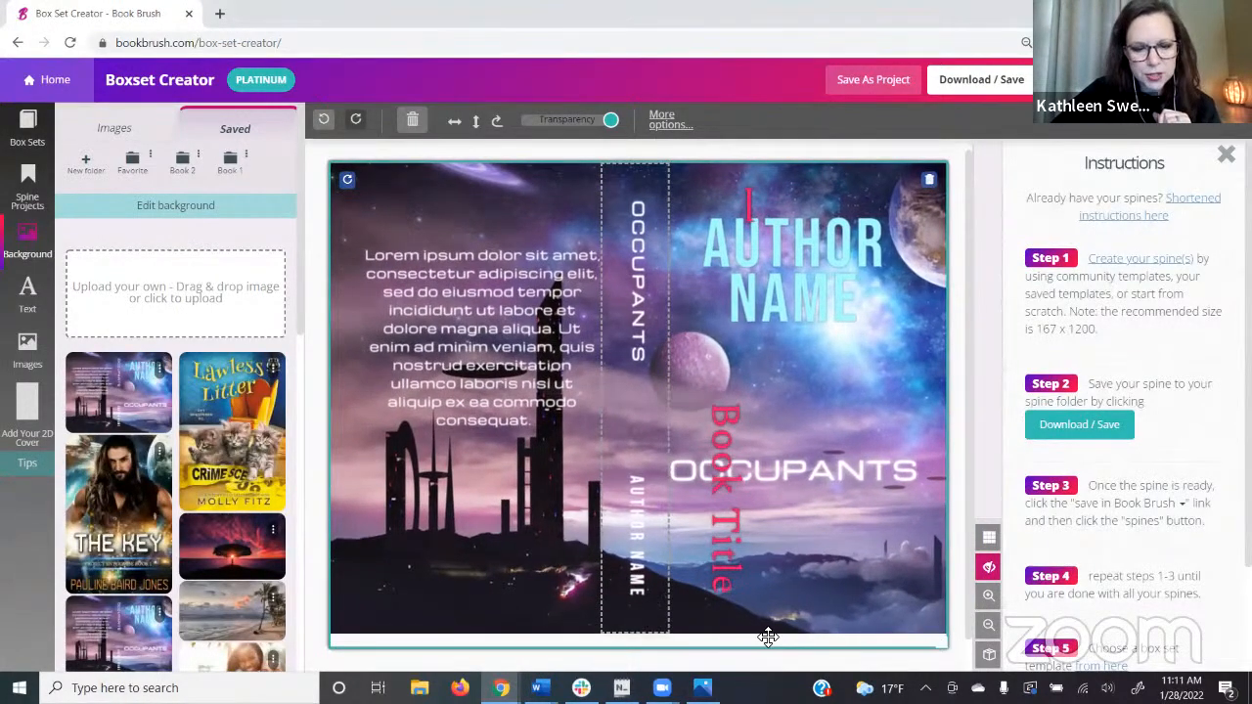
click(991, 571)
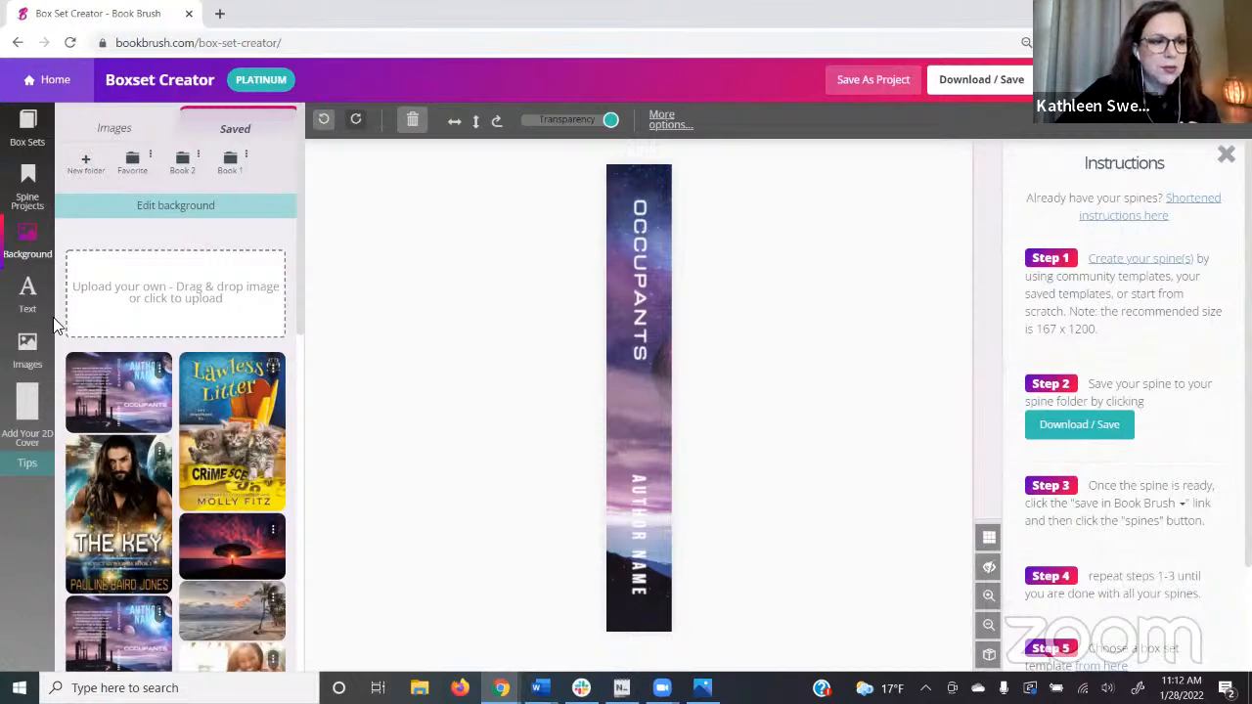
Add a new text box reading 1 to the spine and place it between the title and the author name
click(27, 298)
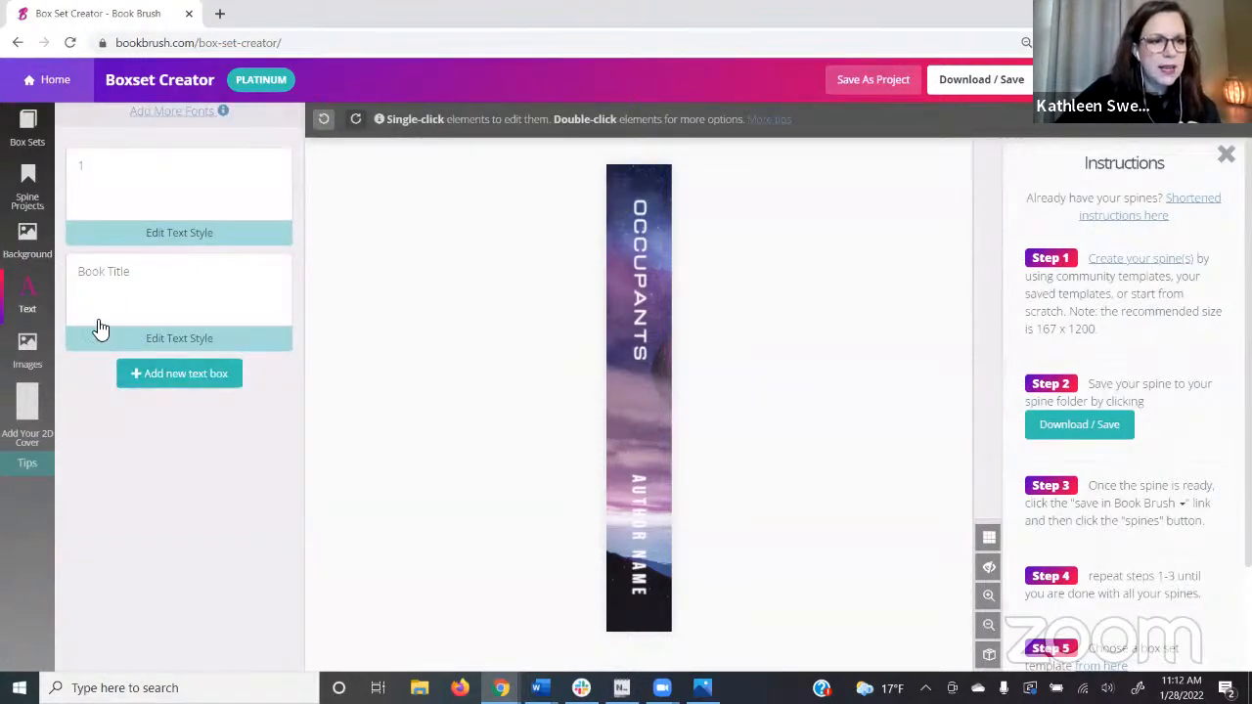
click(154, 380)
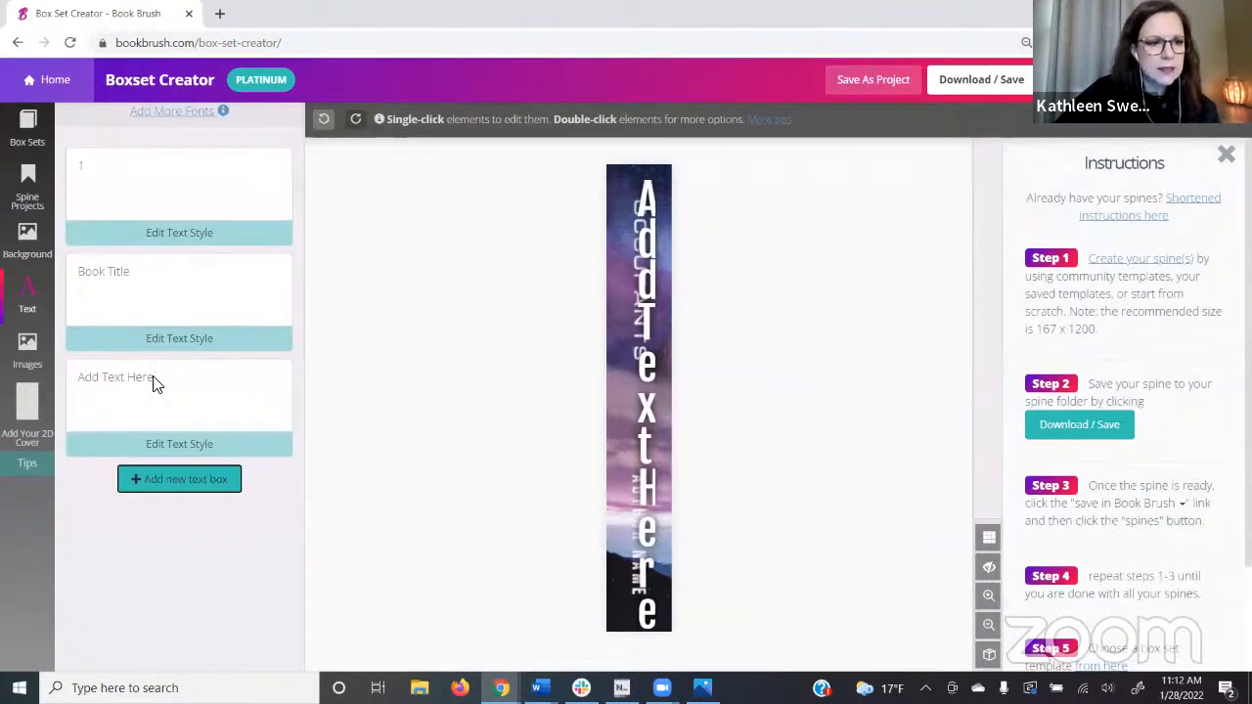
click(122, 369)
text(1)
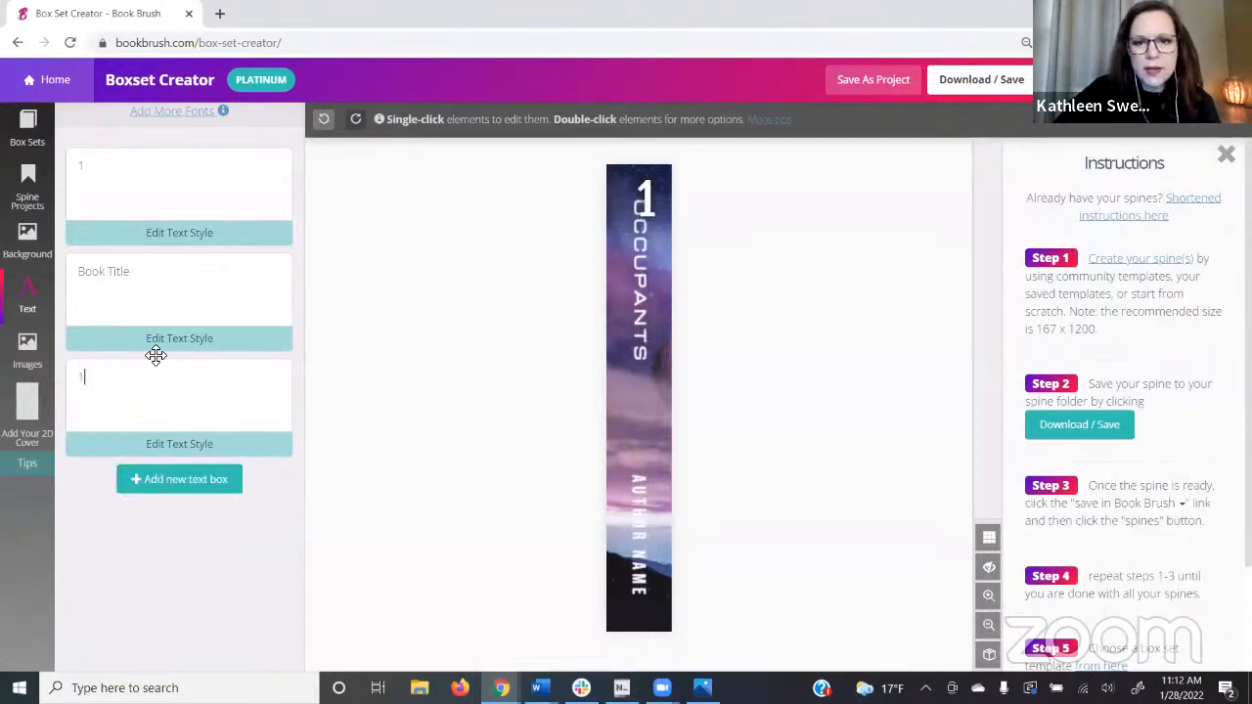
drag(665, 202, 636, 427)
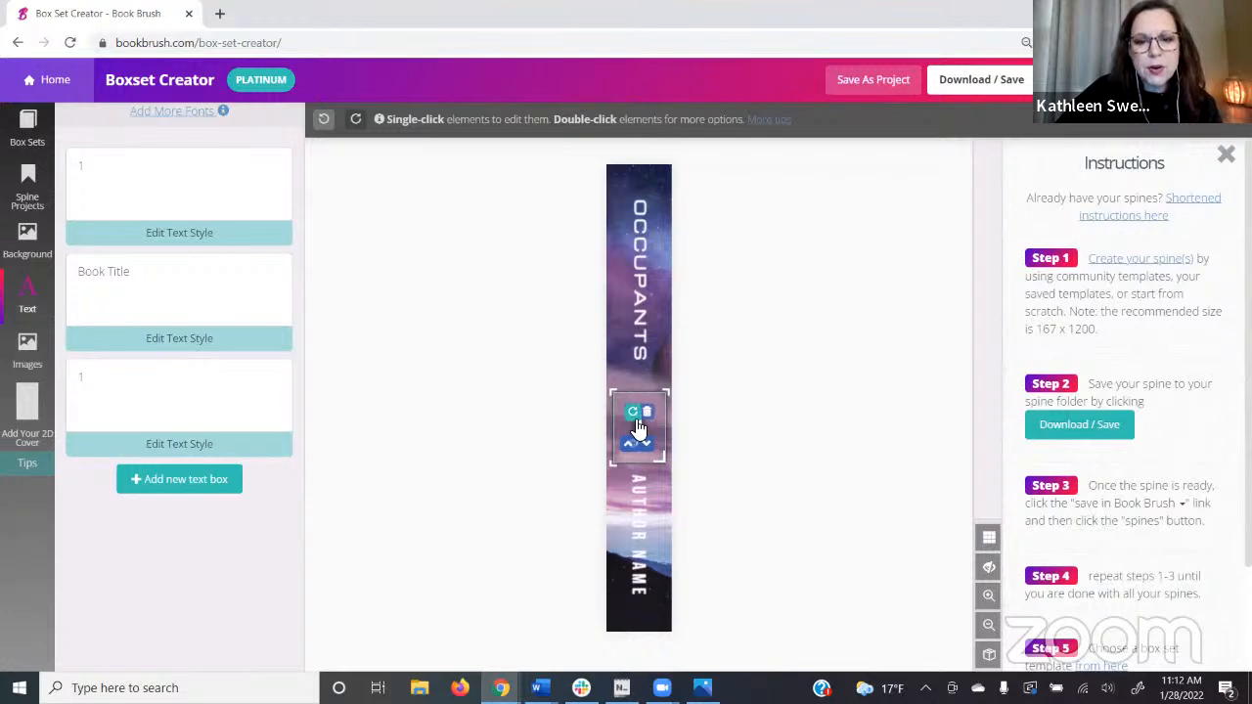
Rotate the number 1 text box on the spine a quarter turn so it reads in line with the title
click(636, 424)
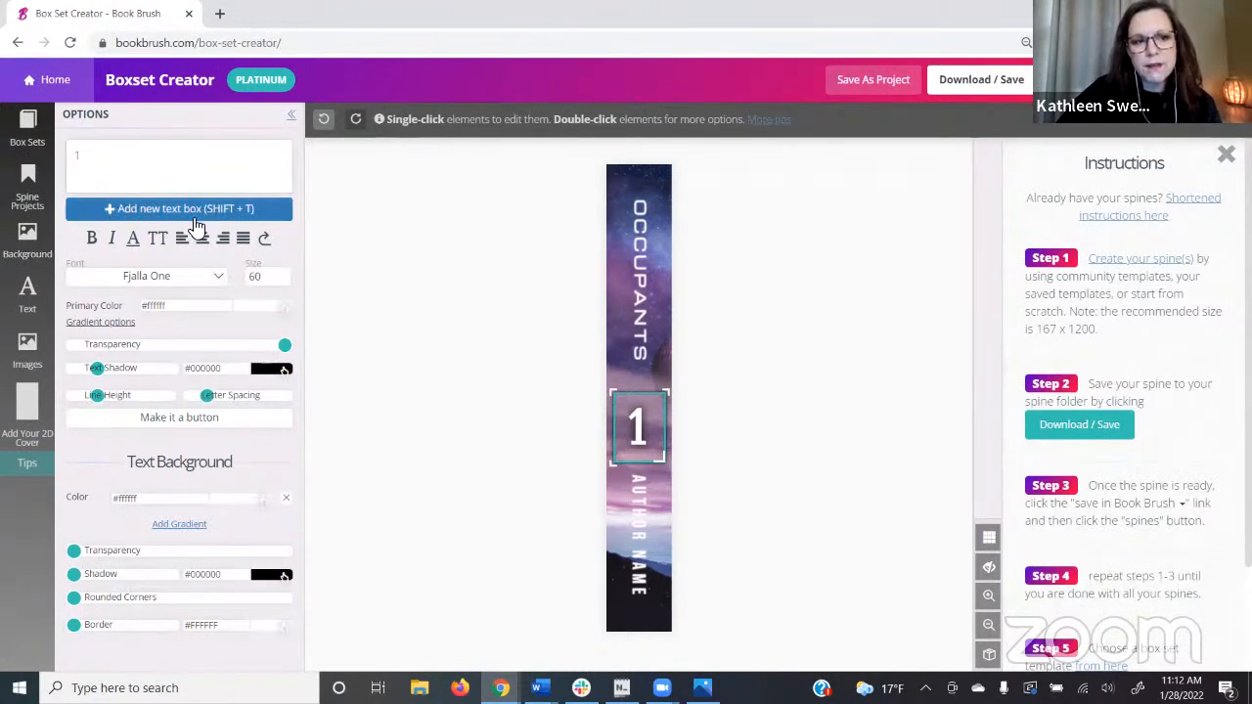
click(264, 241)
click(265, 241)
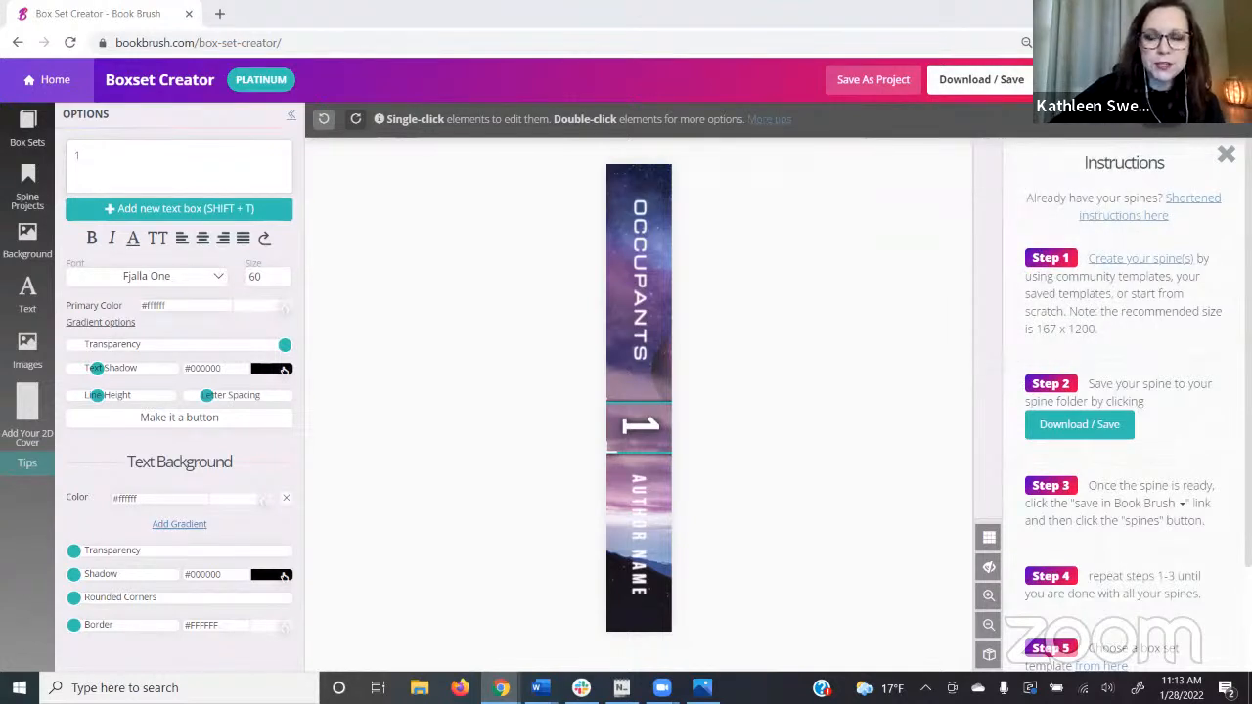
Look through the request types in the support contact form, and close the support window
click(1106, 80)
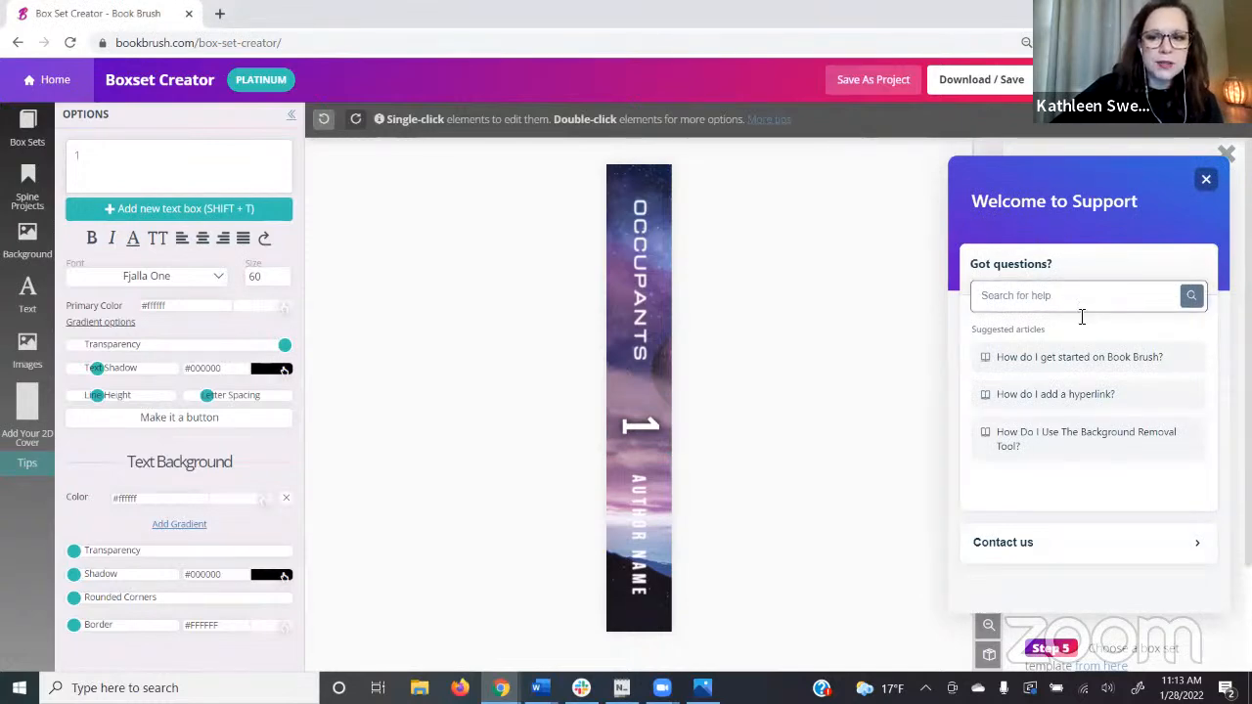
click(1031, 549)
click(1007, 287)
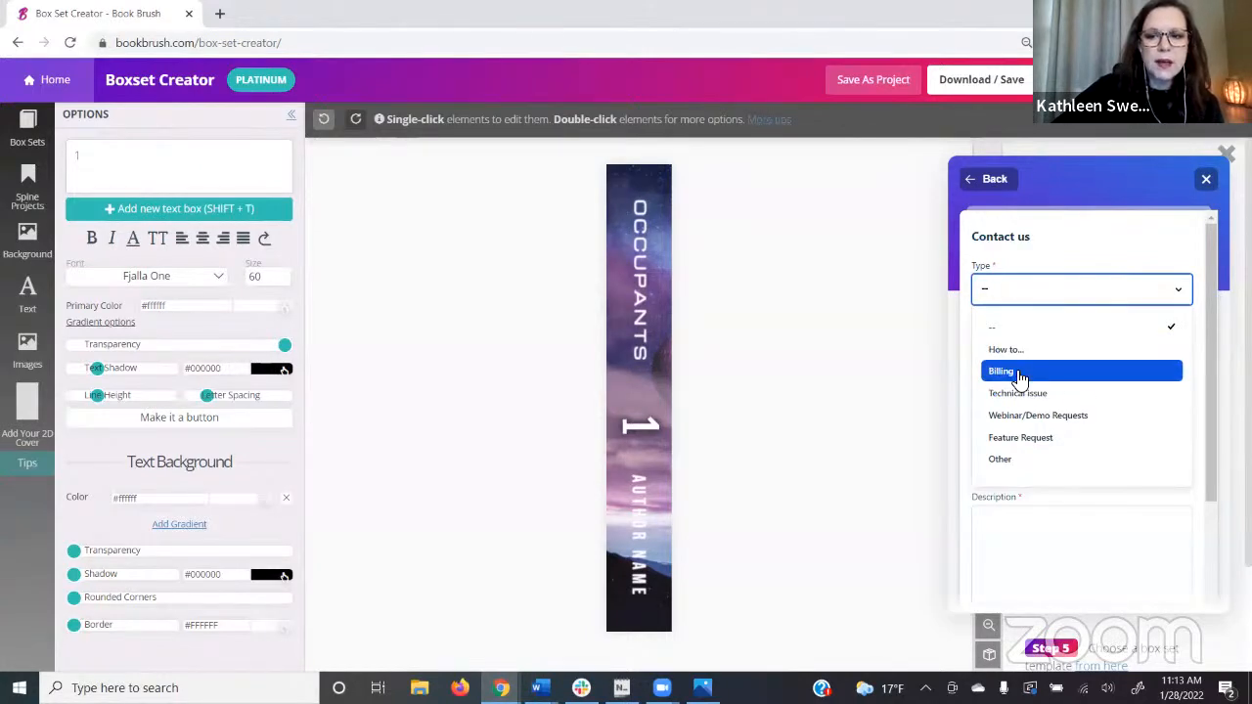
click(1211, 182)
click(1210, 186)
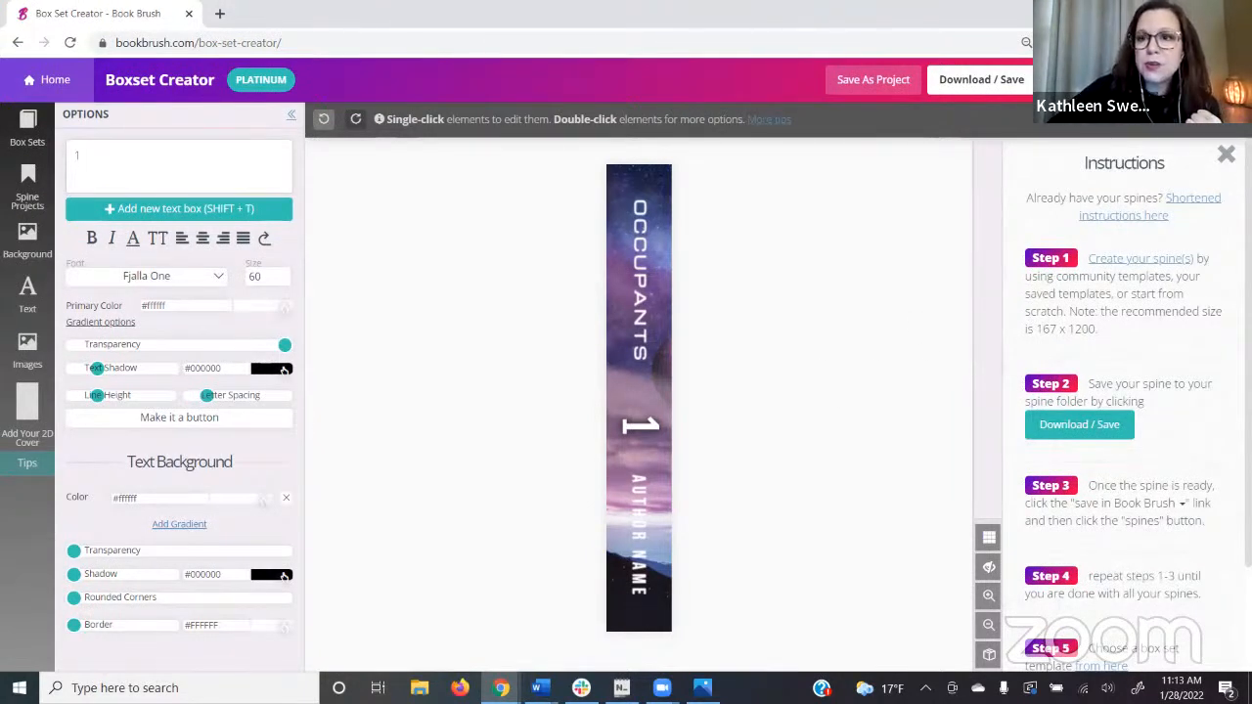
Leave the spine without saving, switch to the Cover Creator, and start a Kindle eBook cover at 1600 x 2560
mouse_move(1066, 80)
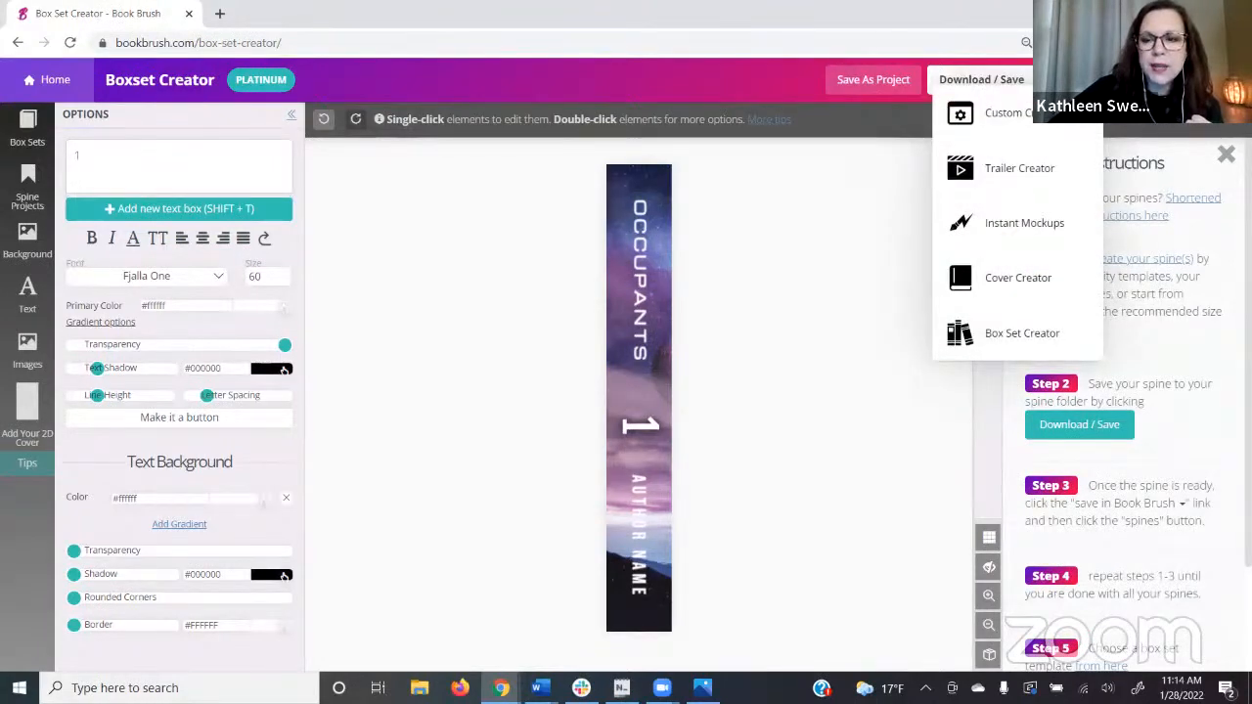
click(1008, 282)
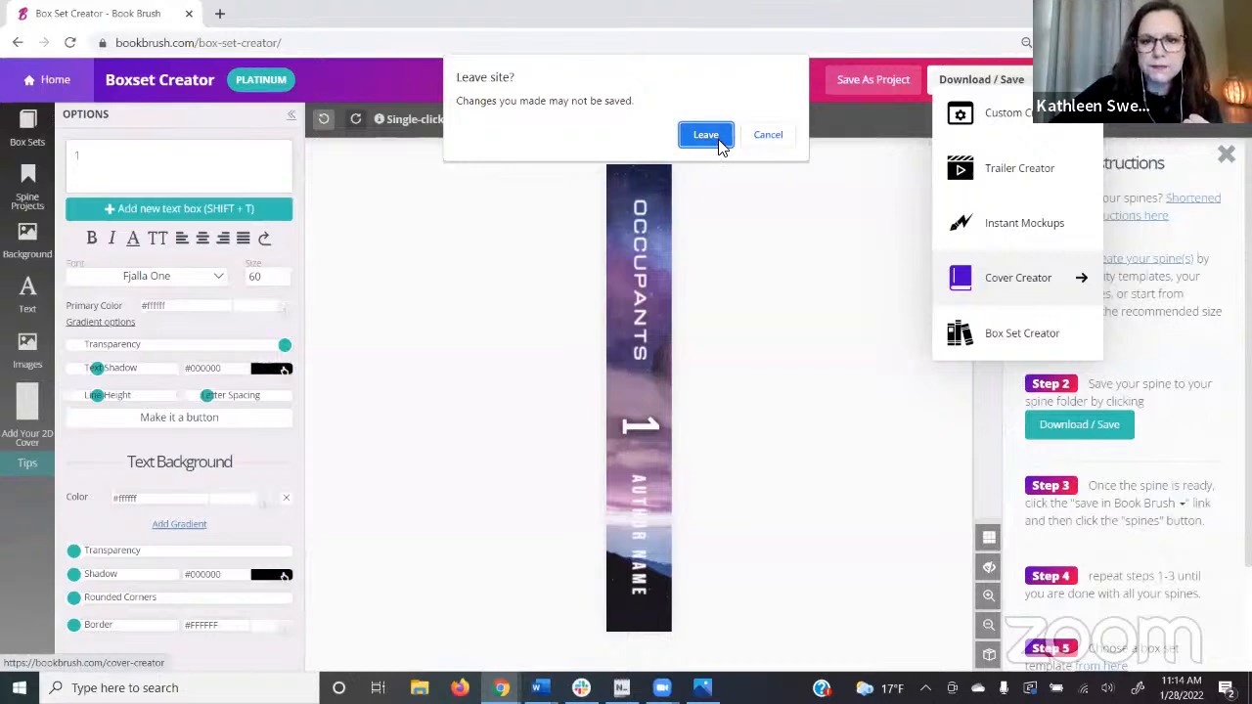
click(719, 138)
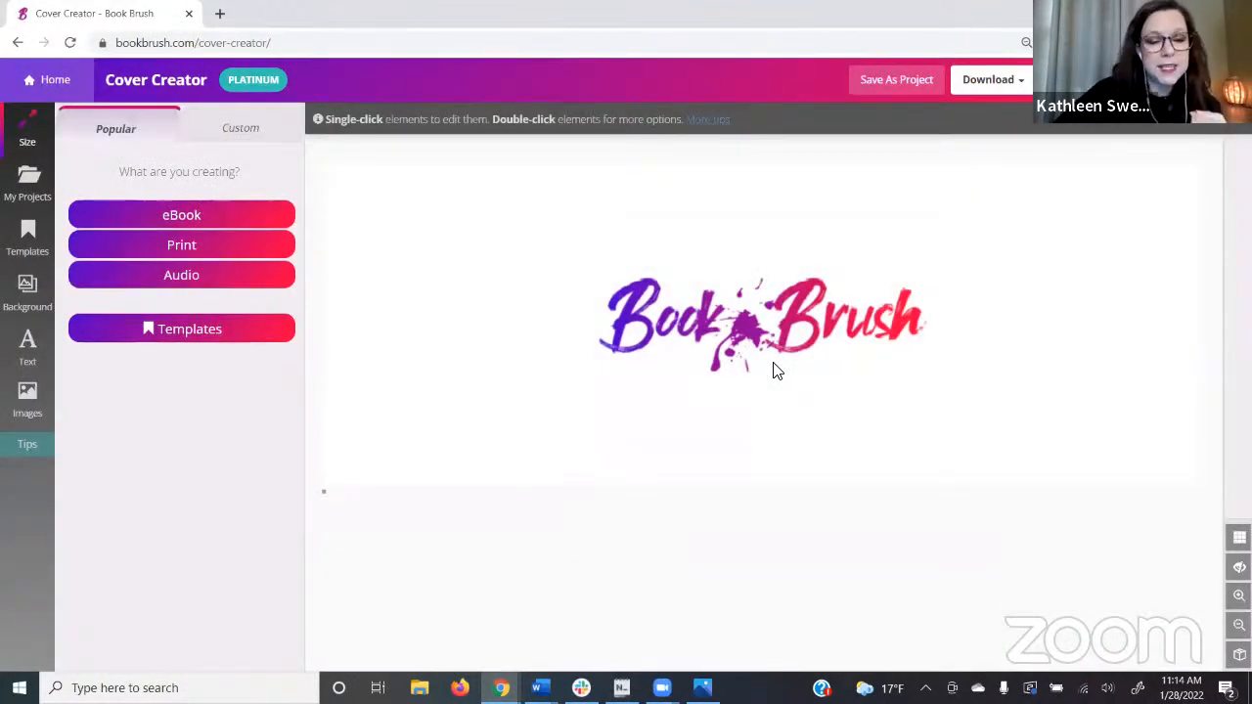
click(98, 212)
click(166, 477)
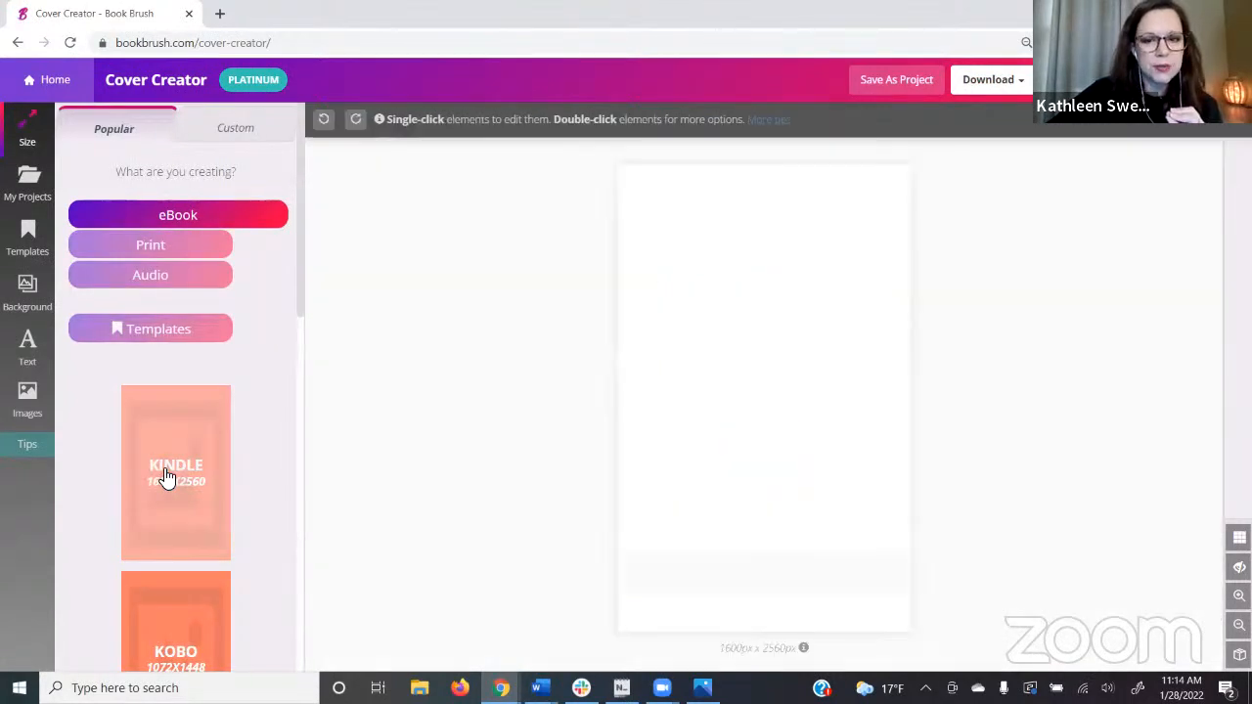
Upload the The-Key cover image from the desktop as a background and place it on the canvas
click(27, 289)
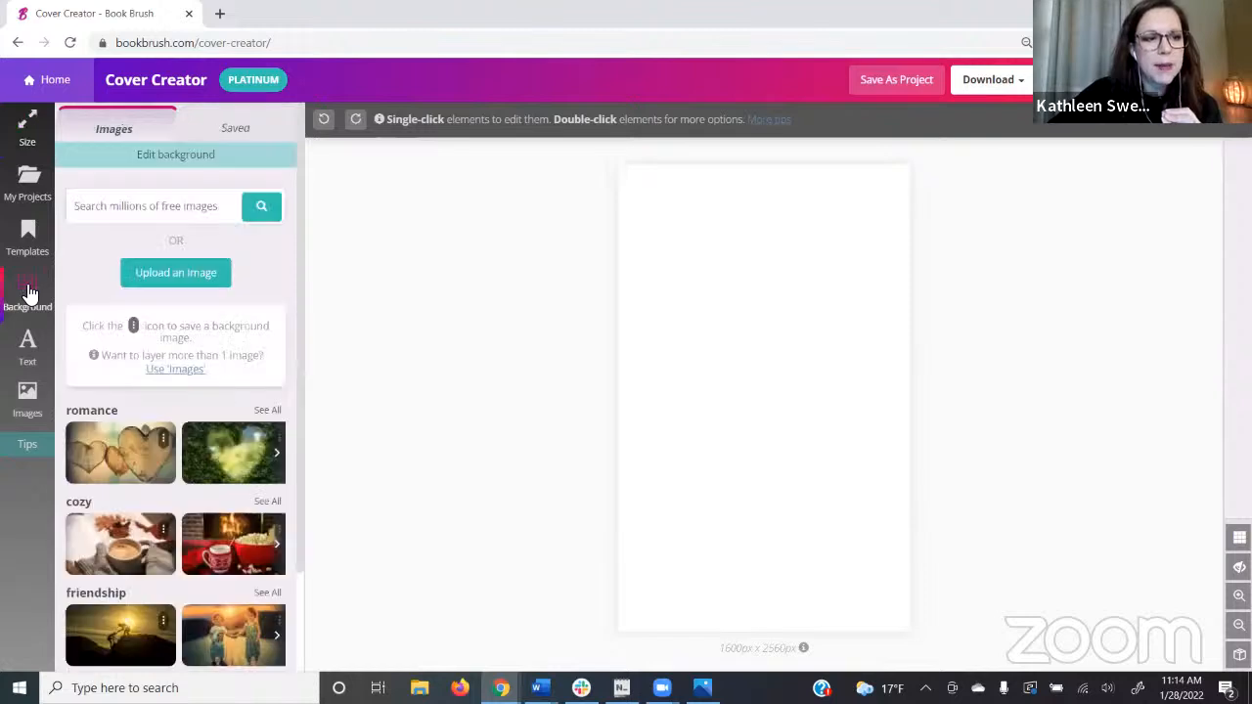
click(160, 277)
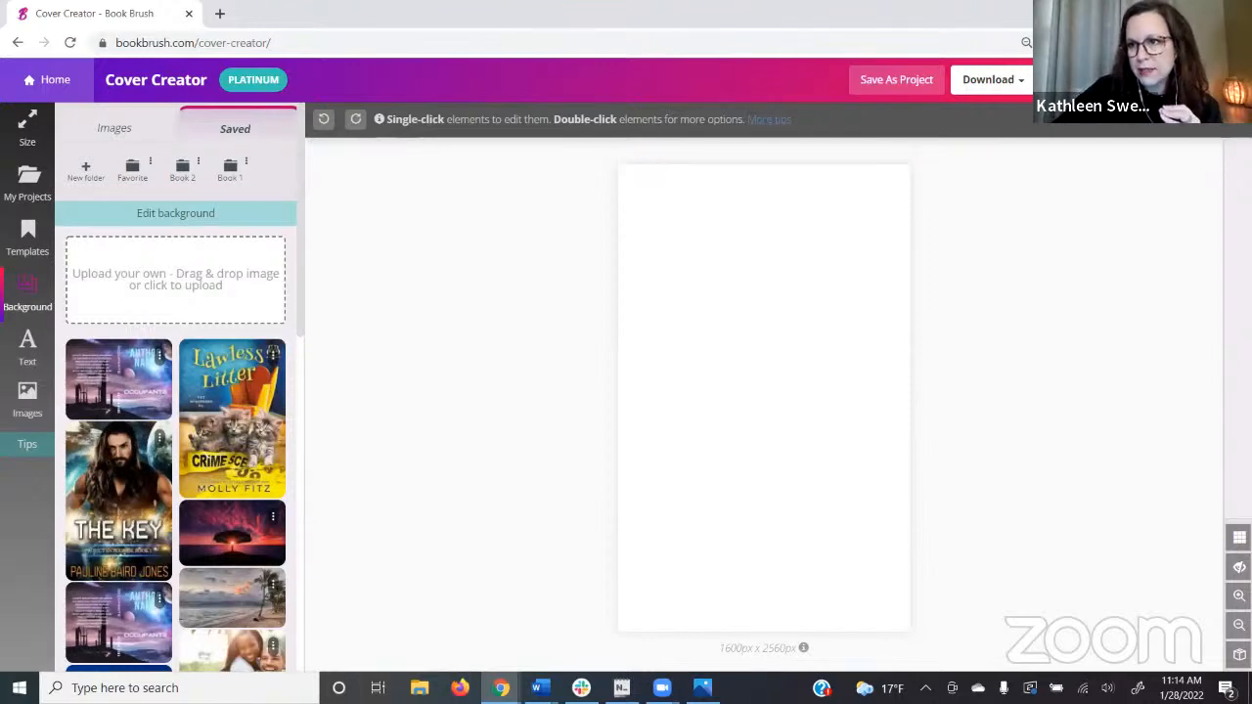
mouse_move(988, 12)
mouse_down()
mouse_move(991, 61)
mouse_move(969, 10)
mouse_up()
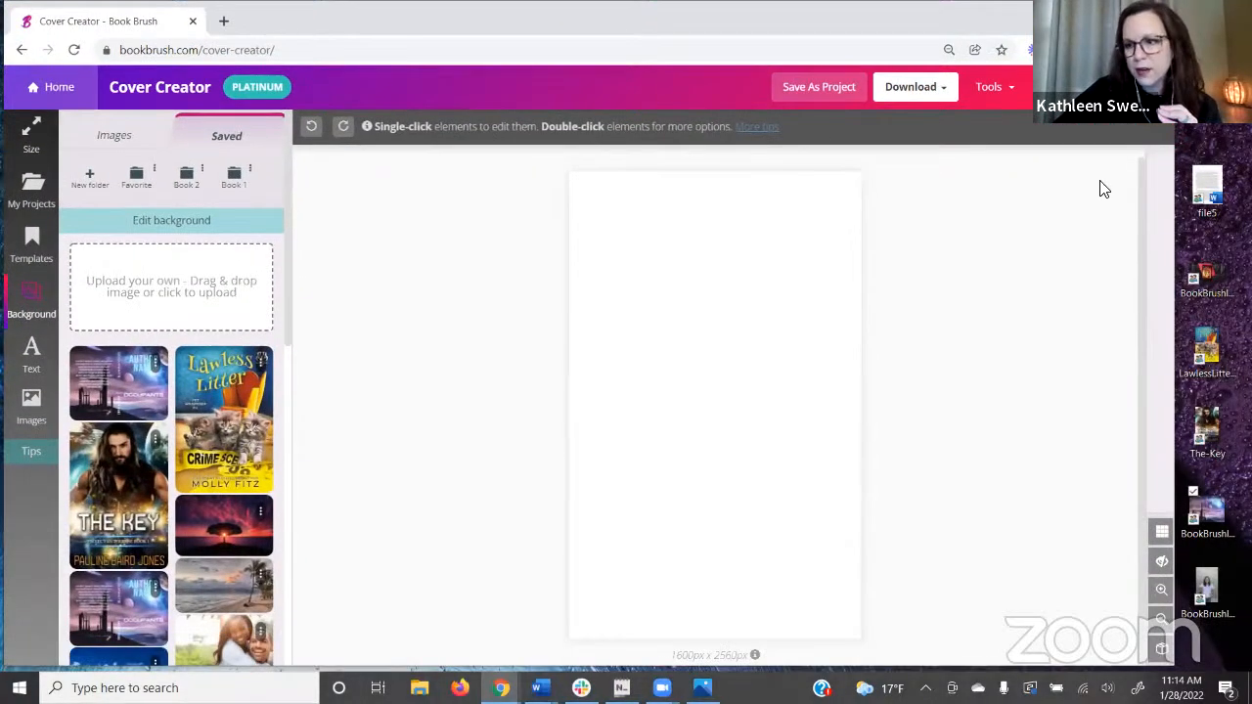
drag(1205, 430, 215, 282)
click(1118, 12)
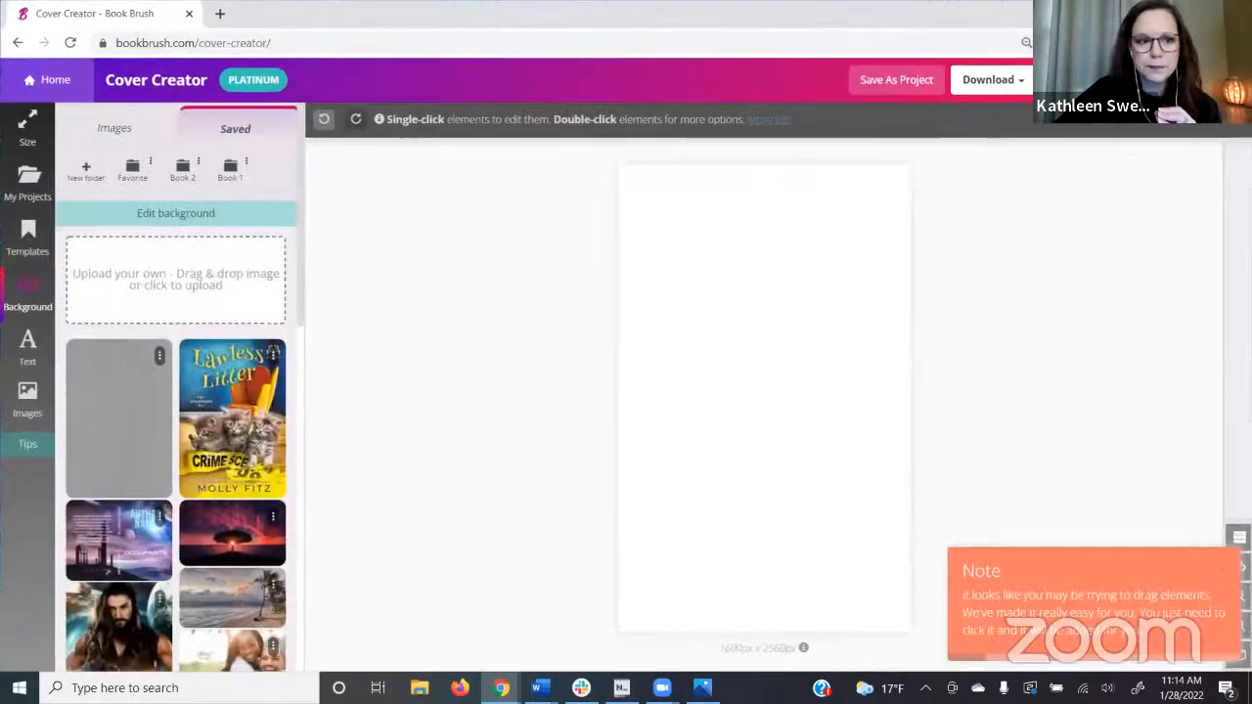
Enlarge "The Key" cover to span the canvas width, show elements outside the preview area, and shift the cover down slightly
drag(798, 441, 890, 614)
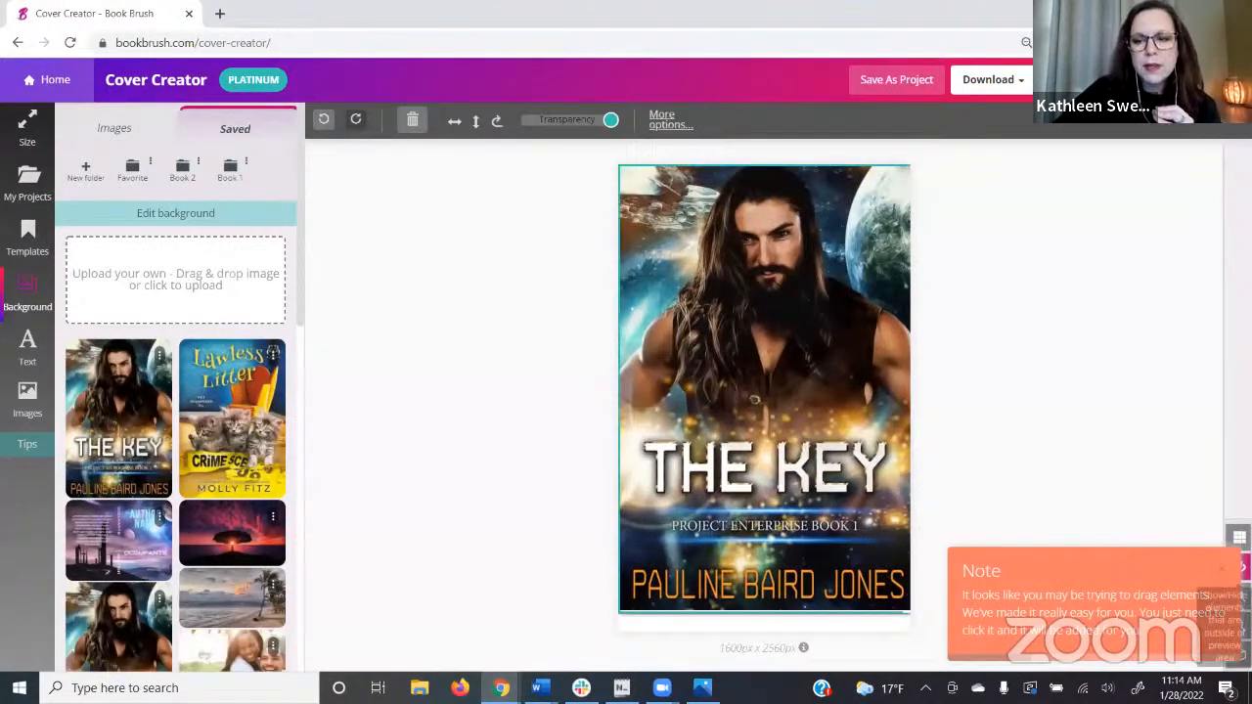
click(1224, 573)
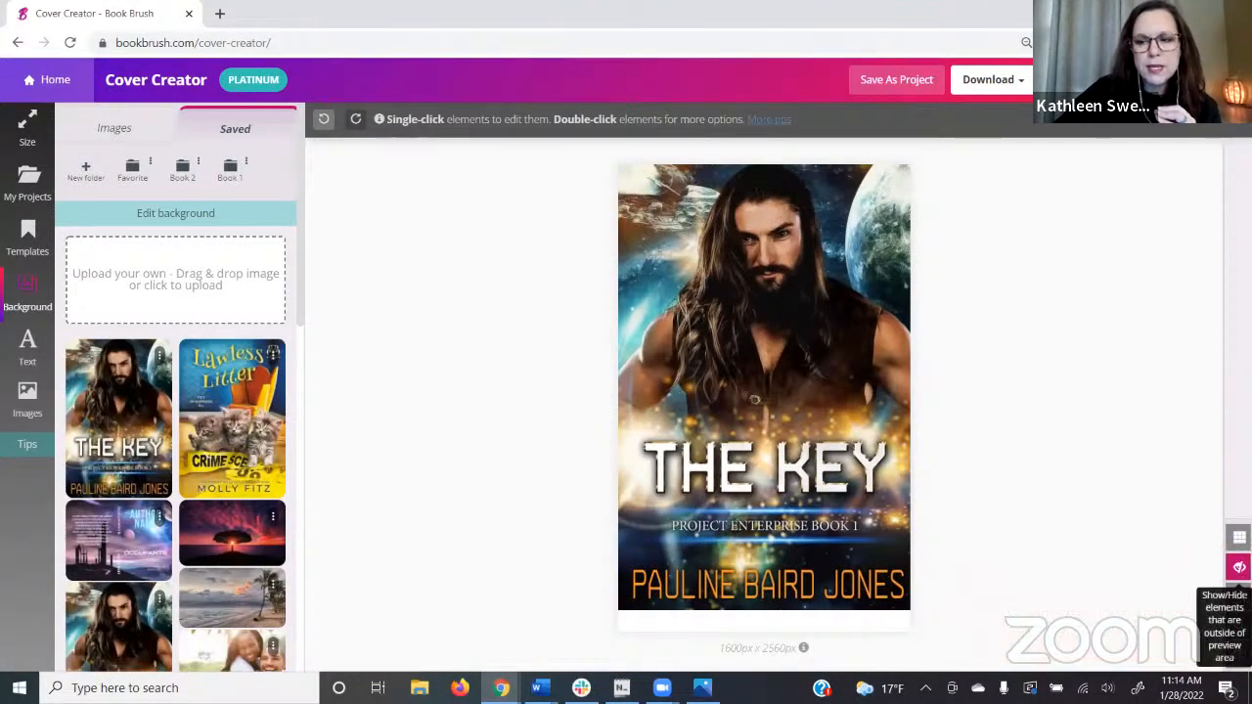
click(1239, 567)
drag(816, 350, 817, 371)
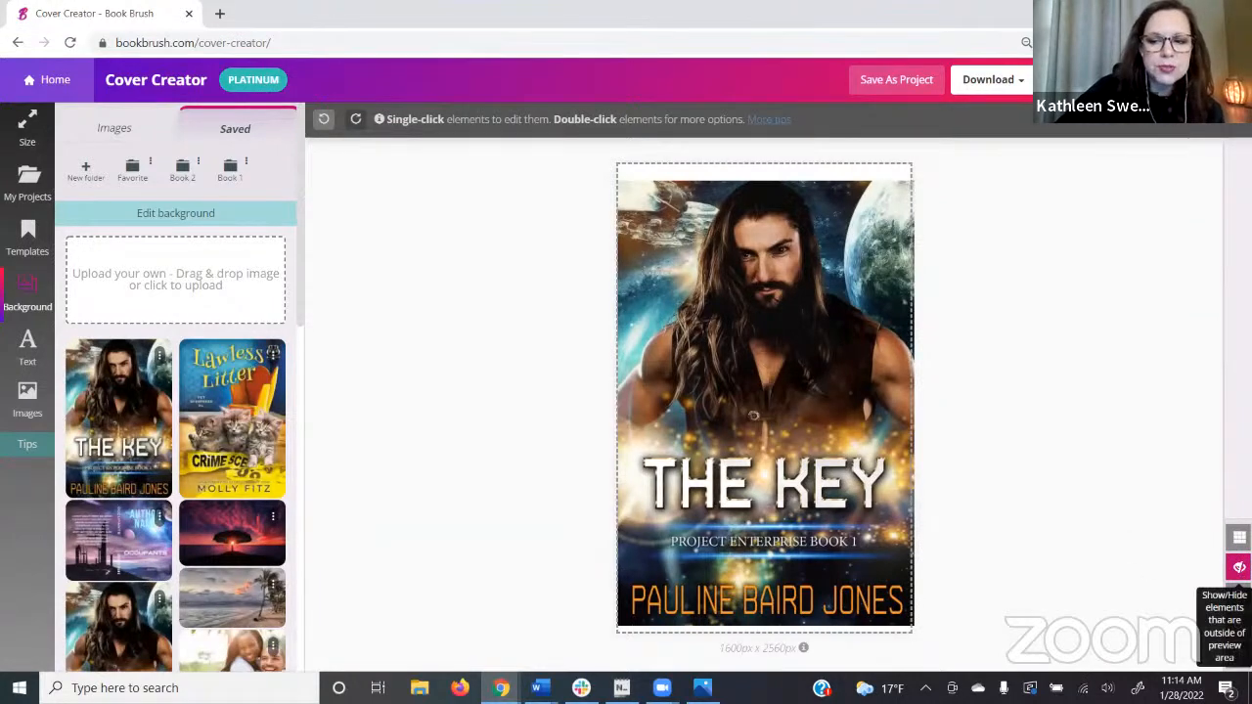
Align "The Key" cover with the canvas's upper edge using gridlines, and hide the gridlines and everything outside the preview area
click(1238, 538)
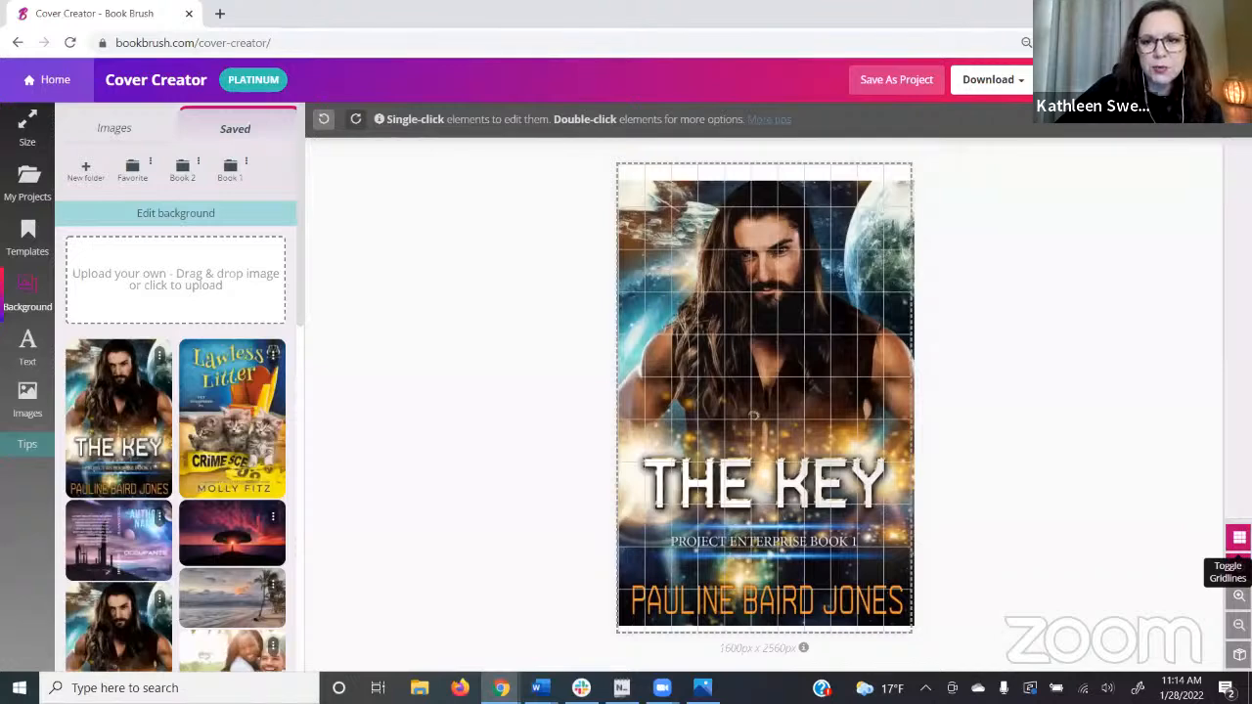
click(767, 367)
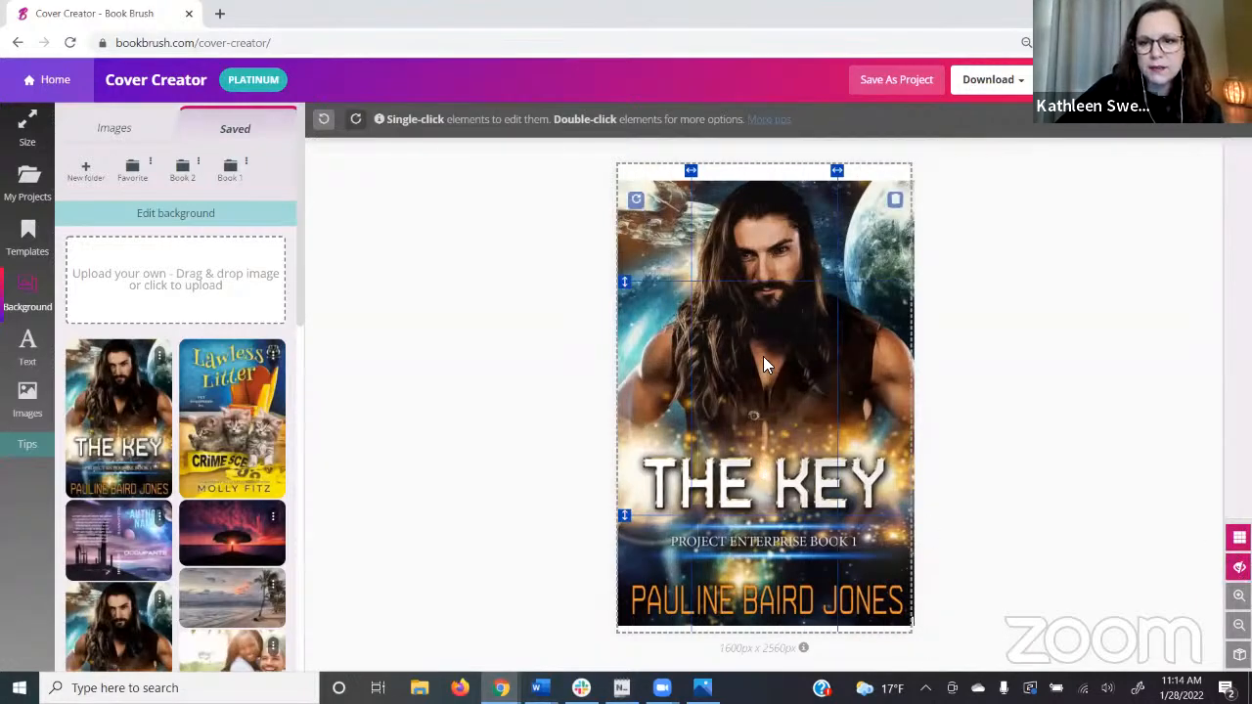
mouse_move(792, 387)
mouse_down()
mouse_move(825, 385)
mouse_move(797, 398)
mouse_up()
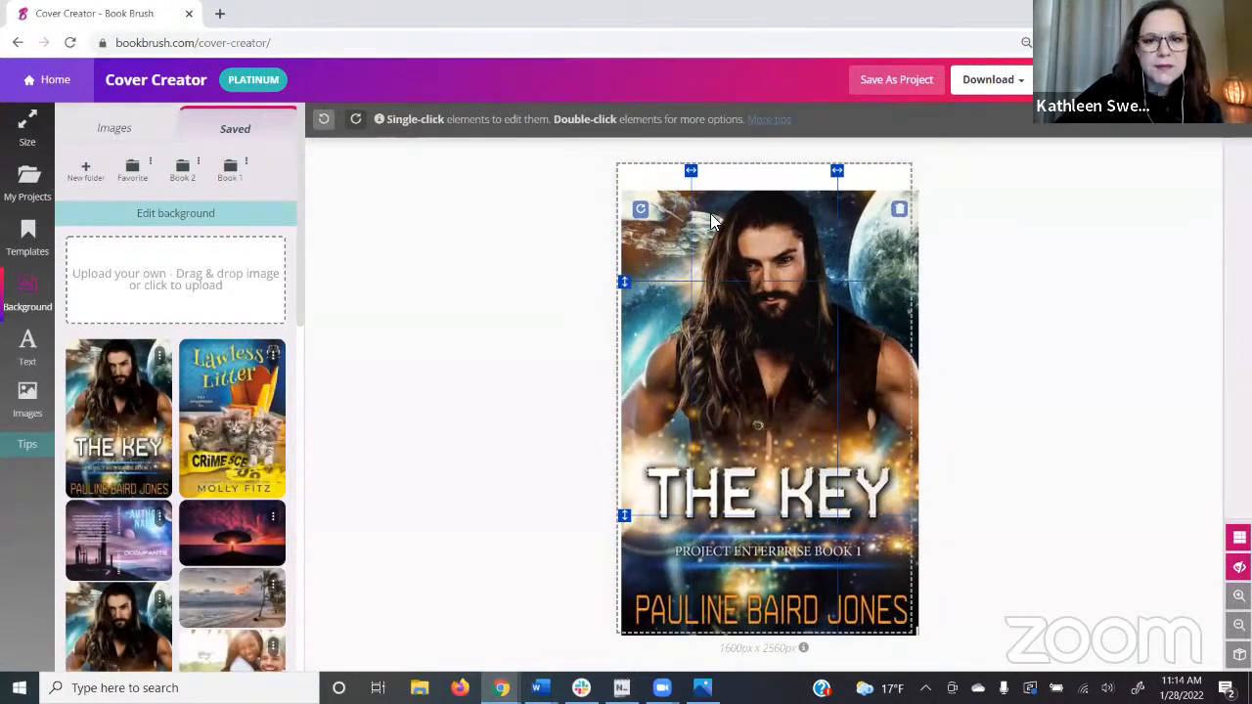
mouse_move(692, 181)
mouse_down()
mouse_move(746, 170)
mouse_move(684, 170)
mouse_move(740, 169)
mouse_move(699, 170)
mouse_up()
drag(778, 358, 776, 332)
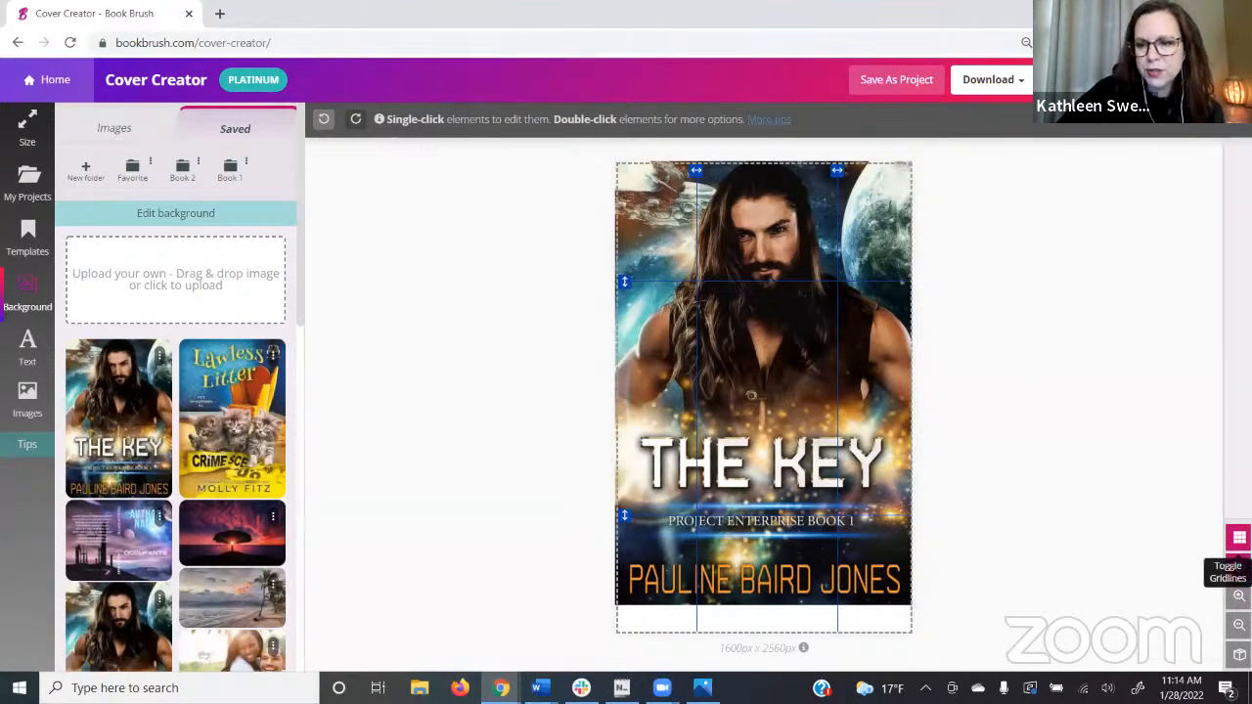
click(1239, 567)
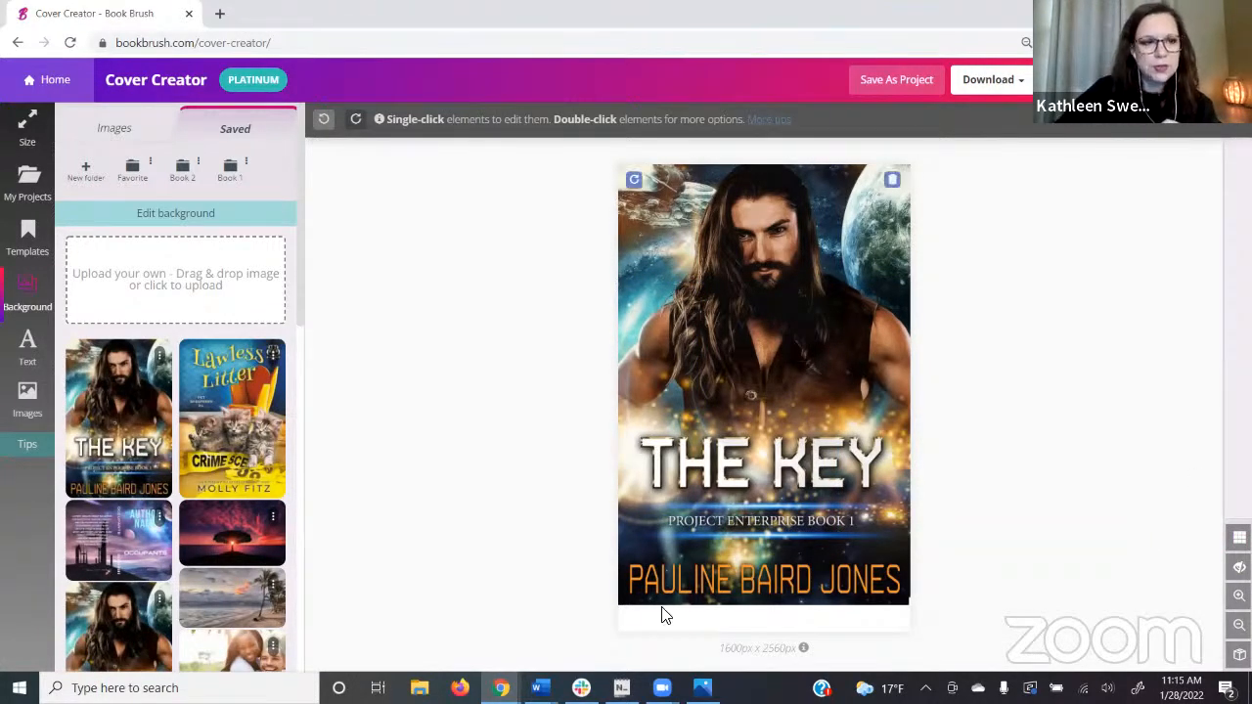
Set the canvas background color to dark blue #141e32, sampled from the lower part of the cover image
click(186, 212)
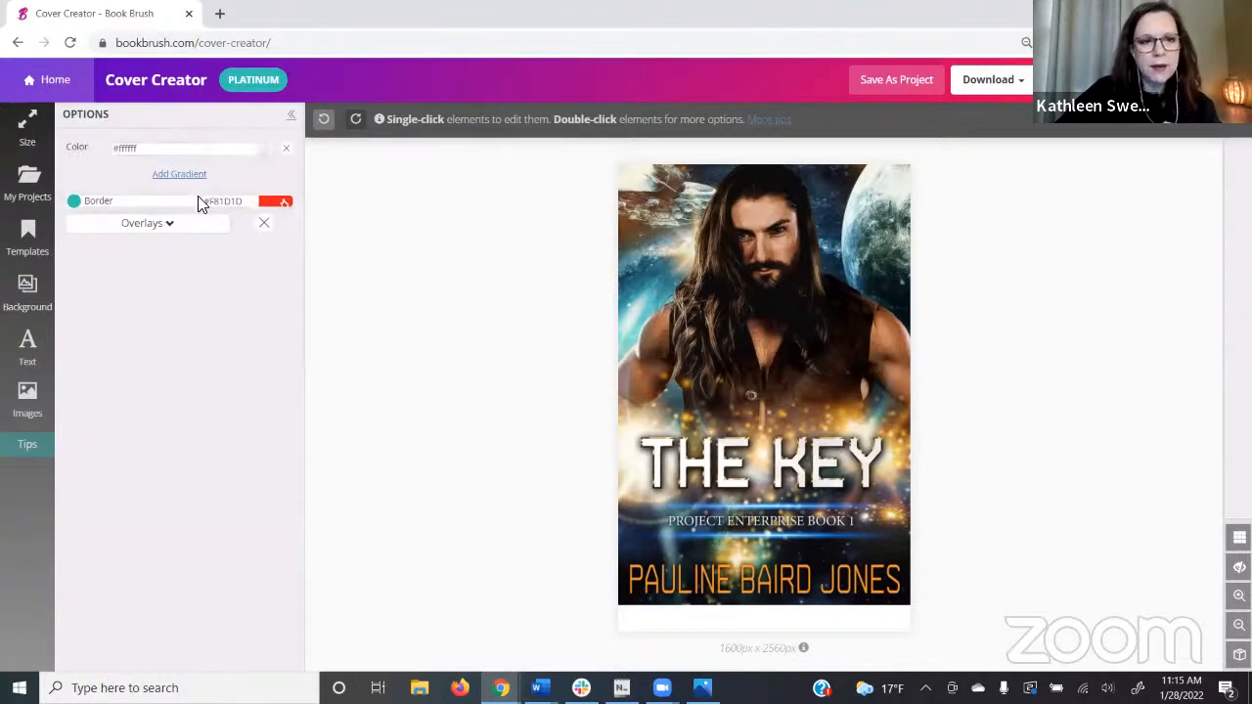
click(230, 157)
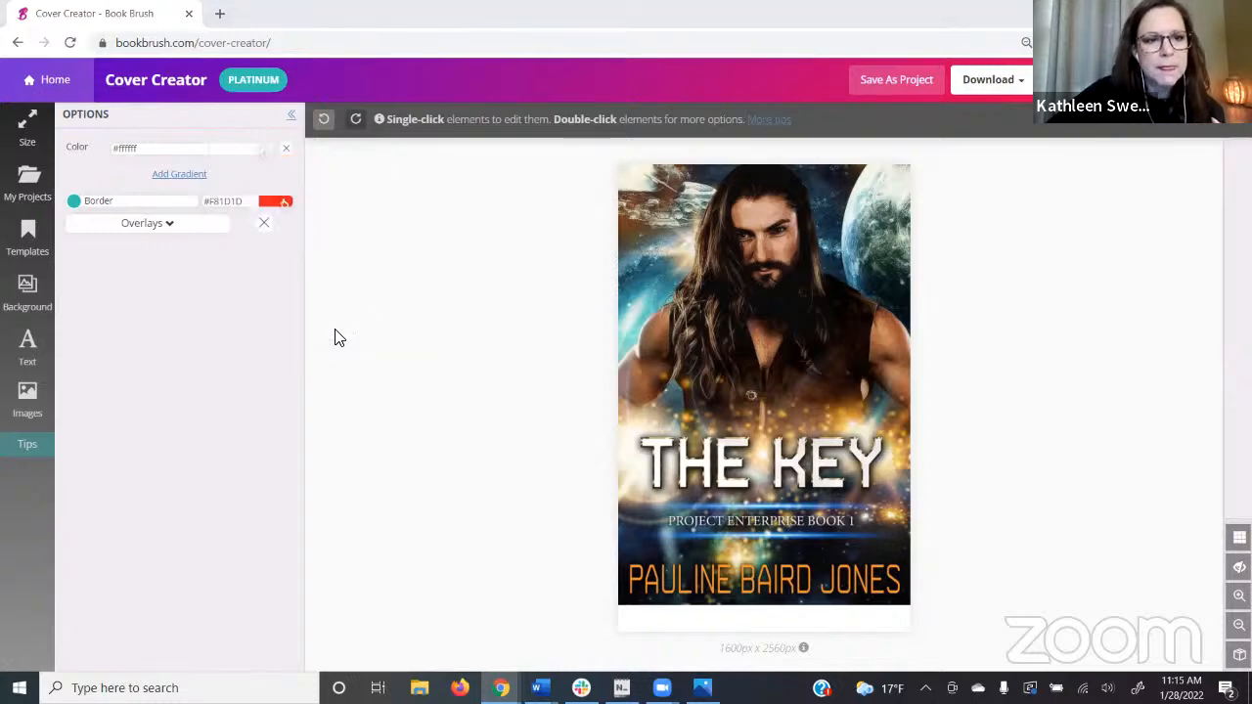
click(238, 143)
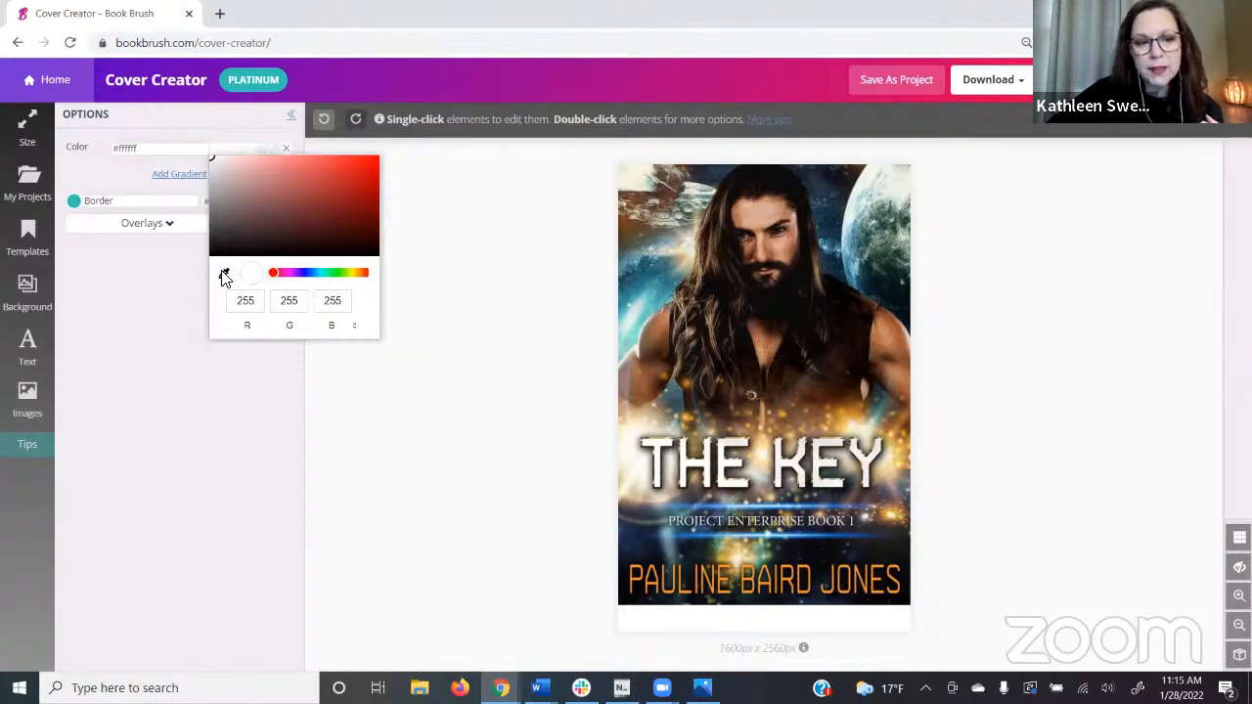
click(224, 275)
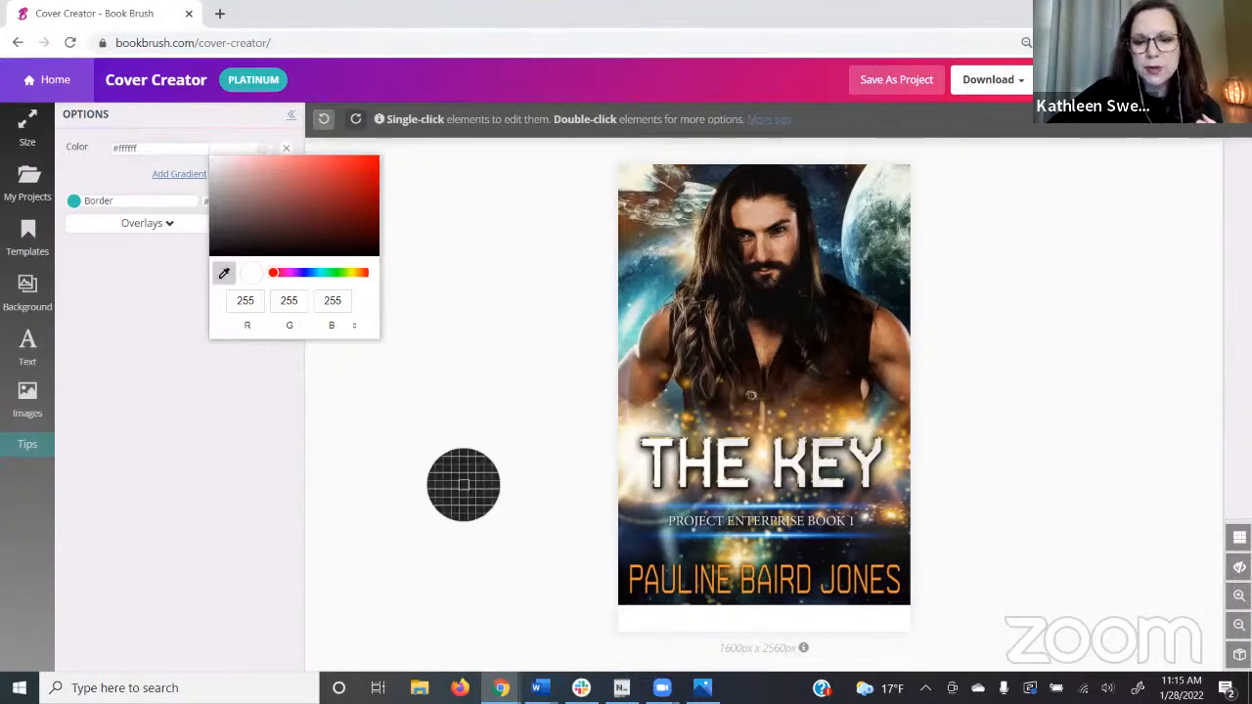
click(641, 552)
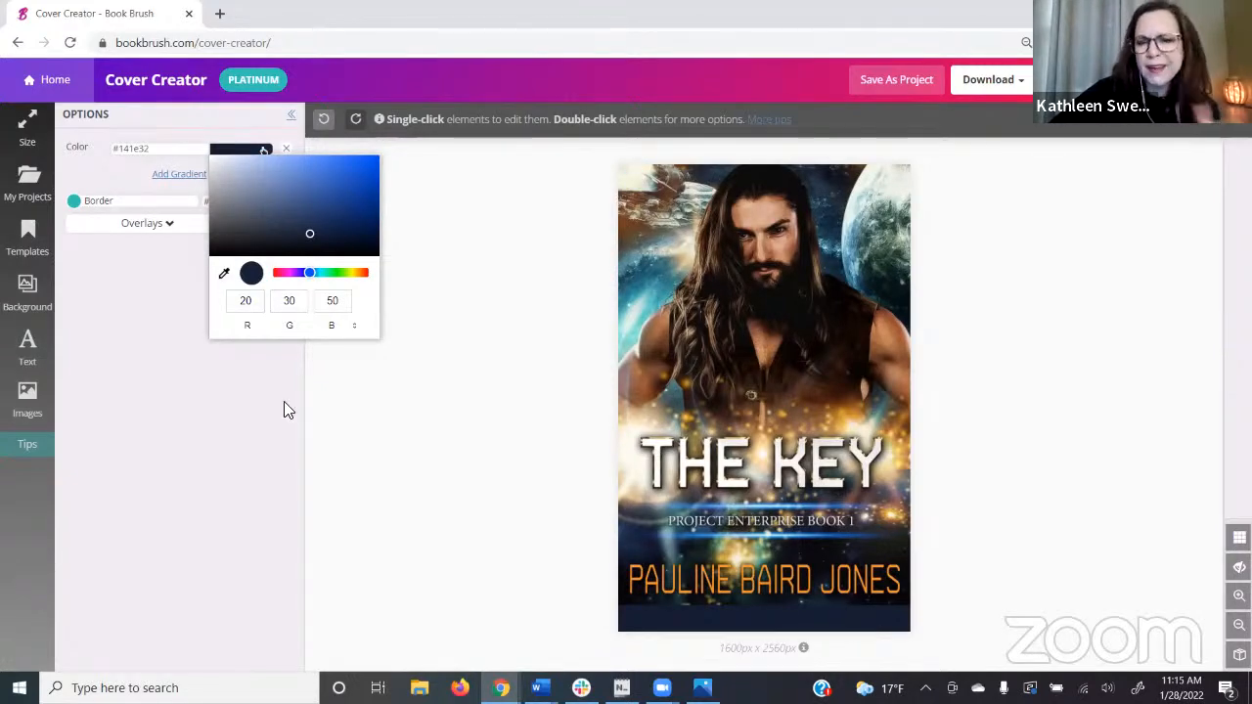
click(1037, 564)
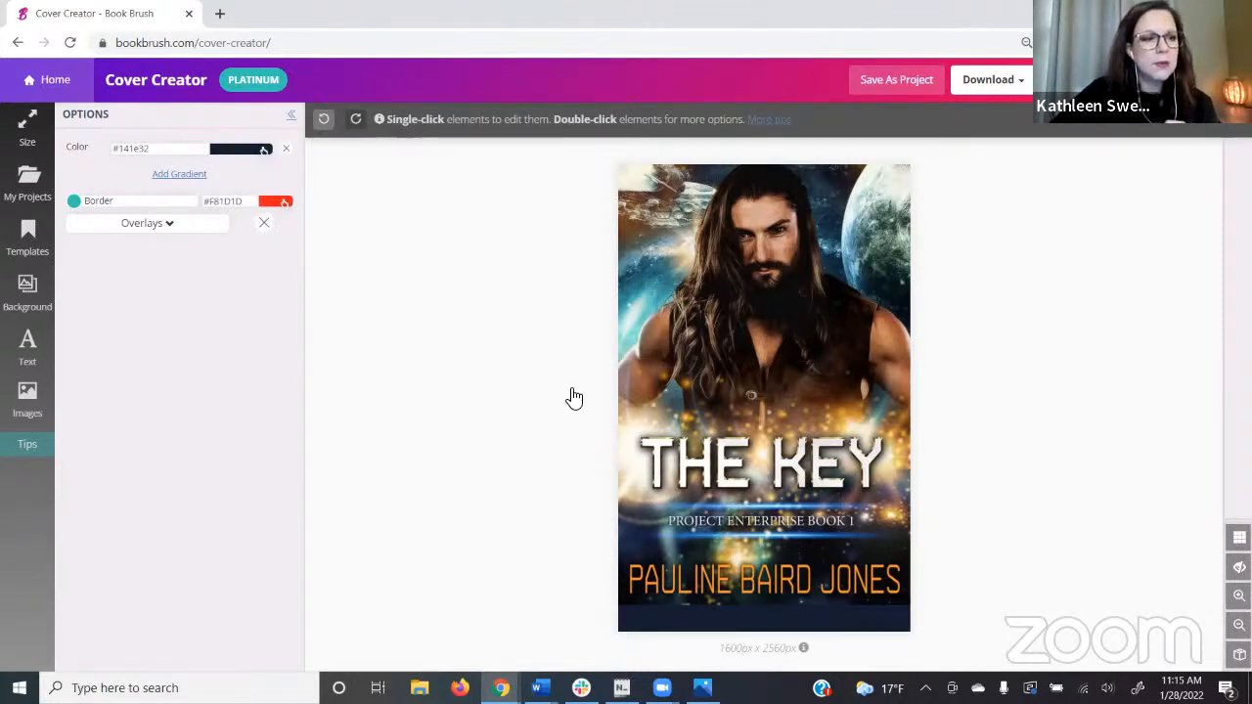
Add a text box to the cover reading "Project Enterprise" with "Box Set" on a second line
click(28, 344)
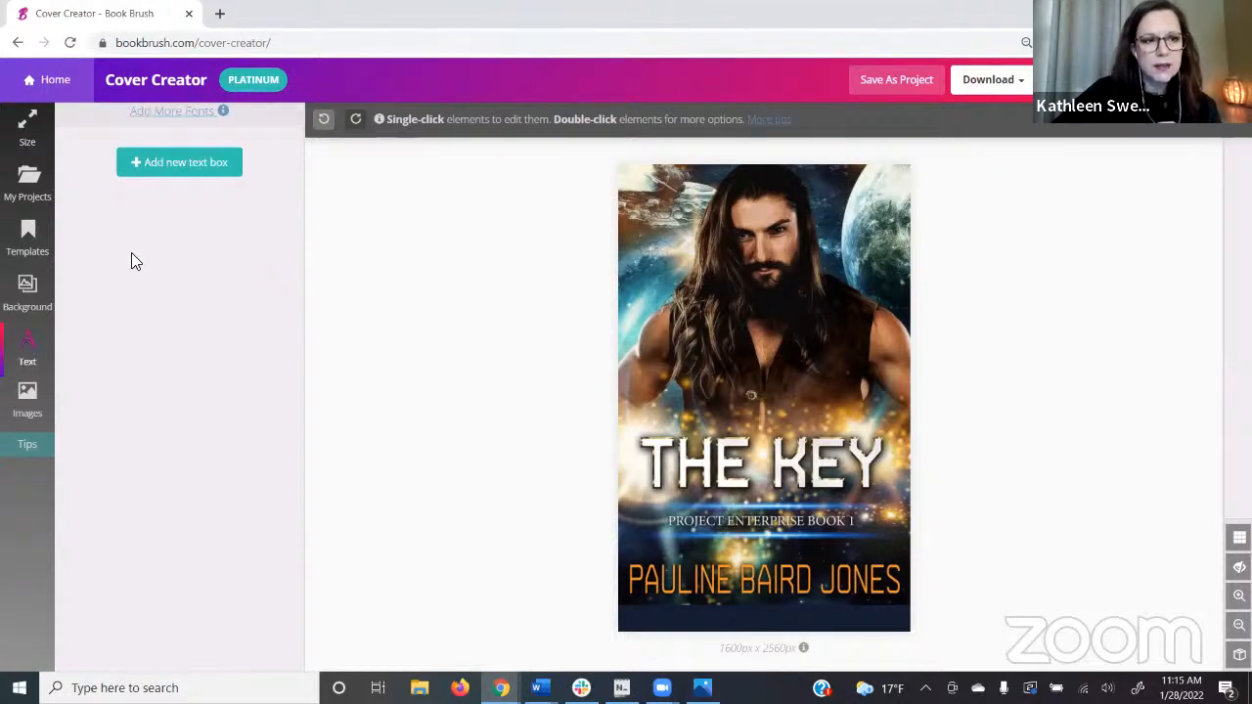
click(169, 162)
drag(220, 167, 76, 164)
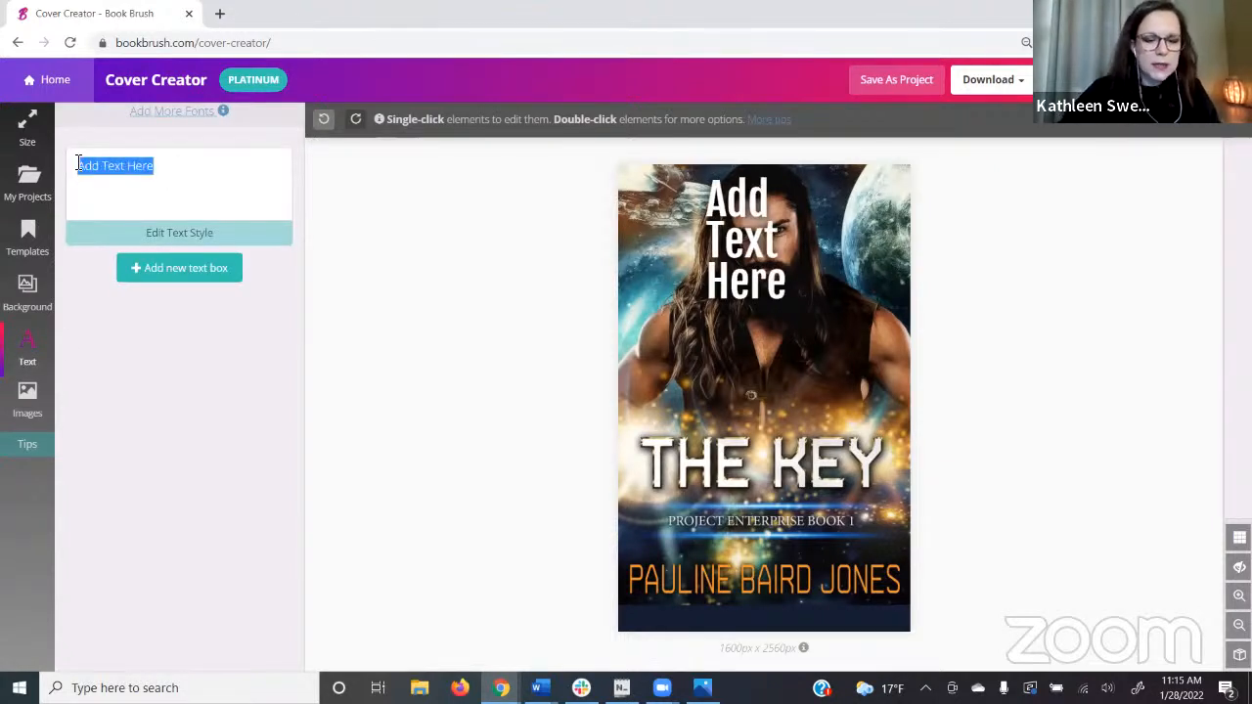
text(Project)
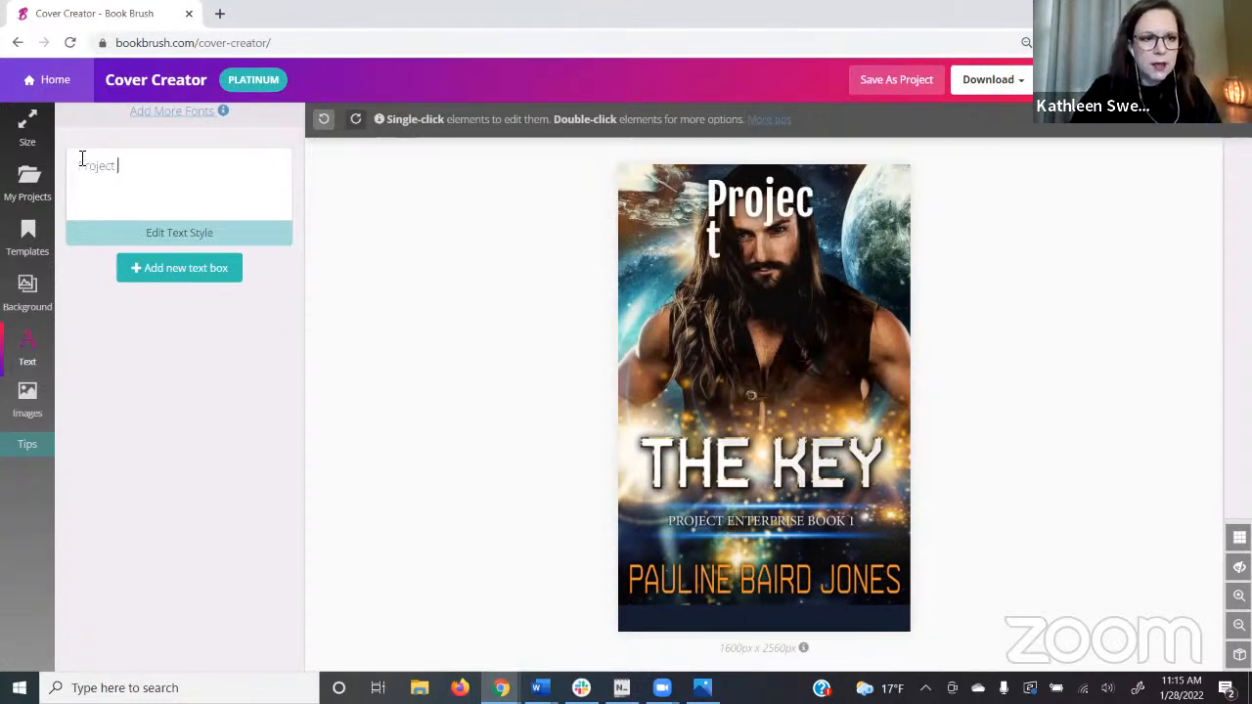
text( Enterprise)
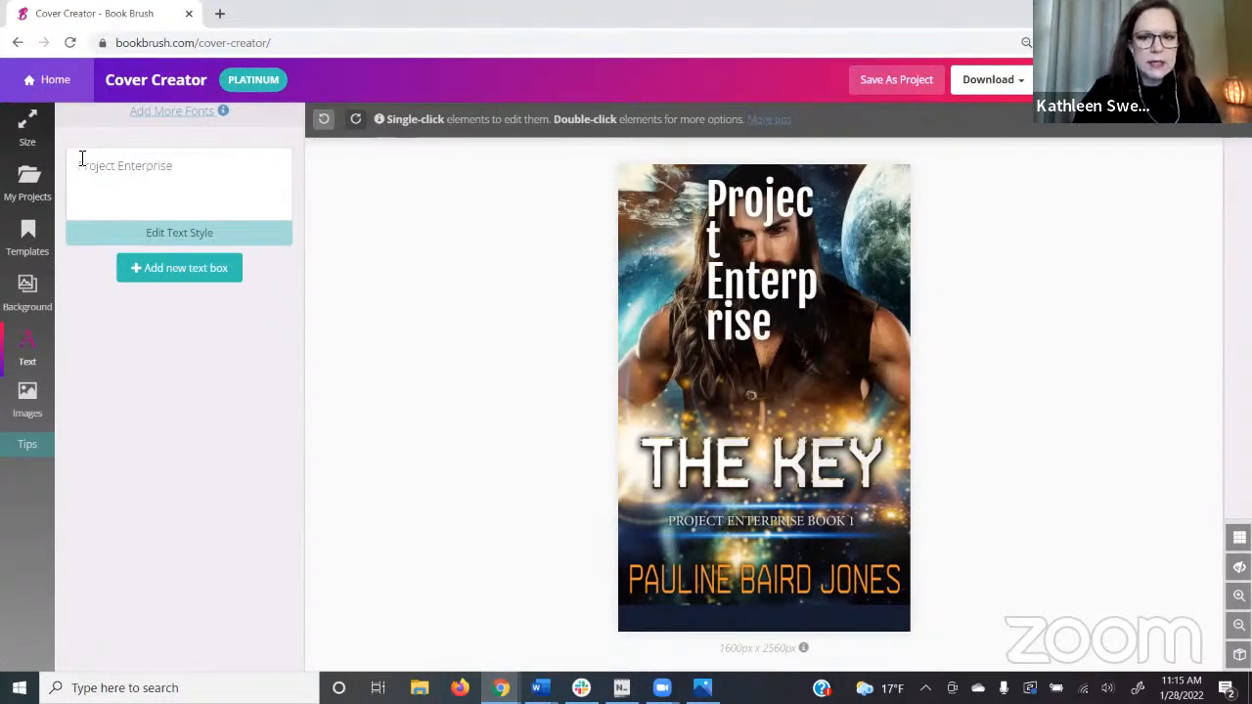
key(Return)
text(Box Set)
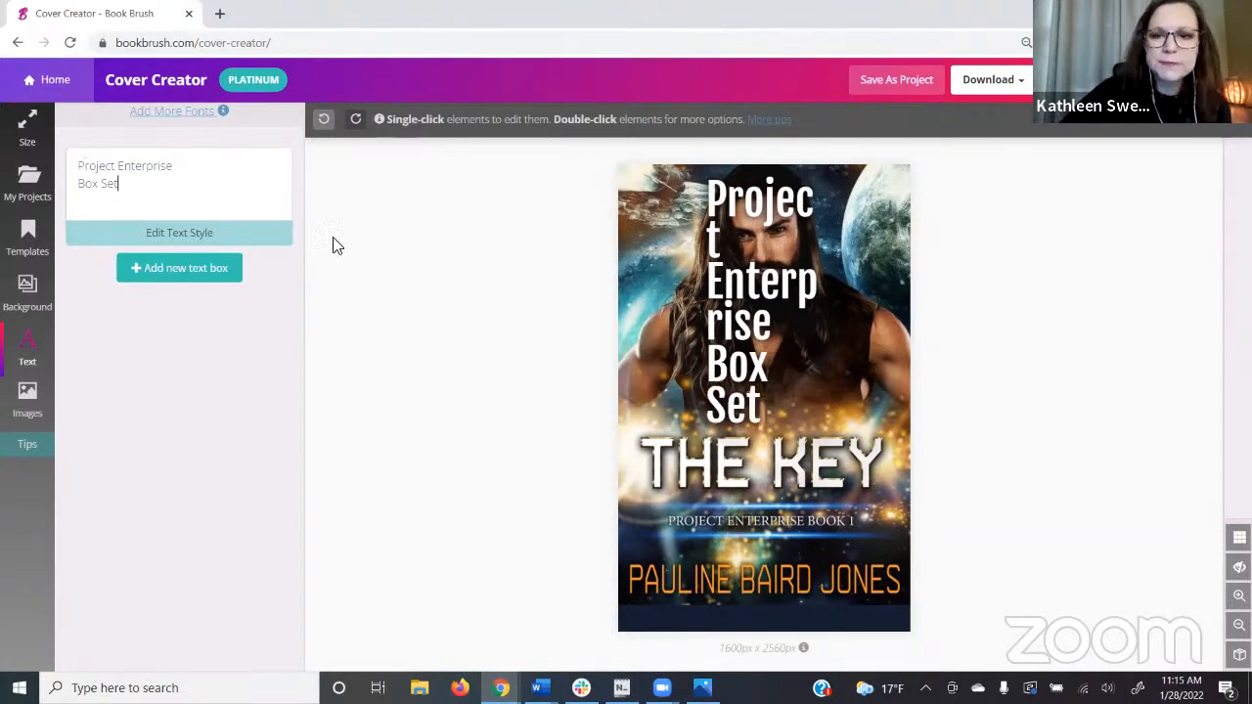
Move the "Project Enterprise Box Set" text lower on the cover and give it a nearly opaque dark #292323 background
drag(752, 265, 717, 320)
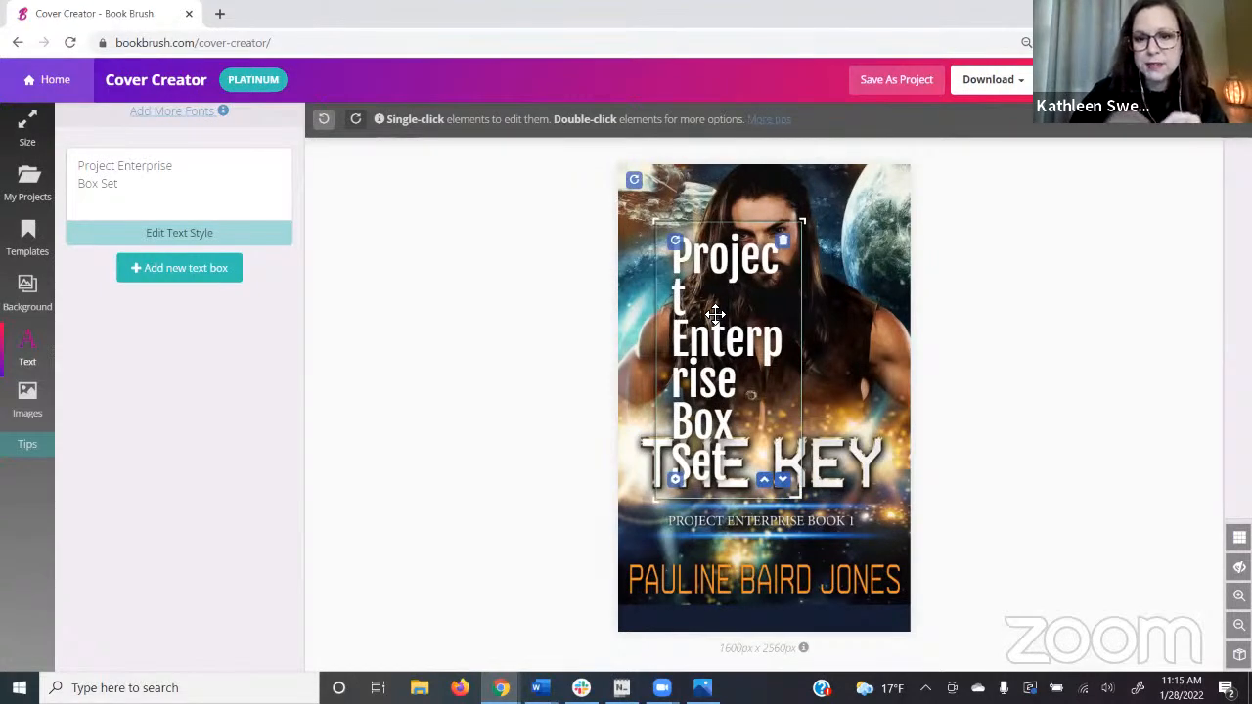
click(179, 231)
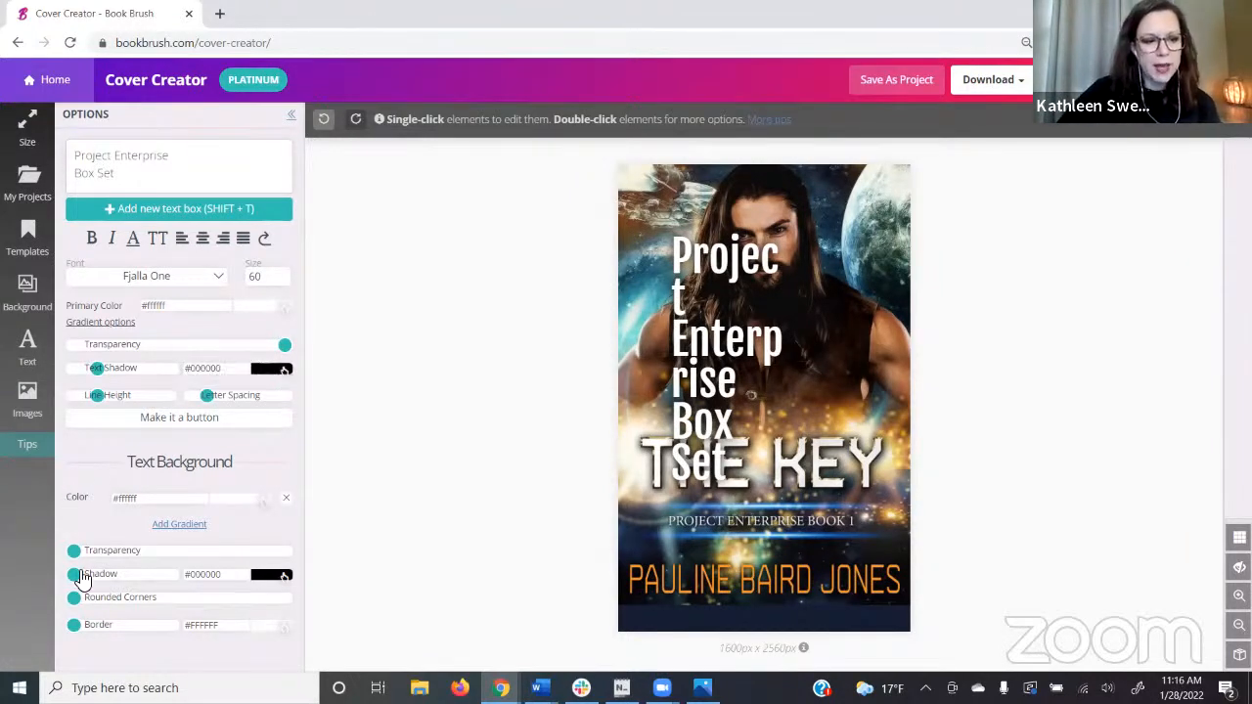
drag(74, 551, 274, 548)
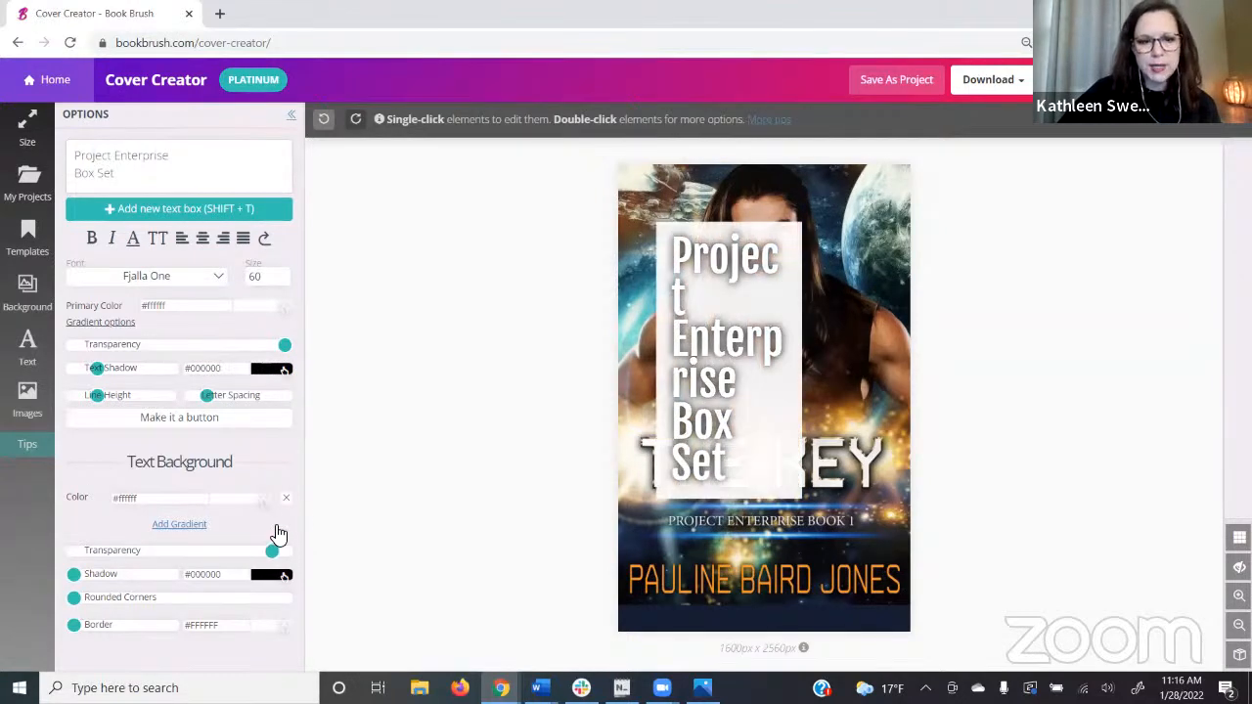
click(243, 505)
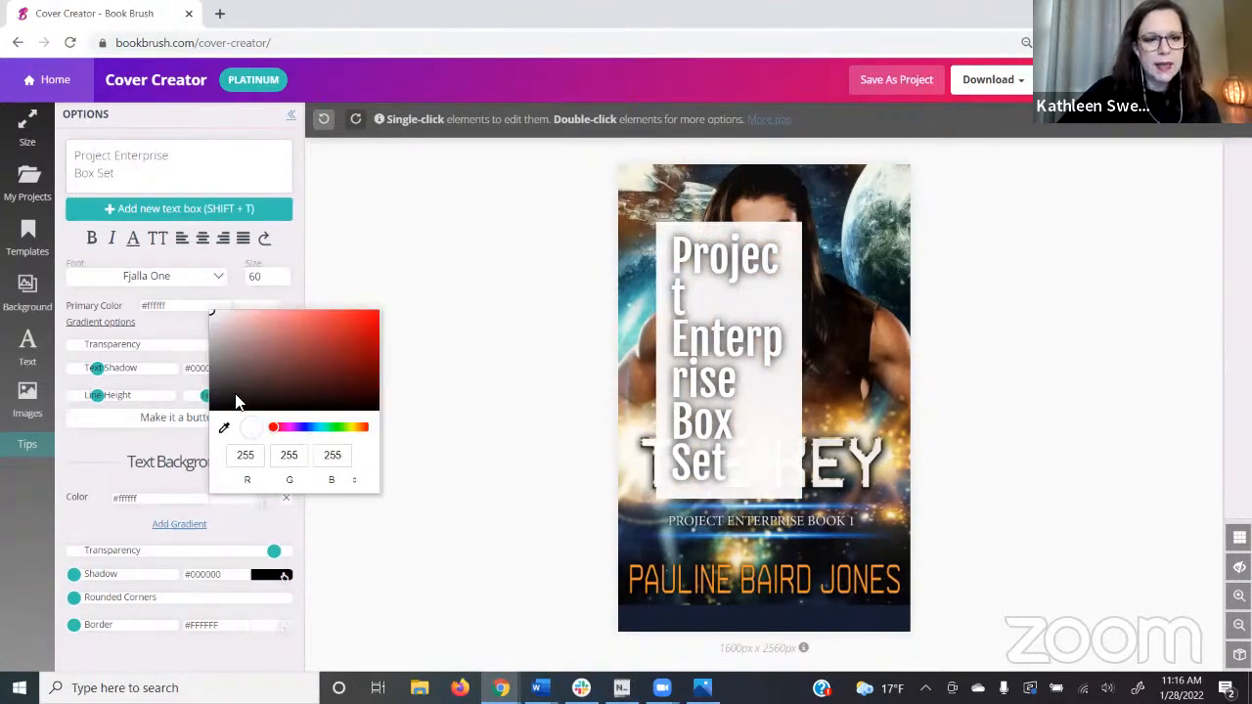
click(234, 395)
Shorten and widen the text box to cover "THE KEY" and the series line, and make its background fully opaque
drag(727, 227, 729, 314)
drag(804, 385, 892, 386)
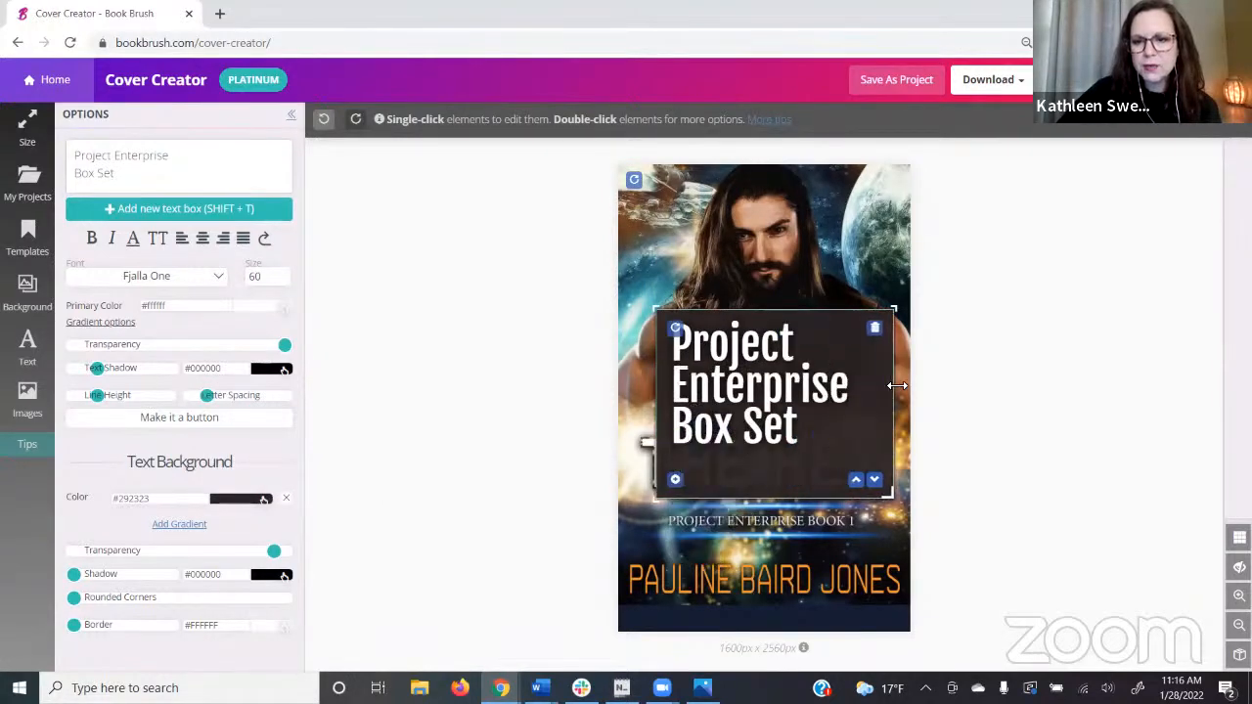
drag(732, 350, 712, 382)
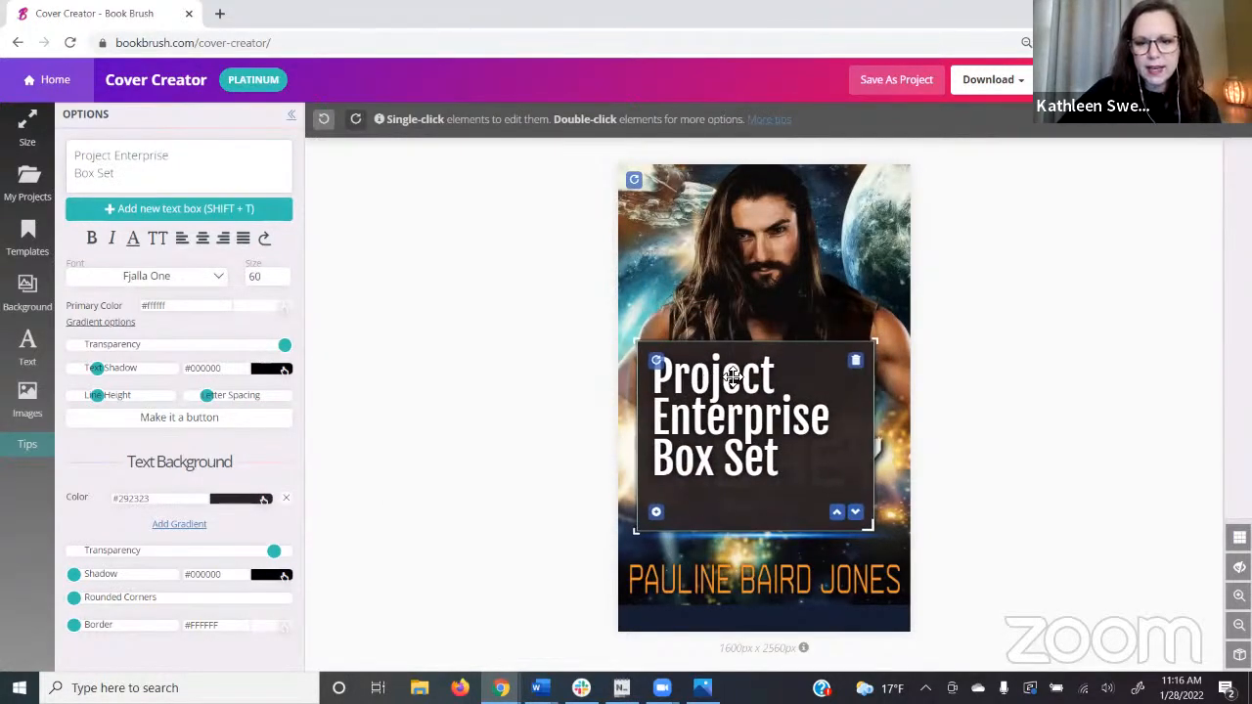
drag(757, 343, 755, 376)
drag(880, 448, 899, 448)
drag(274, 551, 303, 553)
Center the box set title text and set it in the Orbitron font at size 46
click(203, 239)
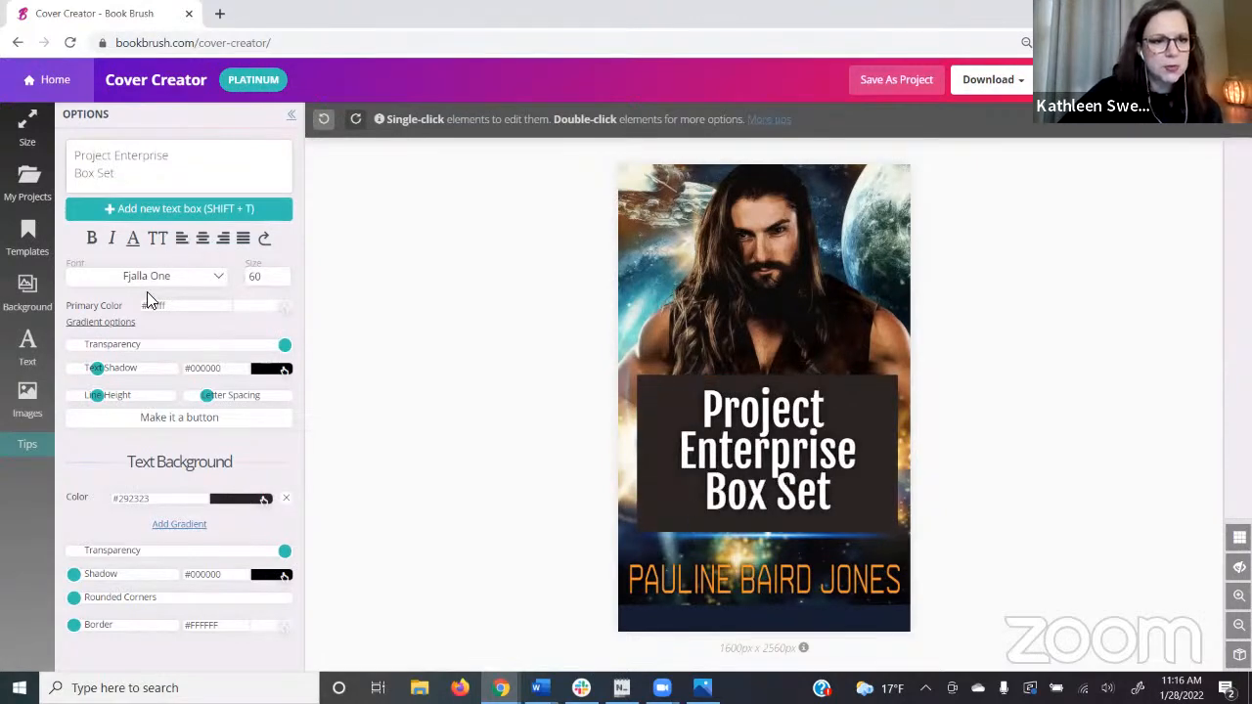
click(176, 278)
scroll(195, 358, down, 5)
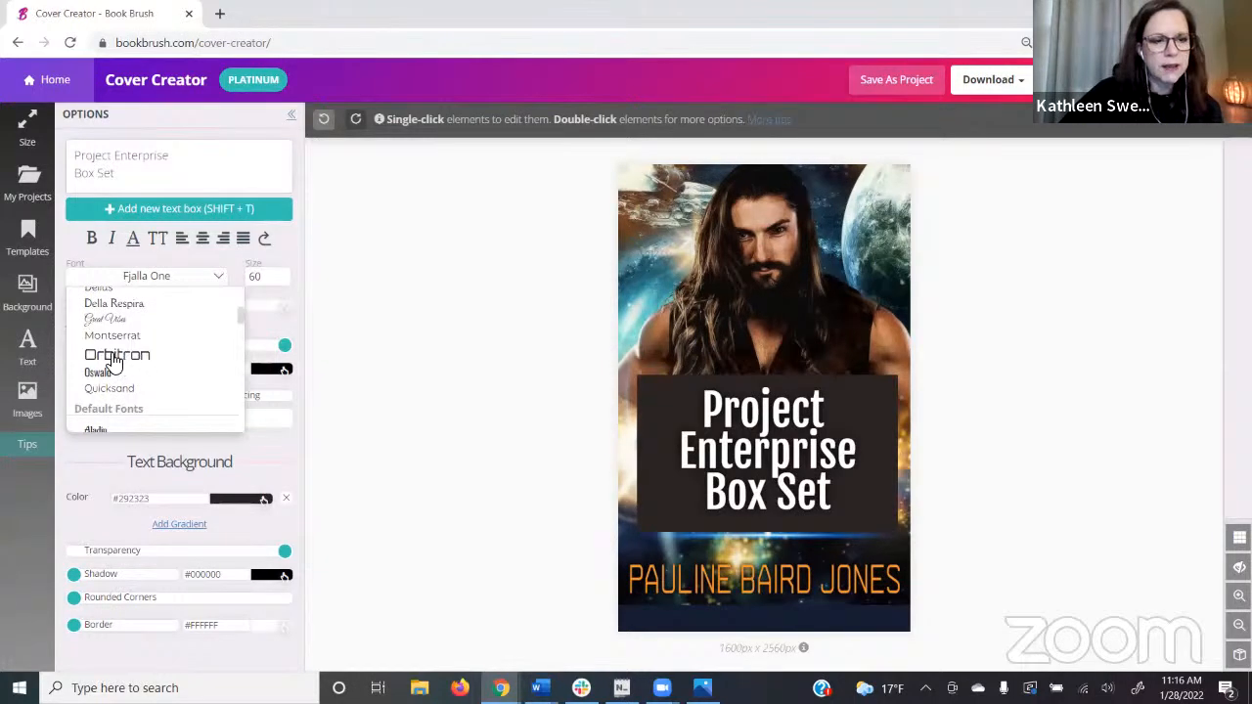
click(110, 356)
click(279, 282)
click(279, 282)
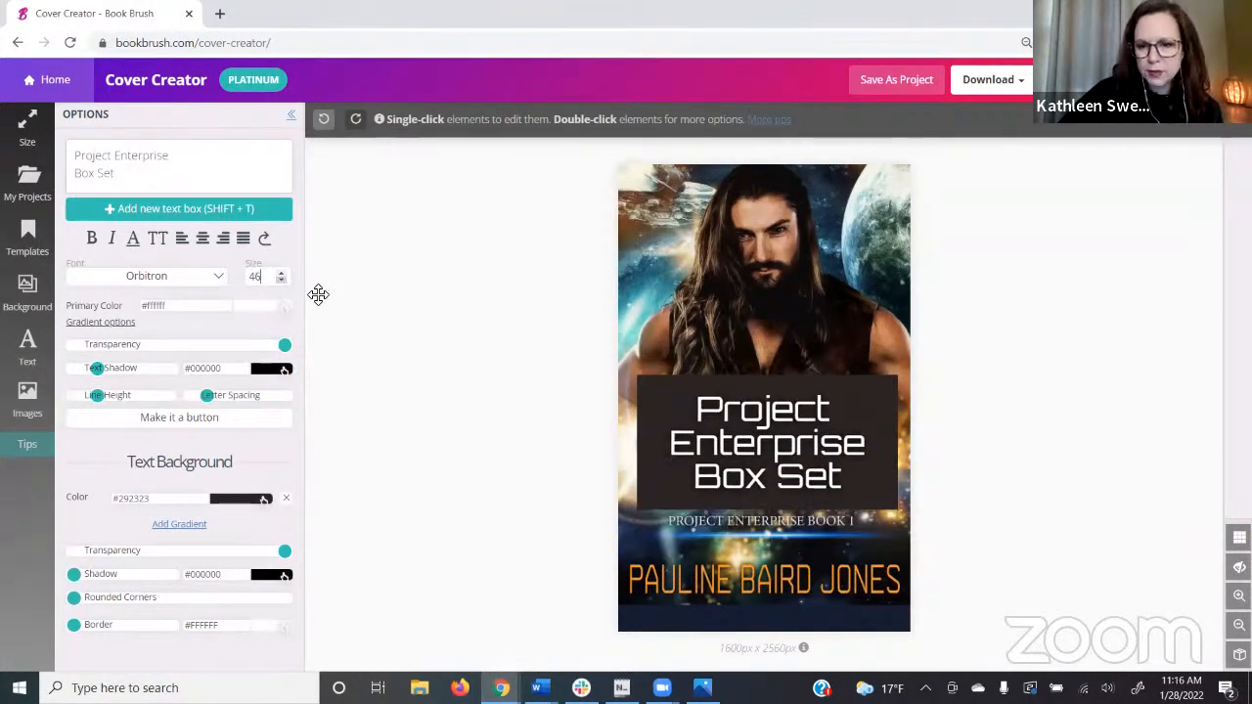
Reposition the title box over the original title and series line, and give its background rounded corners and a shadow
click(792, 459)
mouse_move(792, 460)
mouse_down()
mouse_move(1053, 463)
mouse_move(784, 459)
mouse_up()
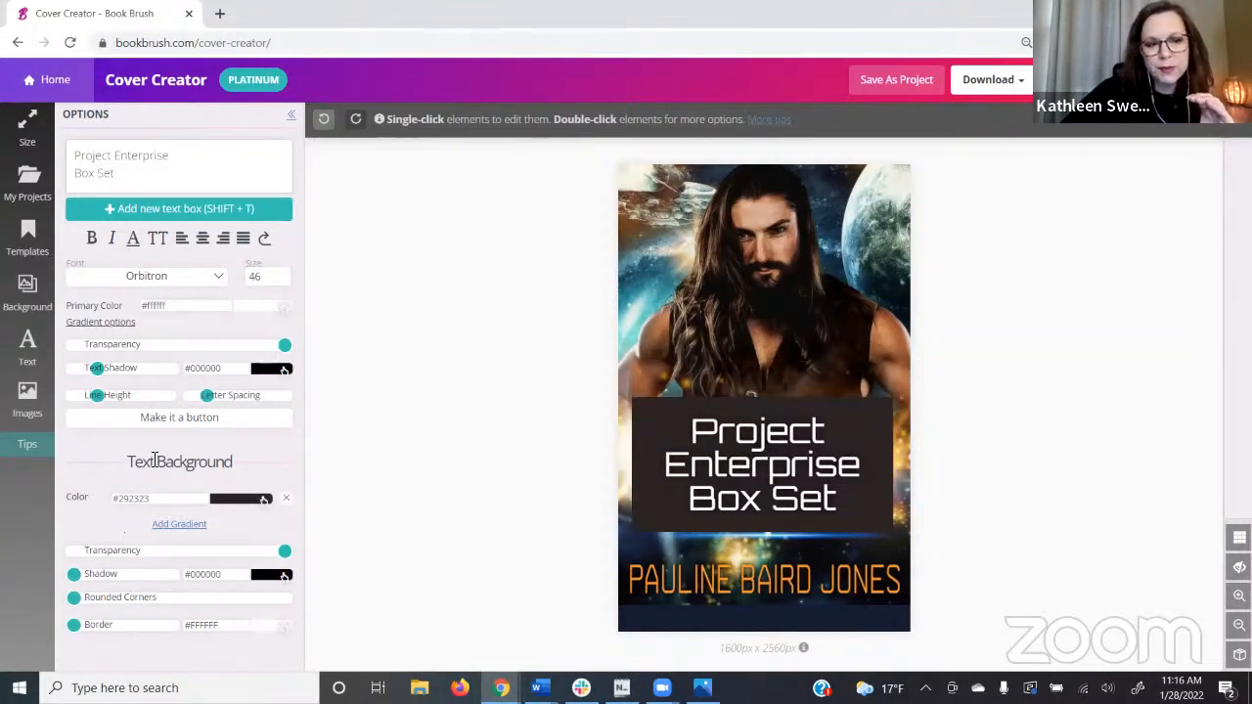
drag(73, 597, 120, 575)
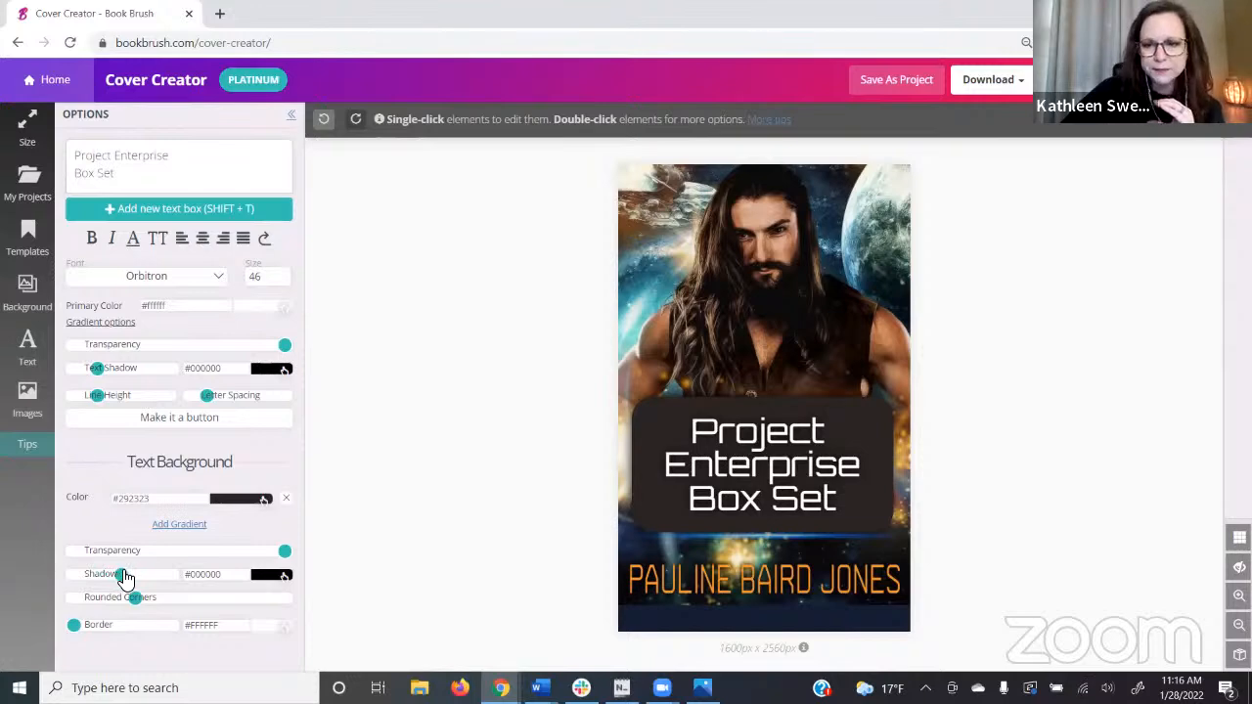
click(845, 434)
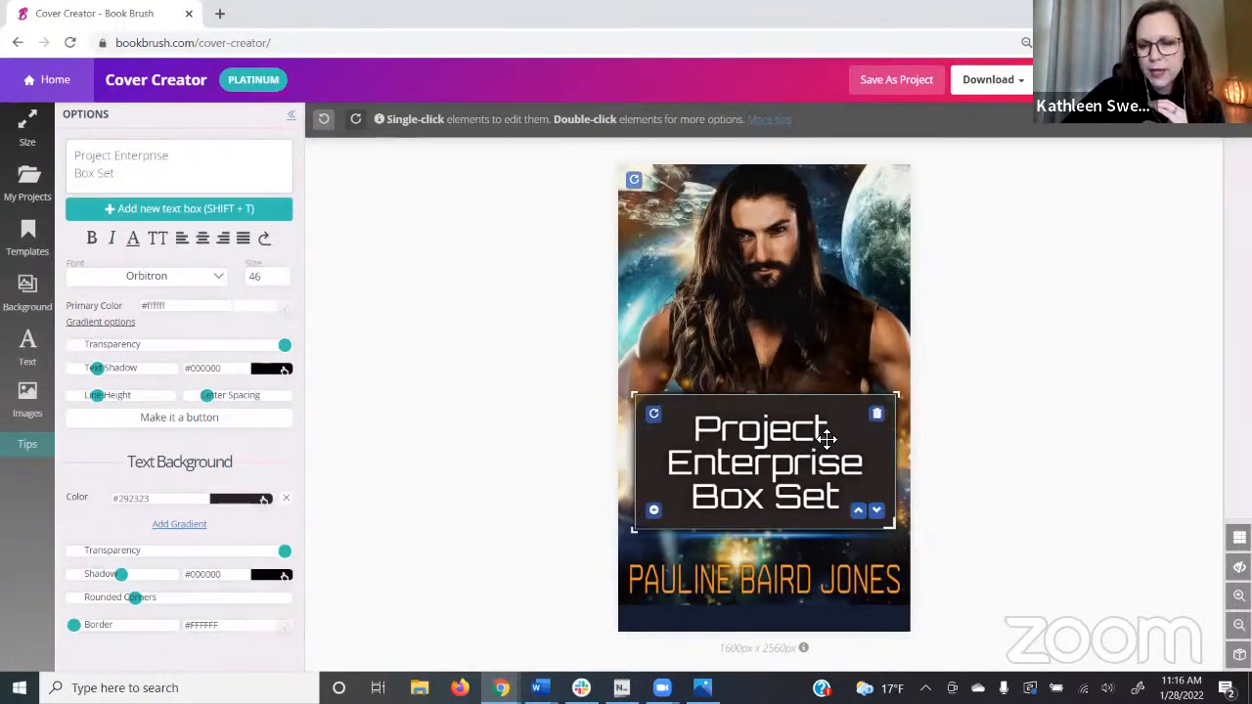
click(1055, 431)
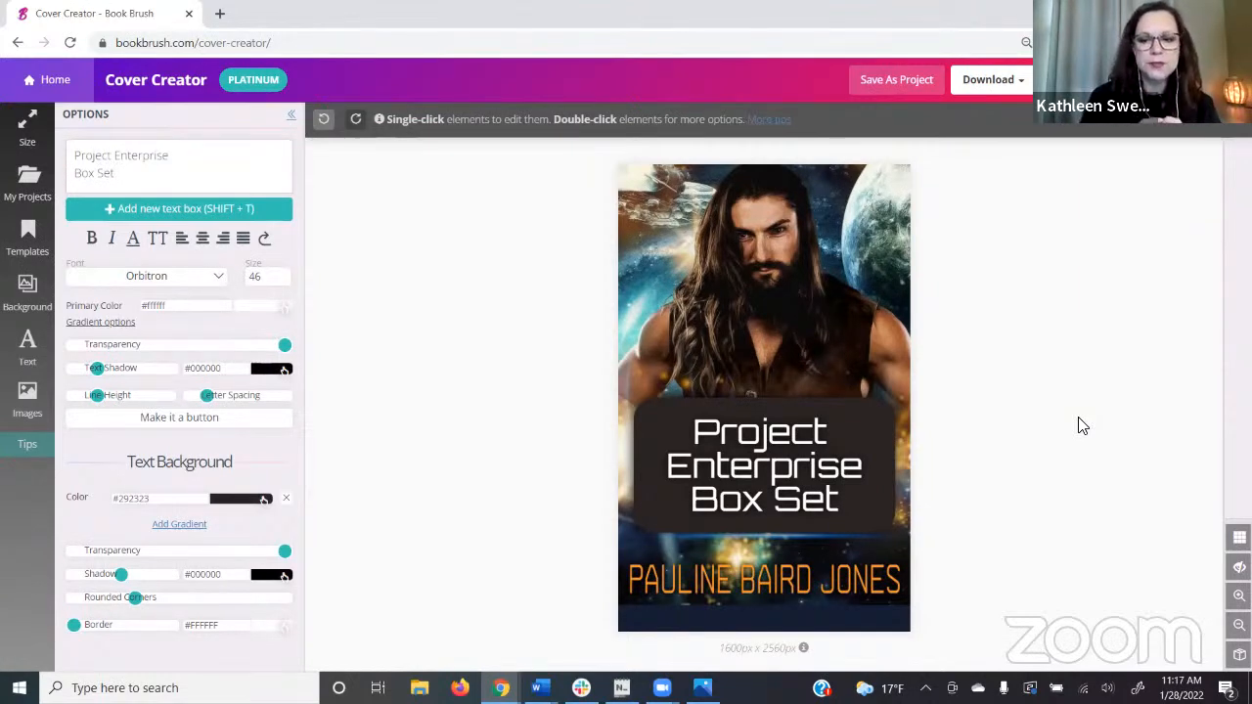
Save the box set cover as a project and store its image in the Book Brush Covers folder
click(891, 80)
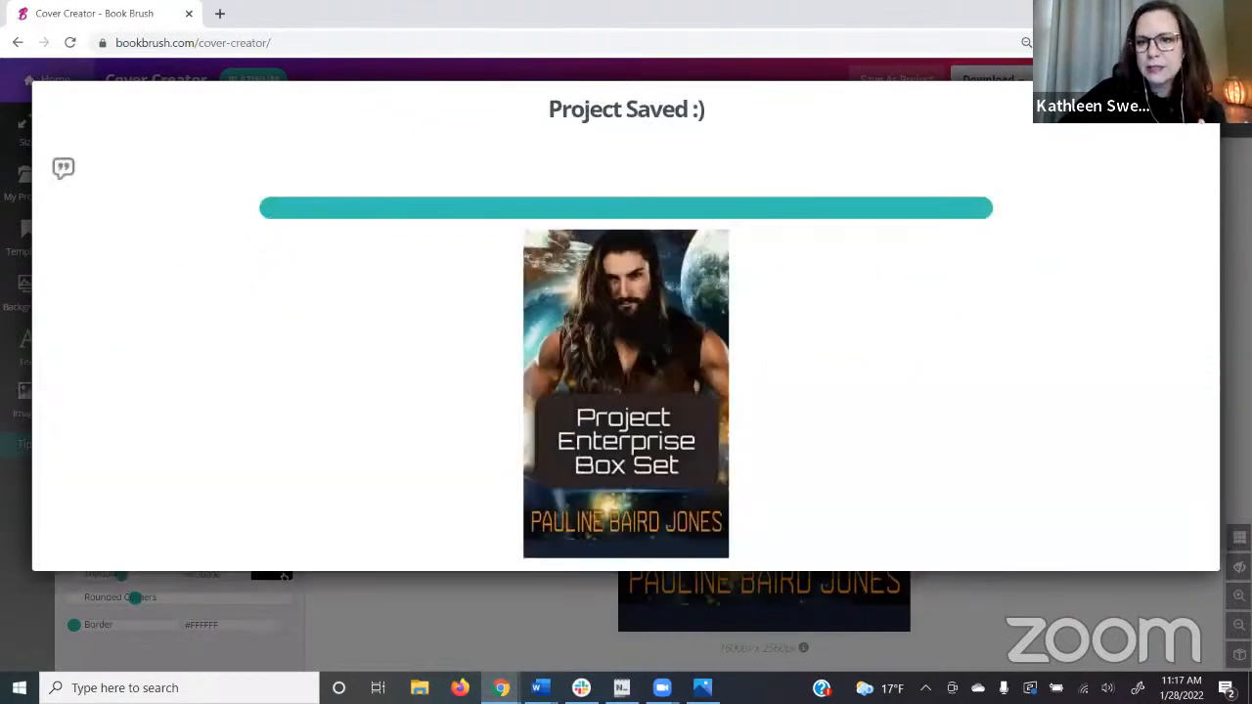
click(1192, 121)
click(984, 78)
click(924, 123)
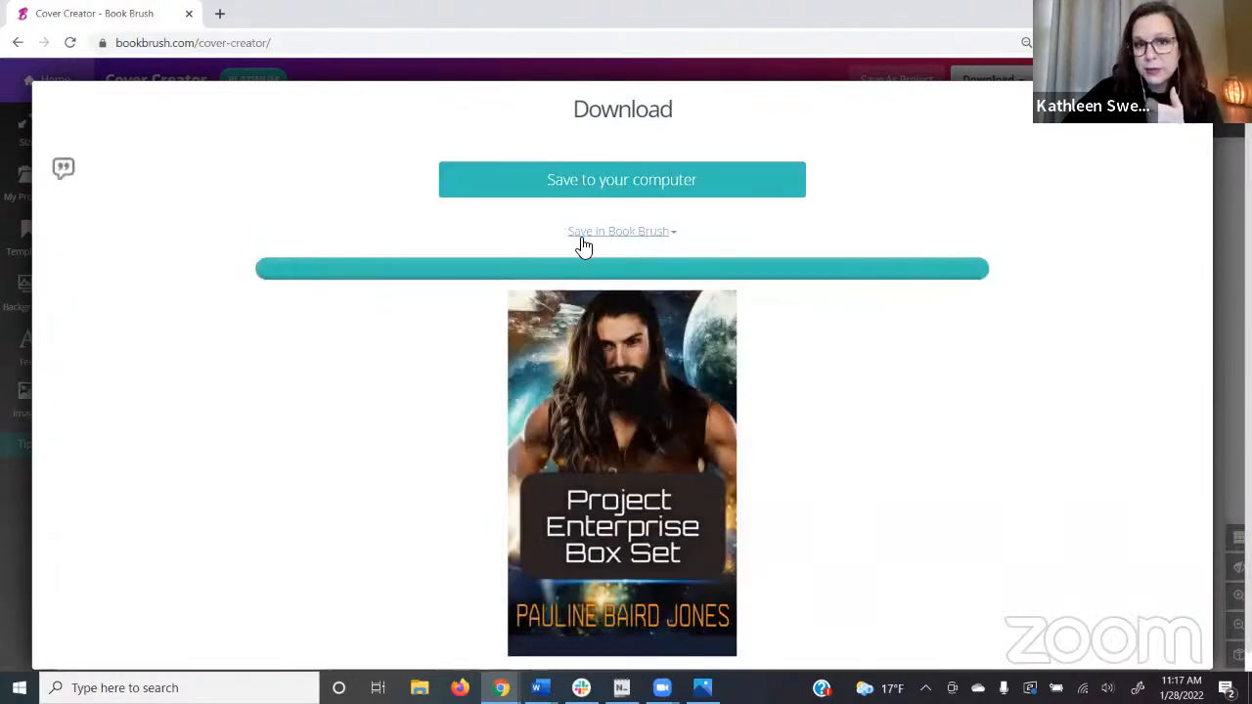
click(664, 235)
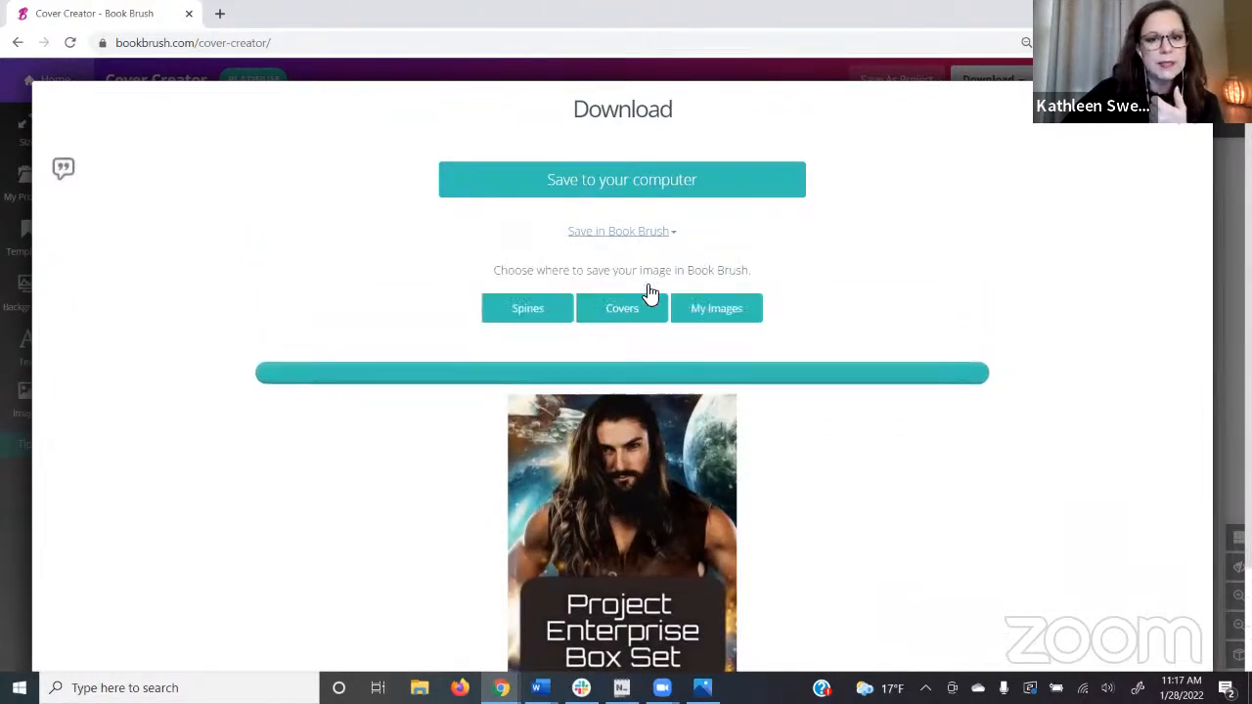
click(628, 315)
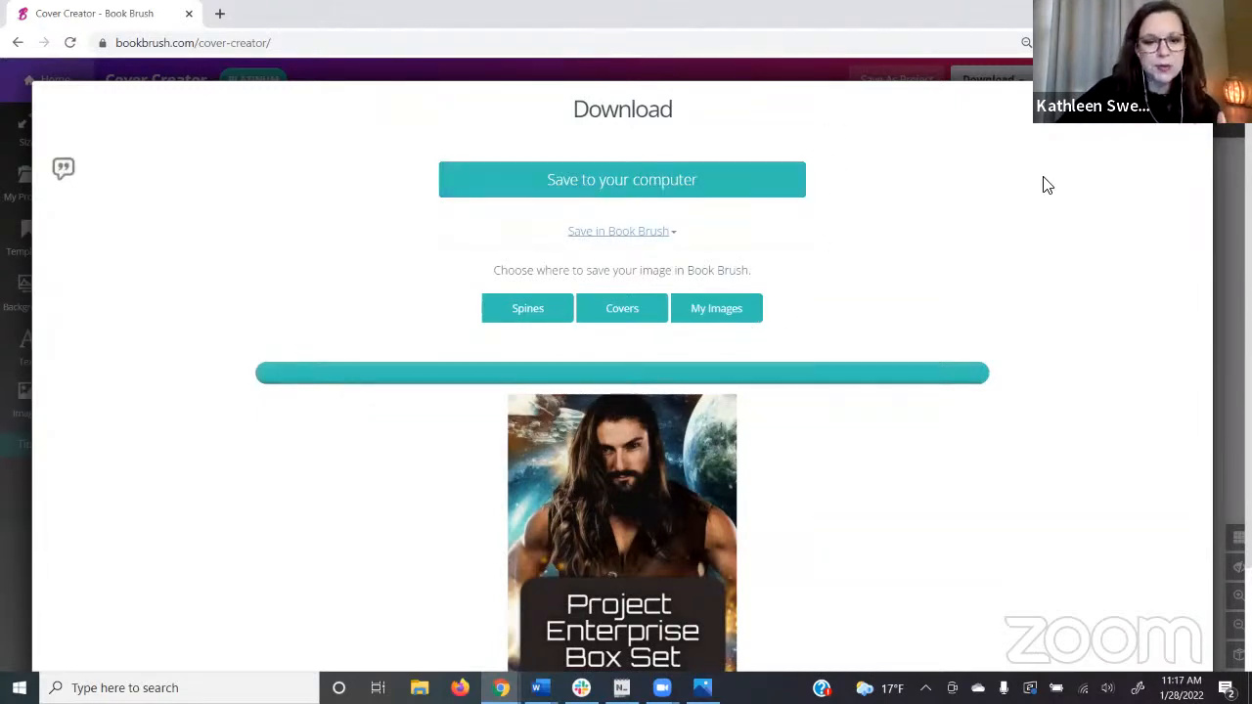
click(1181, 131)
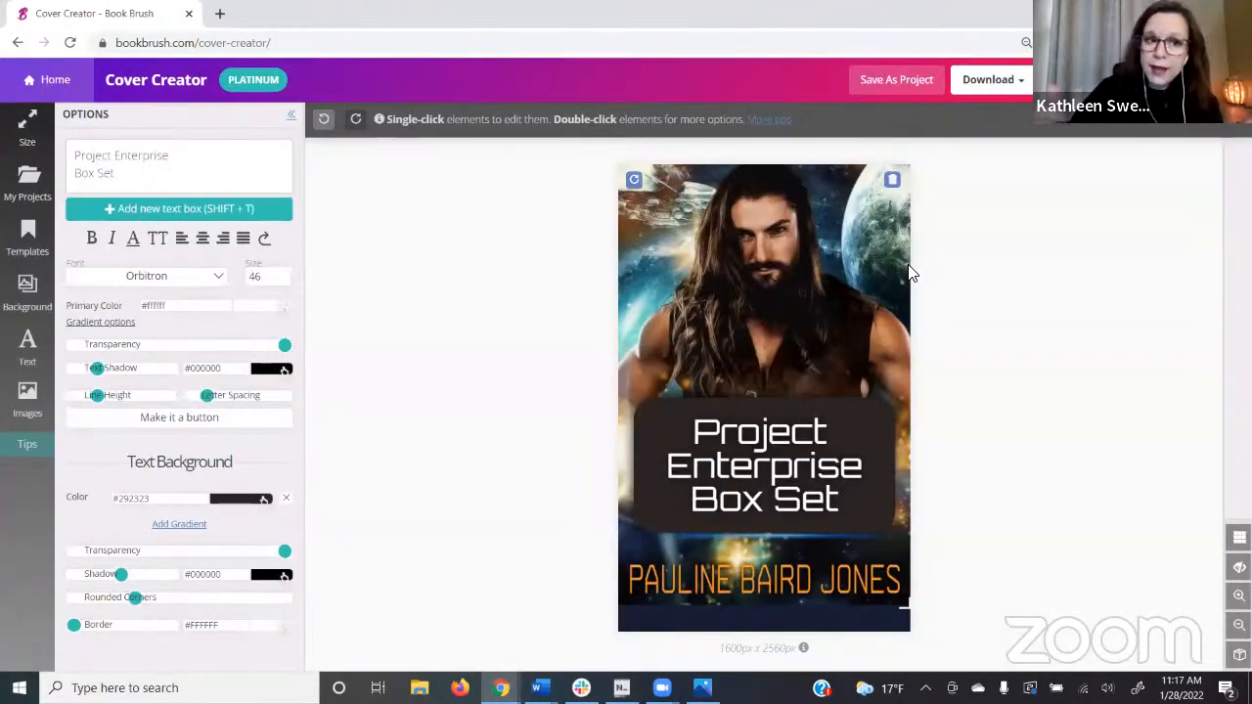
Switch to the Box Set Creator, leaving the cover editor, and start a new spine from scratch
click(1080, 81)
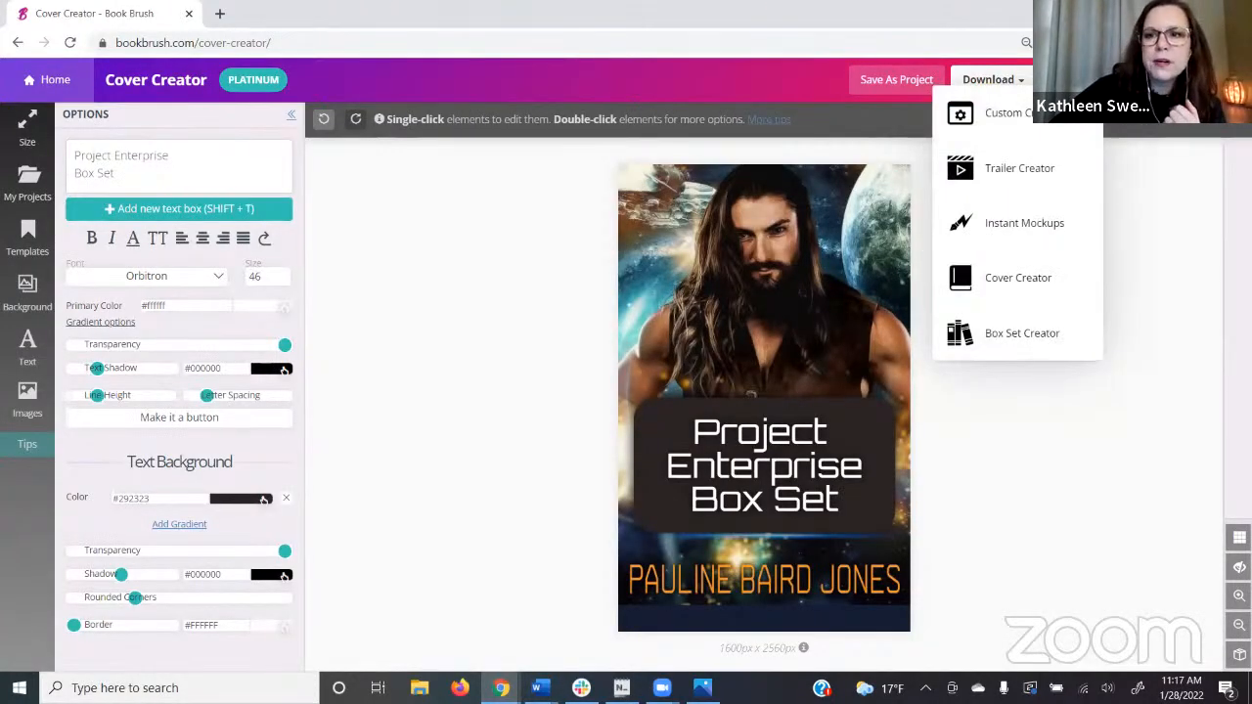
click(1014, 338)
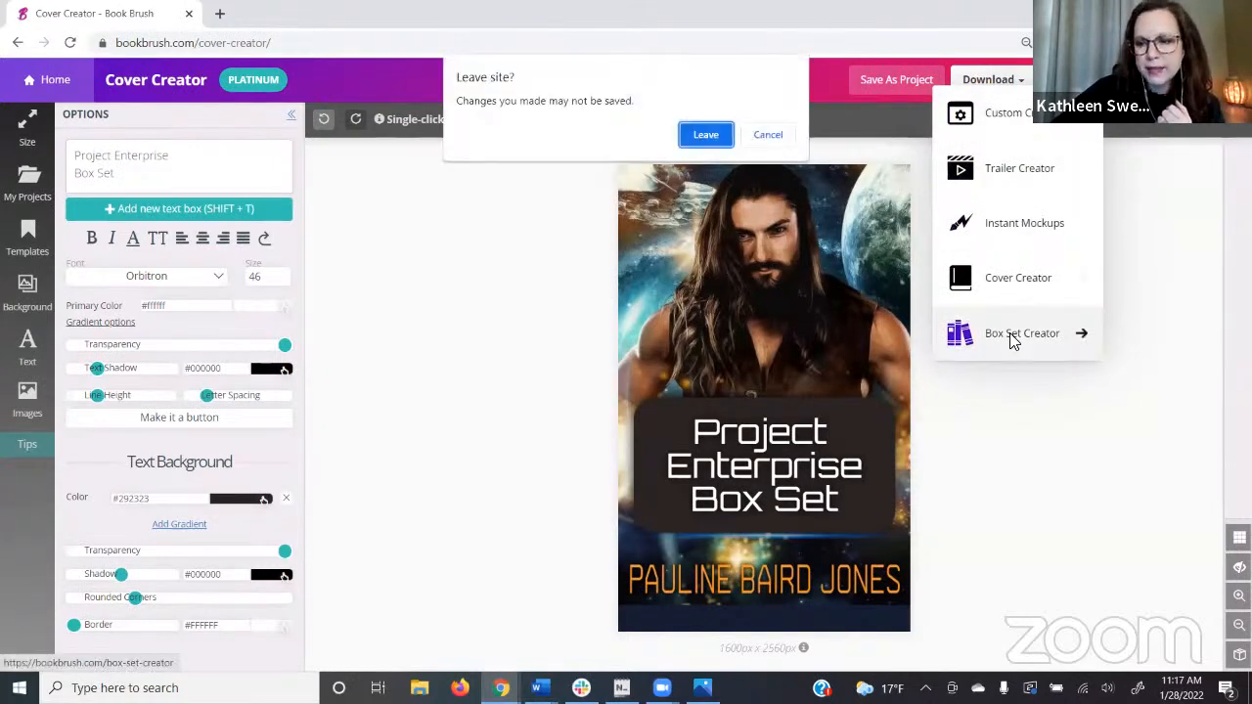
click(703, 140)
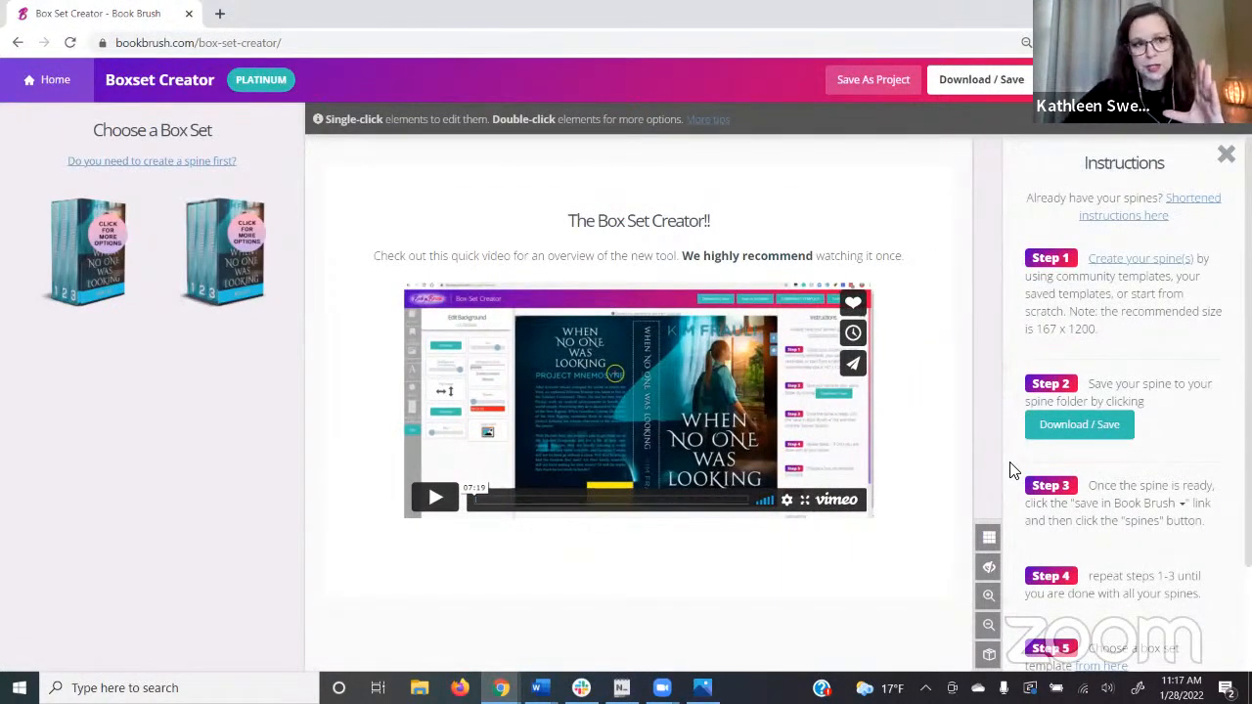
click(95, 162)
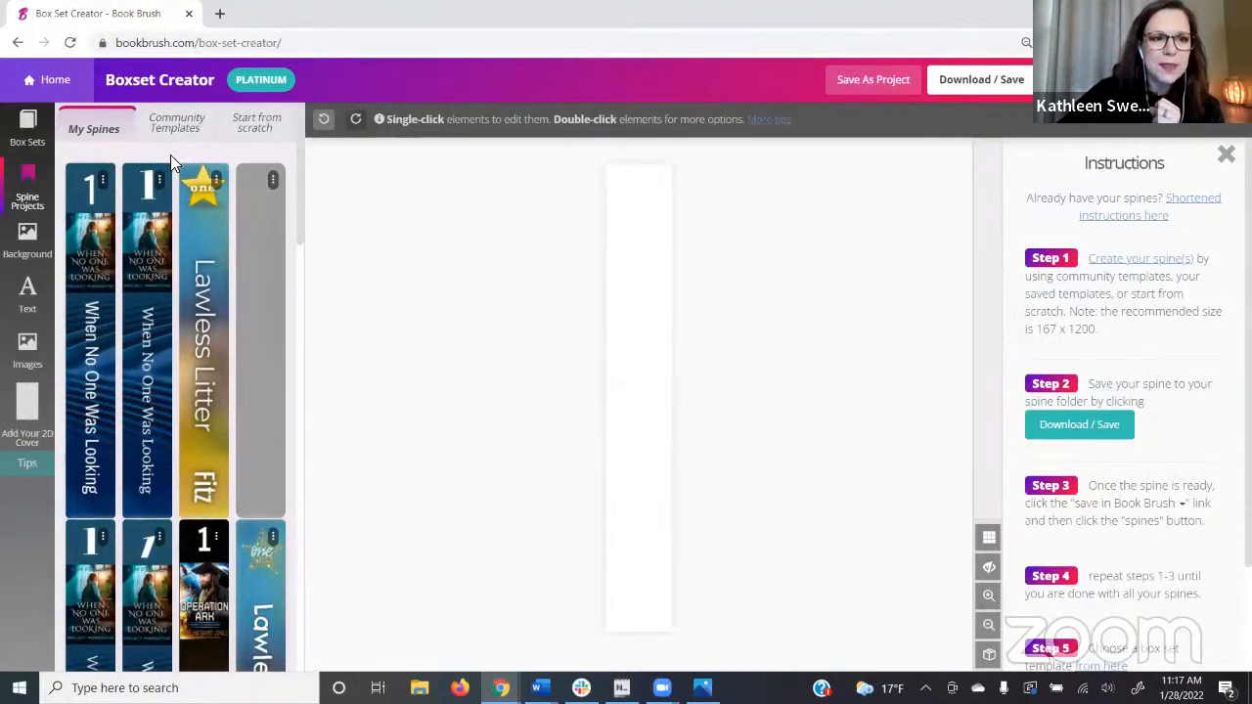
click(261, 124)
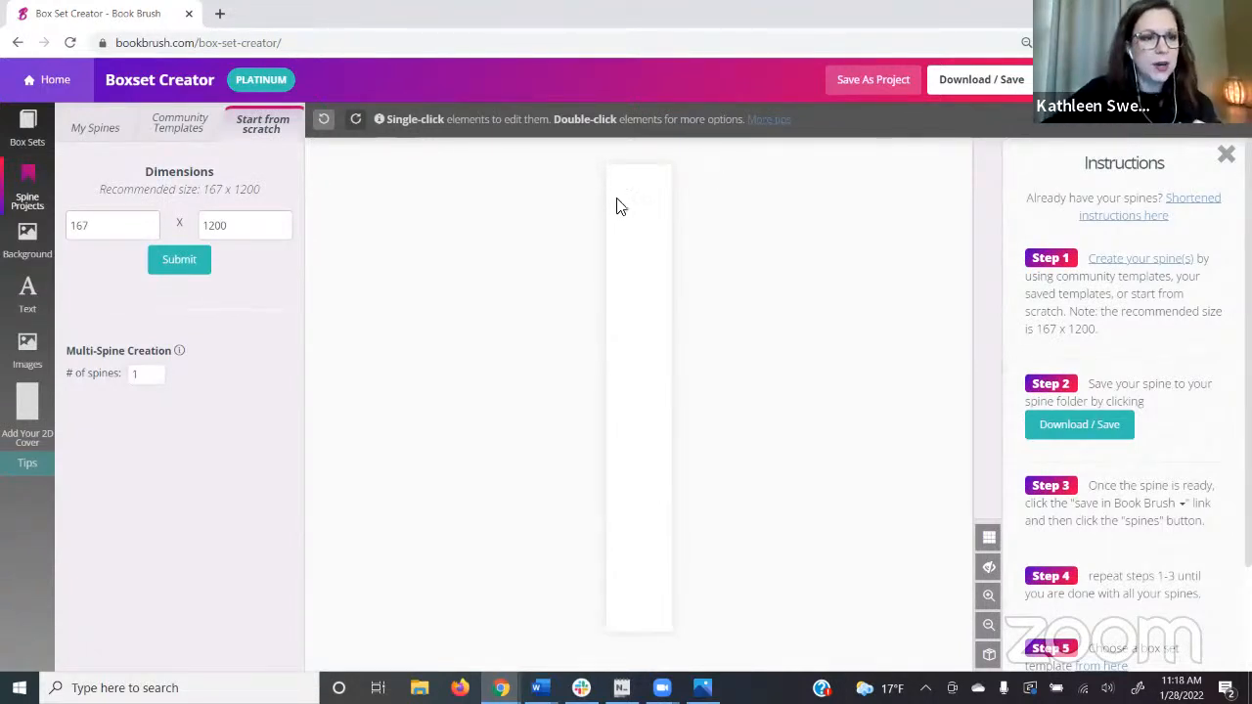
Set up multi-spine creation with 4 spines side by side
mouse_move(68, 357)
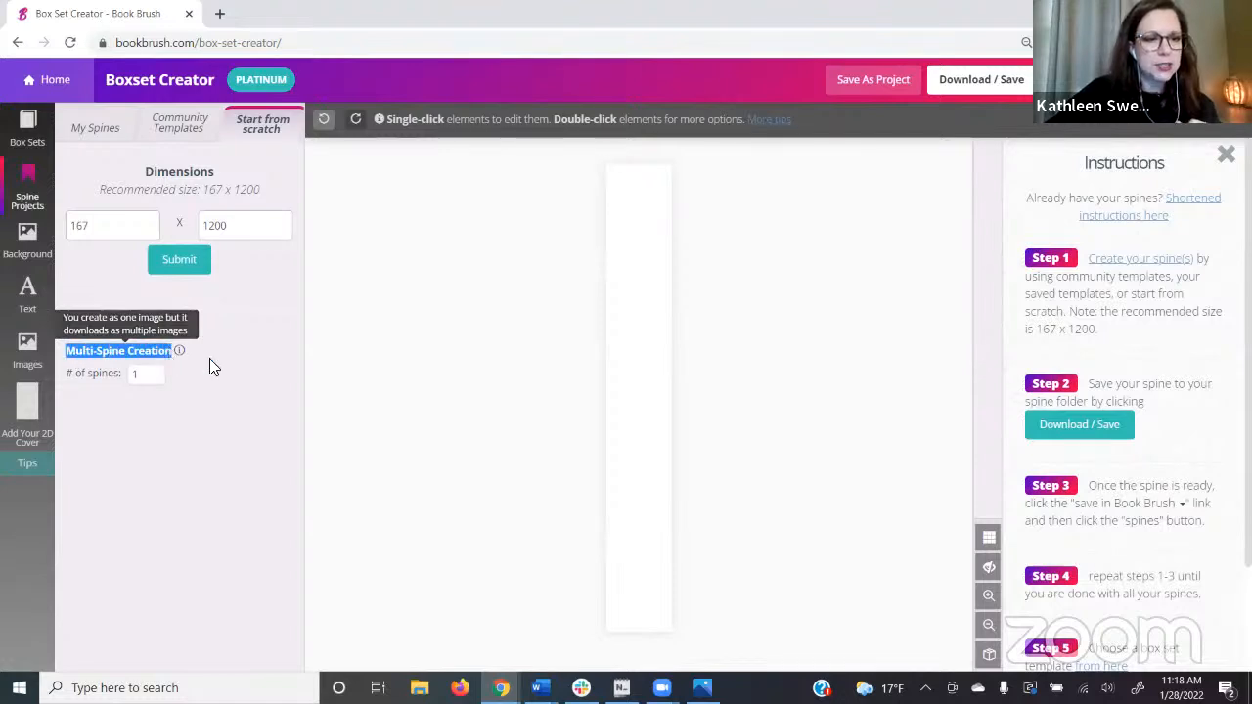
click(155, 370)
click(156, 370)
click(156, 370)
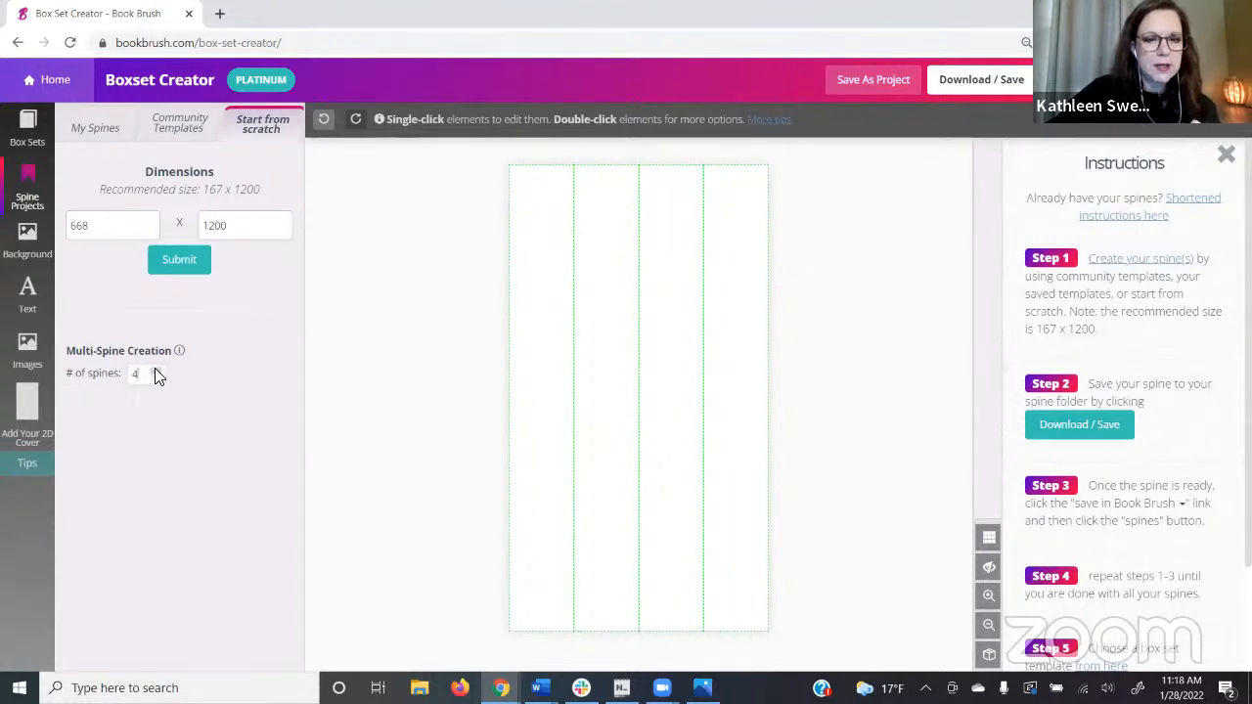
click(156, 380)
click(155, 380)
click(155, 370)
click(156, 370)
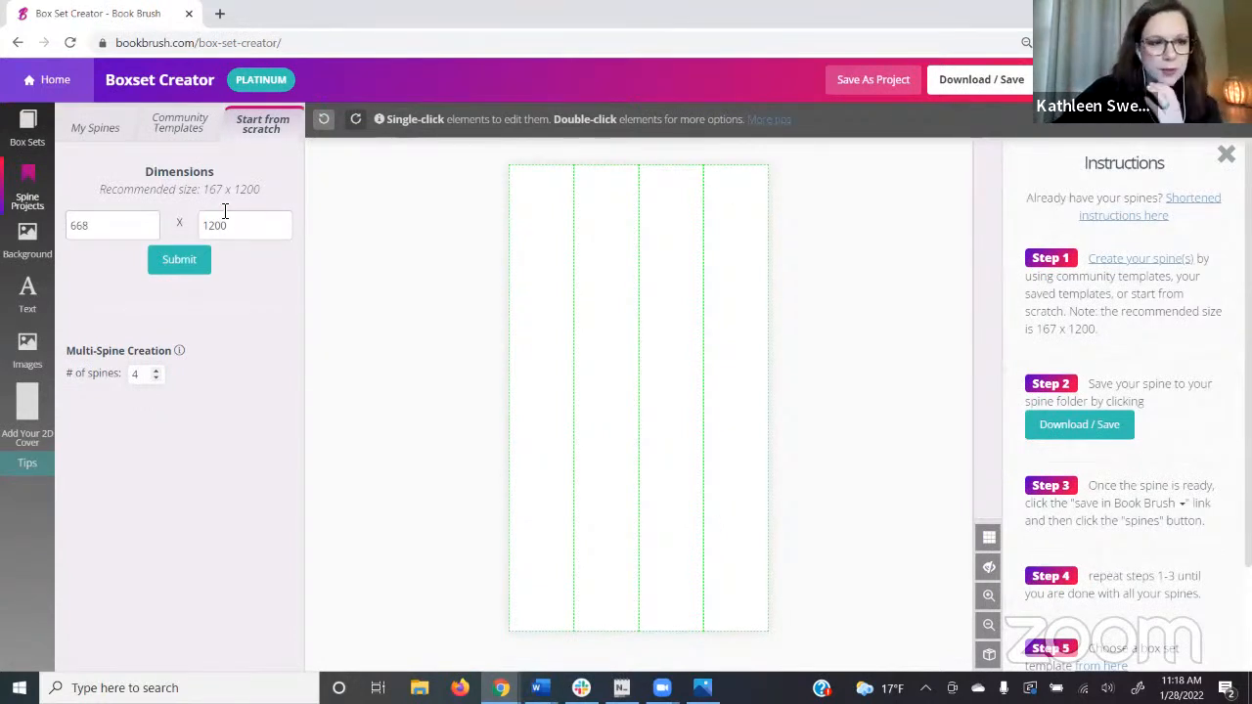
Search the background images for "outer space" and apply the sunrise over Earth's horizon to the spines
click(35, 242)
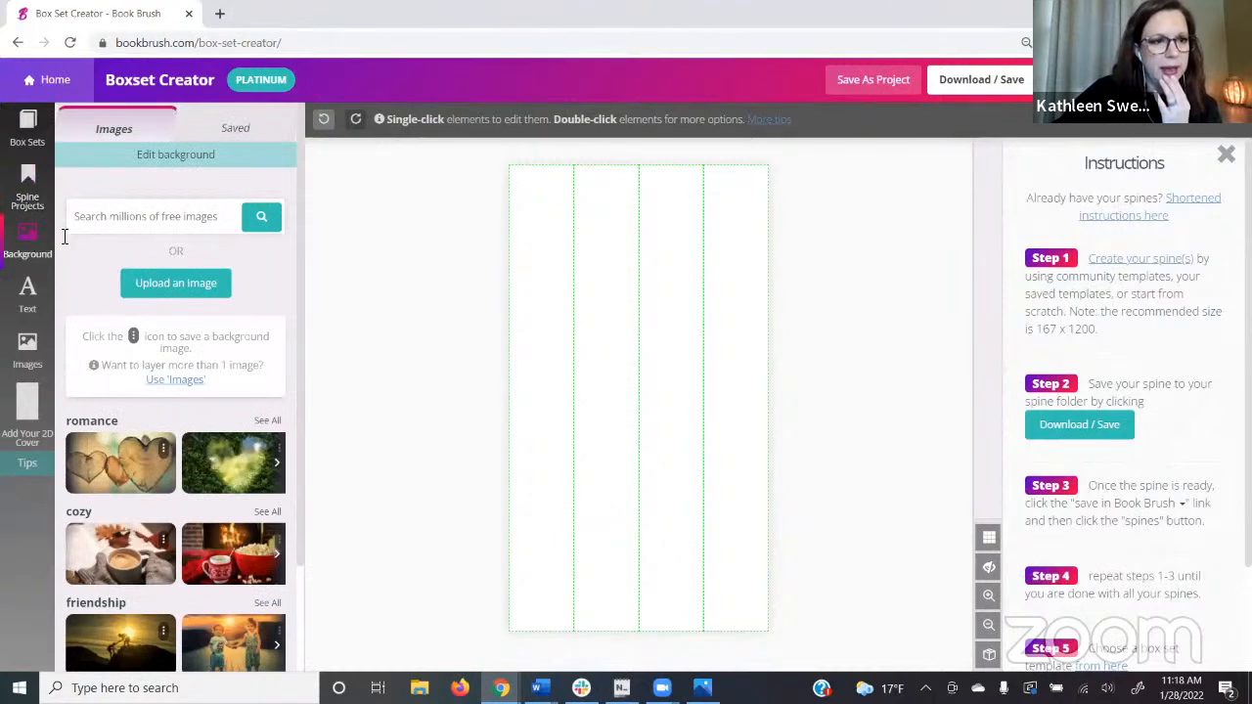
click(147, 215)
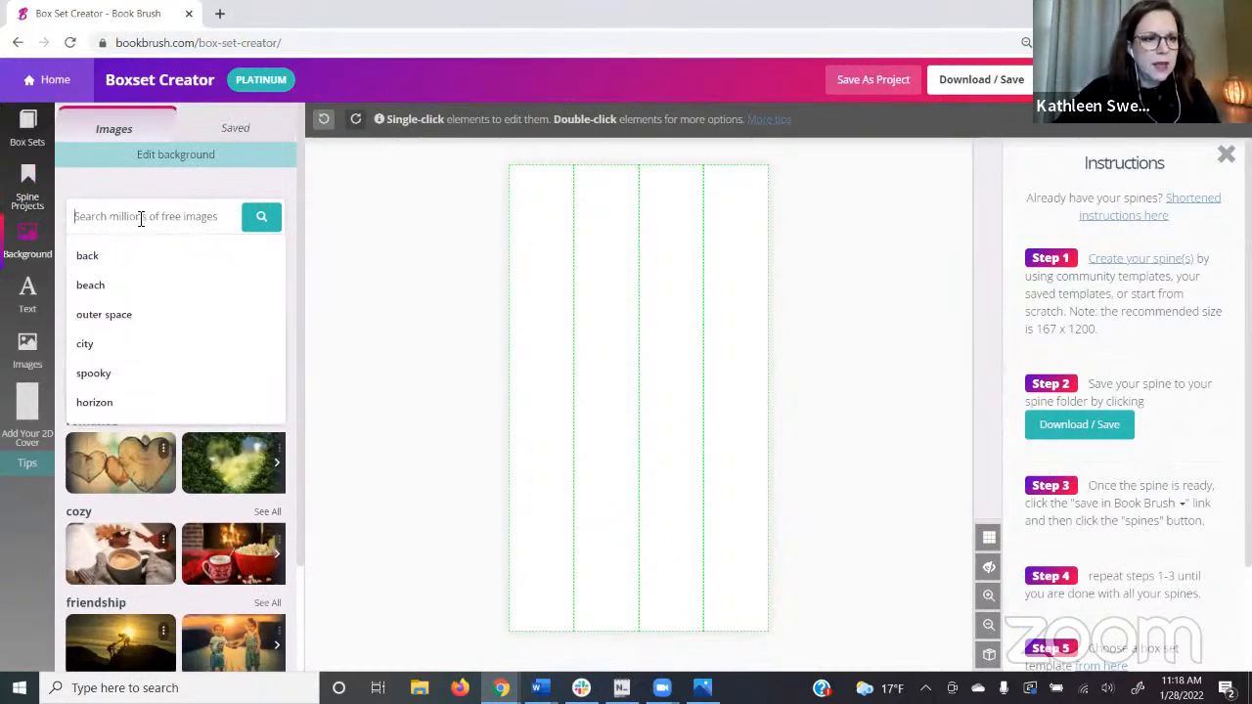
click(129, 301)
click(262, 219)
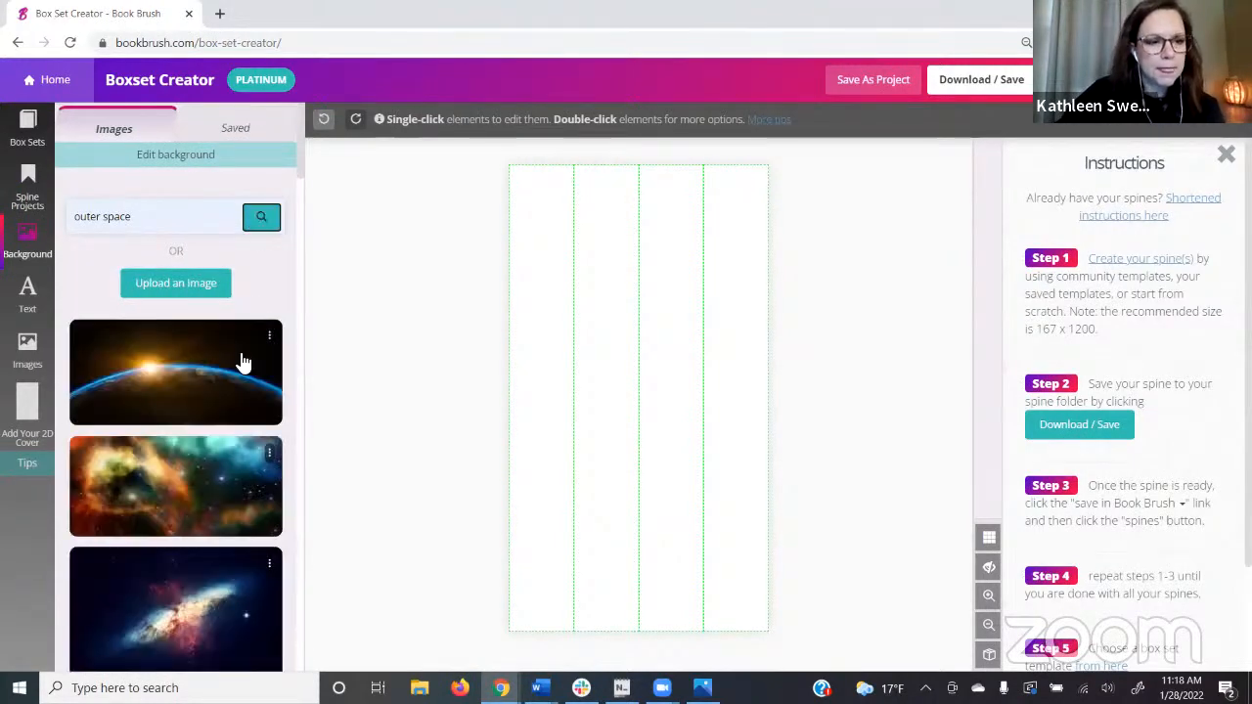
click(202, 372)
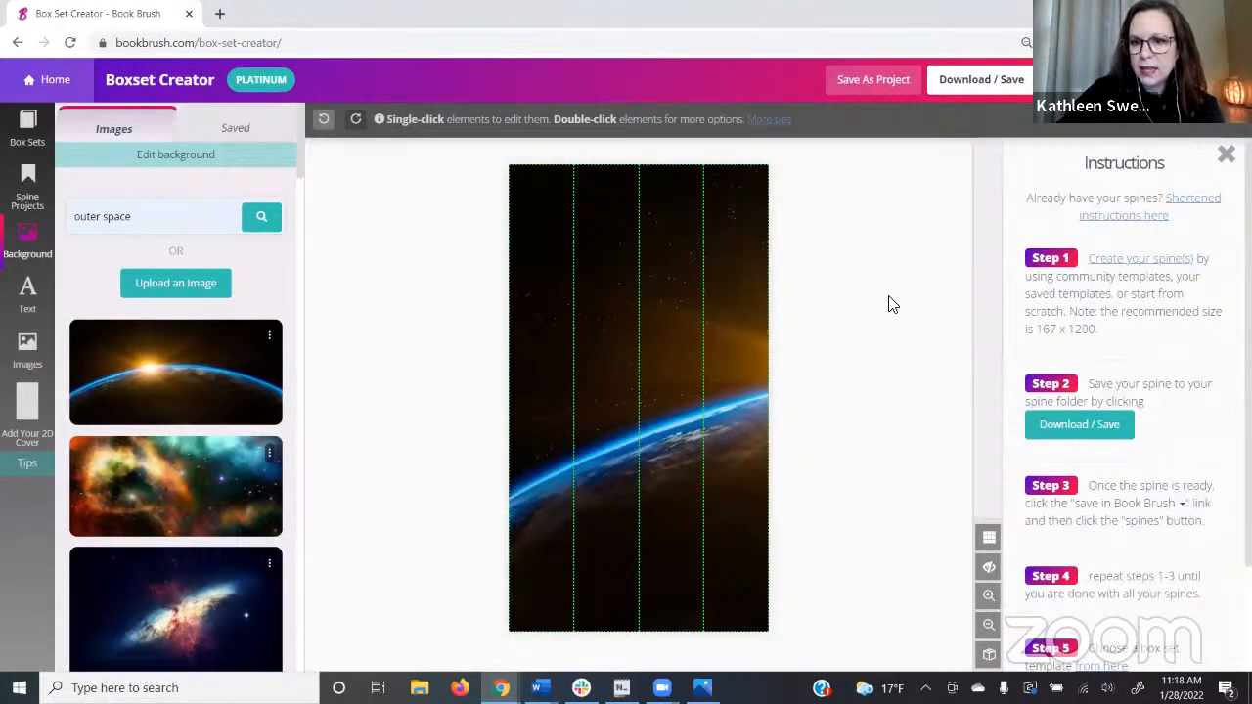
Reposition and slightly enlarge the background so the sun sits on the fourth spine, showing elements outside the preview only while adjusting
click(863, 351)
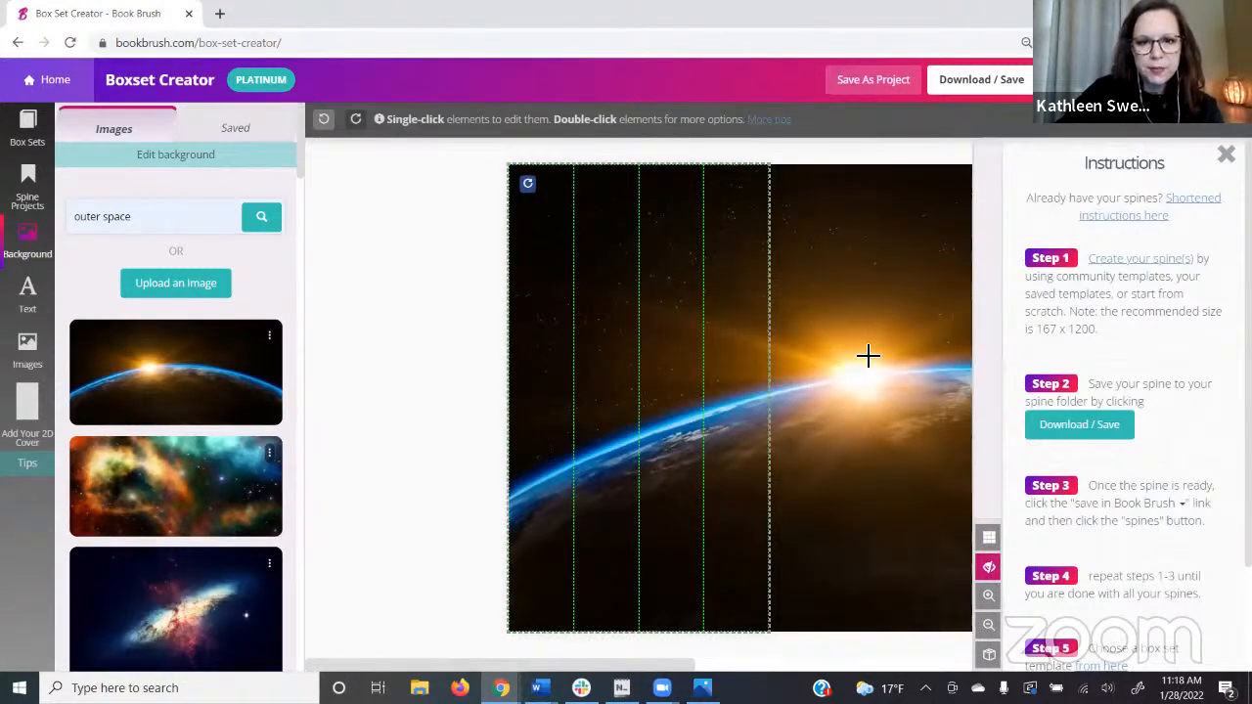
drag(867, 357, 768, 353)
drag(415, 630, 393, 639)
drag(742, 434, 732, 430)
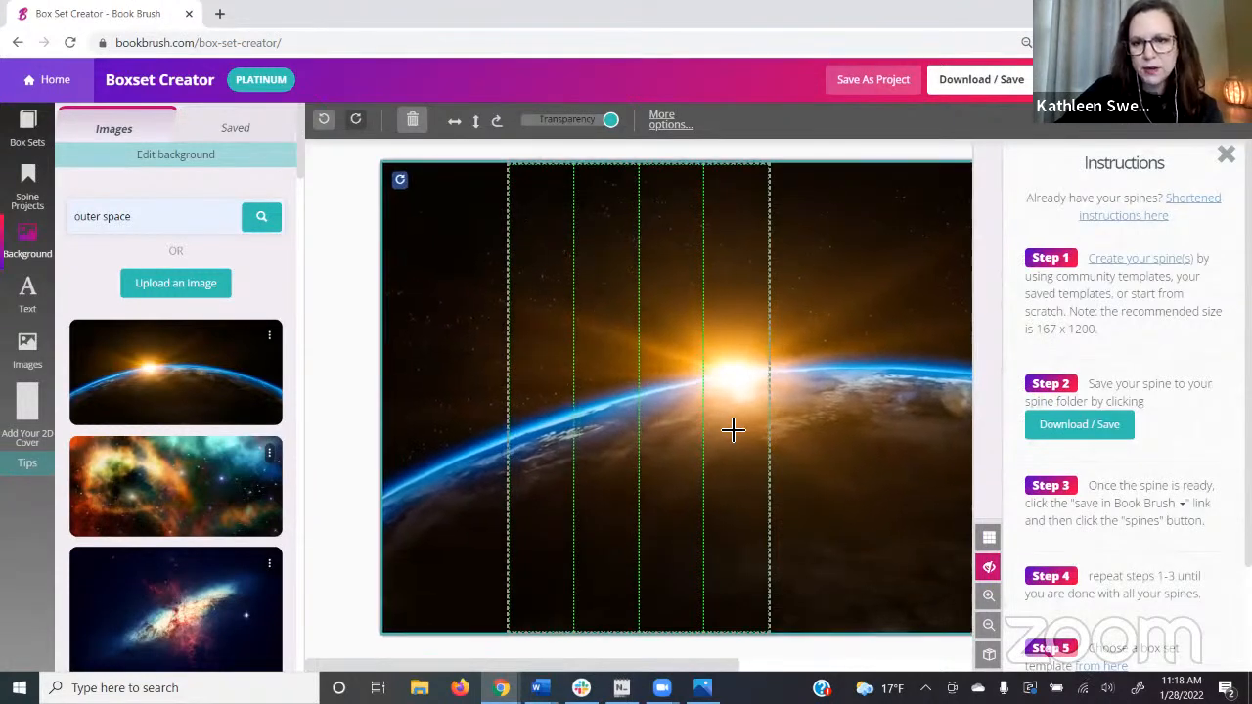
click(987, 567)
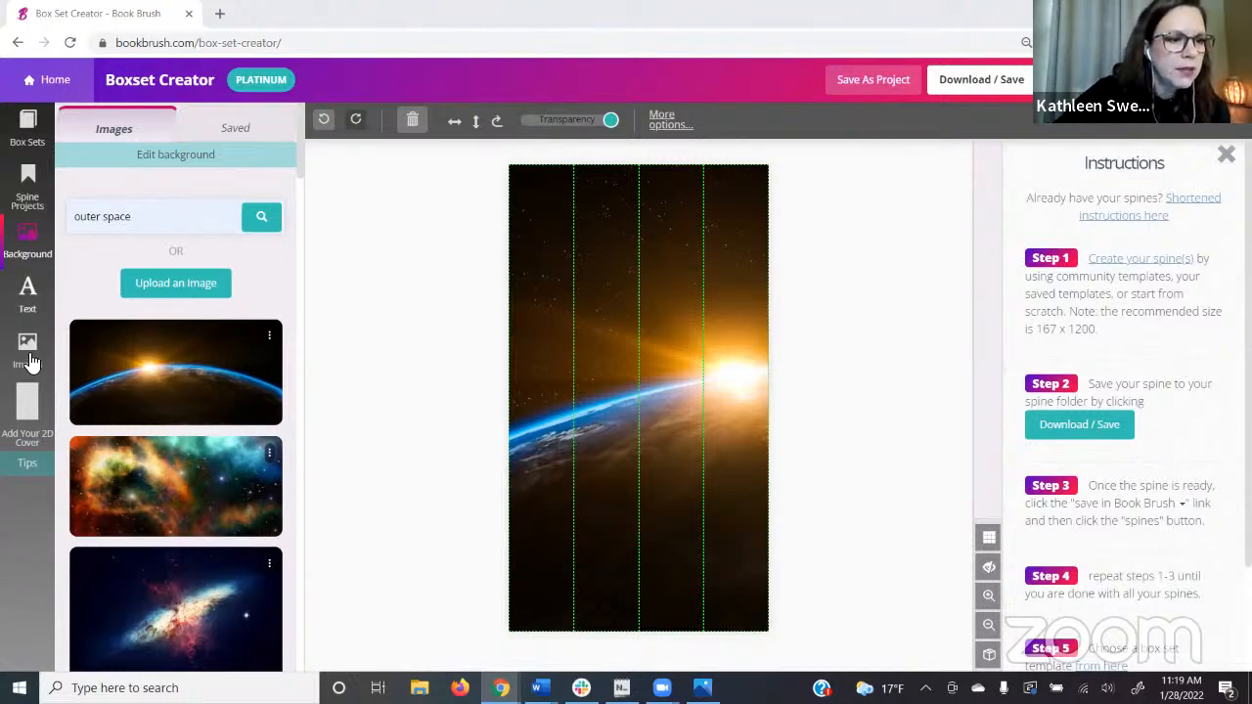
Add the Operation Ark 2D cover, shrink it to one spine's width and place it at the bottom of the first spine
click(26, 421)
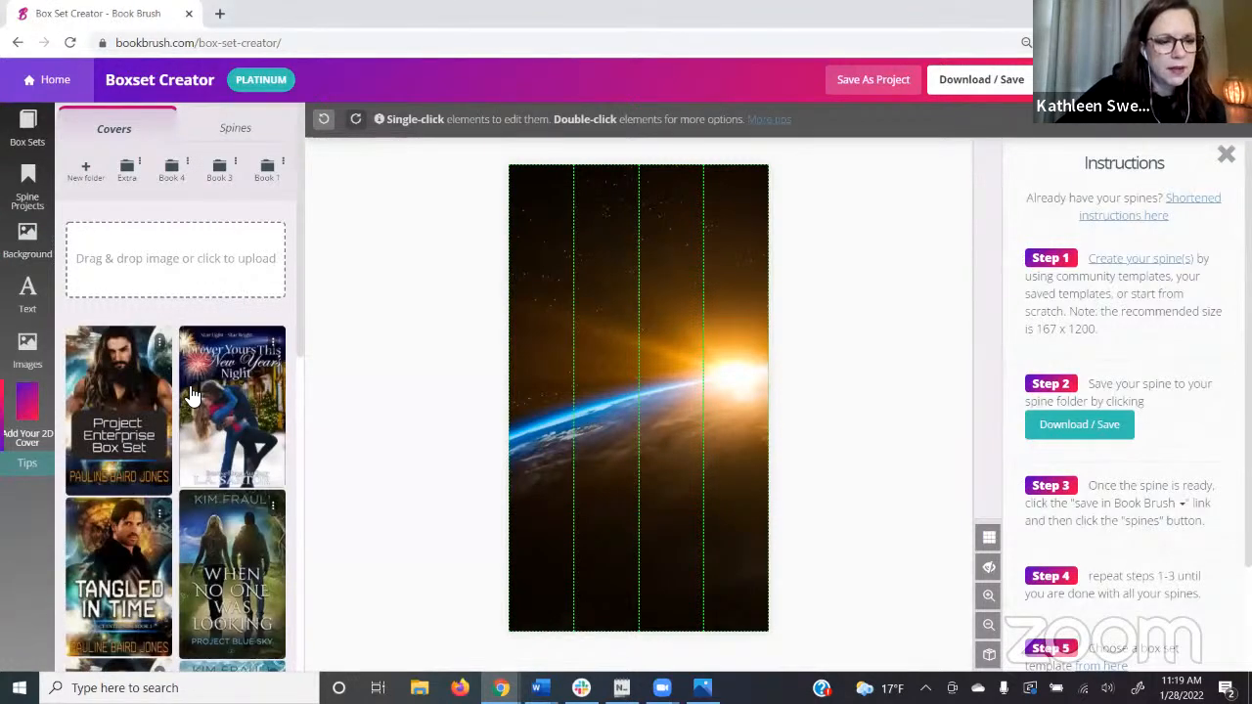
scroll(201, 399, down, 2)
scroll(203, 399, down, 3)
scroll(205, 411, down, 2)
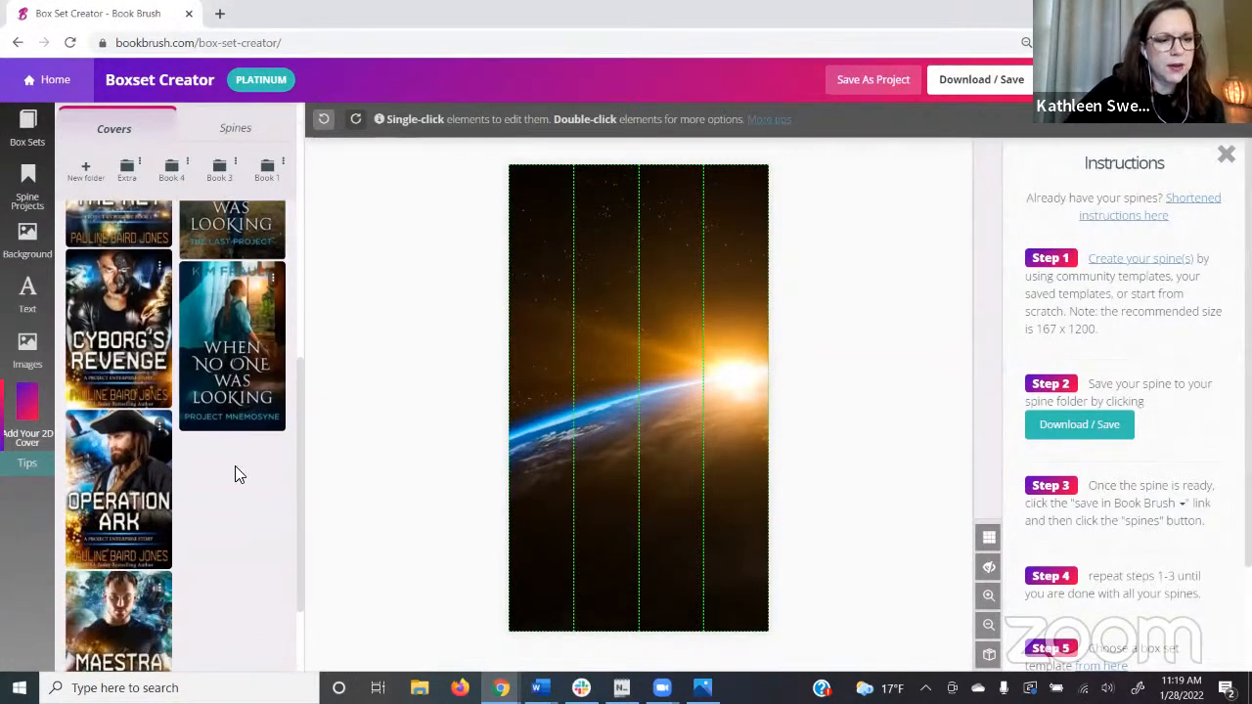
click(135, 505)
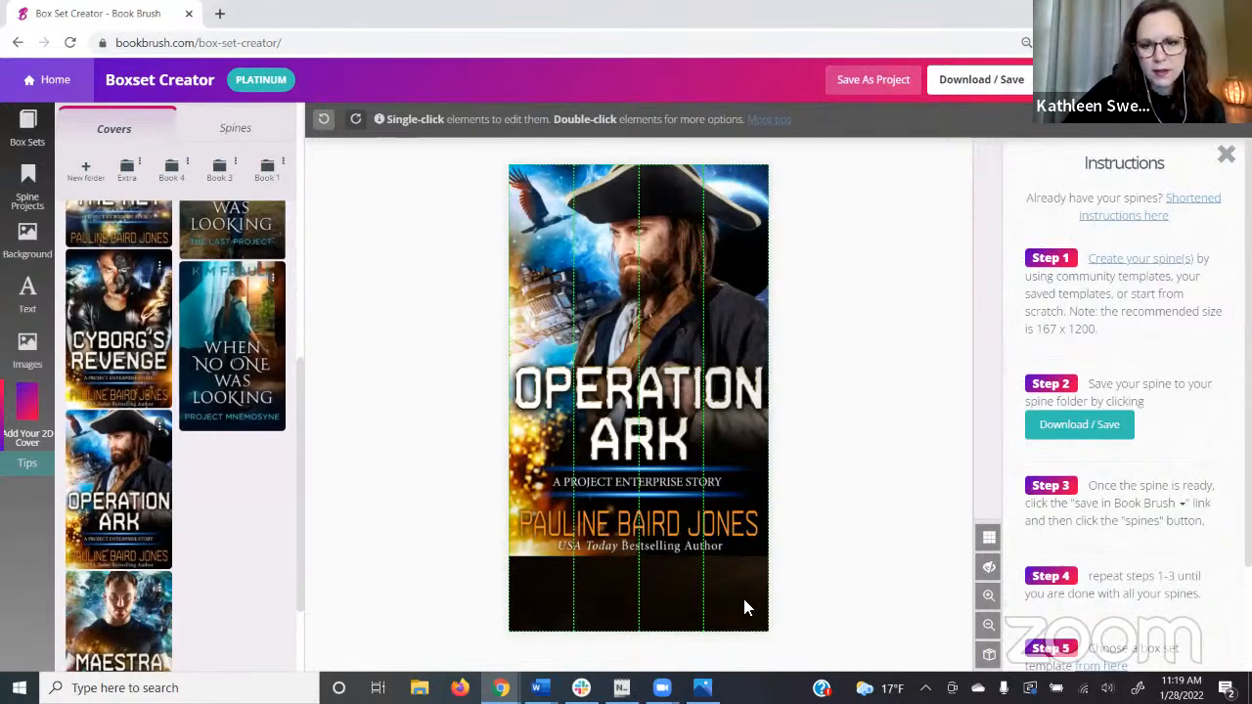
click(766, 555)
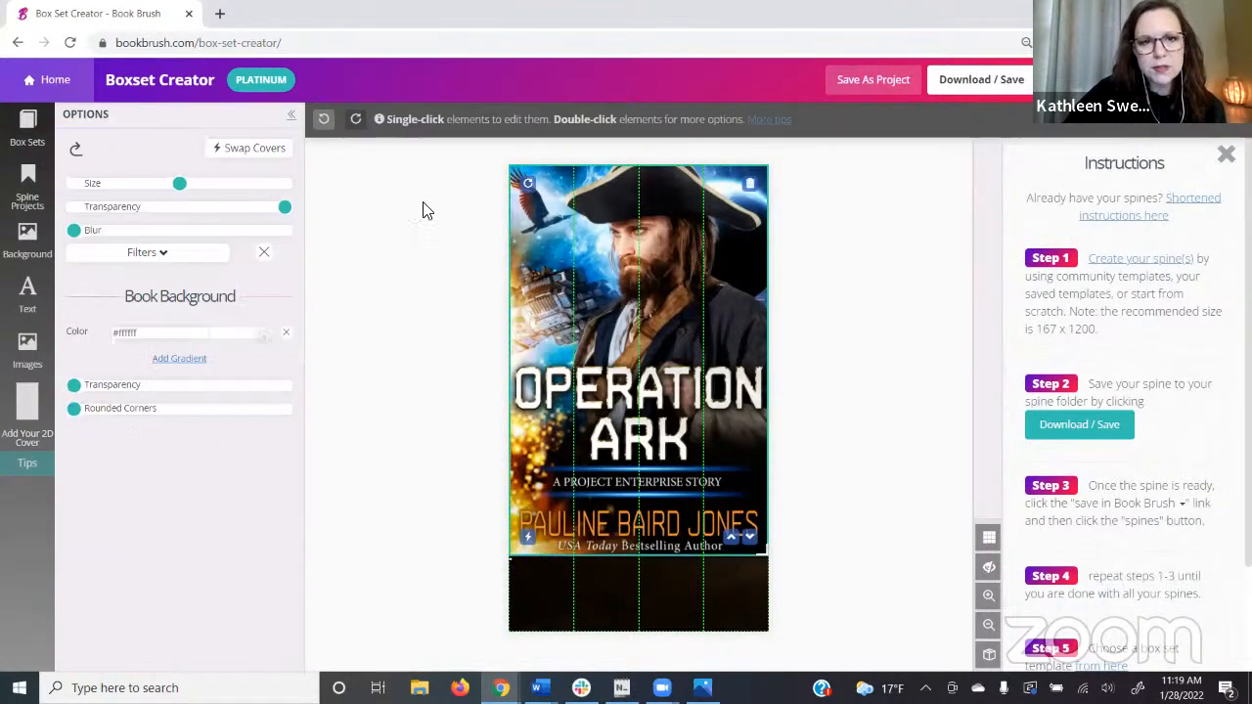
drag(180, 186, 88, 179)
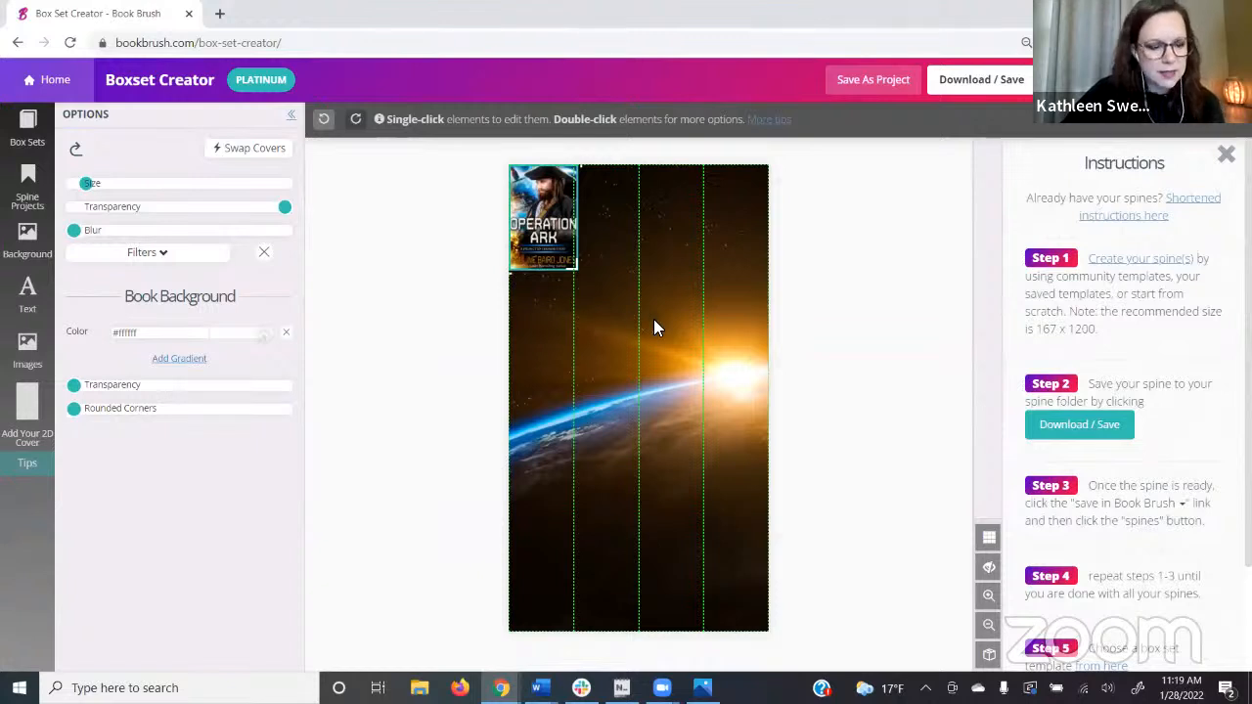
drag(575, 266, 543, 592)
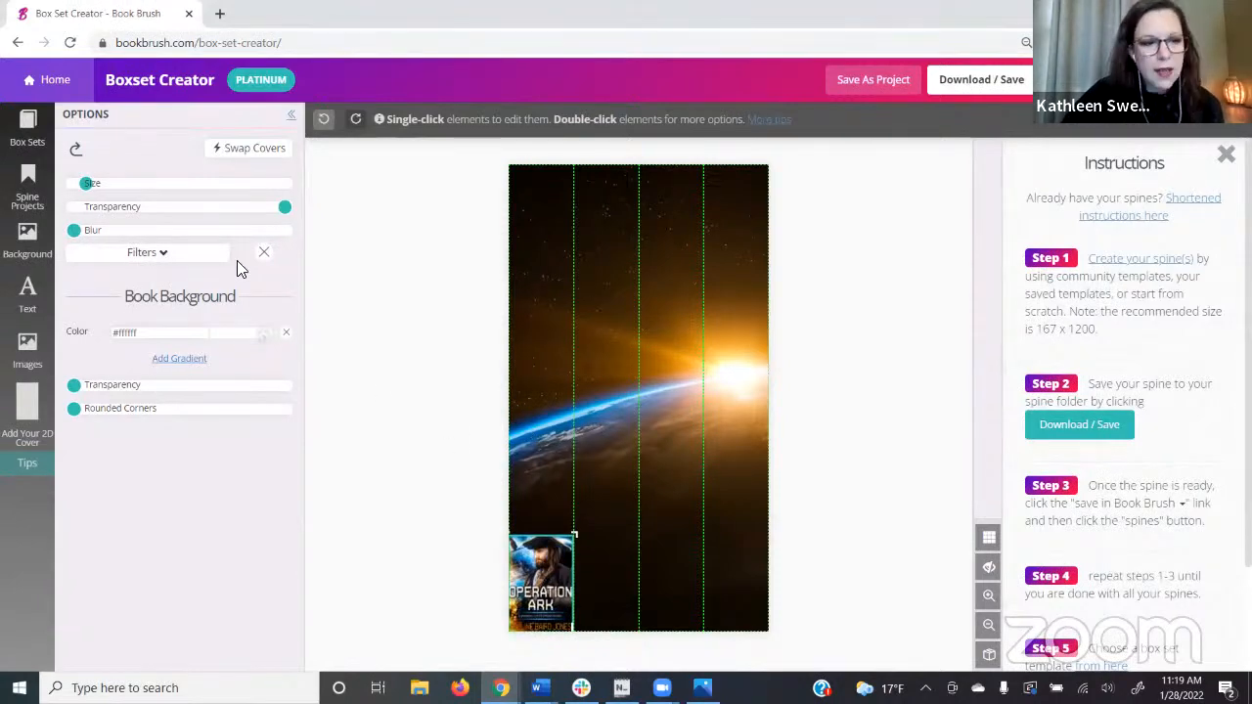
Add a text element reading "Operation Ark" to the spine design
click(28, 294)
click(196, 167)
drag(171, 178, 72, 174)
text(PEra)
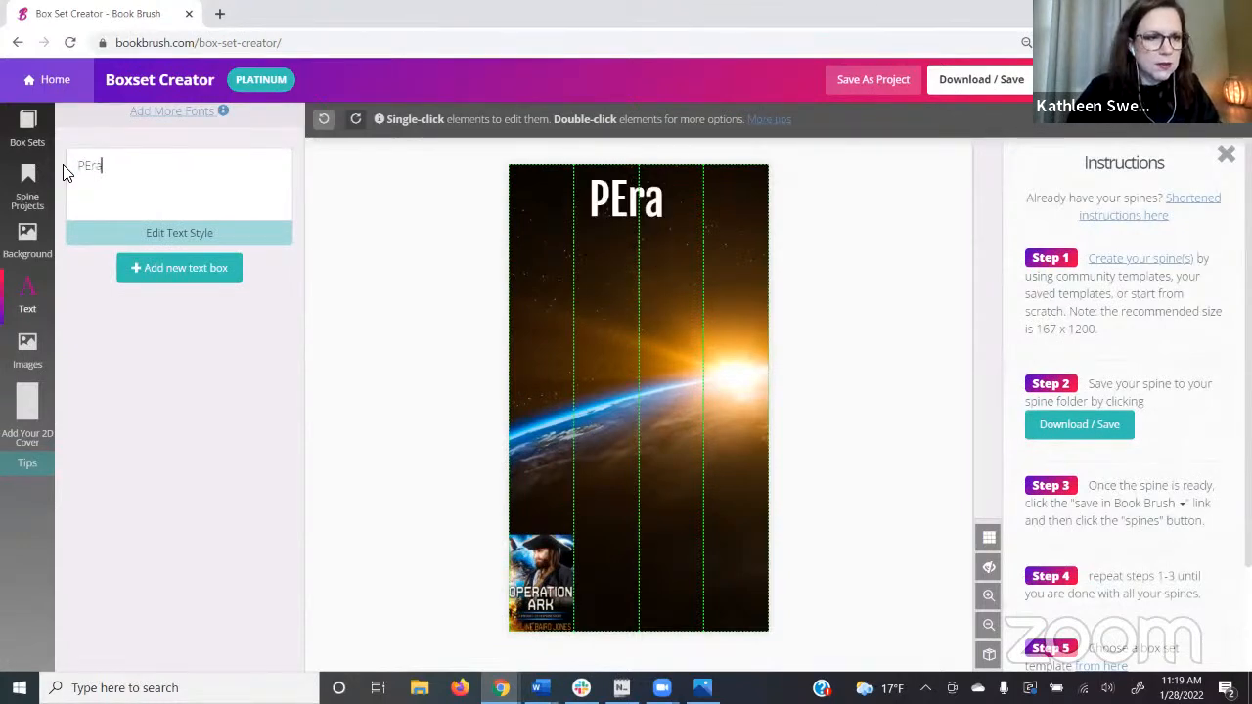
key(BackSpace)
key(BackSpace)
key(BackSpace)
key(BackSpace)
text(Op)
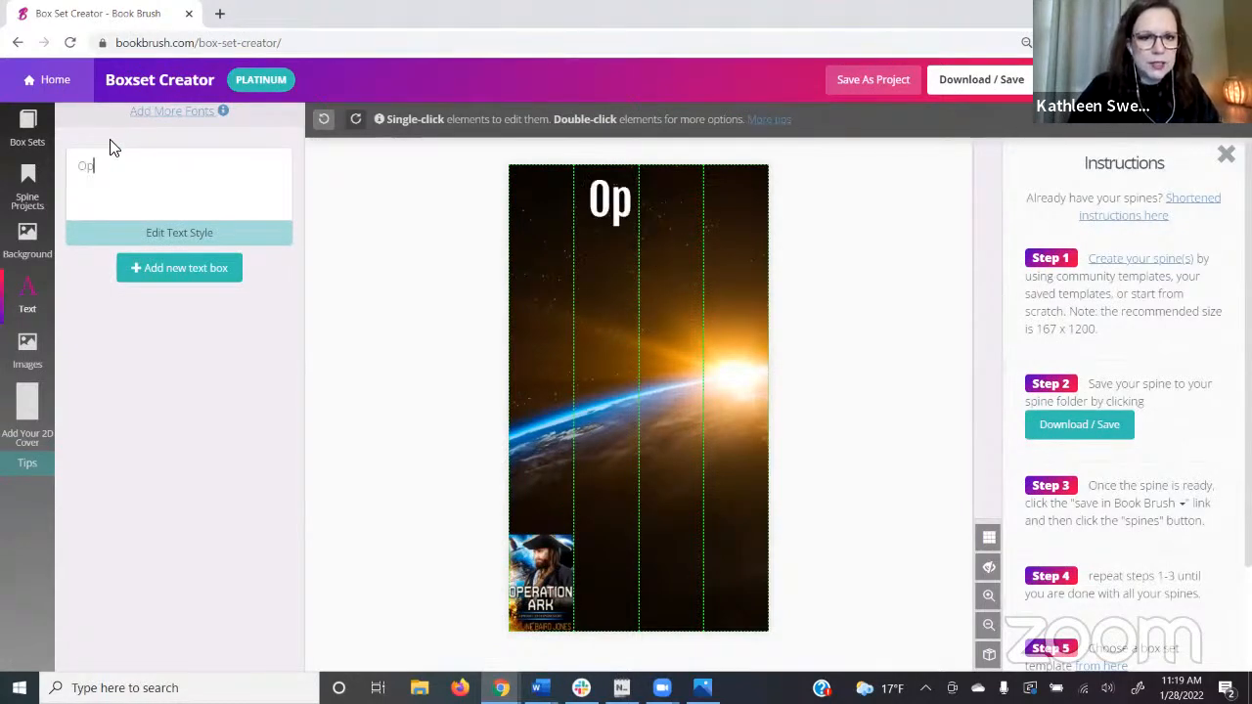
text(eration Ark)
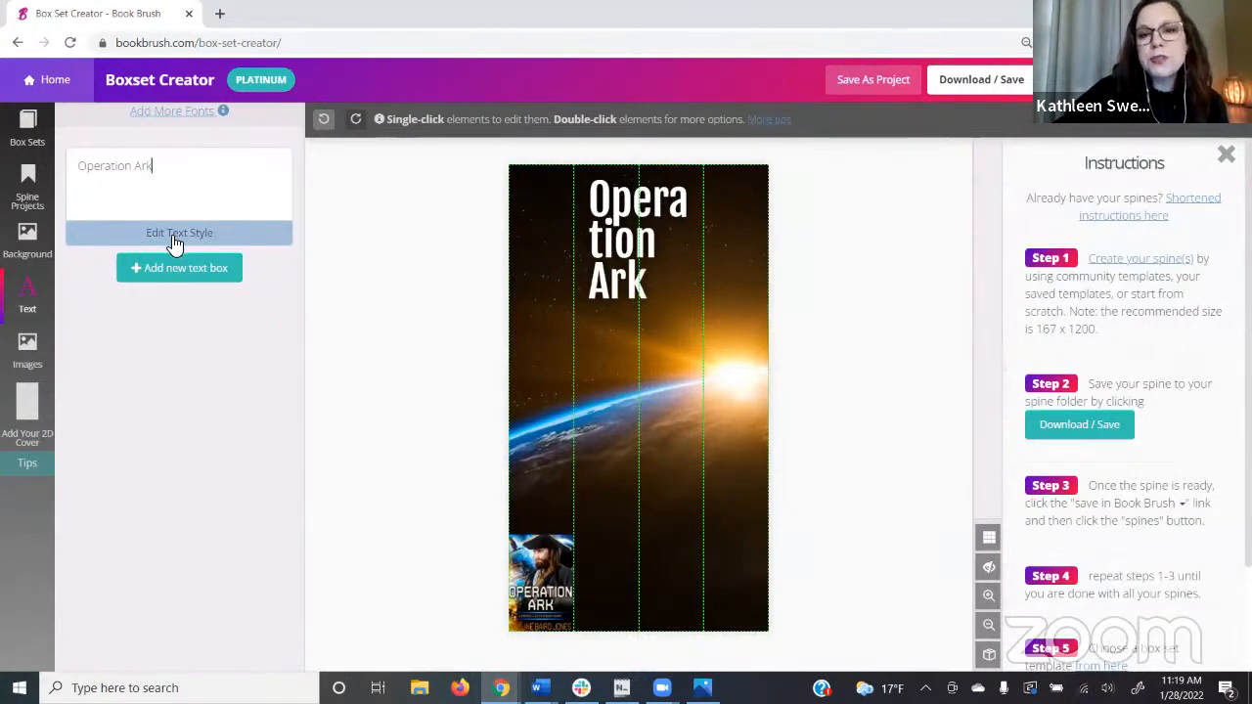
Widen the Operation Ark text box to fit one line, rotate it 90 degrees clockwise and move it onto the first spine
drag(594, 186, 613, 303)
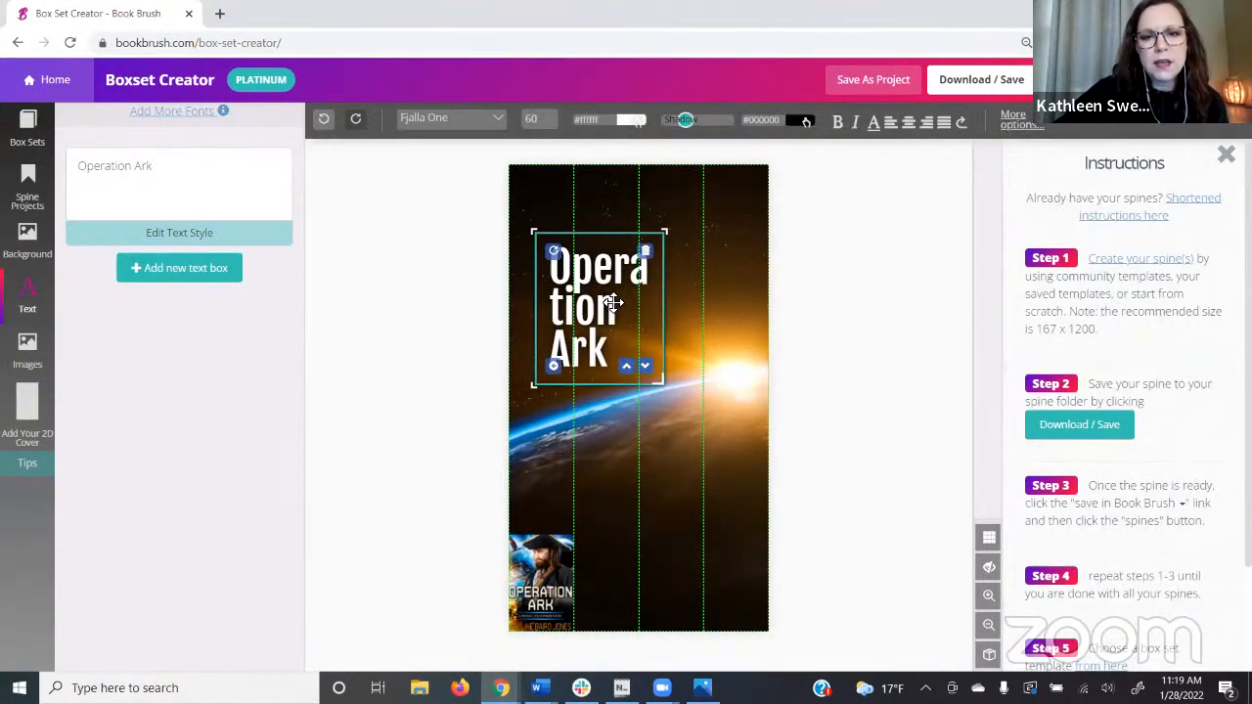
drag(665, 224, 953, 252)
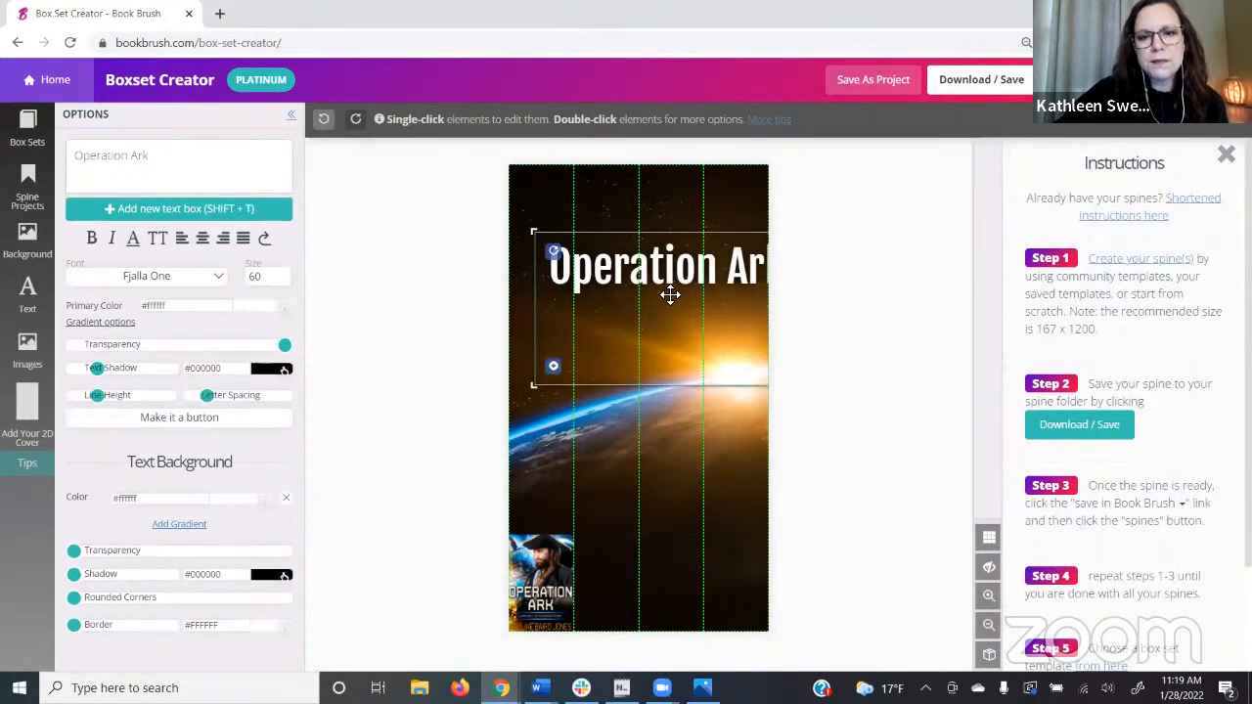
drag(674, 291, 633, 342)
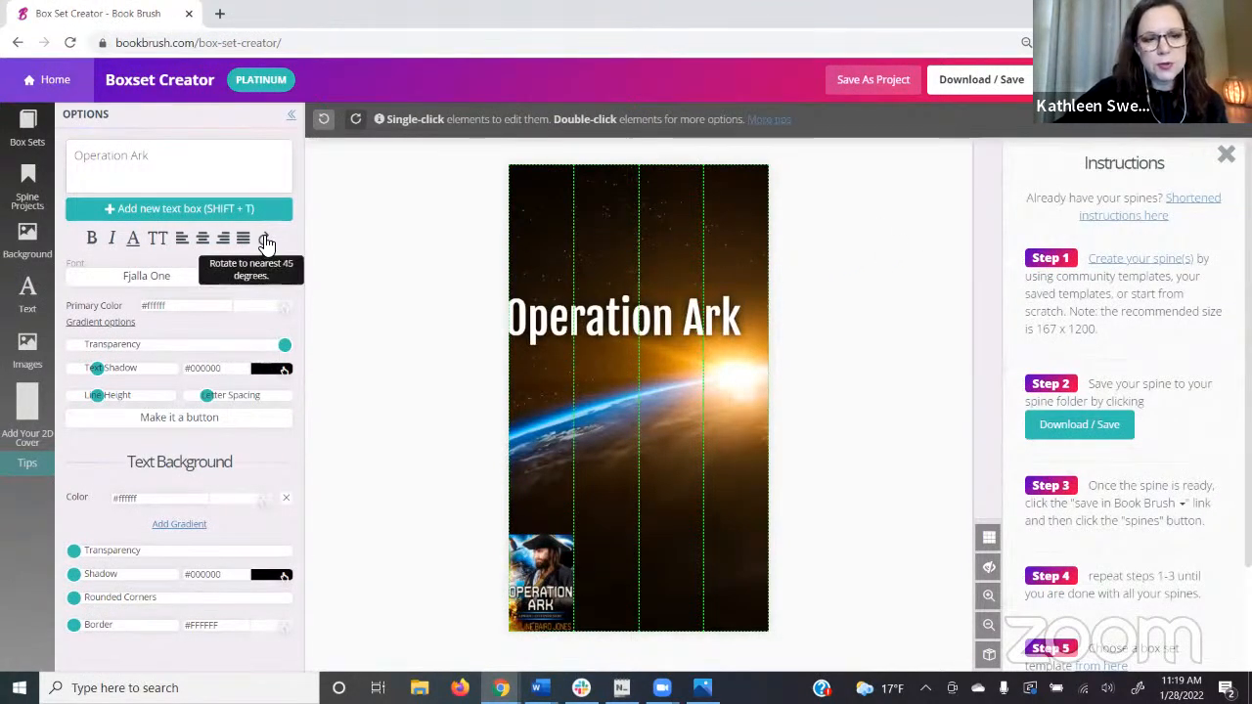
click(265, 240)
click(265, 240)
drag(748, 279, 534, 322)
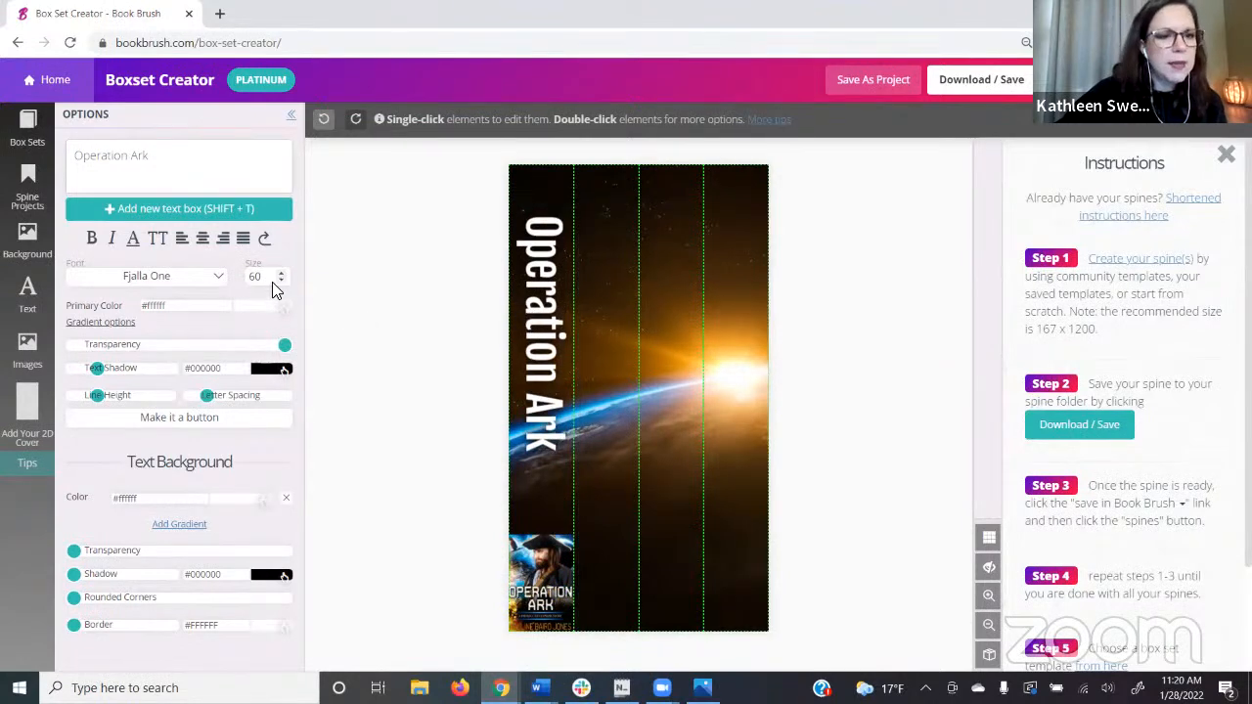
Set the Operation Ark title's font size to 45 and recentre it on the first spine above the cover
click(279, 281)
click(279, 281)
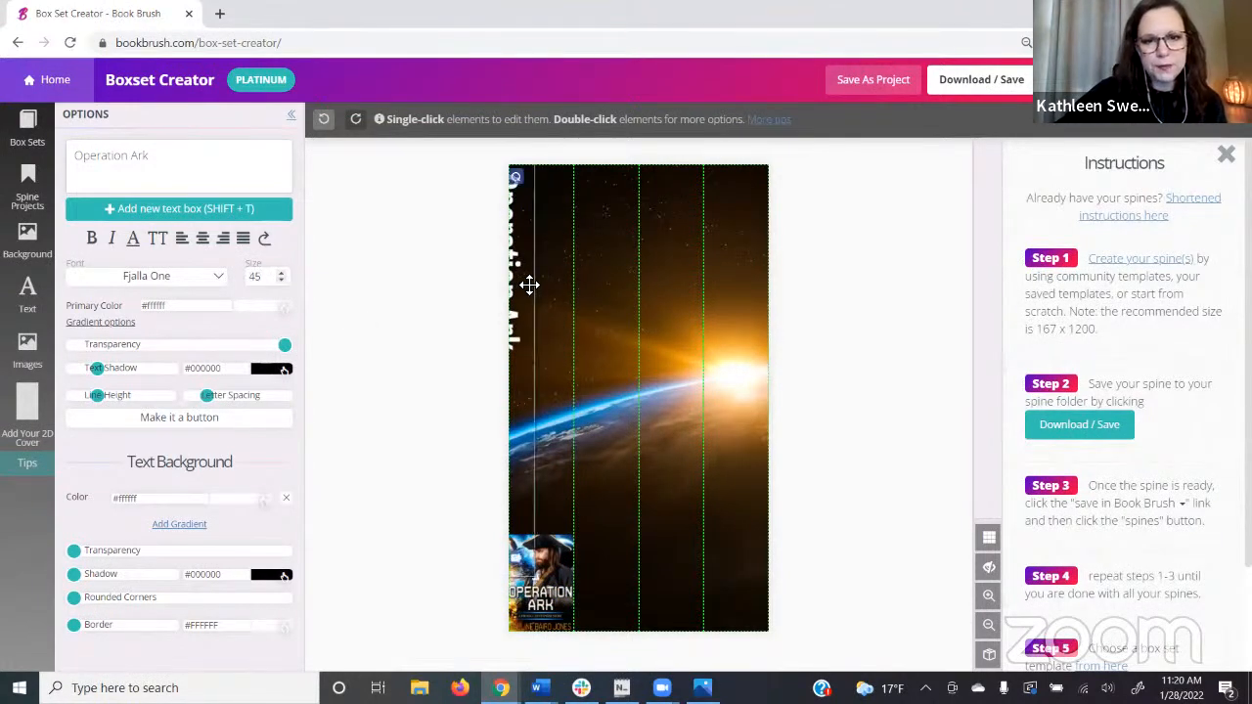
click(554, 310)
drag(554, 310, 562, 317)
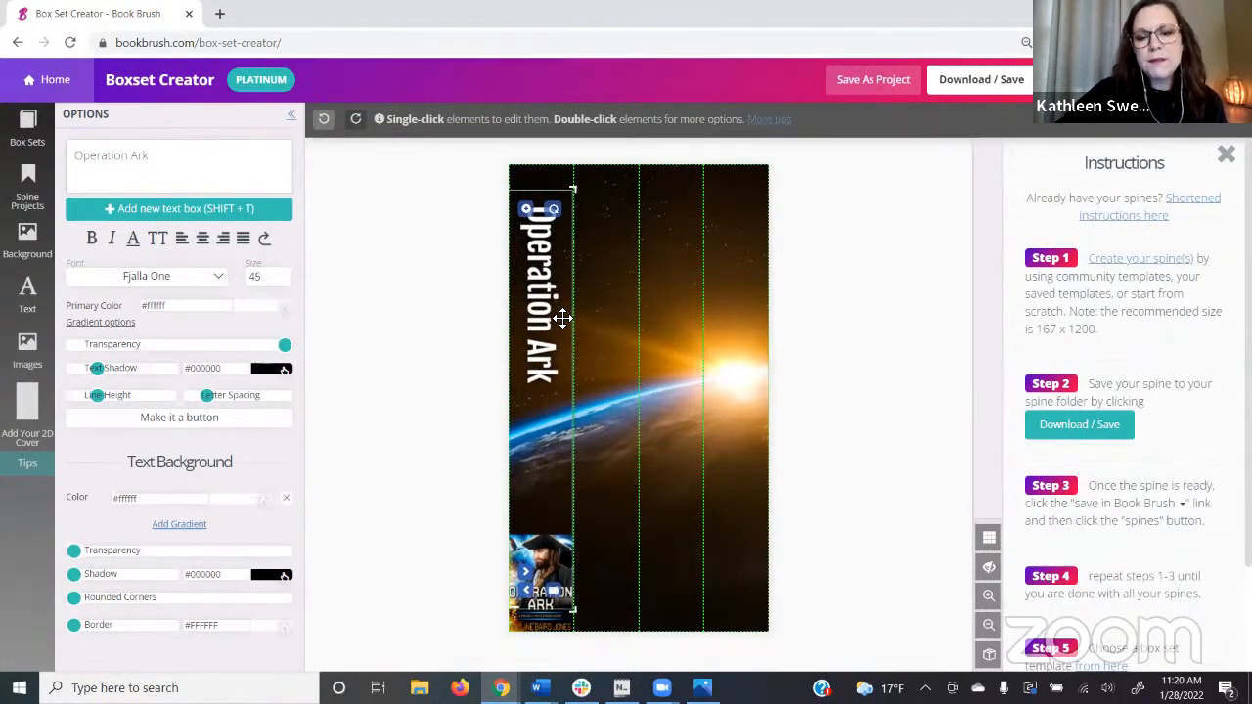
click(863, 433)
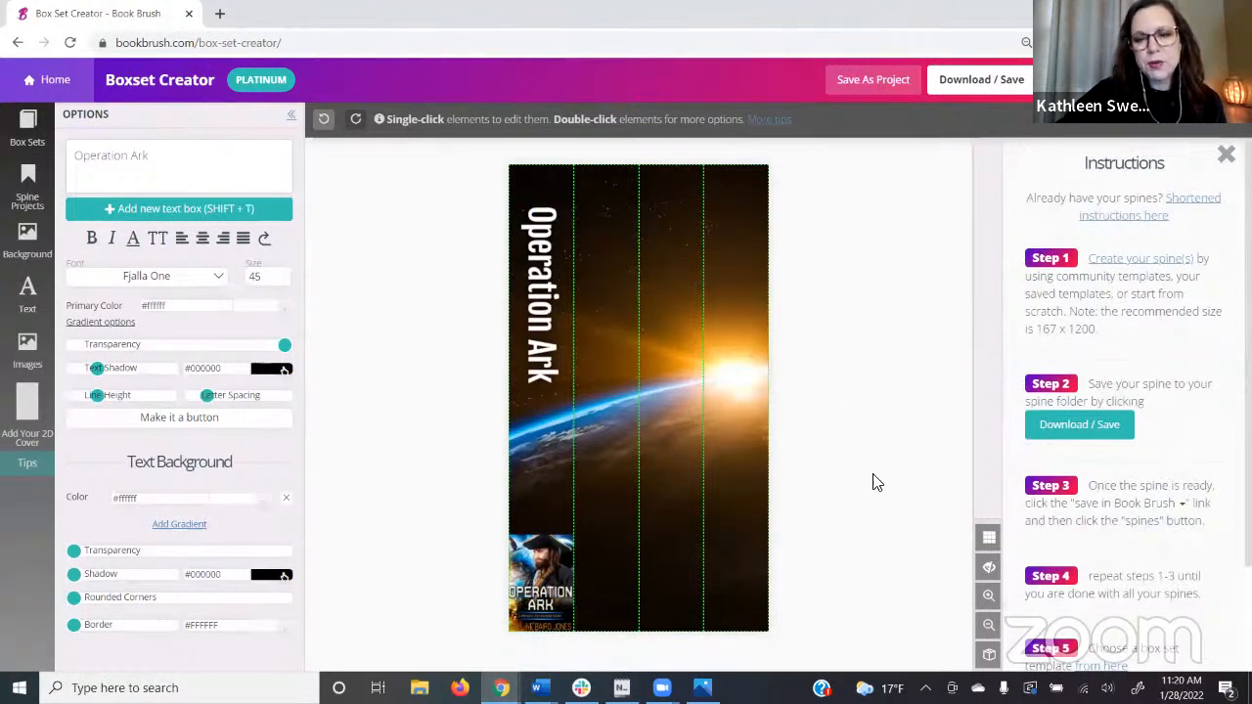
Show elements outside the preview area and duplicate the Operation Ark title onto the second, third and fourth spines
click(989, 568)
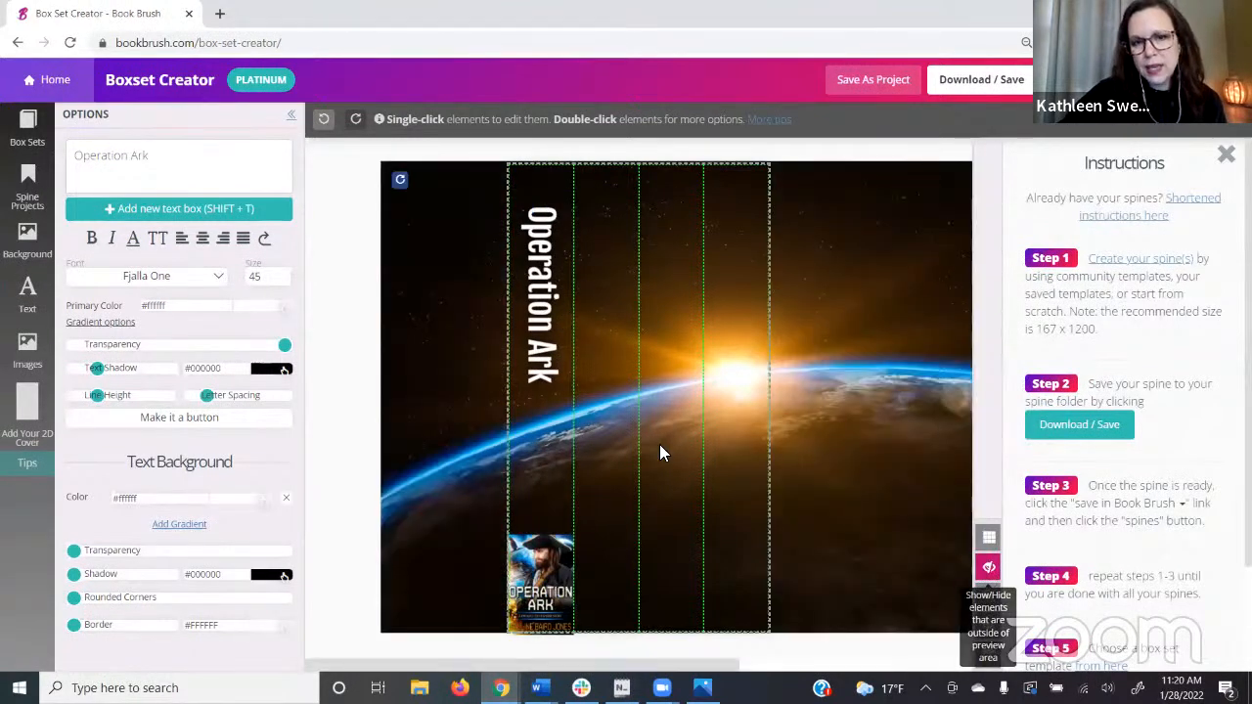
click(530, 213)
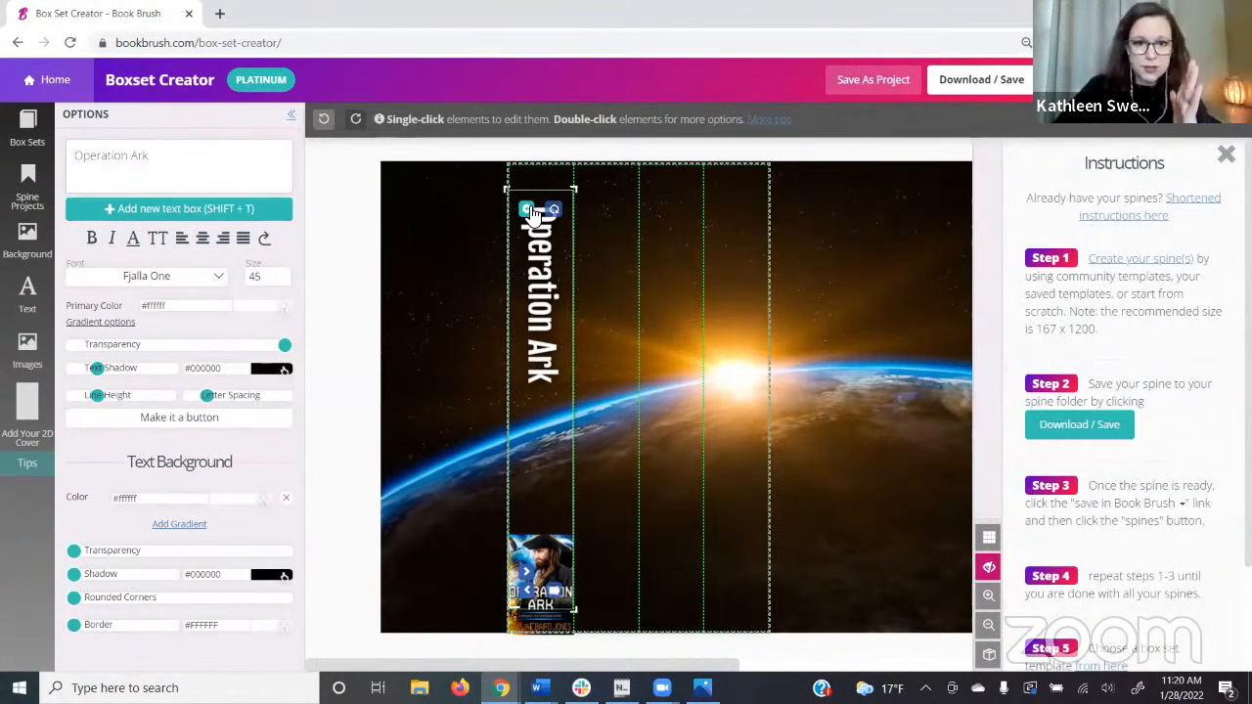
click(529, 214)
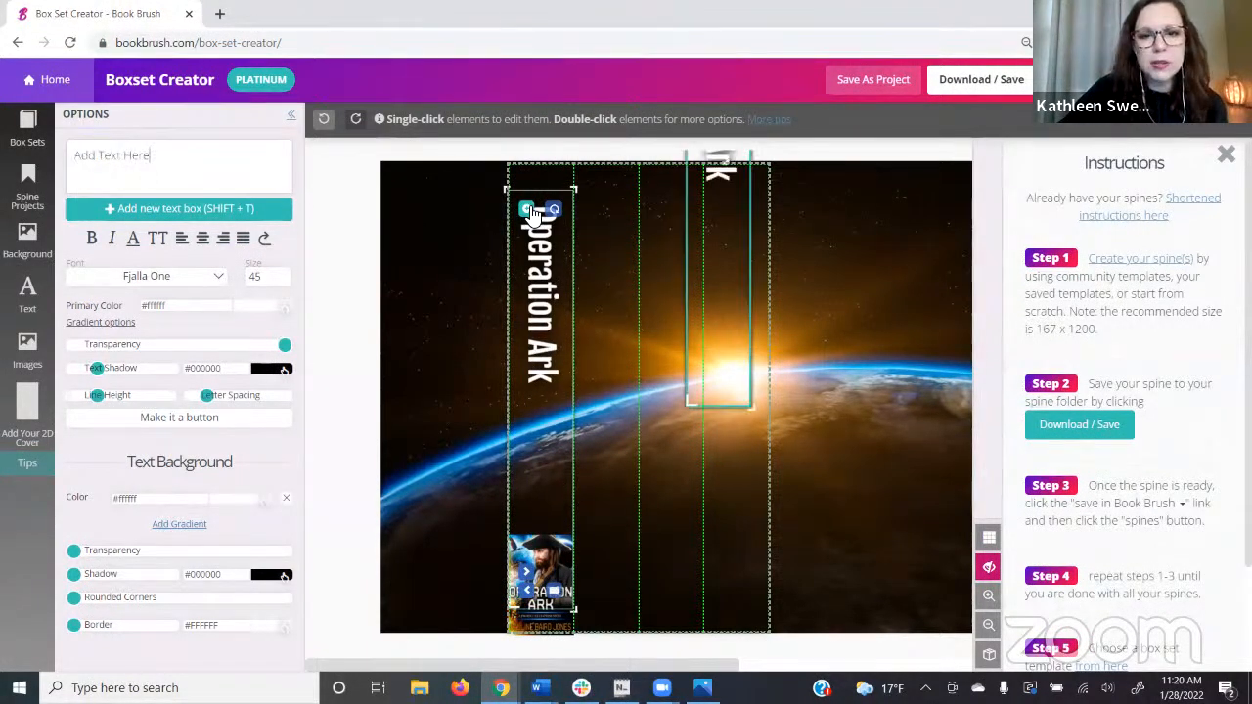
drag(765, 249, 620, 463)
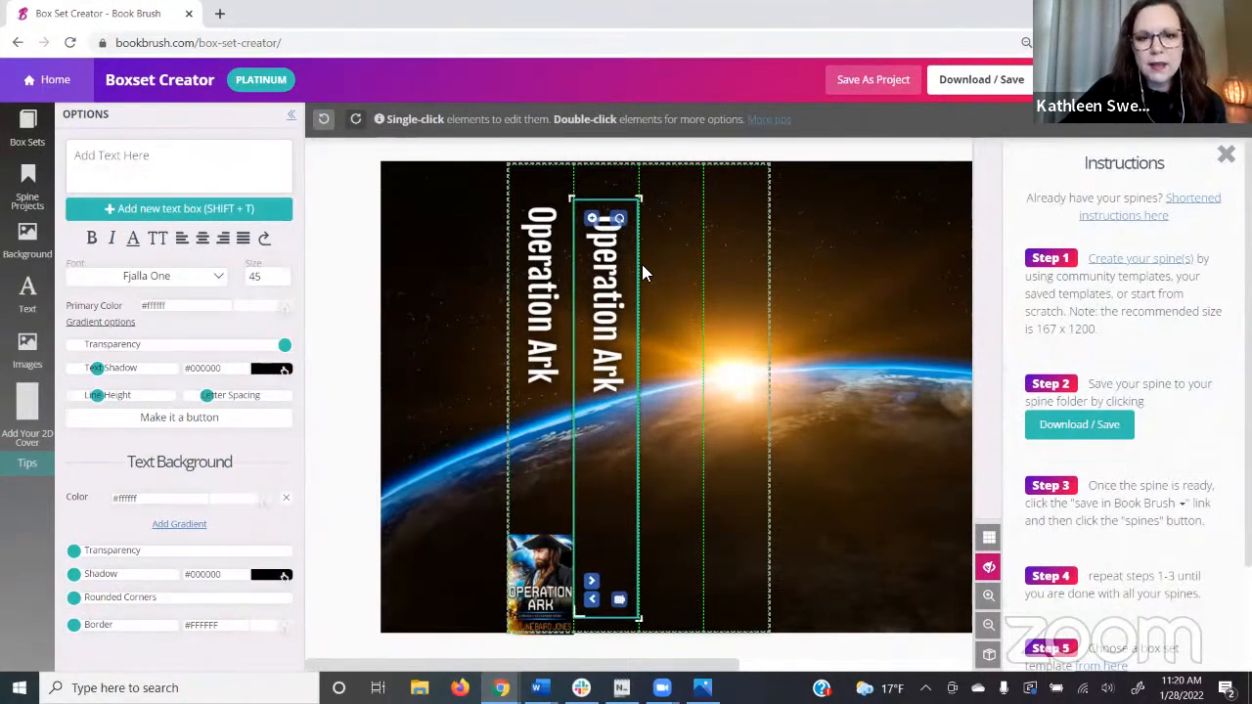
click(591, 214)
drag(730, 227, 706, 435)
click(684, 215)
drag(721, 288, 766, 470)
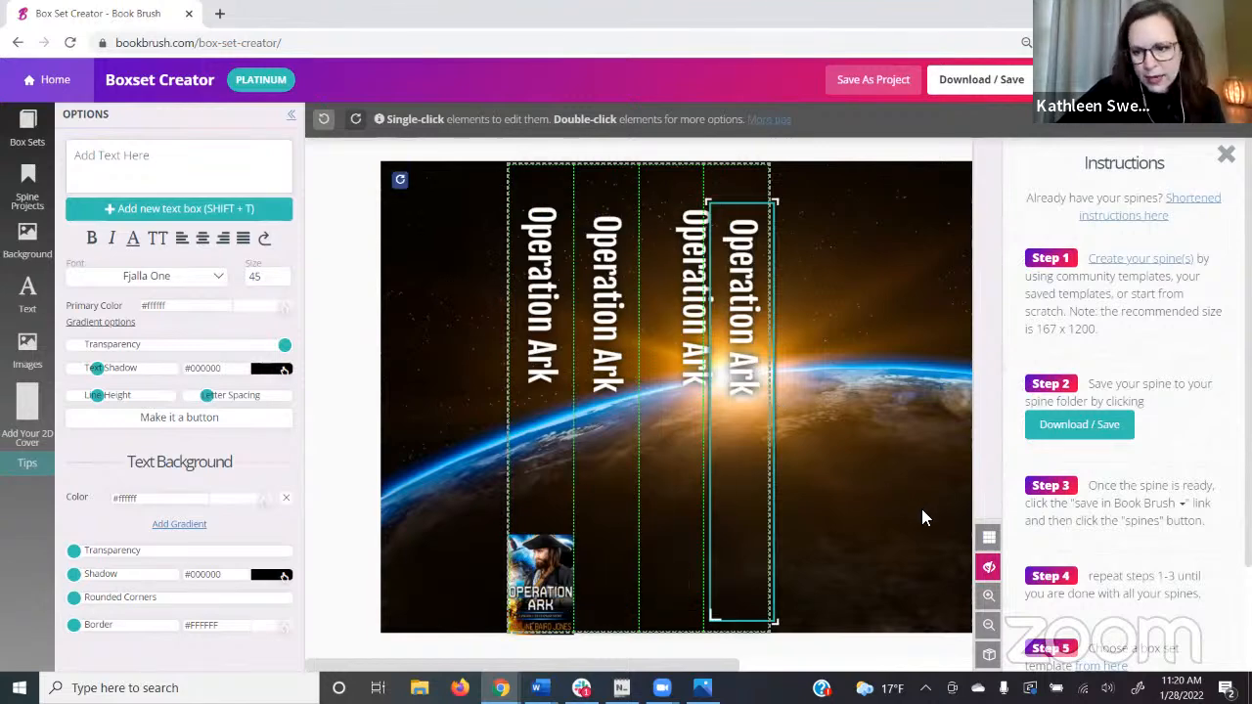
Align the three copied titles with the first spine's title using gridlines, then hide elements outside the preview area
click(990, 539)
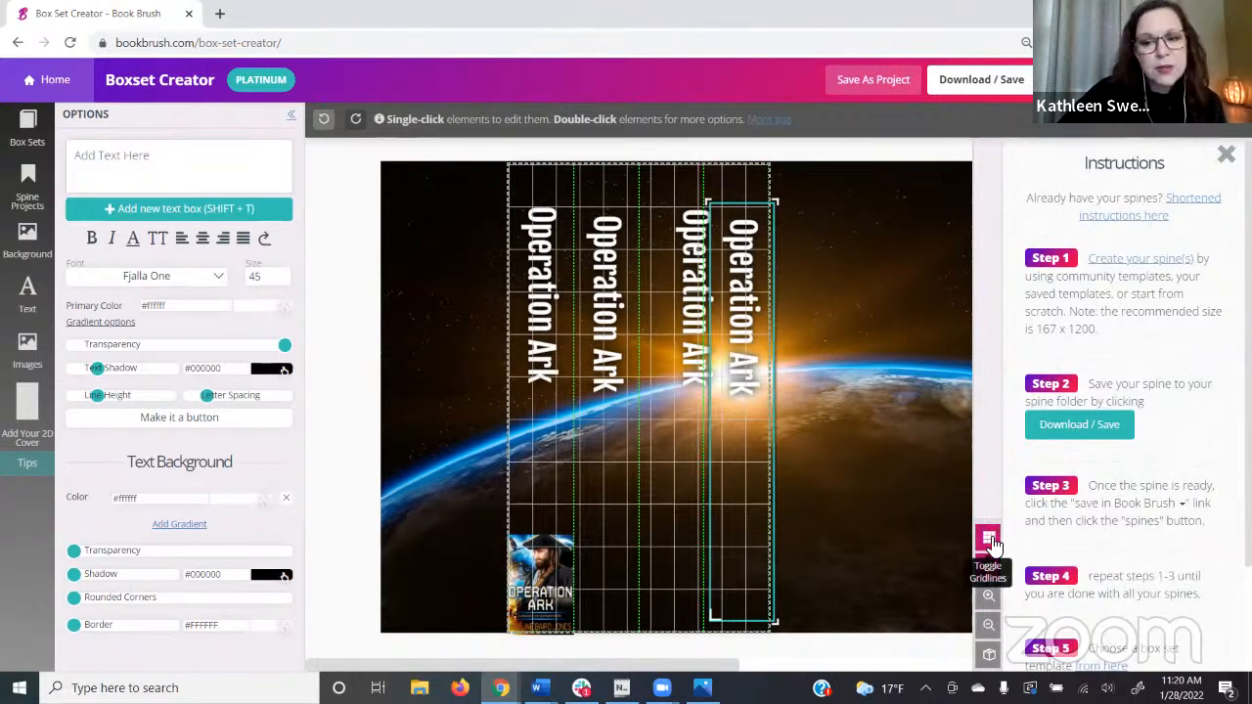
mouse_move(616, 287)
mouse_down()
mouse_move(611, 274)
mouse_move(634, 271)
mouse_up()
click(685, 272)
click(736, 266)
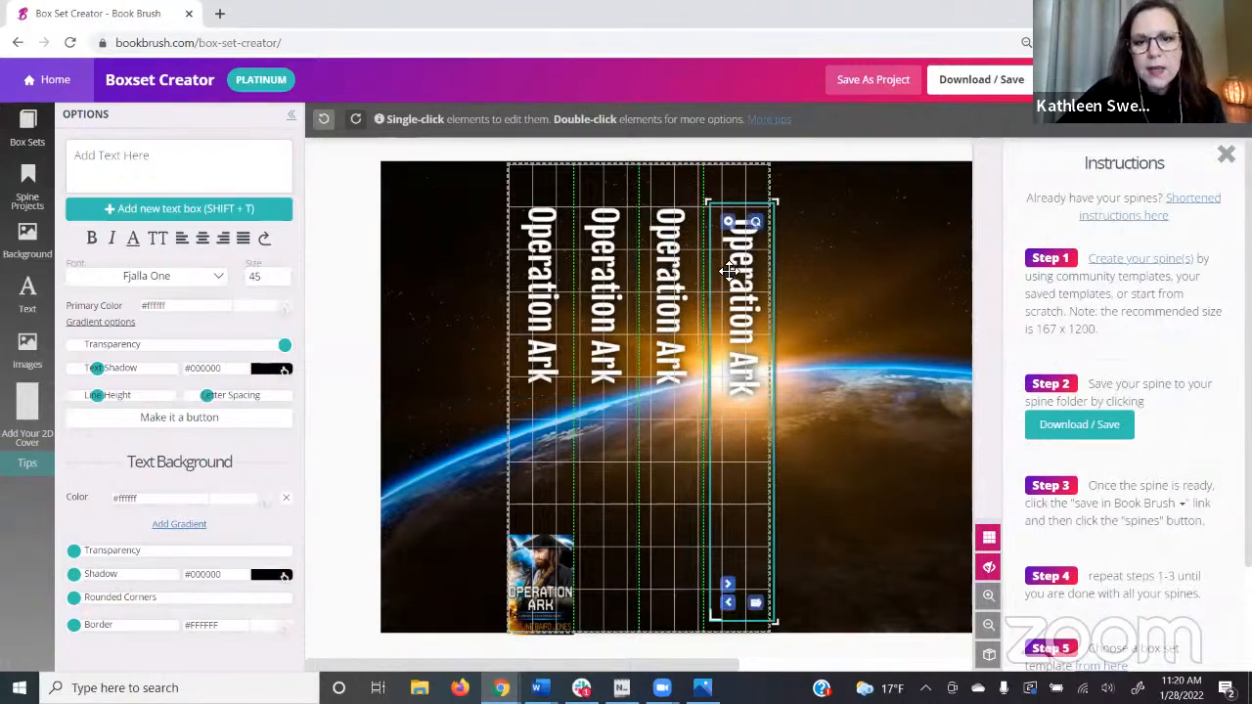
drag(735, 266, 729, 254)
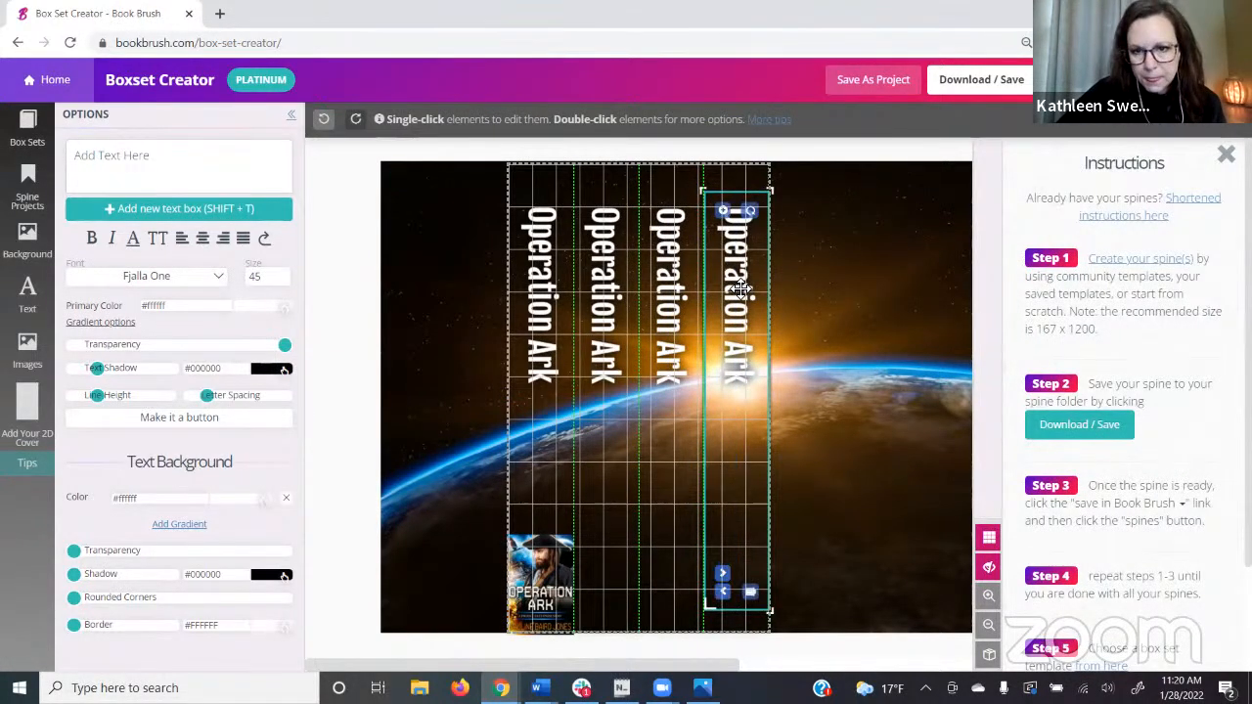
click(988, 567)
click(989, 538)
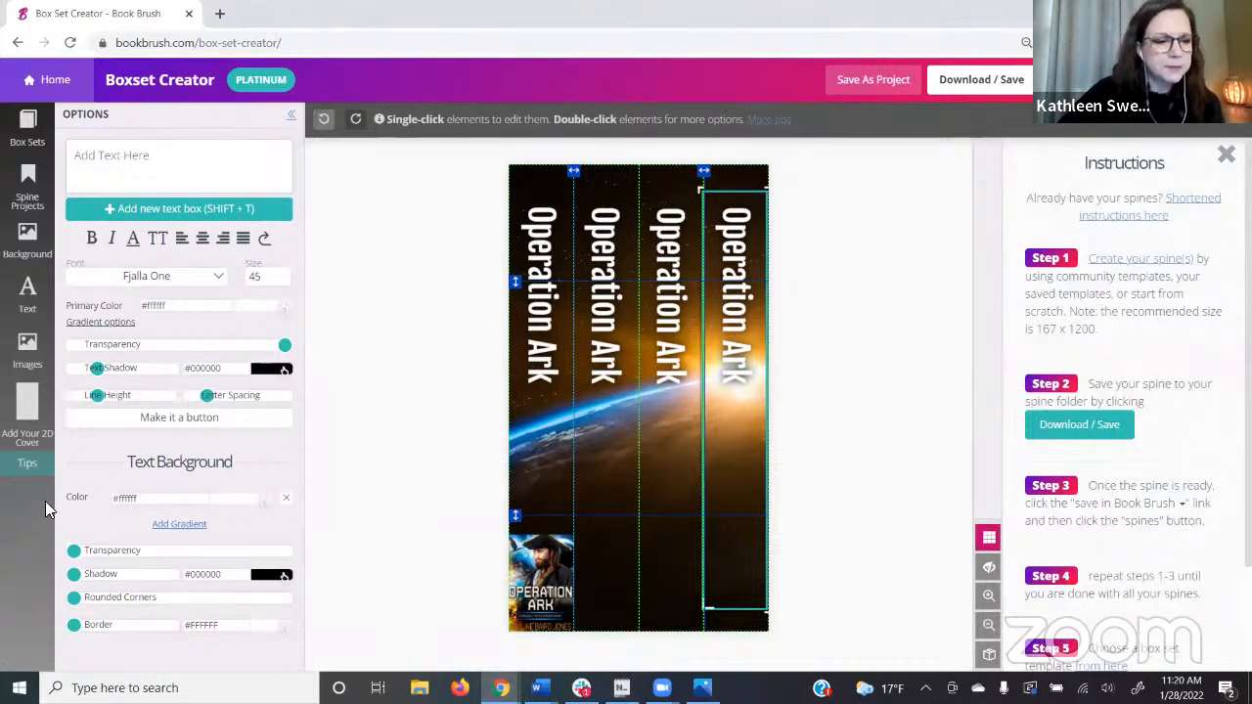
Add the Cyborg's Revenge 2D cover, shrink it to one spine's width and fit it at the bottom of the second spine
click(26, 410)
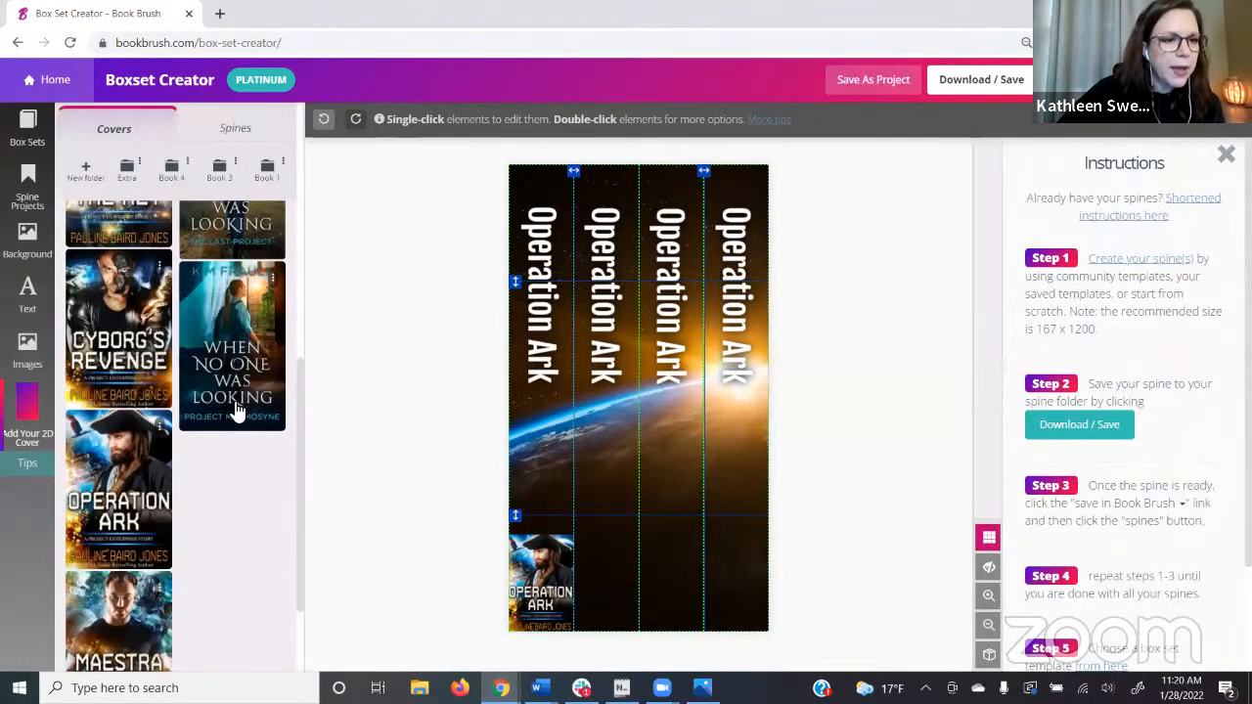
click(112, 329)
click(650, 274)
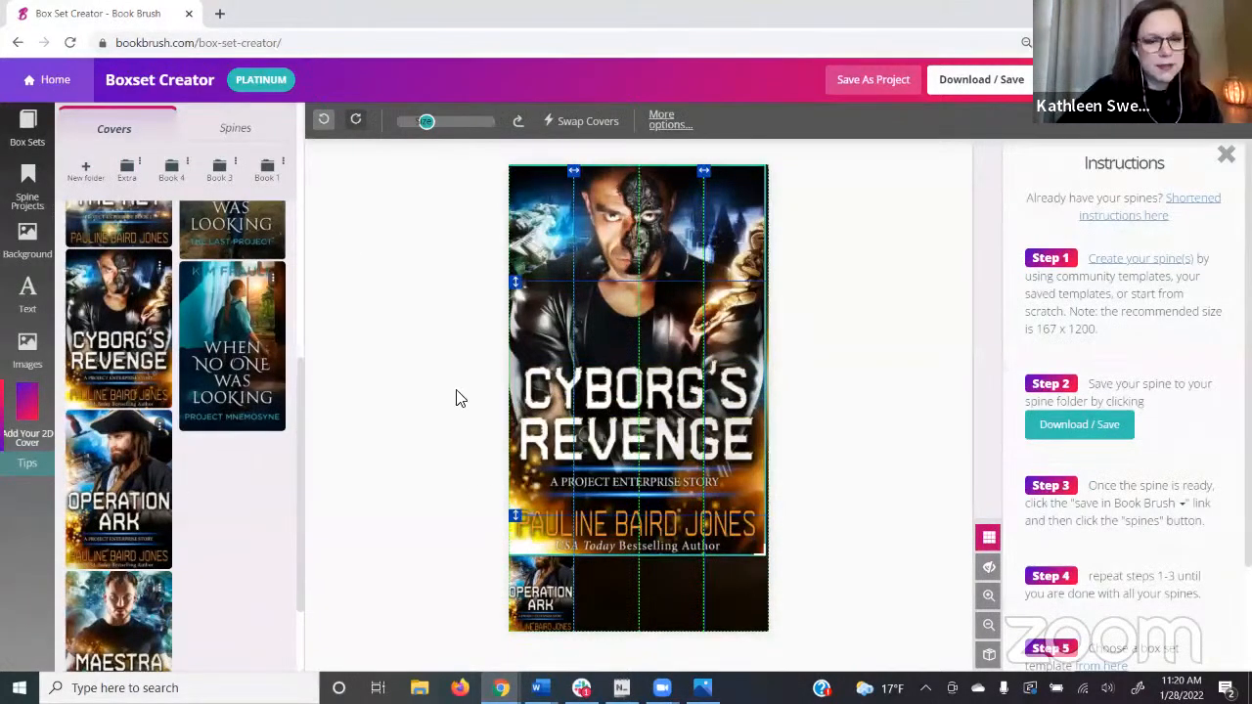
drag(635, 437, 649, 480)
click(670, 120)
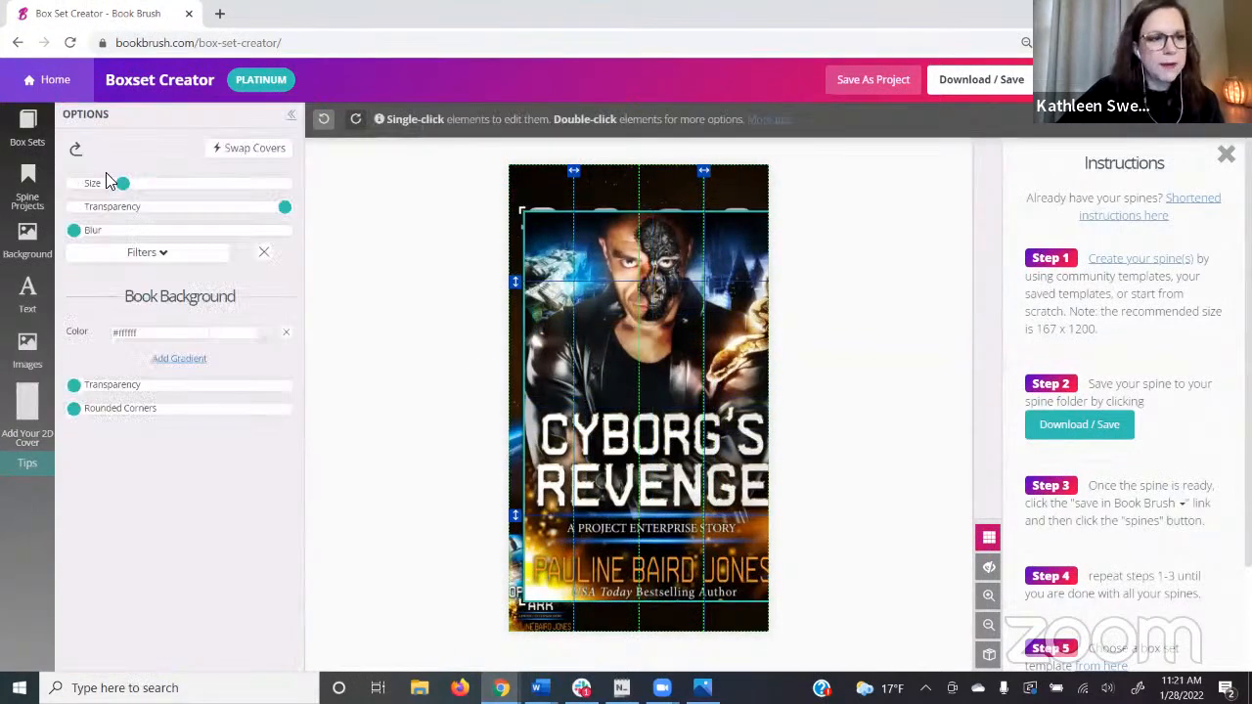
drag(123, 184, 86, 180)
drag(549, 256, 603, 584)
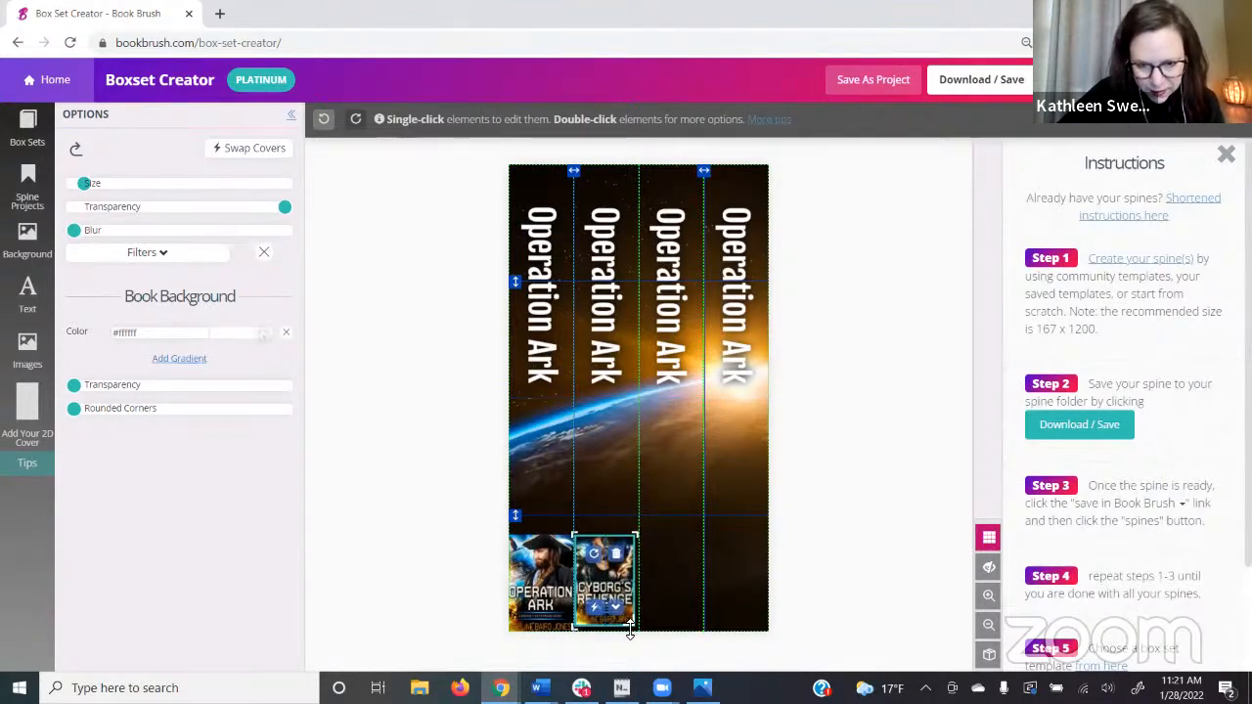
drag(636, 628, 639, 632)
Change the second spine's title to "Cyborg's Revenge" and centre it on that spine
click(625, 318)
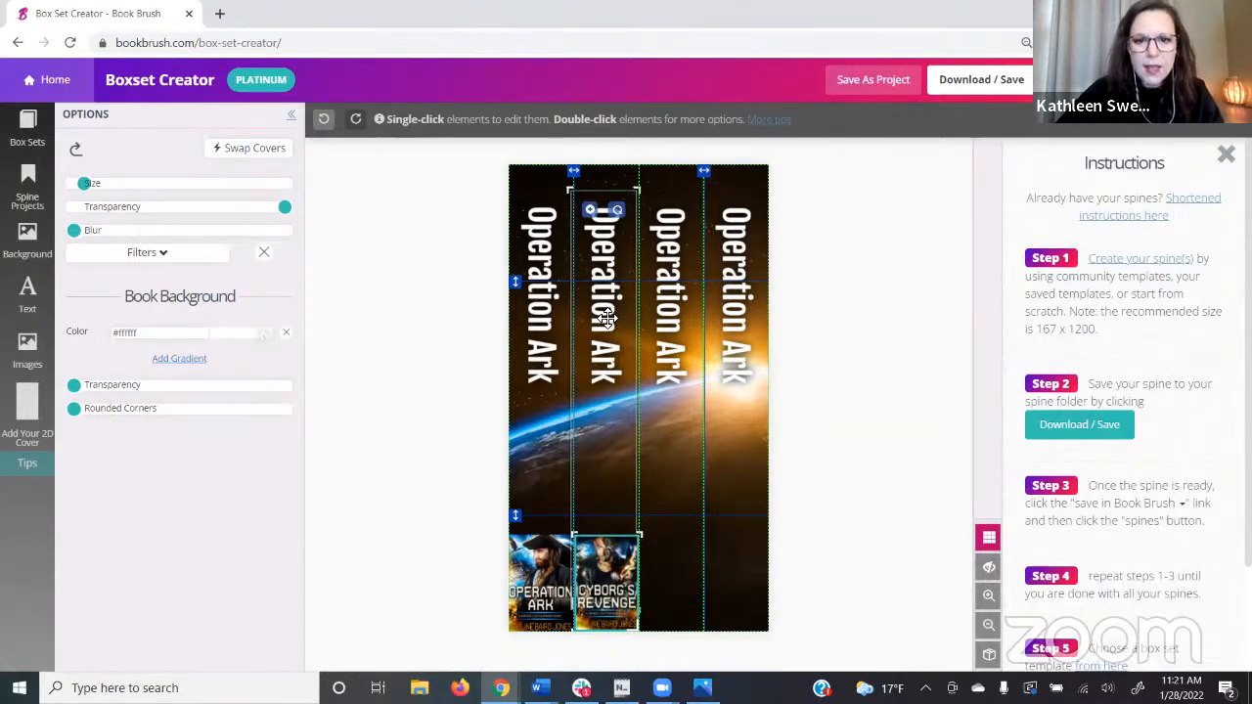
click(606, 318)
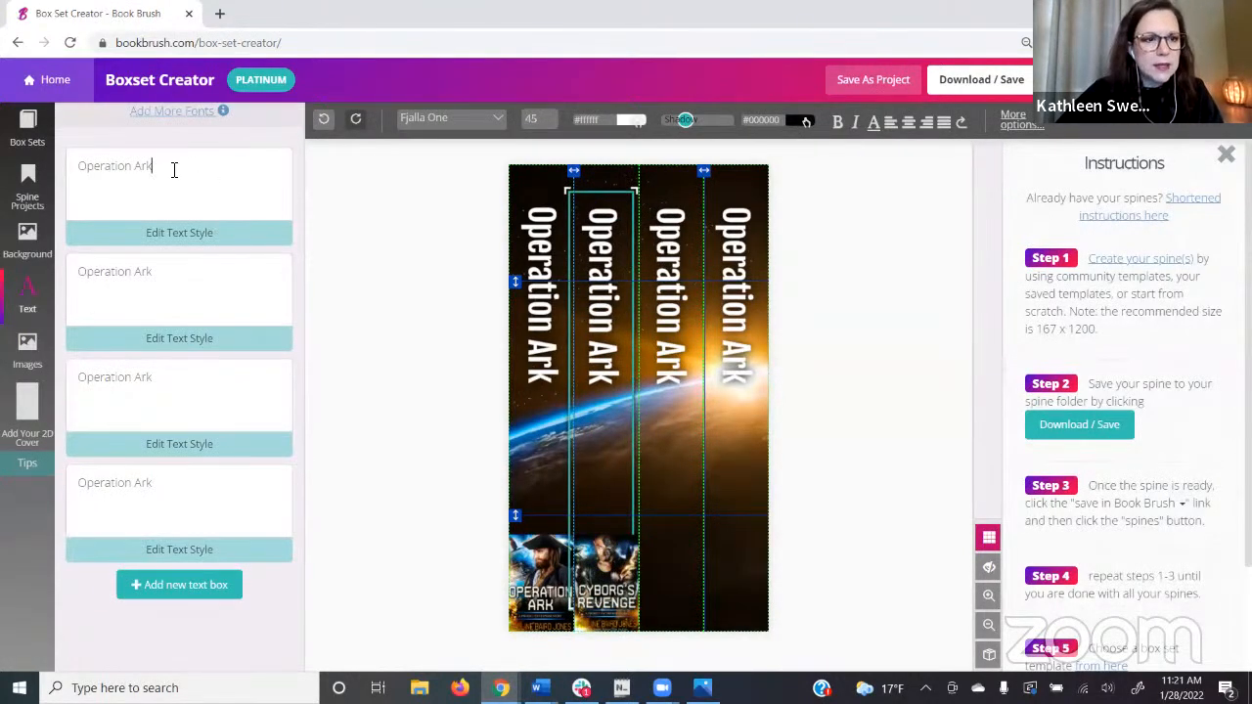
drag(157, 276, 67, 281)
text(C)
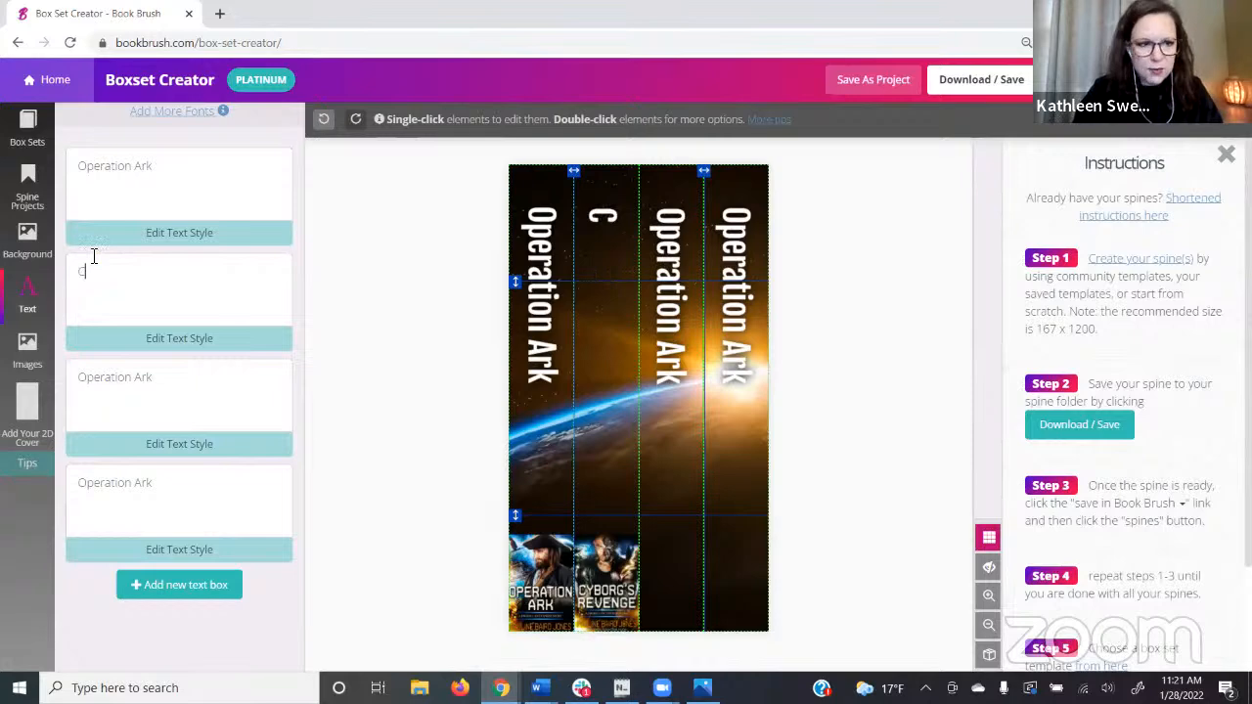
text(yborg's Revenge)
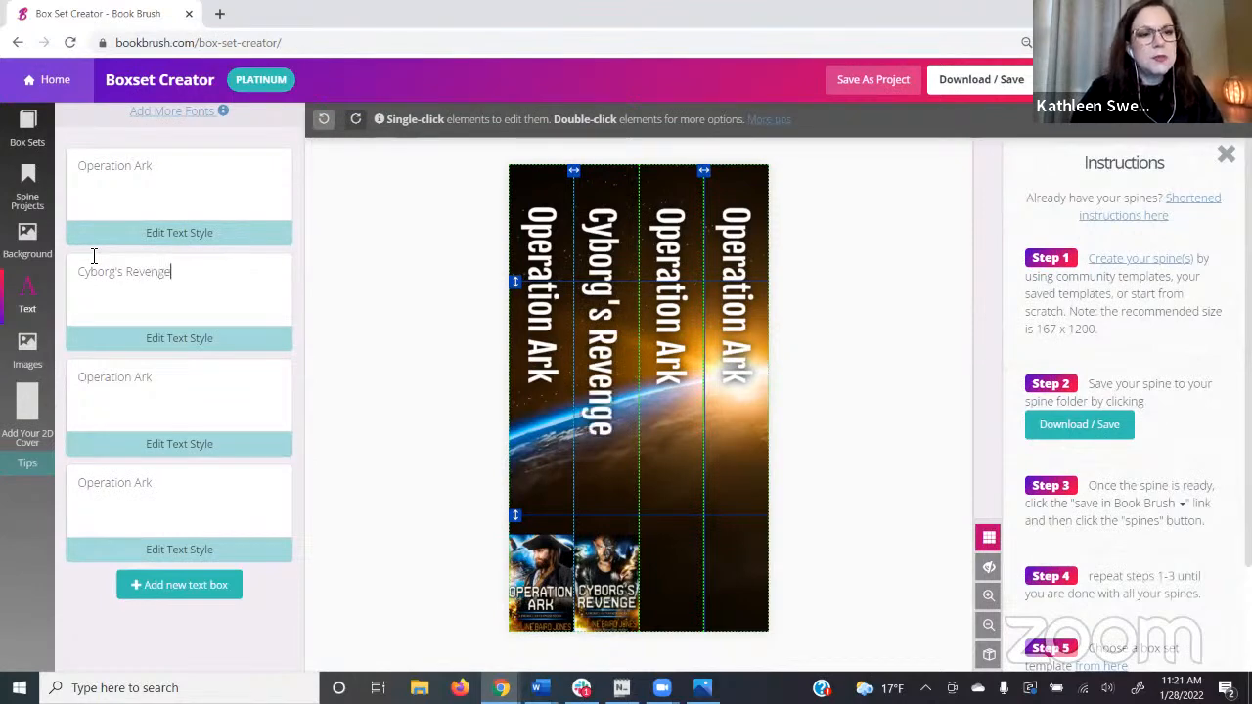
click(609, 262)
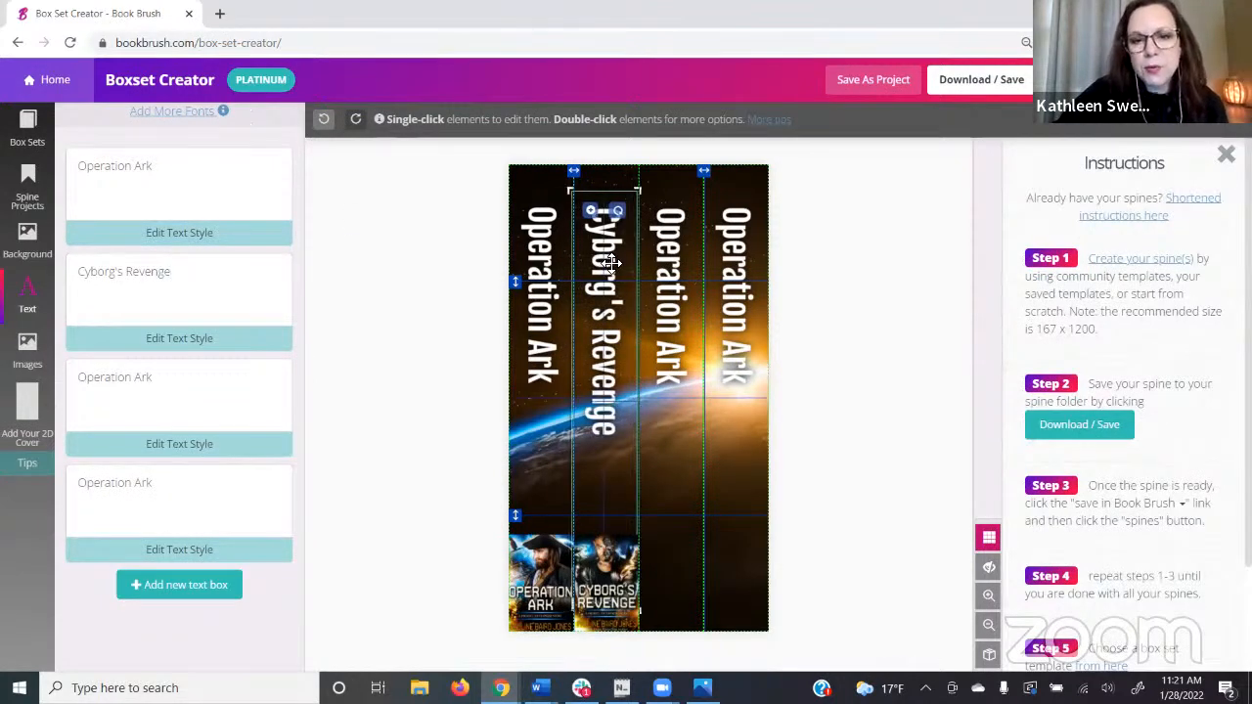
click(651, 292)
click(706, 336)
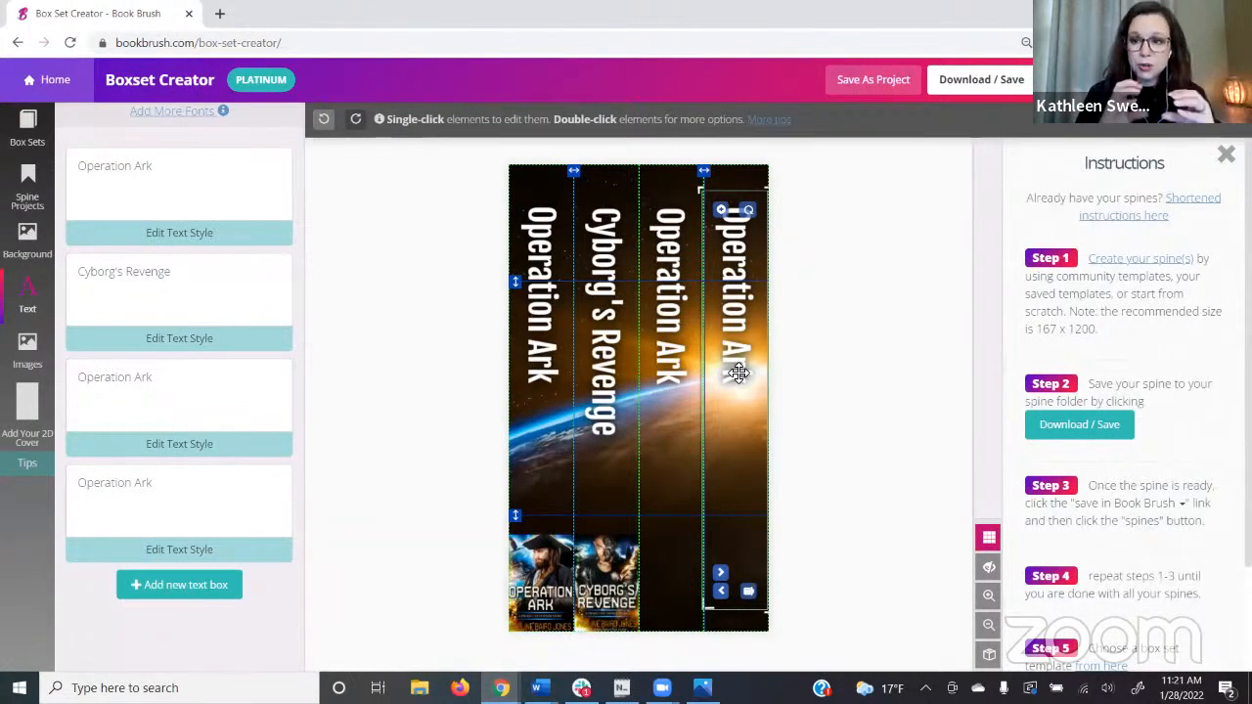
Add the Maestra Rising 2D cover, shrink it to about one spine's width and place it at the bottom of the third spine
click(30, 430)
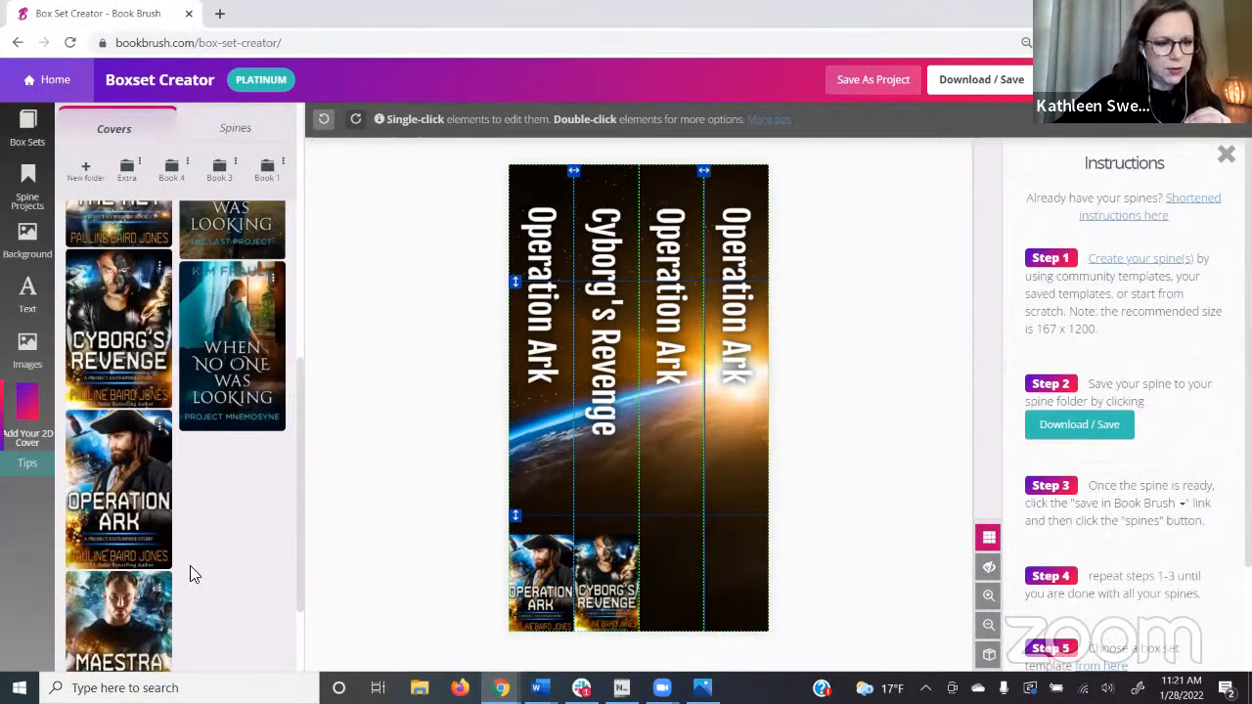
scroll(123, 552, down, 2)
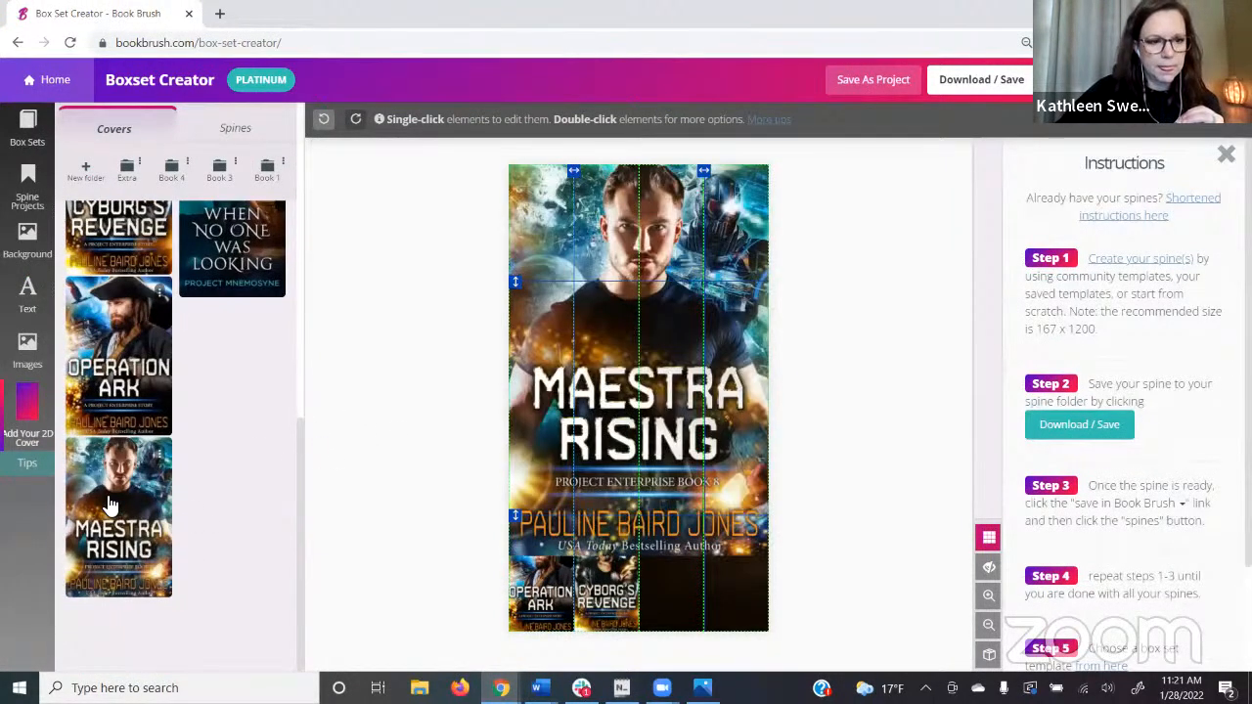
click(628, 348)
double_click(629, 348)
drag(179, 184, 87, 183)
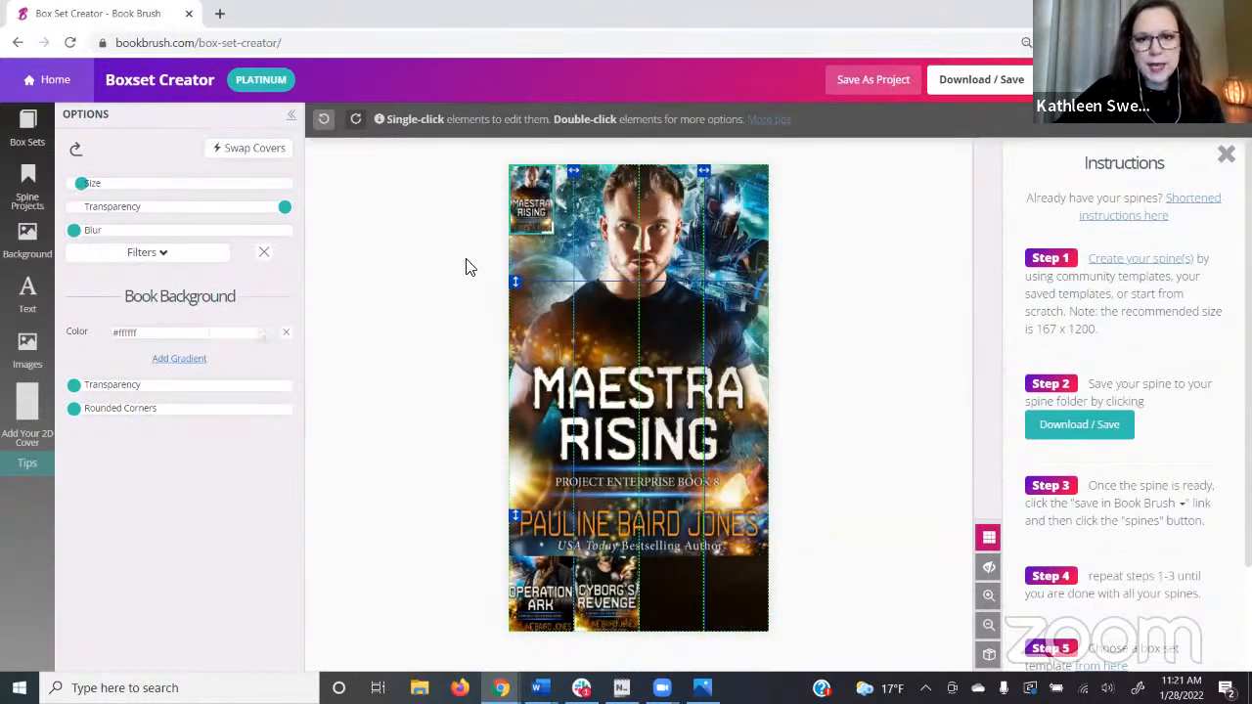
click(756, 190)
click(518, 205)
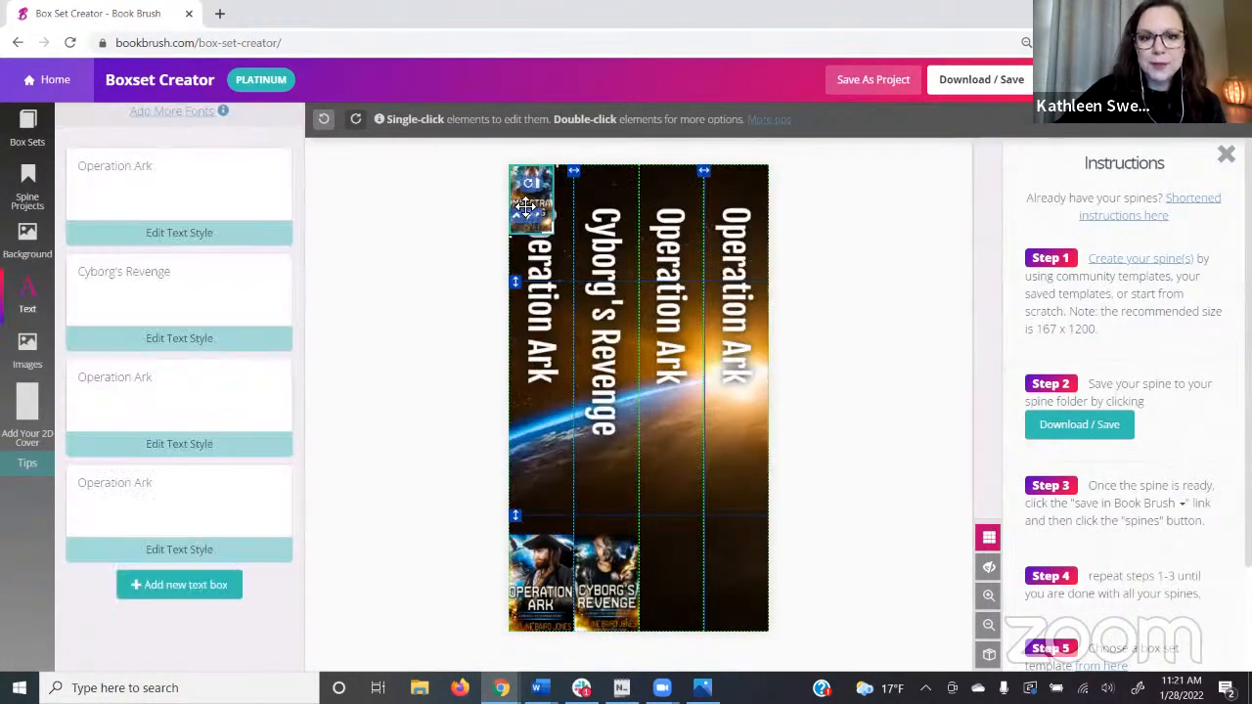
drag(535, 201, 696, 626)
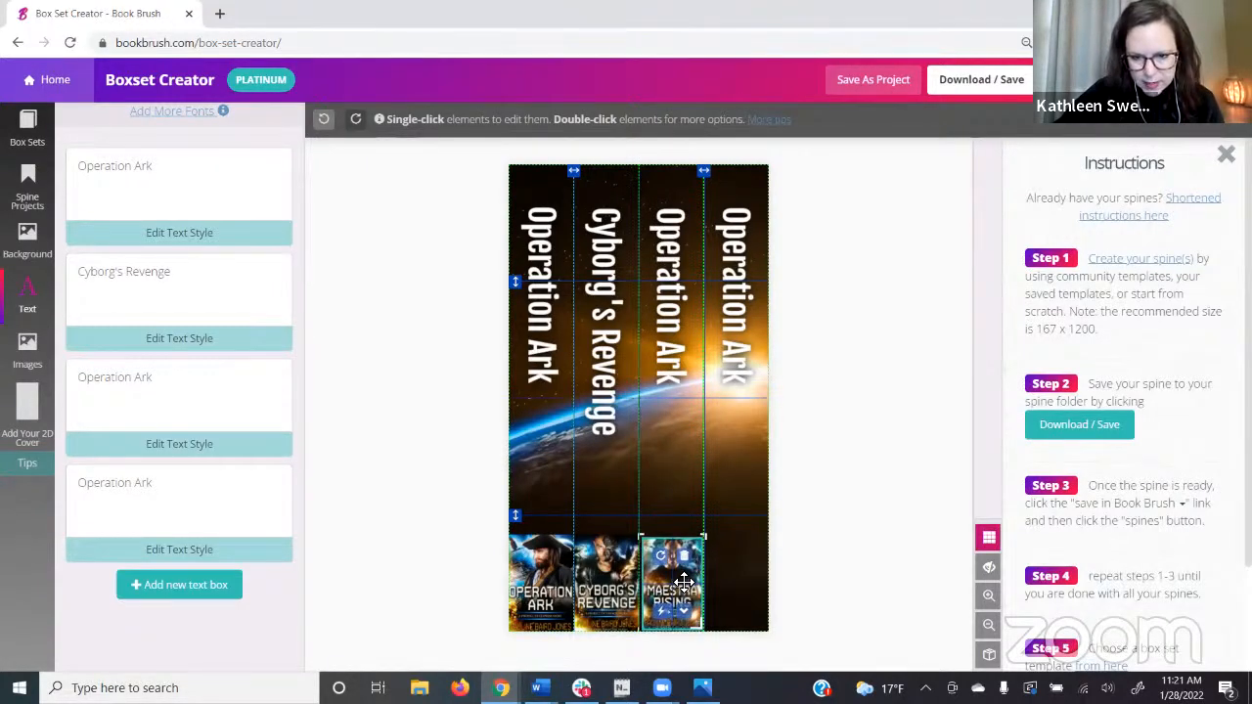
Fit the Maestra Rising cover within the third spine, using the lower horizontal gridline to match its height to the neighbouring covers
drag(669, 589, 666, 588)
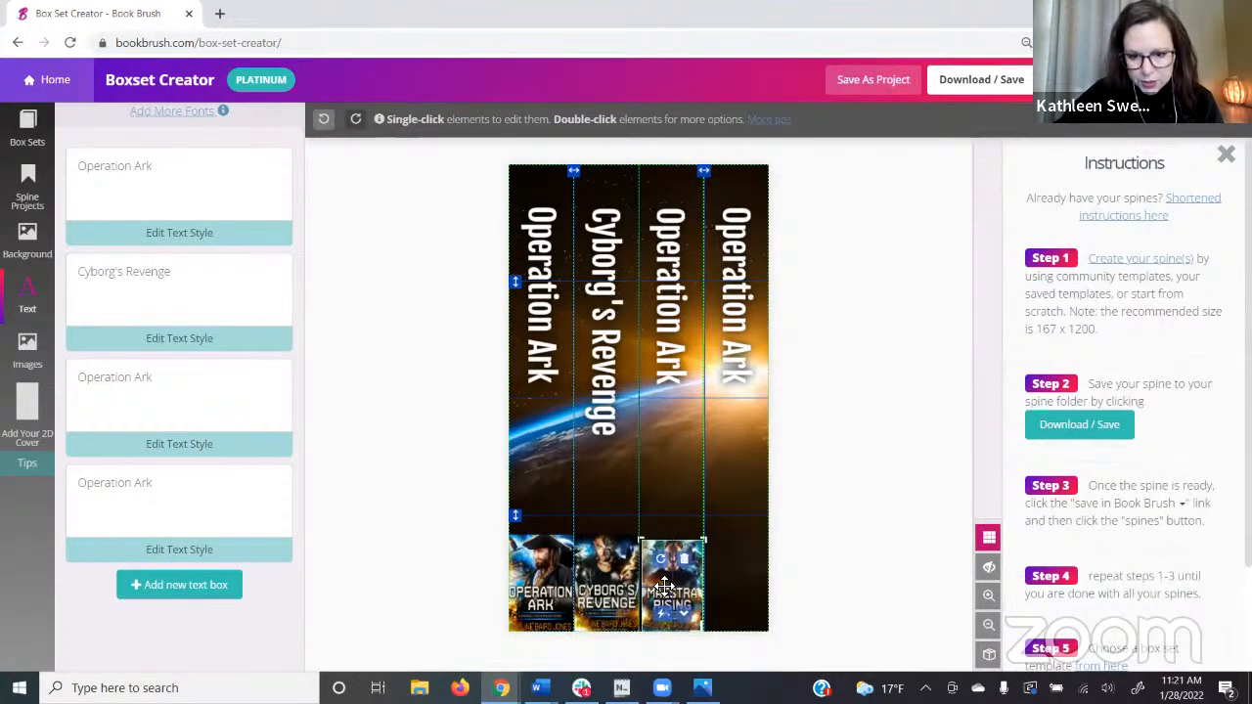
drag(515, 518, 517, 528)
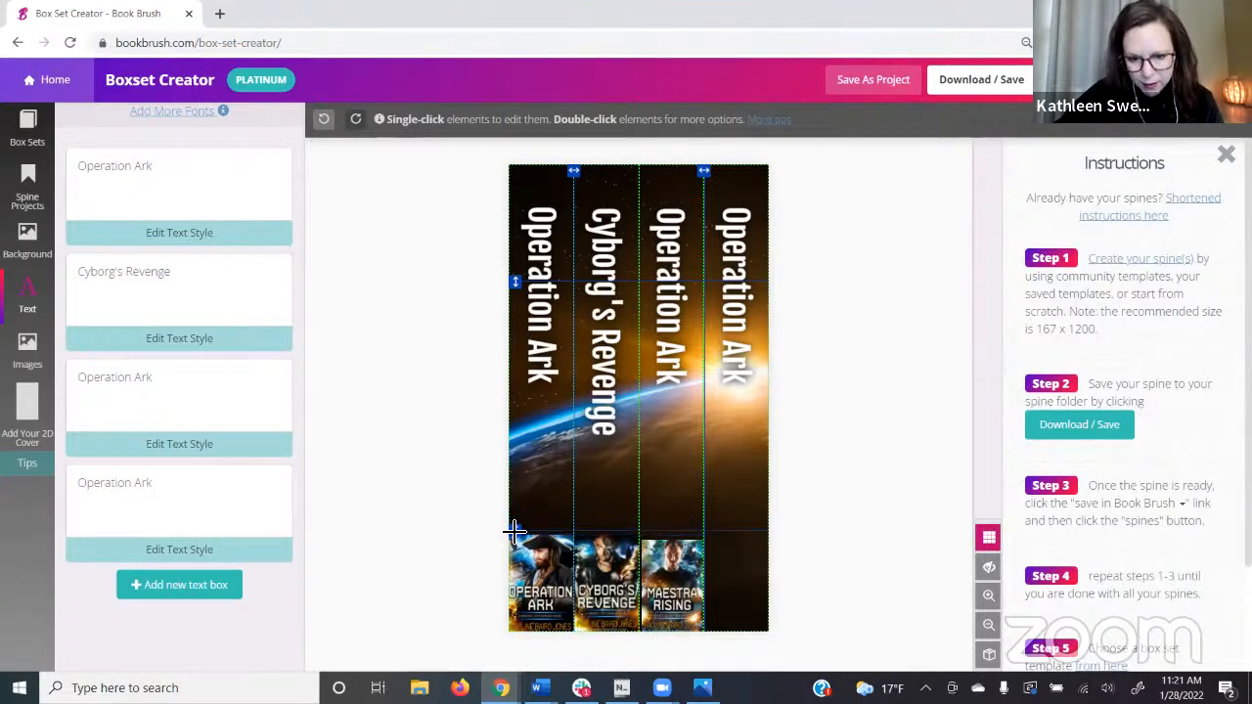
drag(686, 574, 686, 565)
click(686, 566)
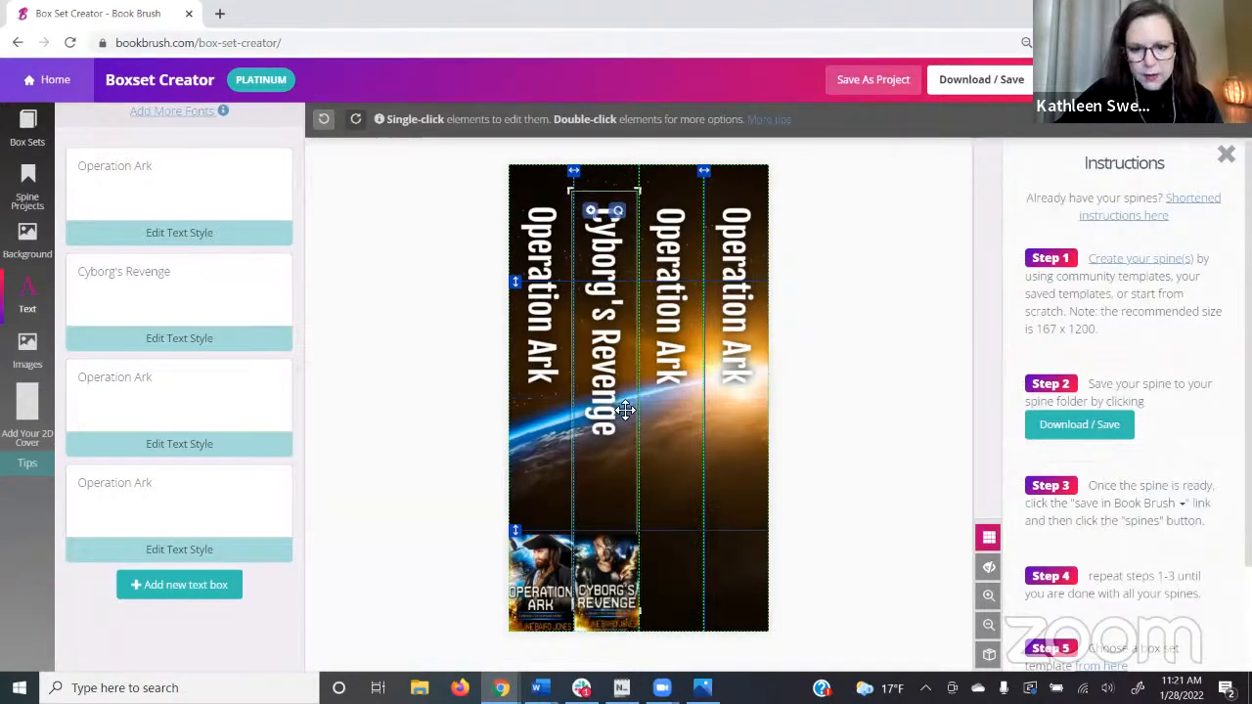
click(327, 122)
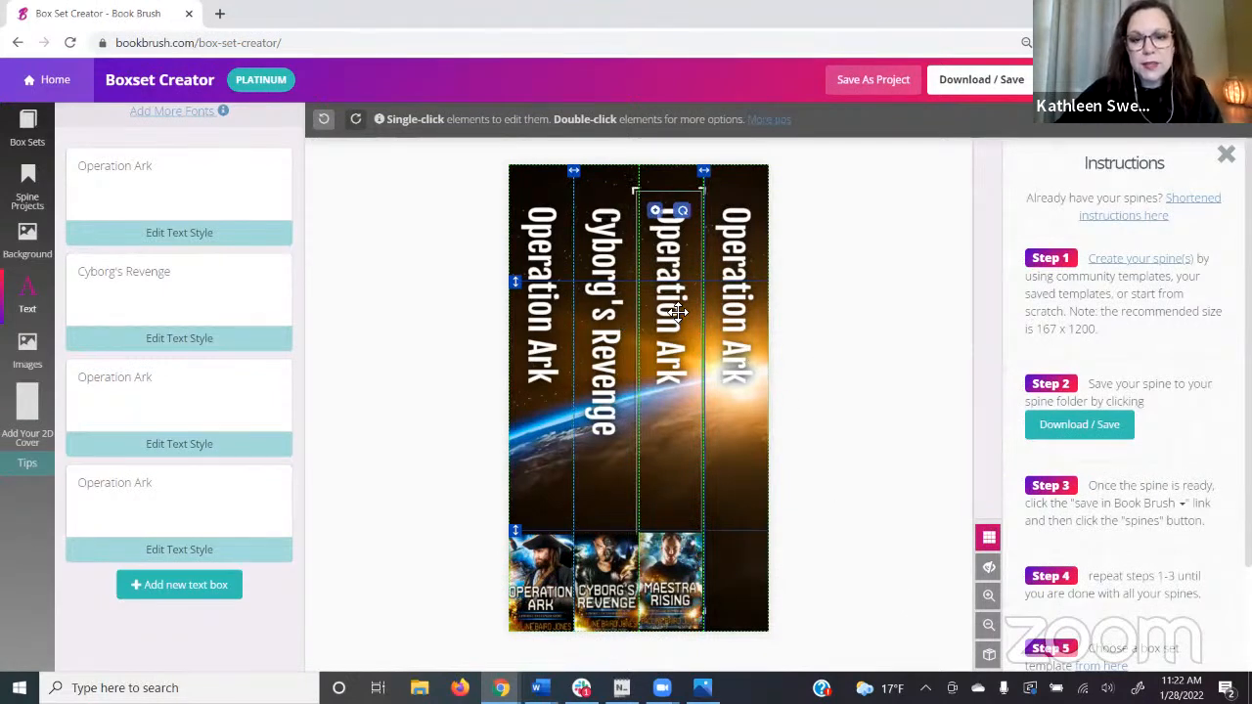
Change the third spine's title to "Maestra Rising"
click(645, 330)
drag(195, 166, 32, 168)
text(M)
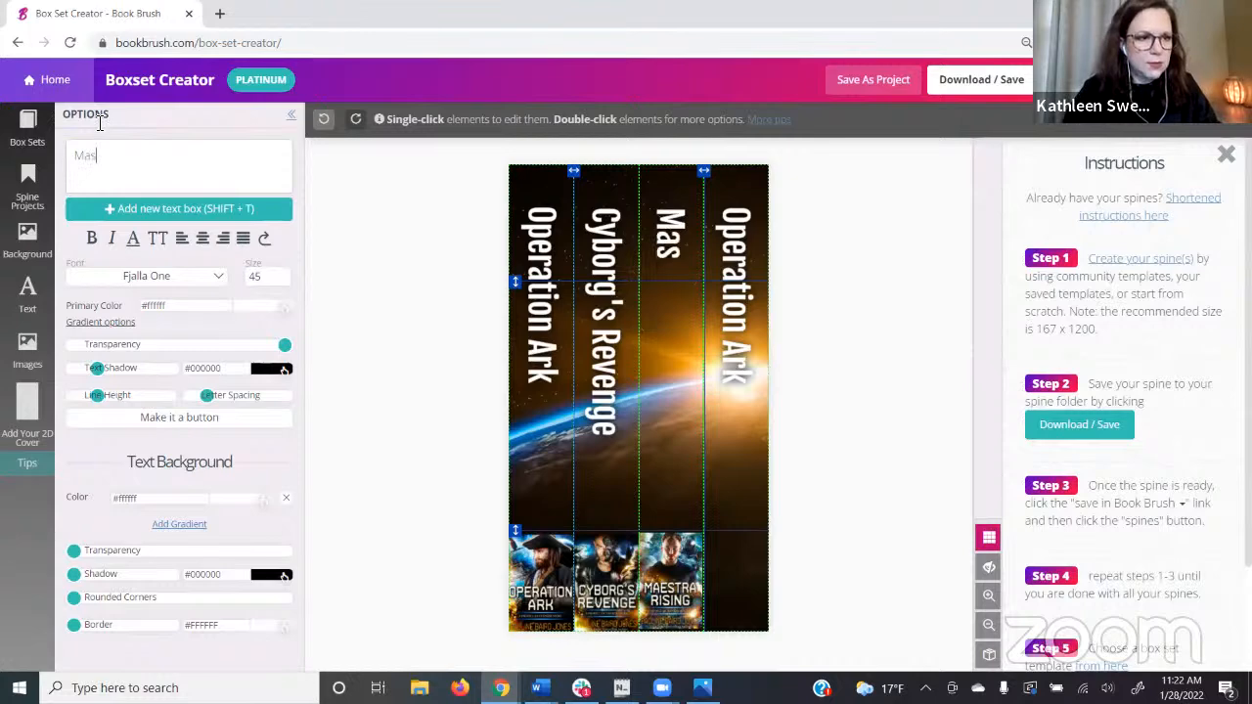
text(aestra Risig)
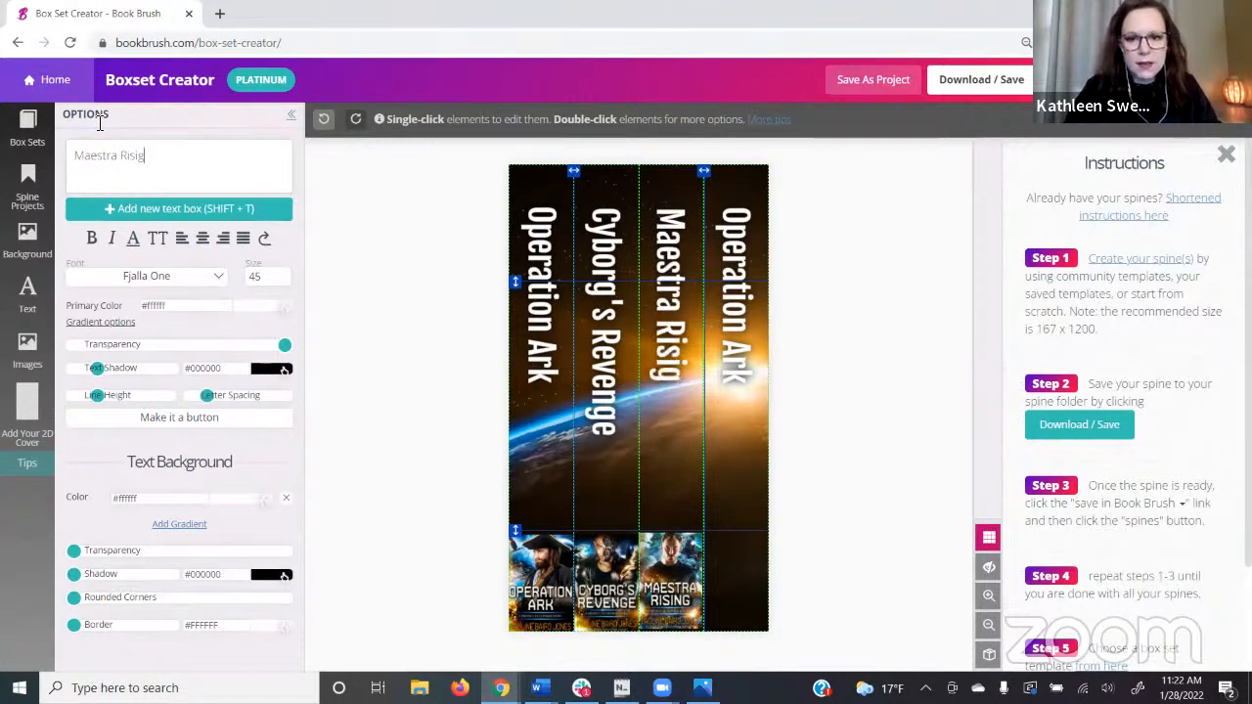
key(BackSpace)
text(ng)
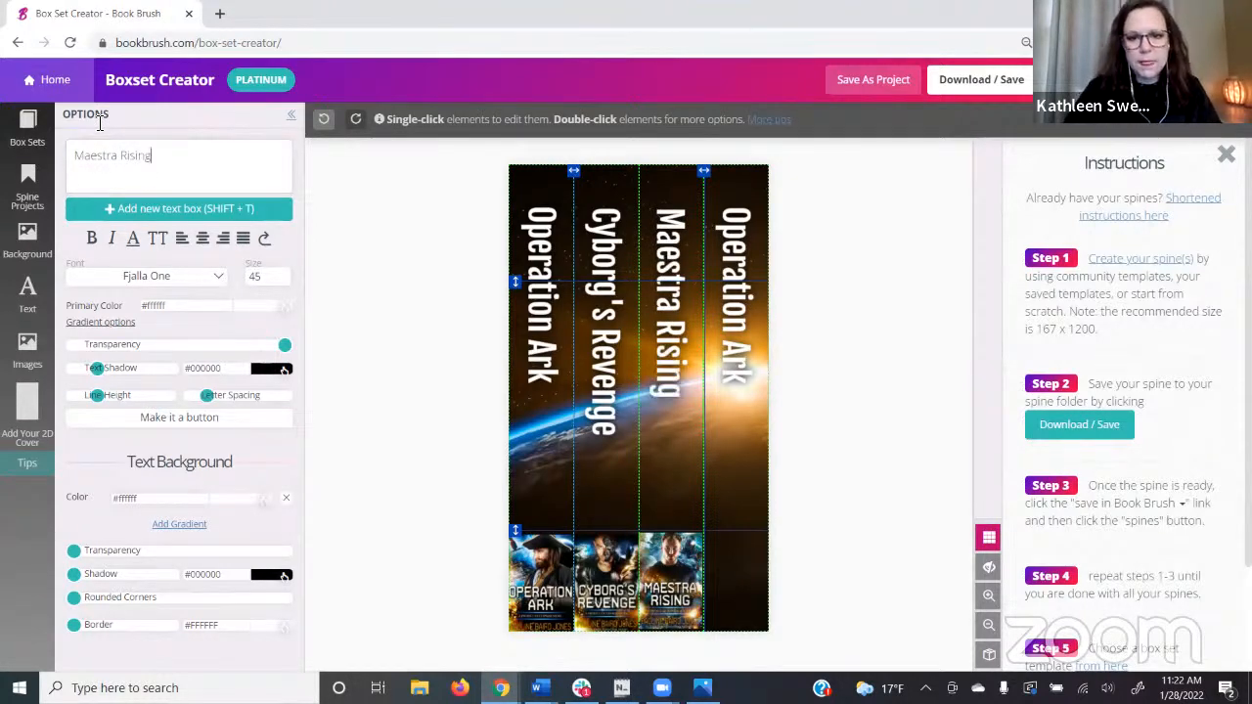
Add The Key 2D cover, shrink it to one spine's width and place it at the bottom of the fourth spine
click(27, 409)
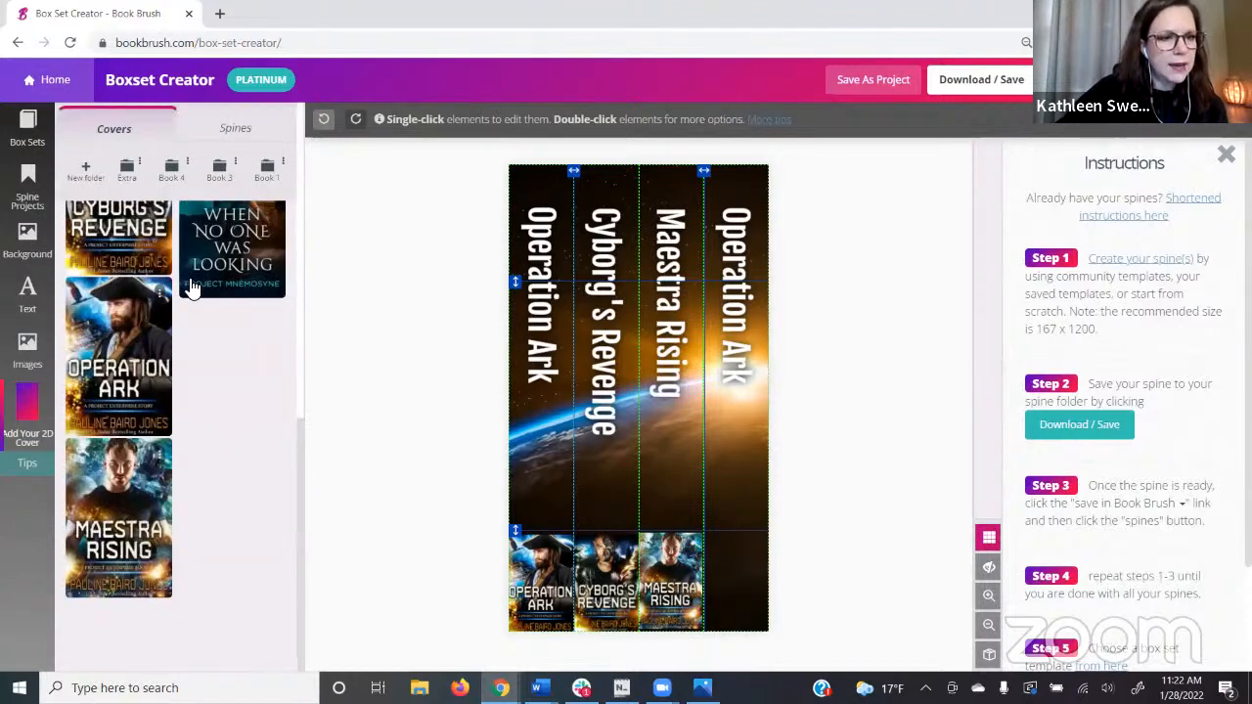
scroll(160, 460, up, 7)
scroll(146, 431, down, 1)
click(125, 349)
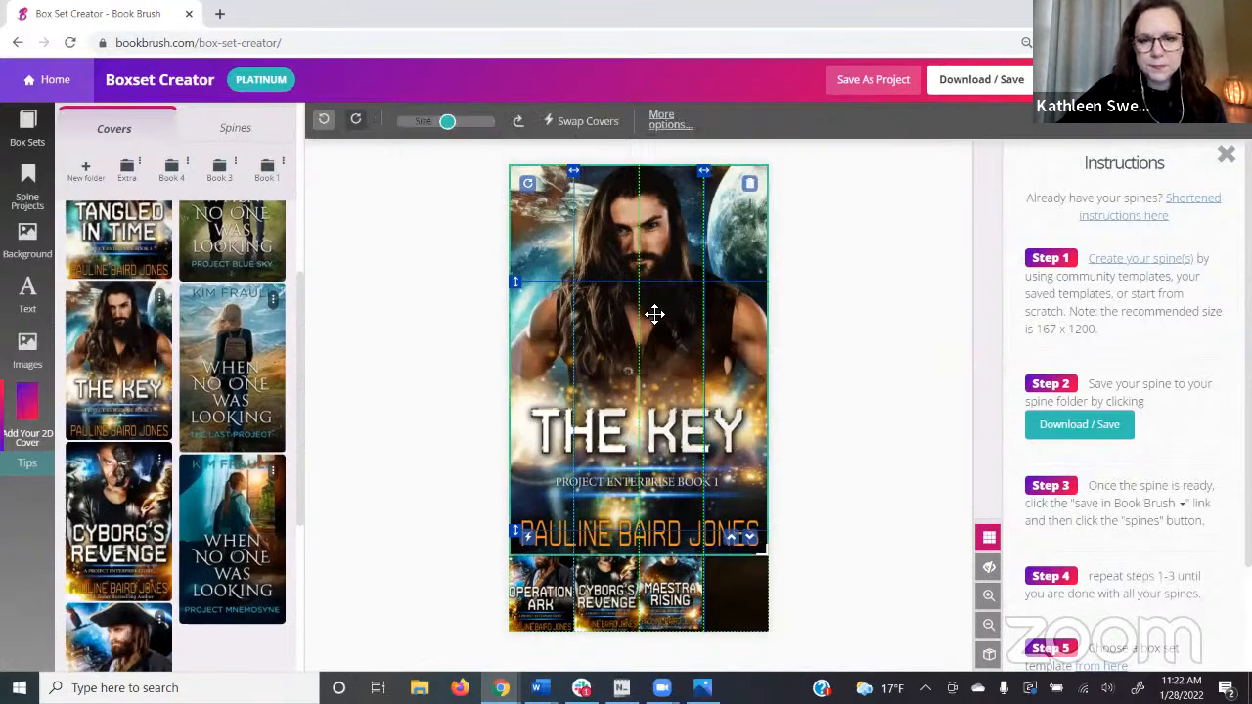
drag(179, 182, 85, 183)
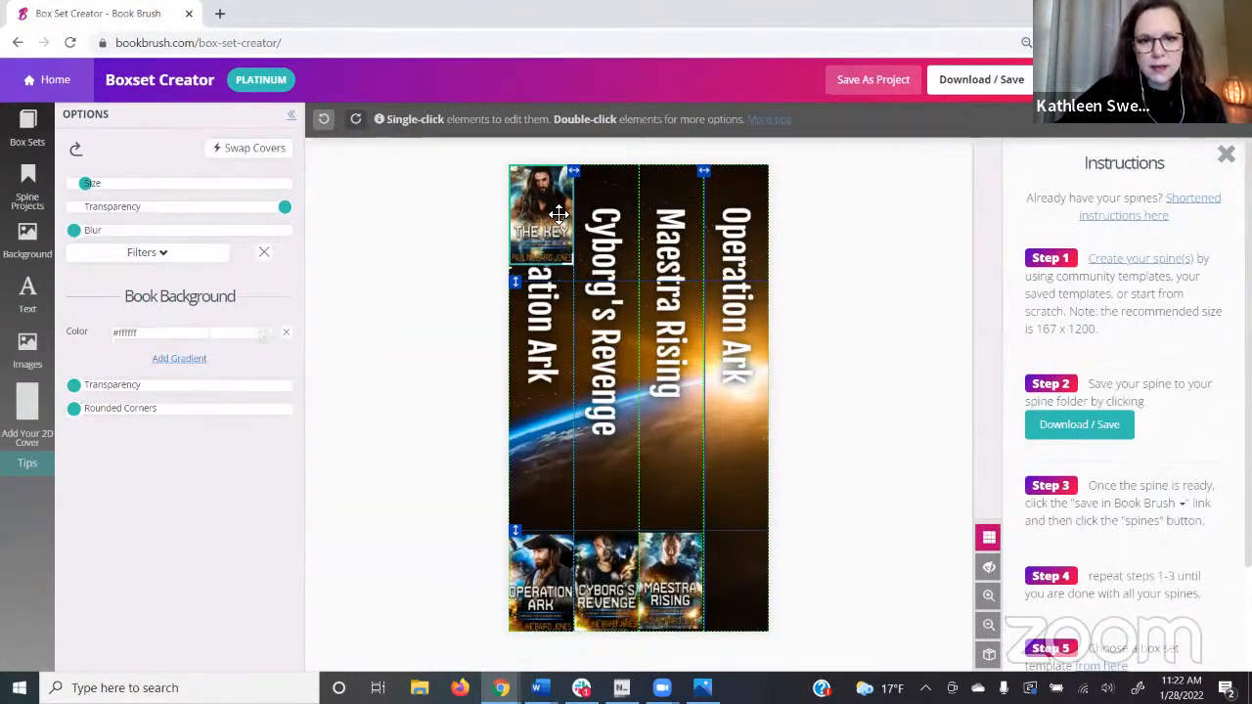
drag(542, 215, 738, 582)
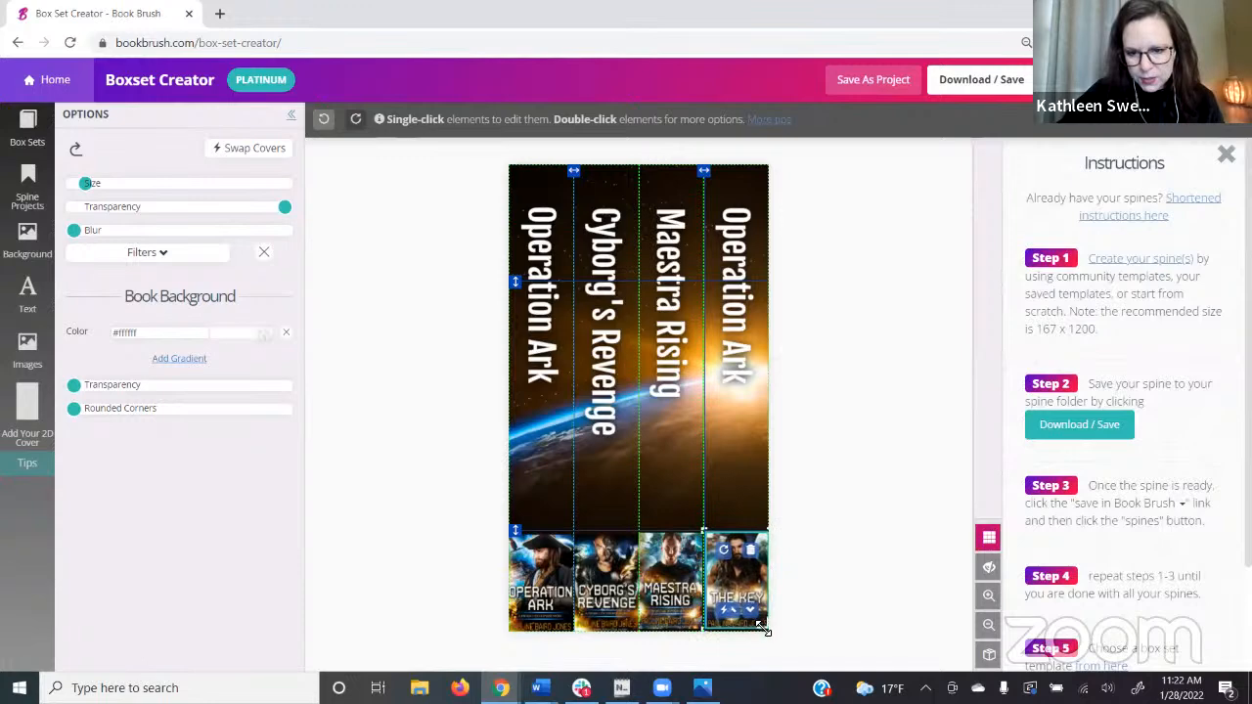
Change the fourth spine's title to "The Key"
click(745, 306)
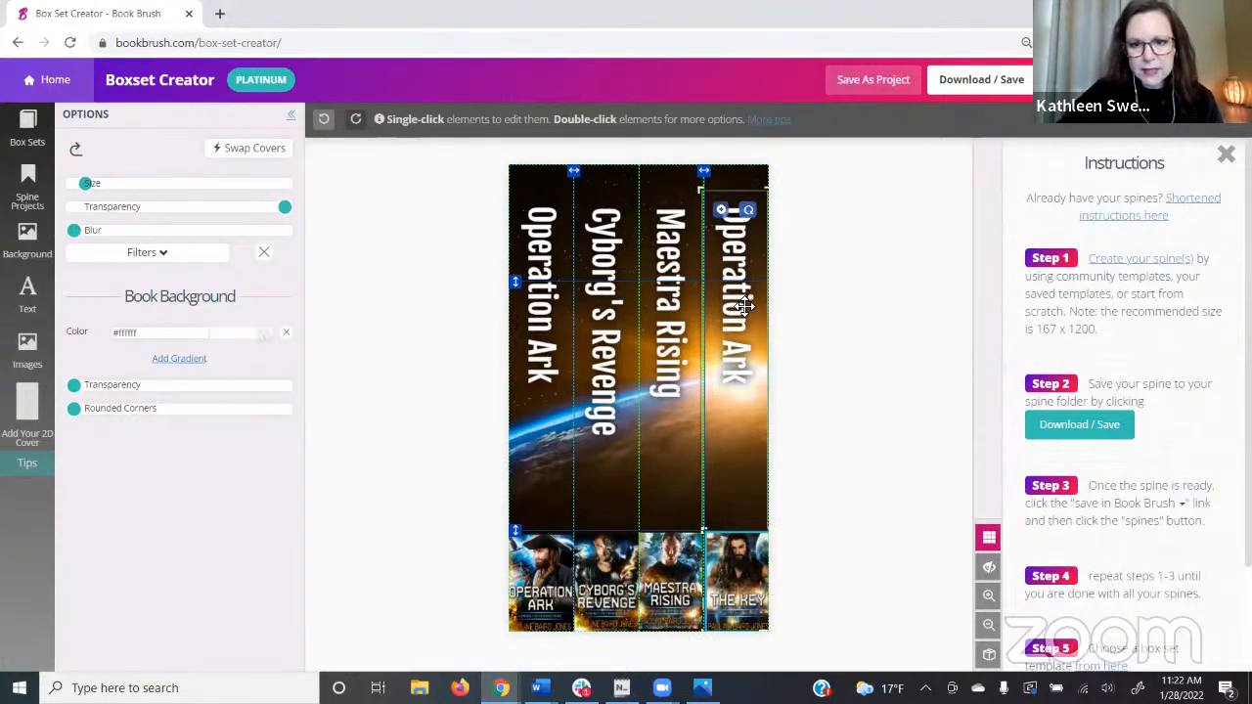
click(733, 308)
drag(174, 158, 27, 119)
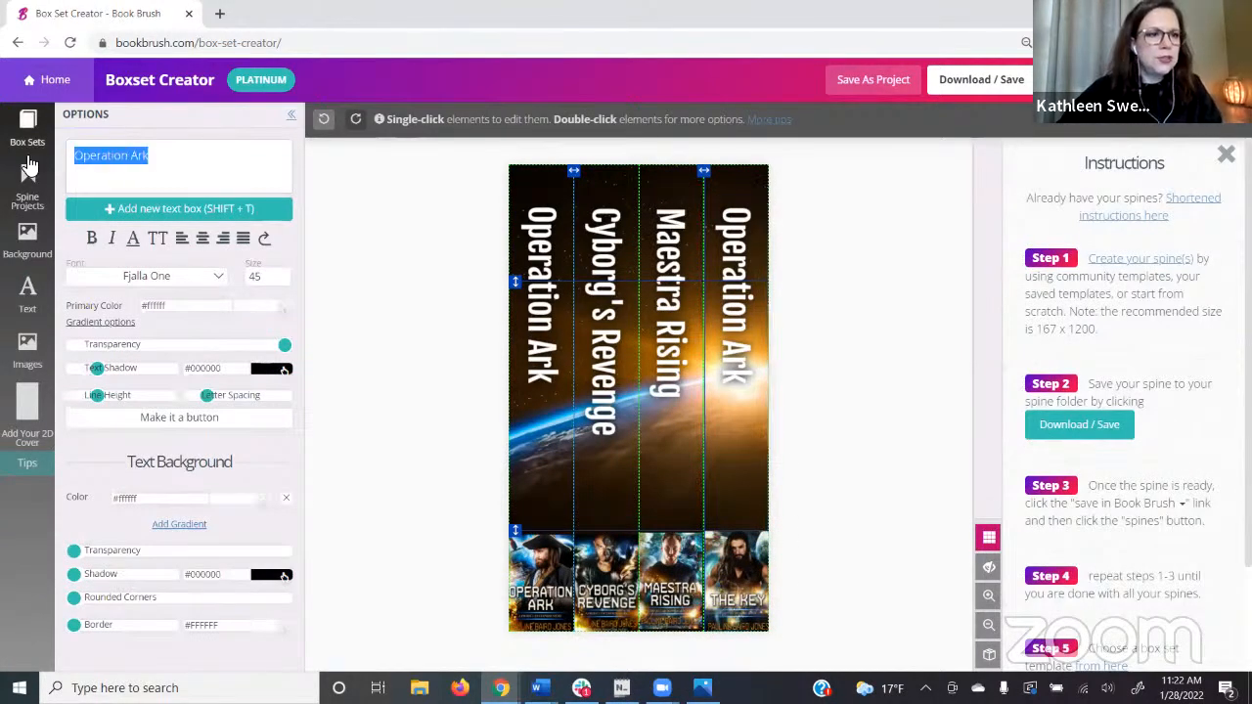
text(The Key)
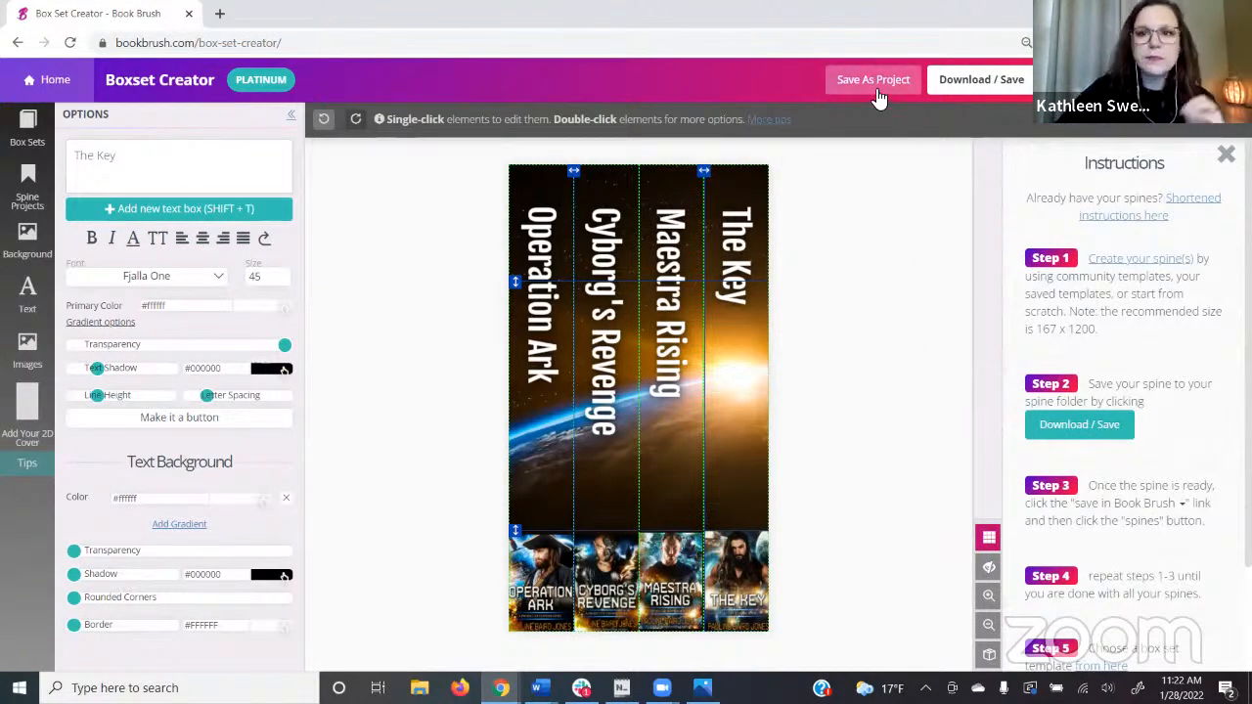
Download the finished four-spine design to the computer
click(837, 78)
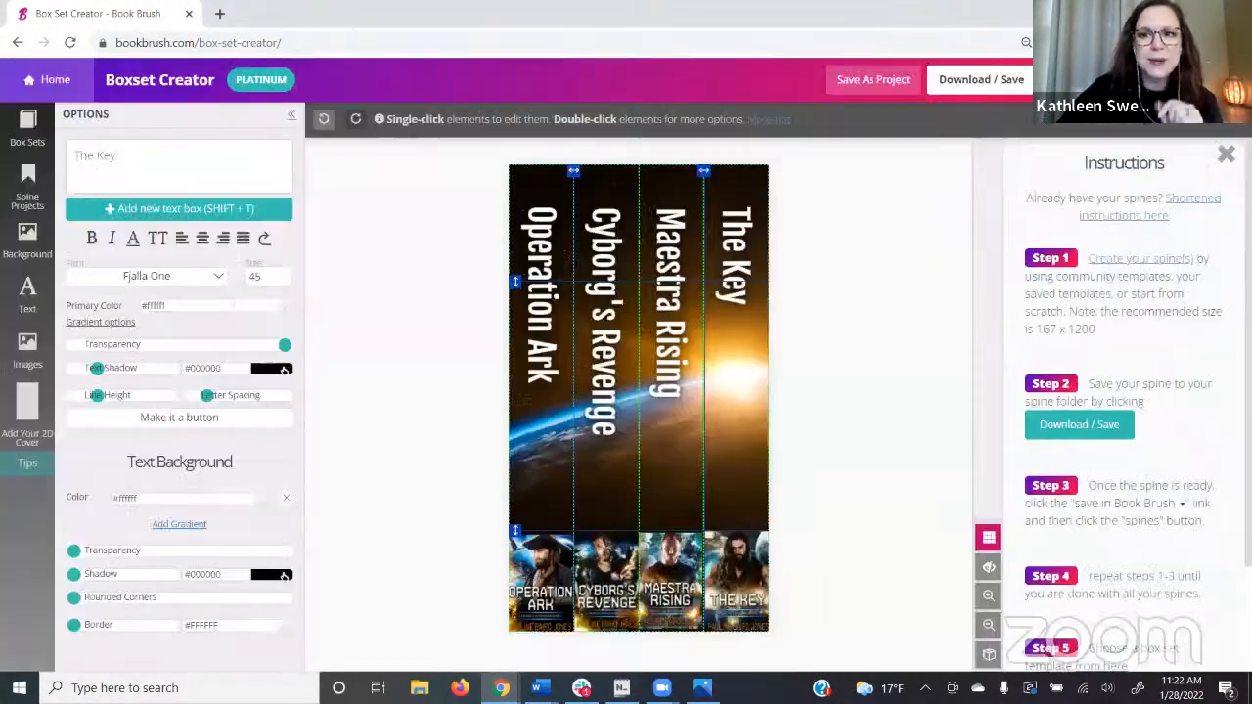
click(1007, 79)
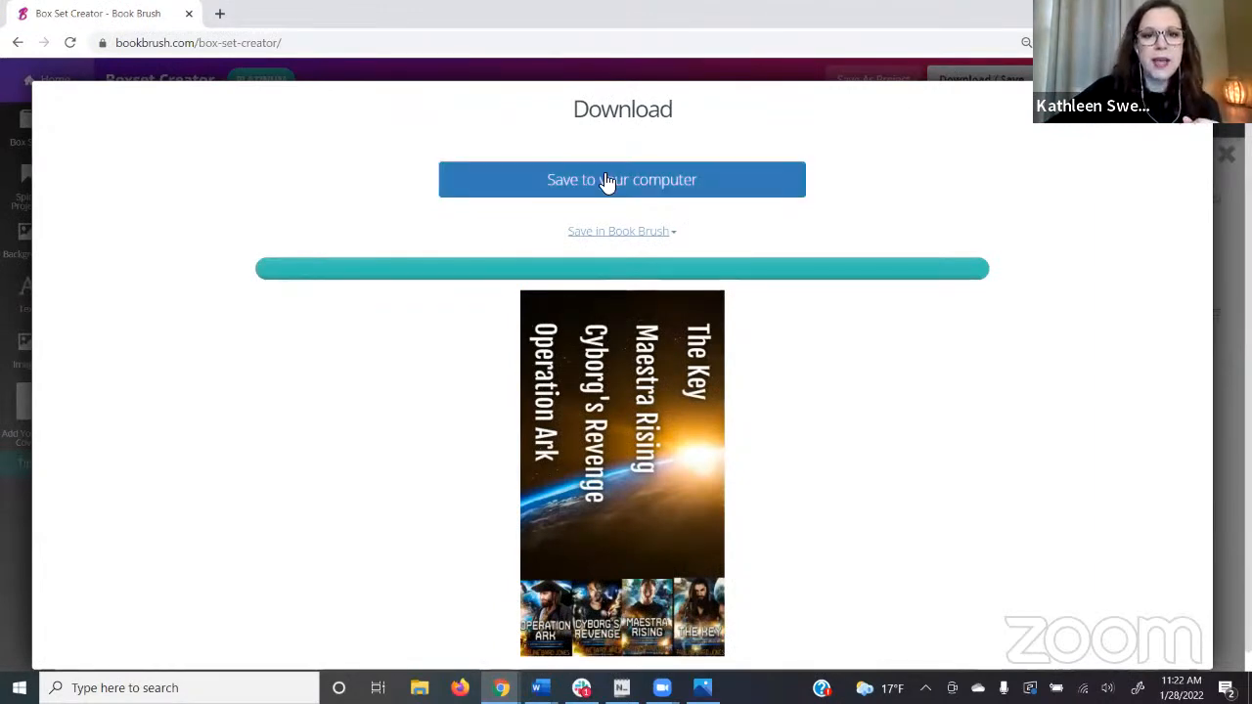
click(636, 181)
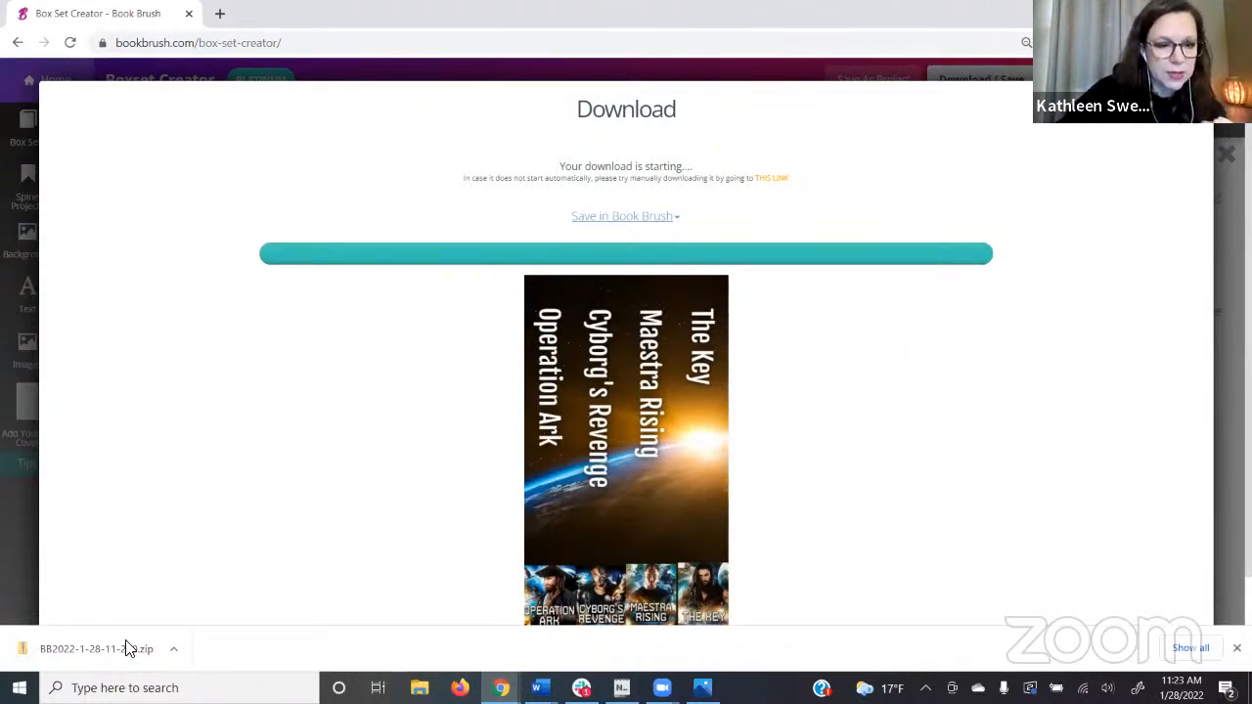
Extract the downloaded BB2022-1-28-11-230.zip into the Downloads folder and return to the spine design with the download dialog closed
click(89, 655)
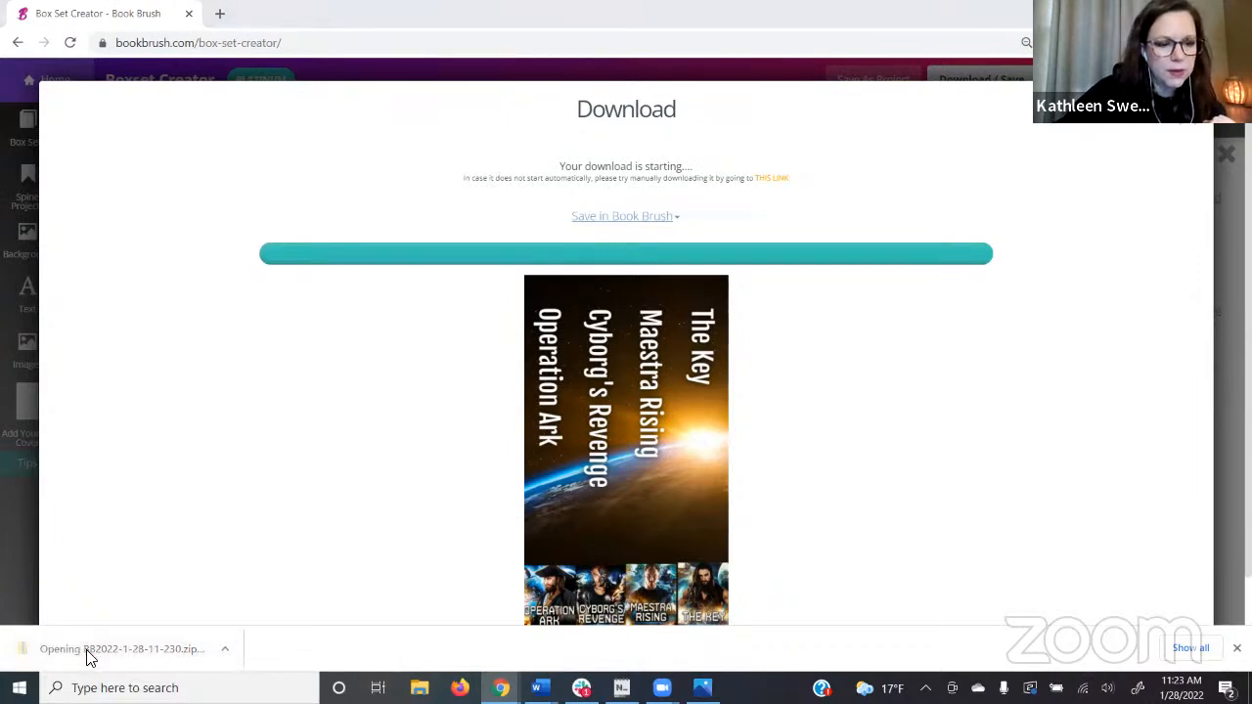
click(632, 235)
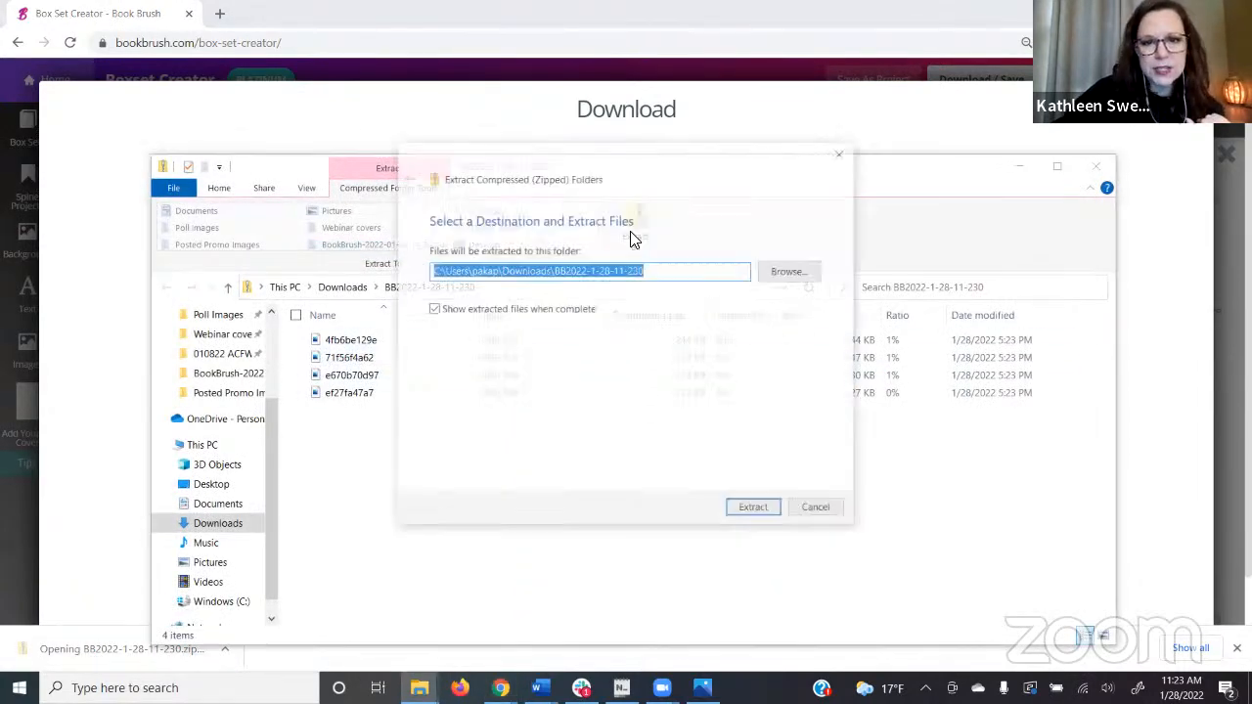
click(753, 511)
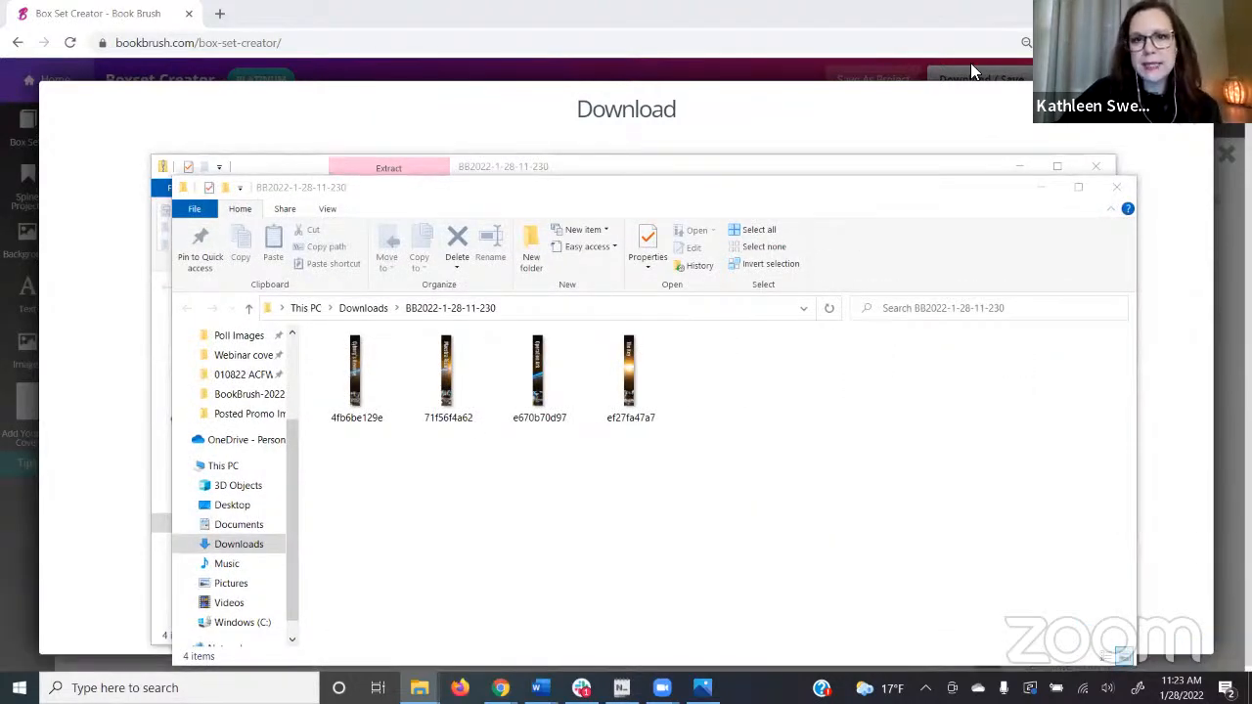
click(1190, 126)
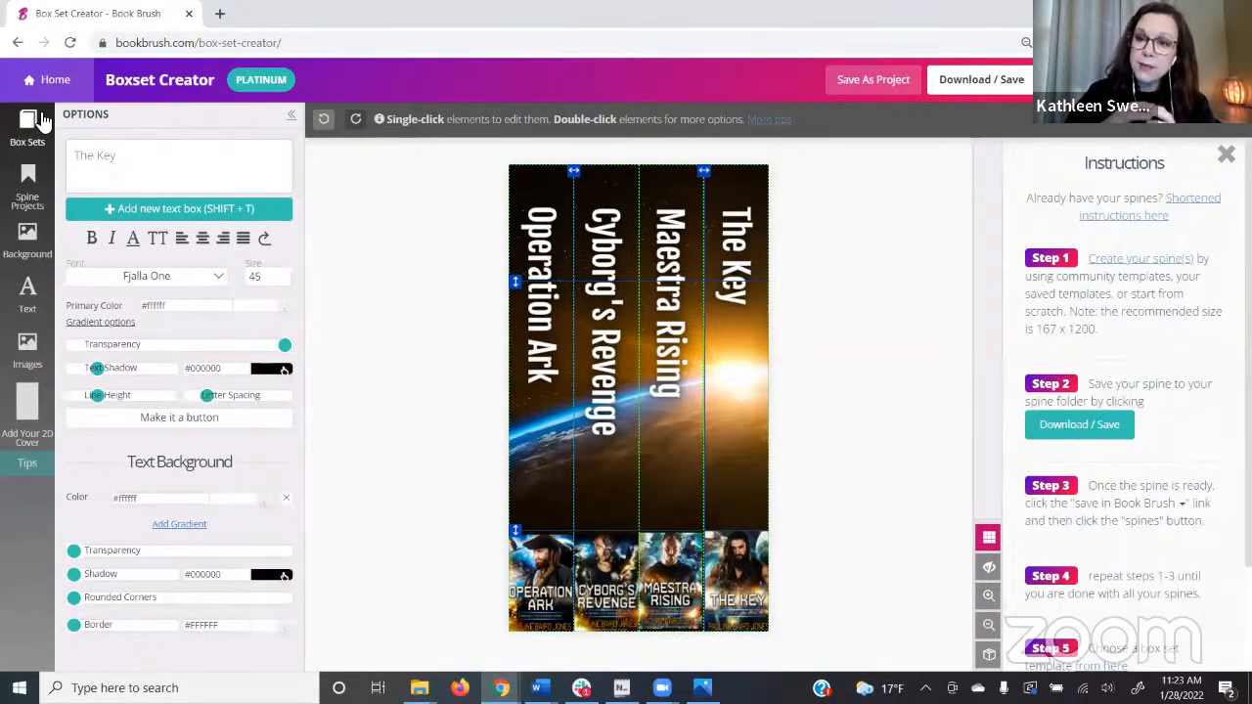
Choose the box set template with four spines from the second box set style
click(43, 117)
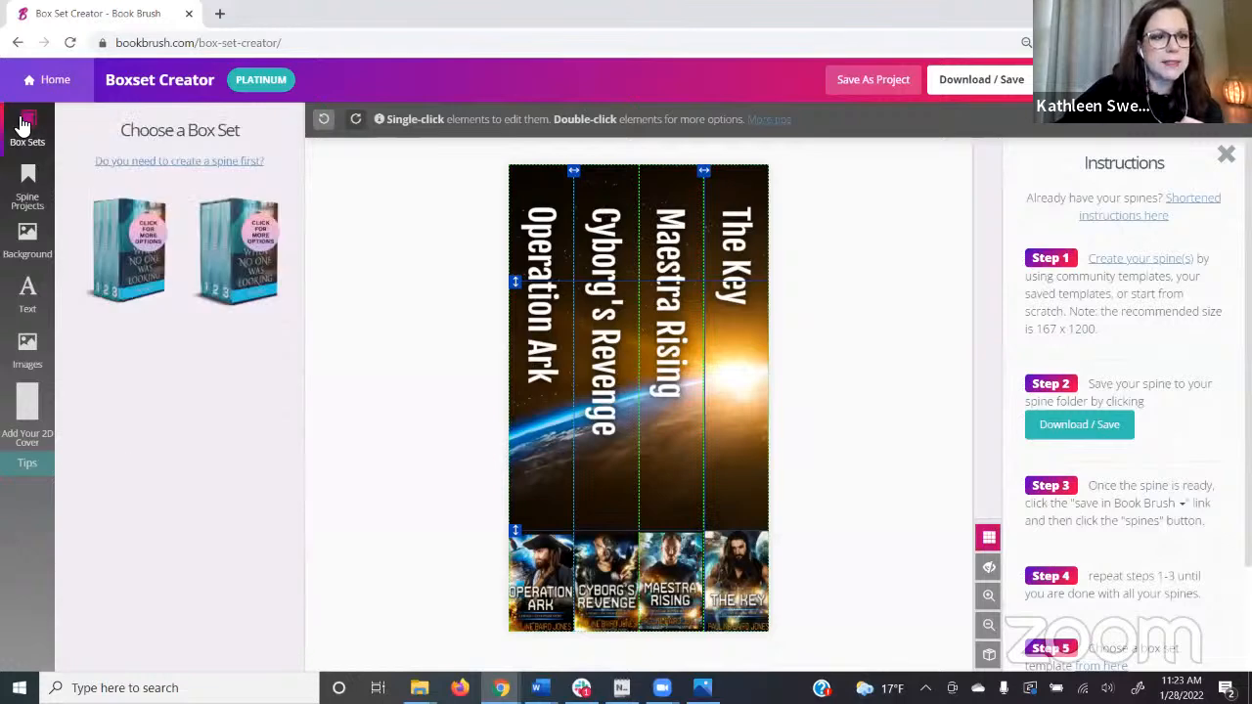
click(239, 272)
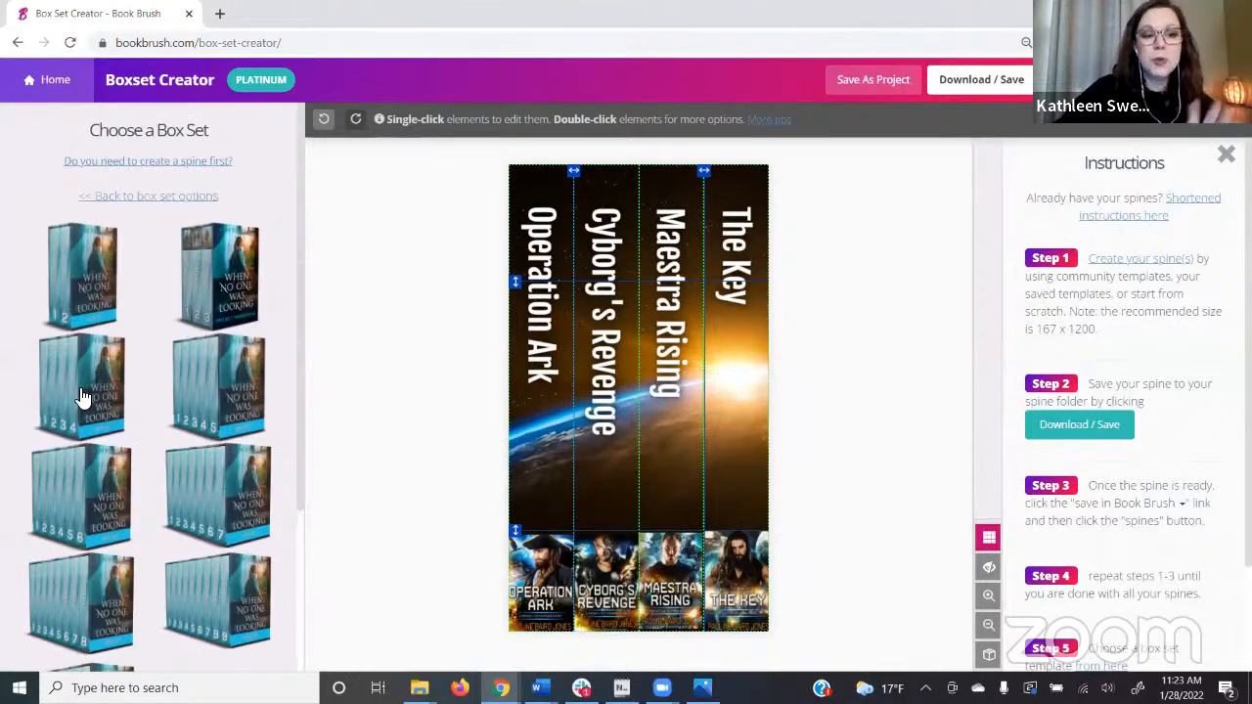
click(68, 403)
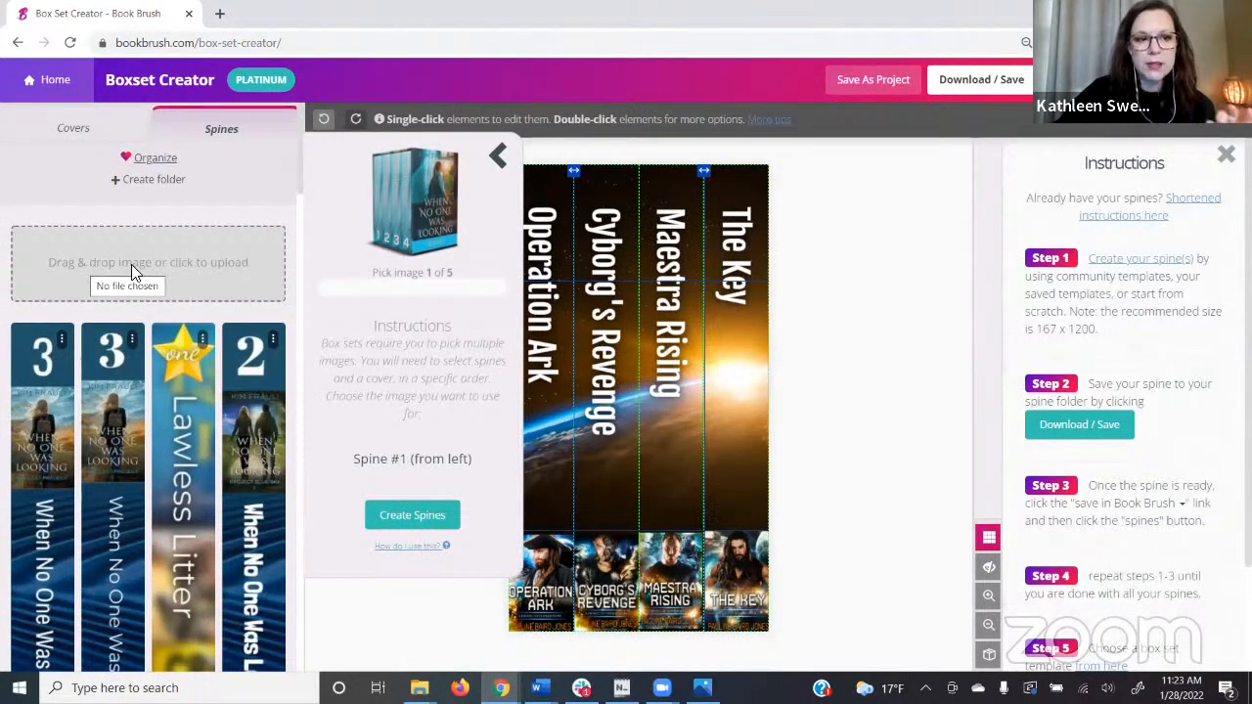
click(211, 264)
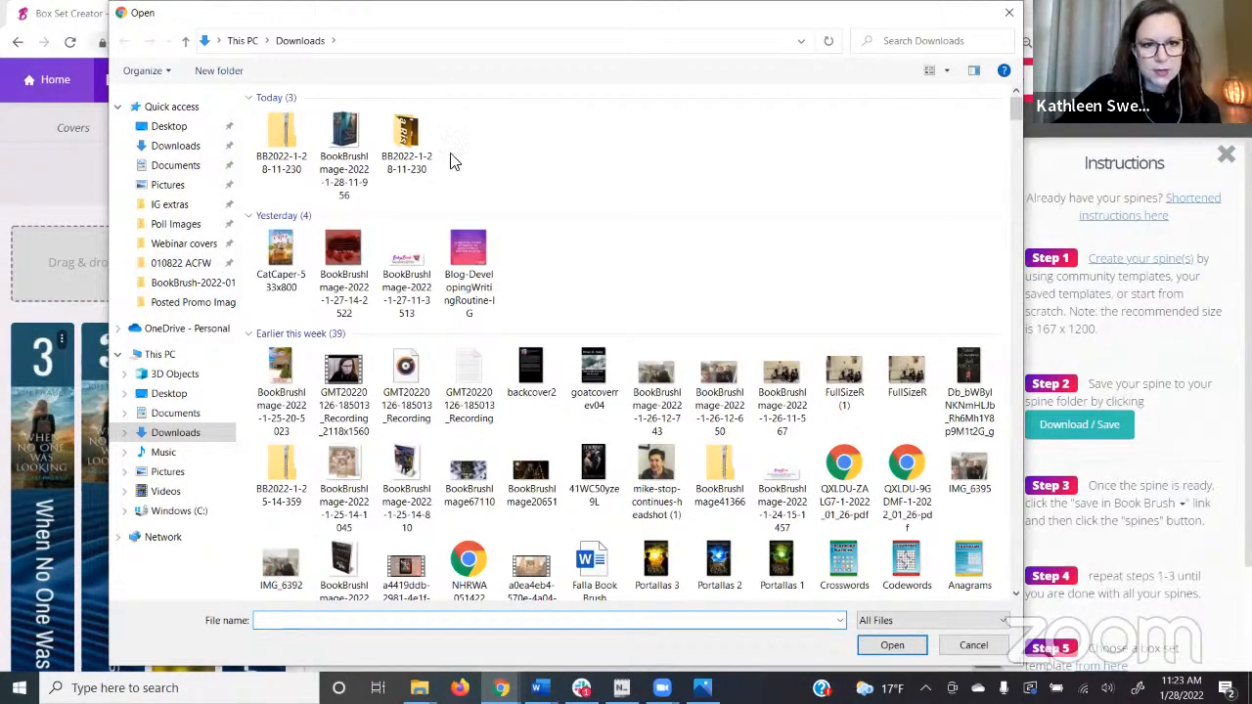
double_click(450, 159)
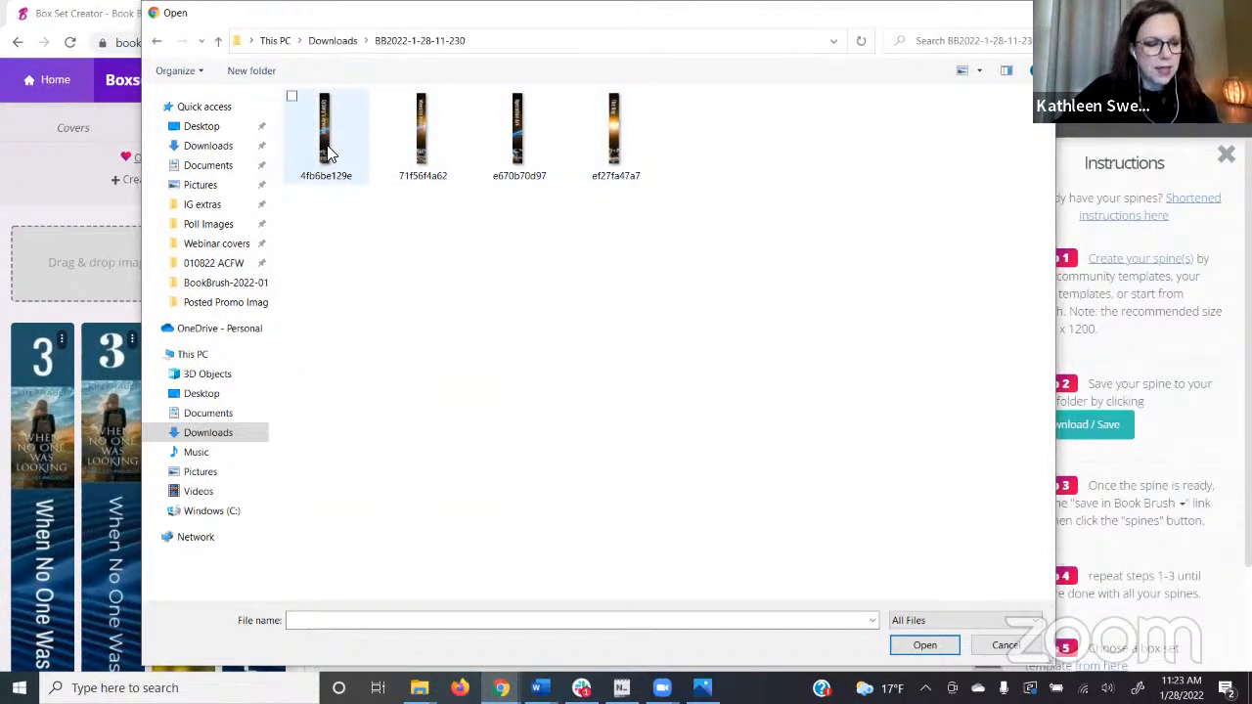
click(326, 151)
ctrl+click(428, 139)
ctrl+click(519, 148)
ctrl+click(614, 148)
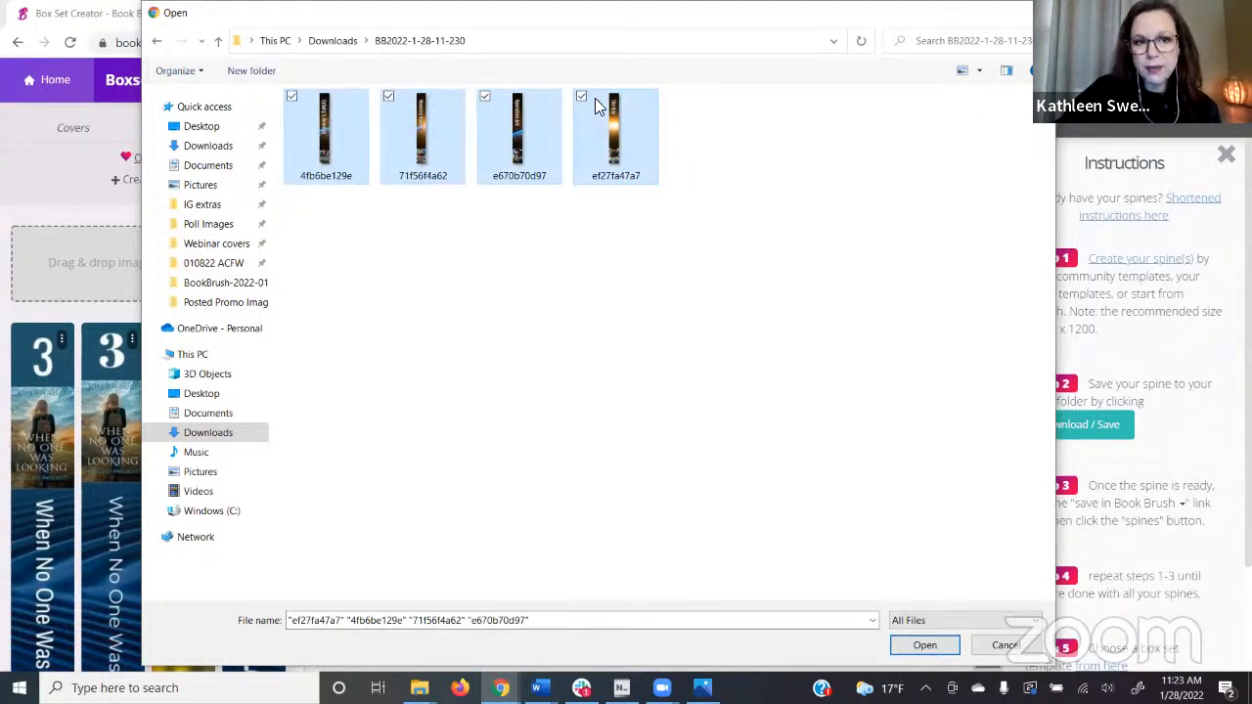
drag(516, 117, 60, 292)
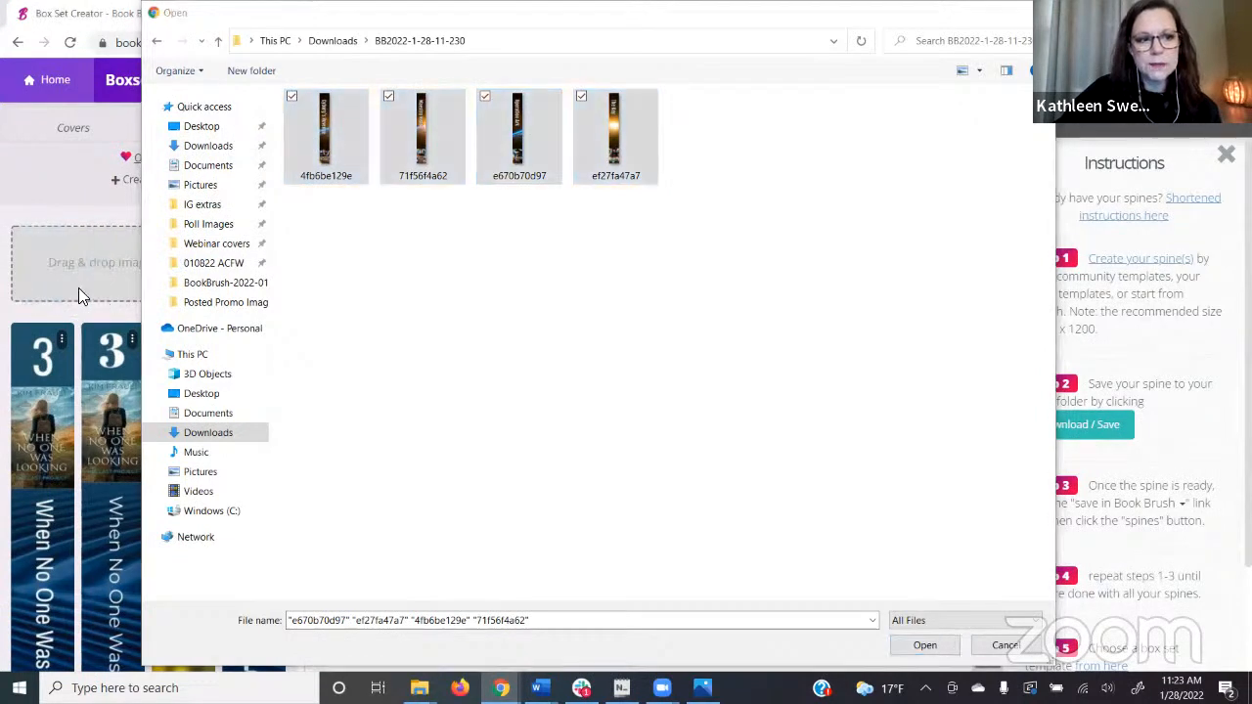
click(1042, 12)
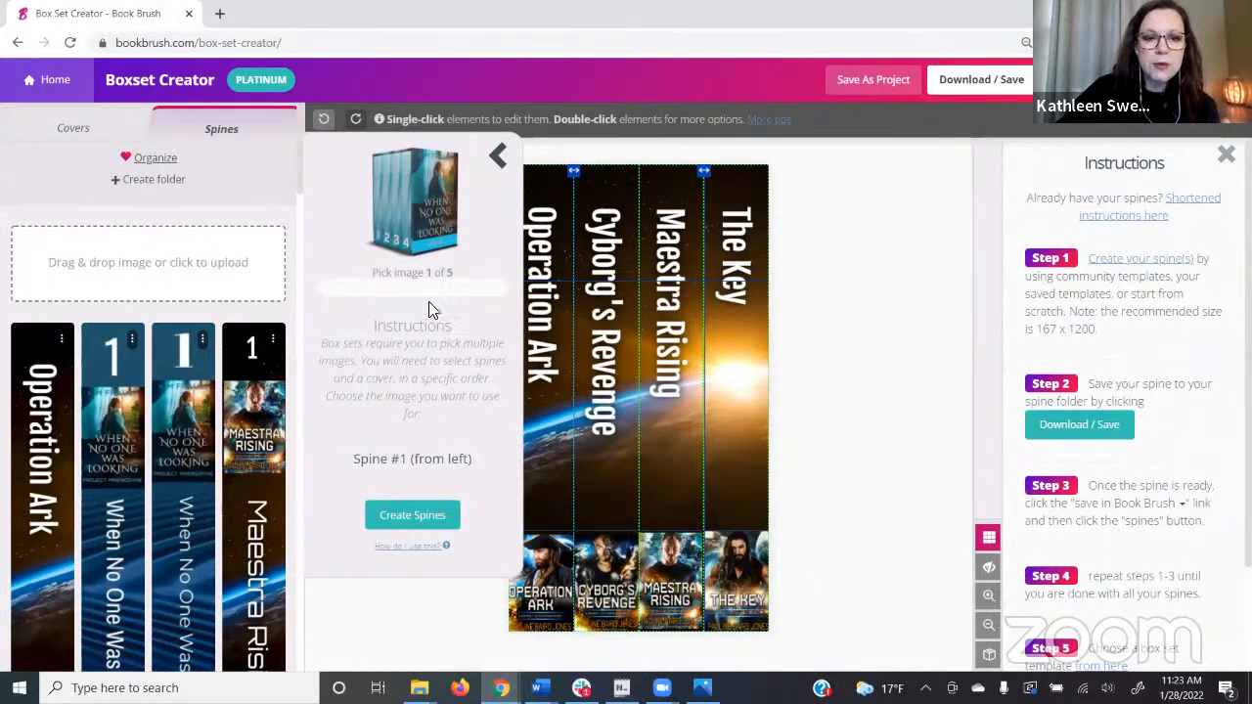
drag(350, 462, 476, 461)
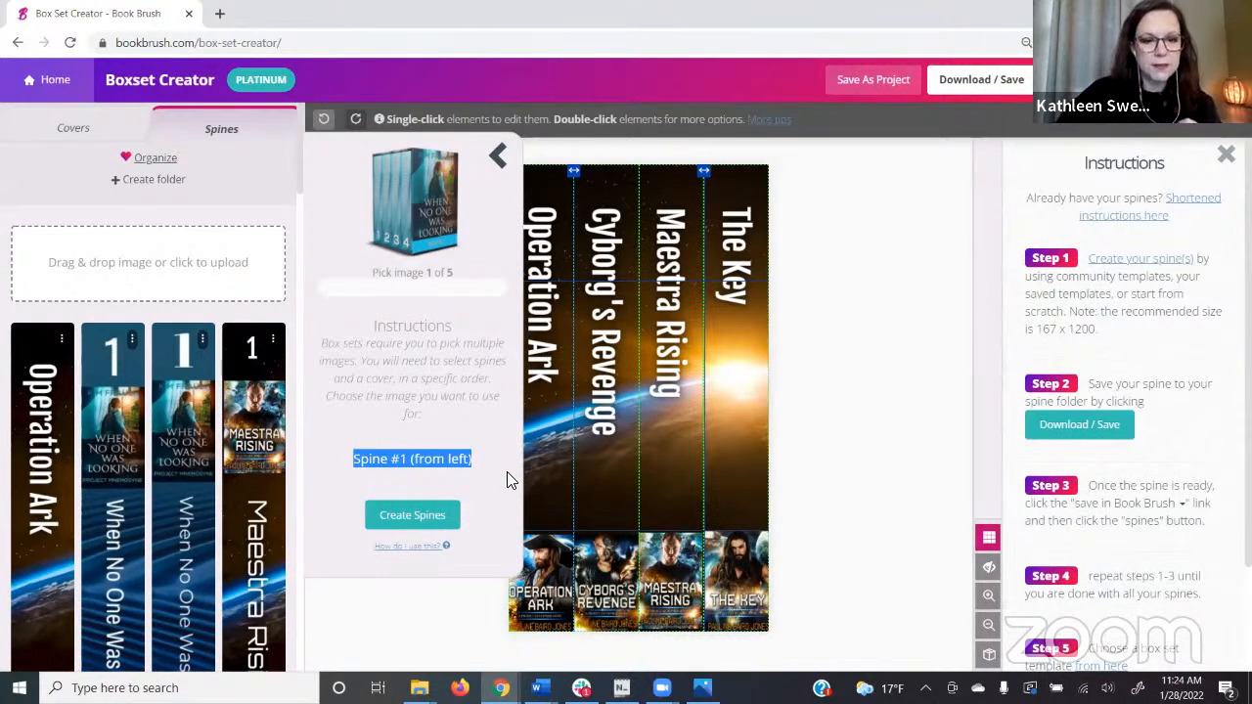
Assign Operation Ark, Cyborg's Revenge, Maestra Rising and The Key to spines 1 to 4, and the Project Enterprise Box Set cover to the front
click(44, 446)
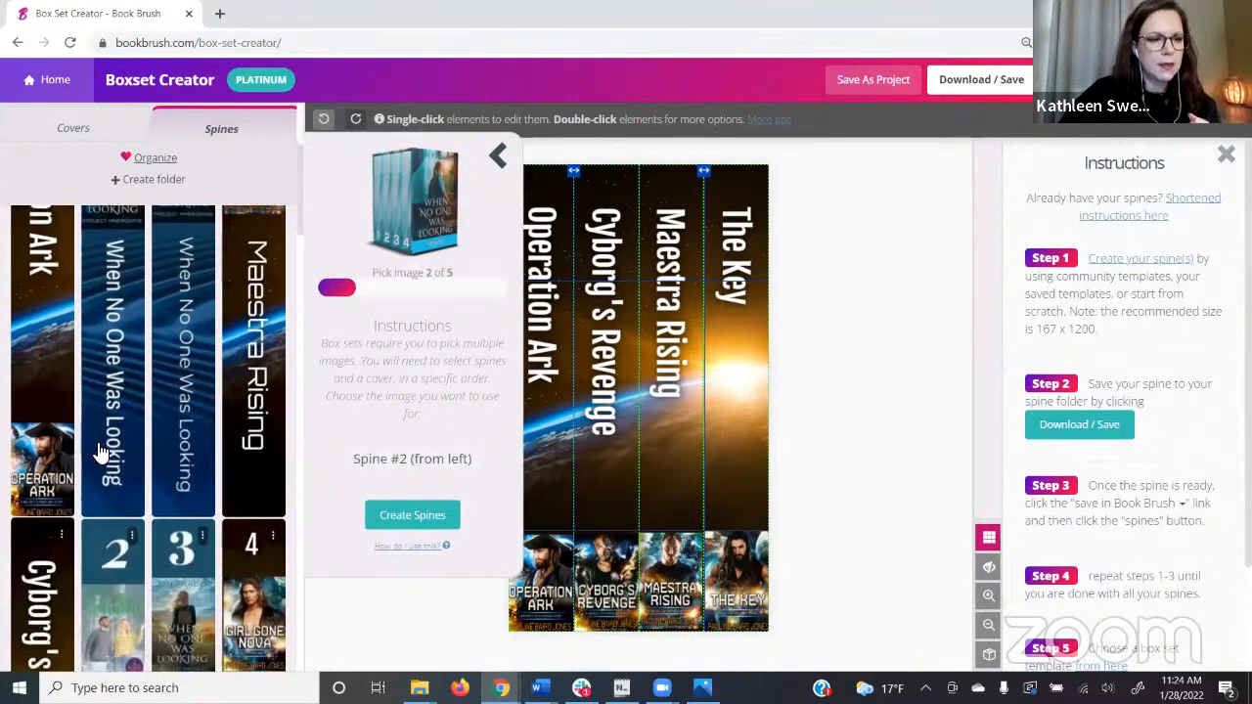
click(44, 410)
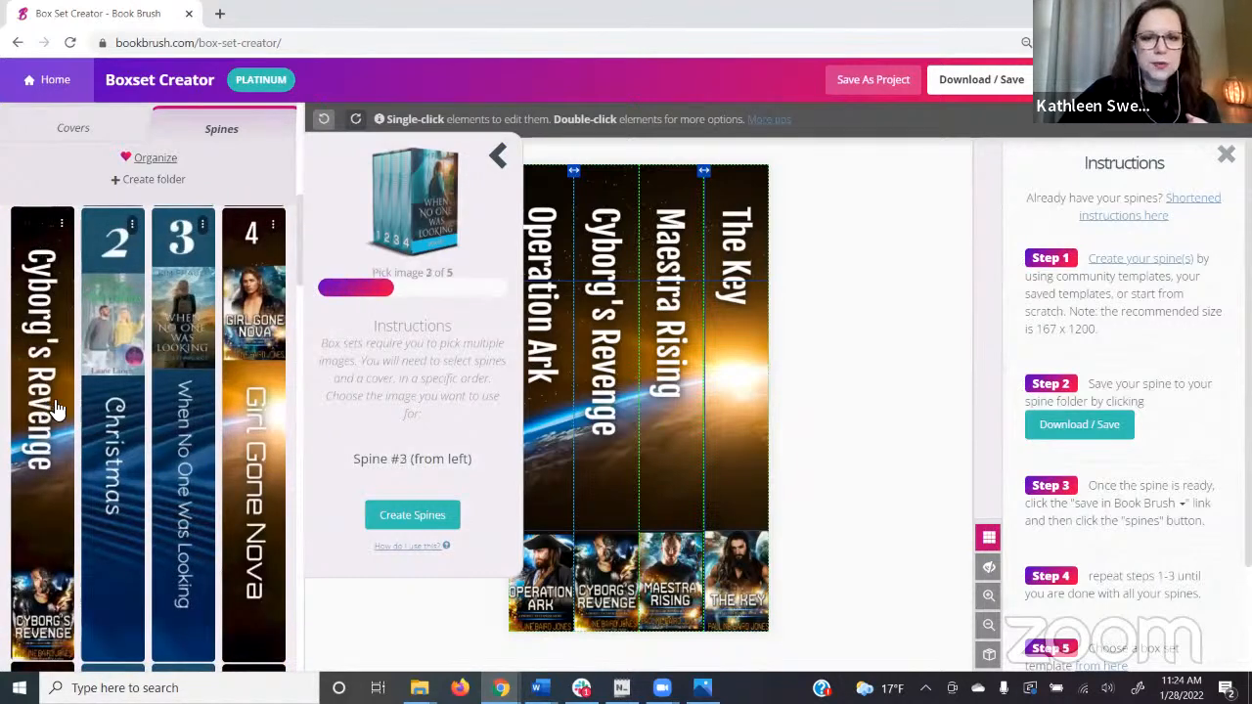
scroll(91, 419, down, 3)
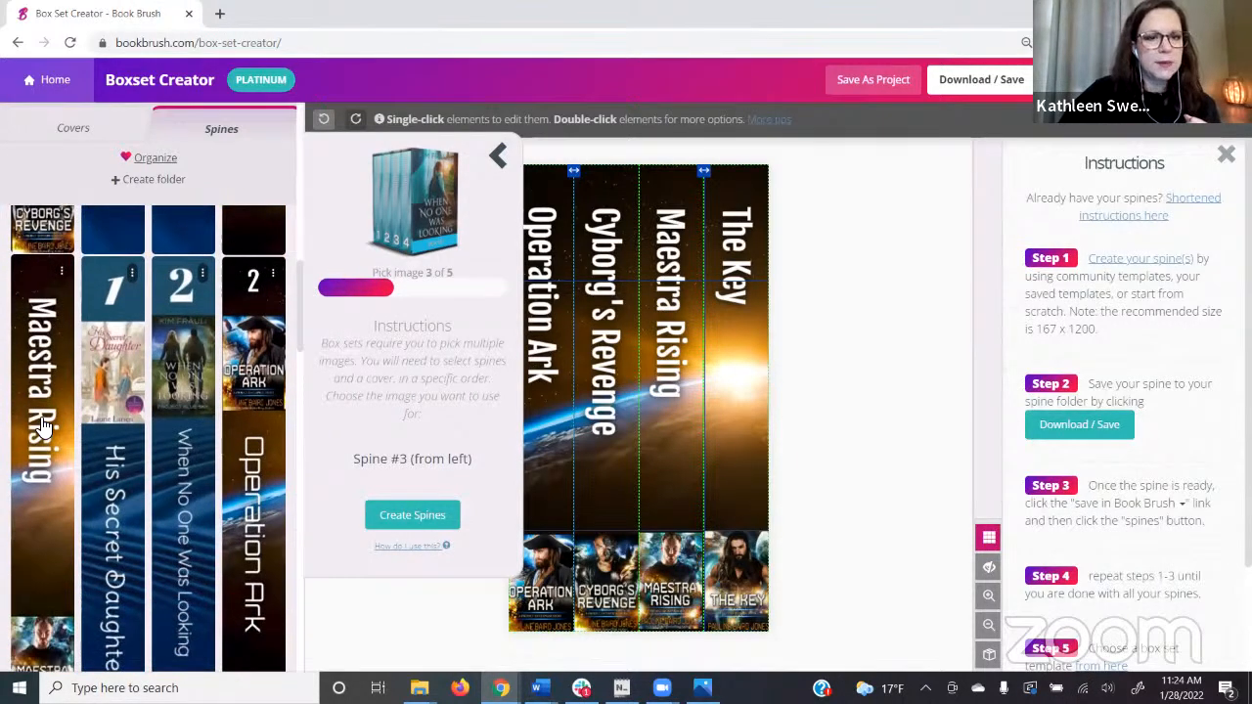
click(44, 426)
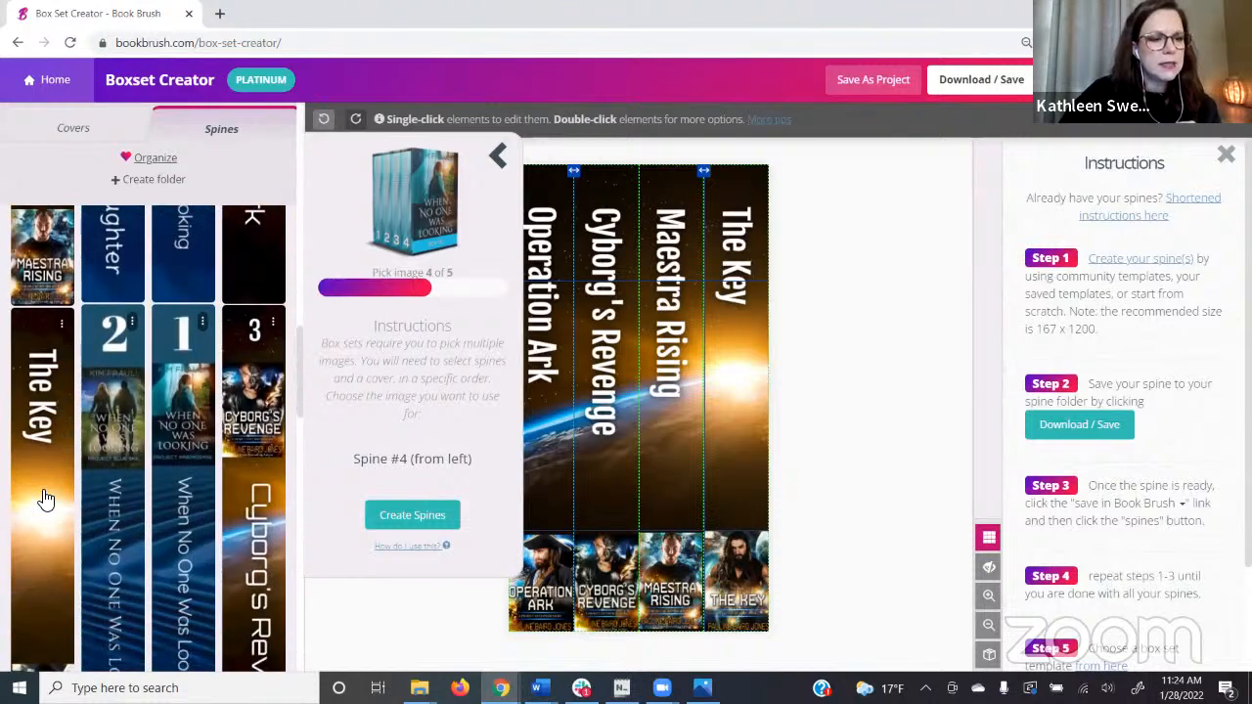
click(44, 499)
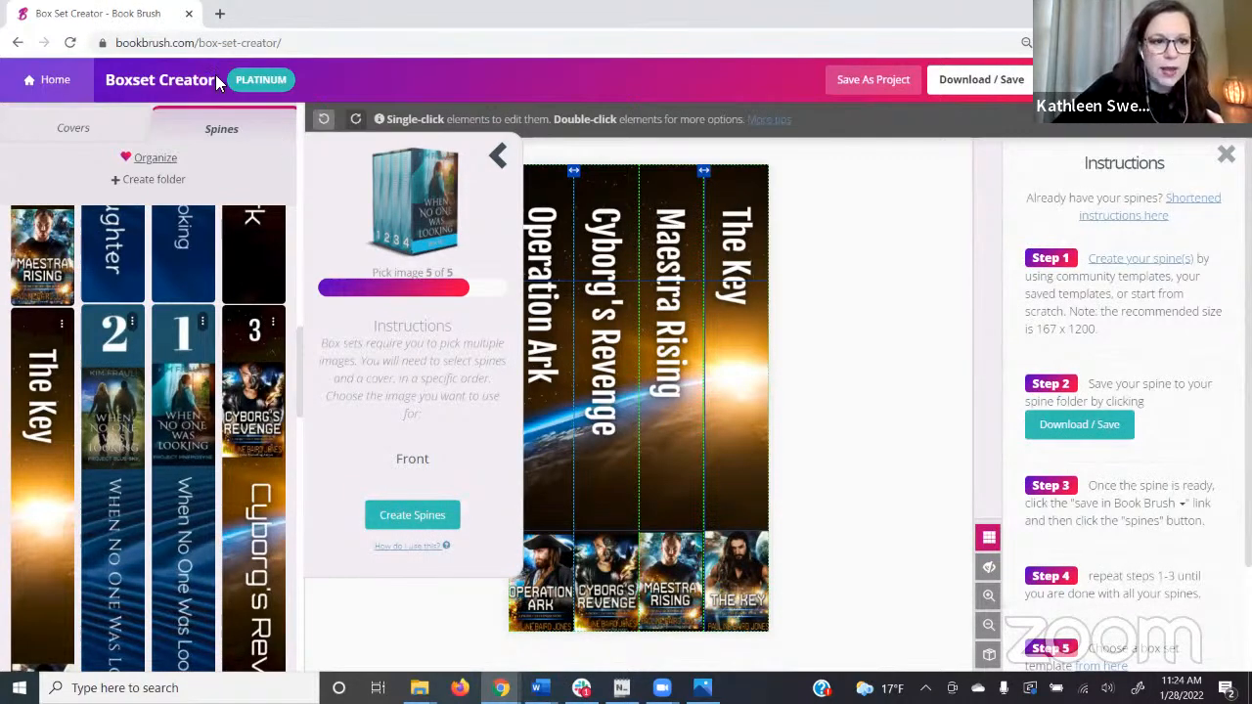
click(72, 128)
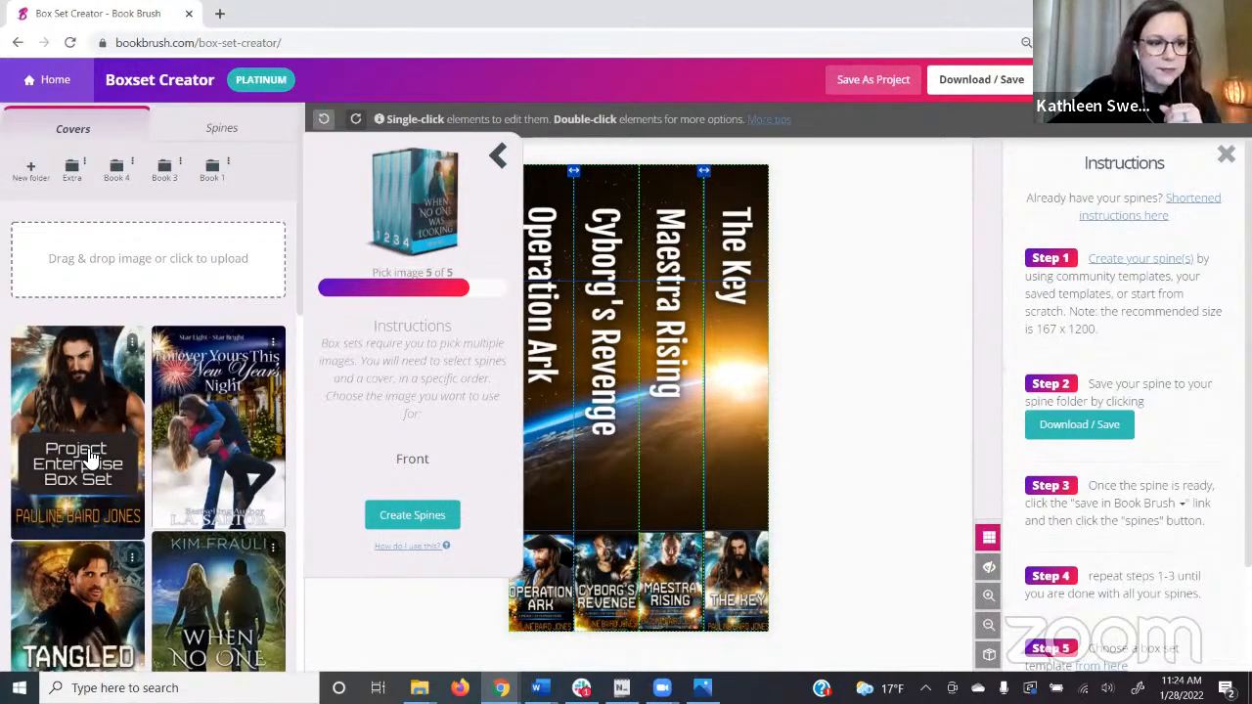
click(88, 456)
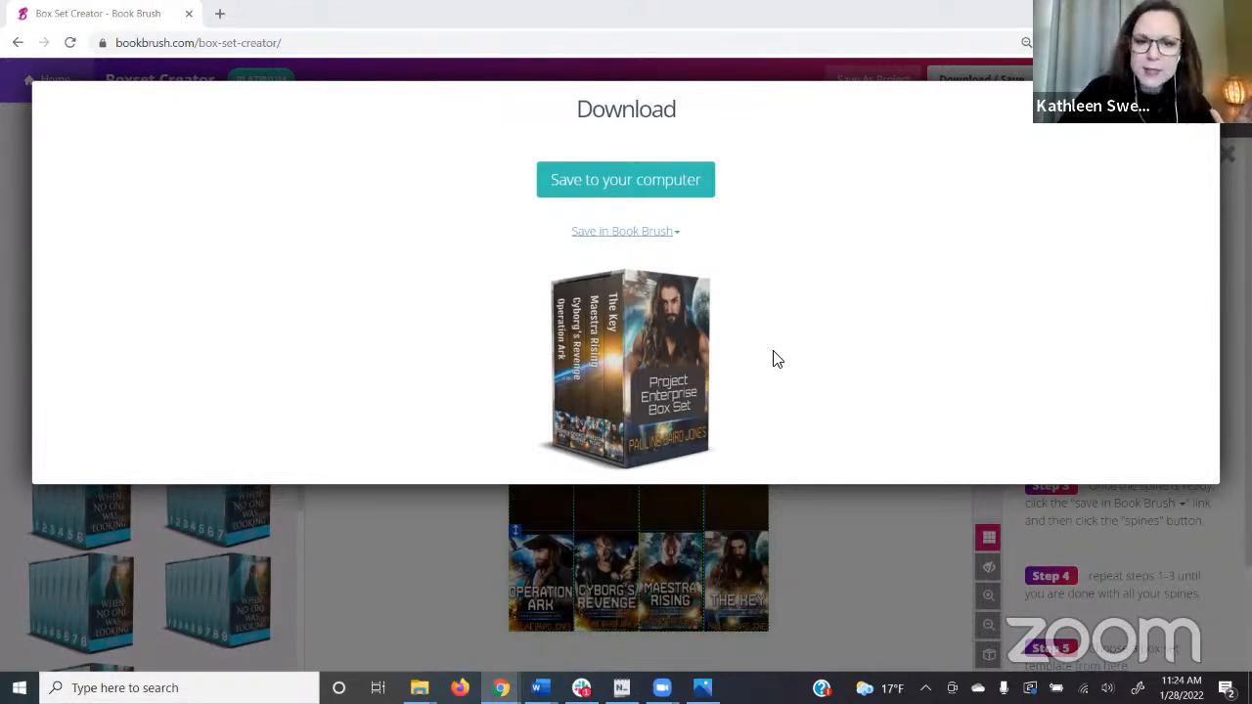
Save the box set mockup to My Images and to the computer, view the downloaded image, and close it and the download dialog
click(647, 241)
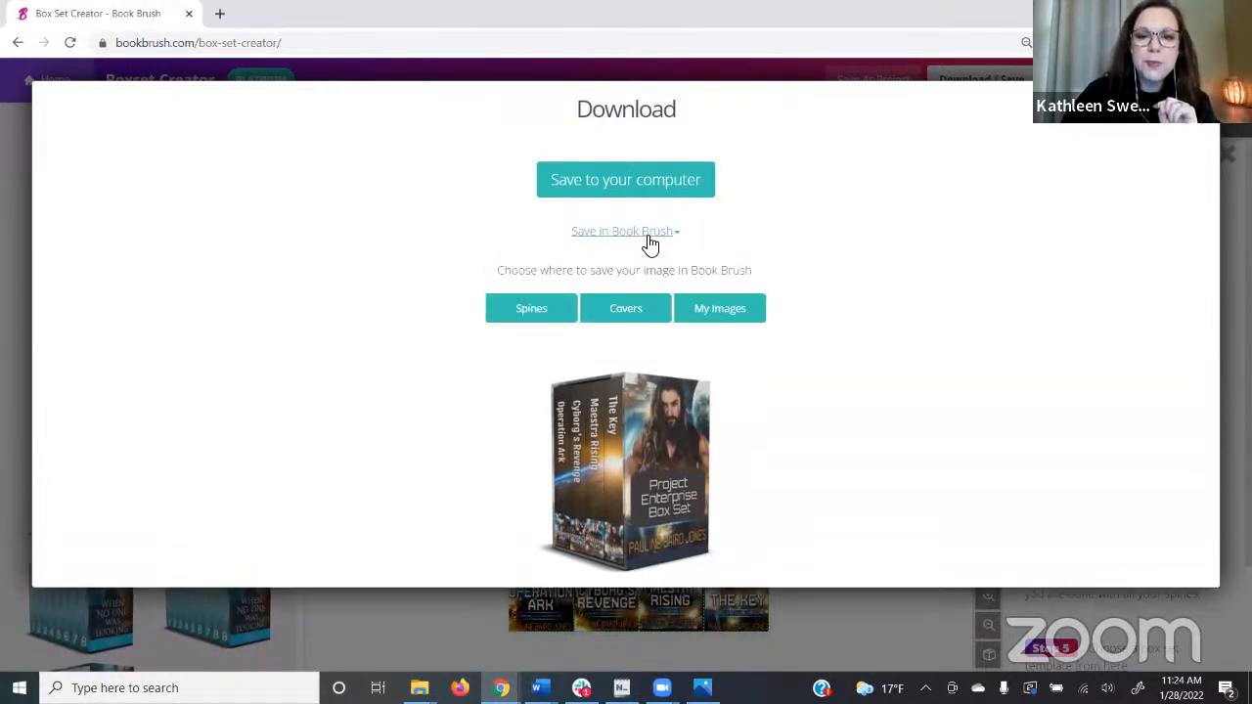
click(744, 308)
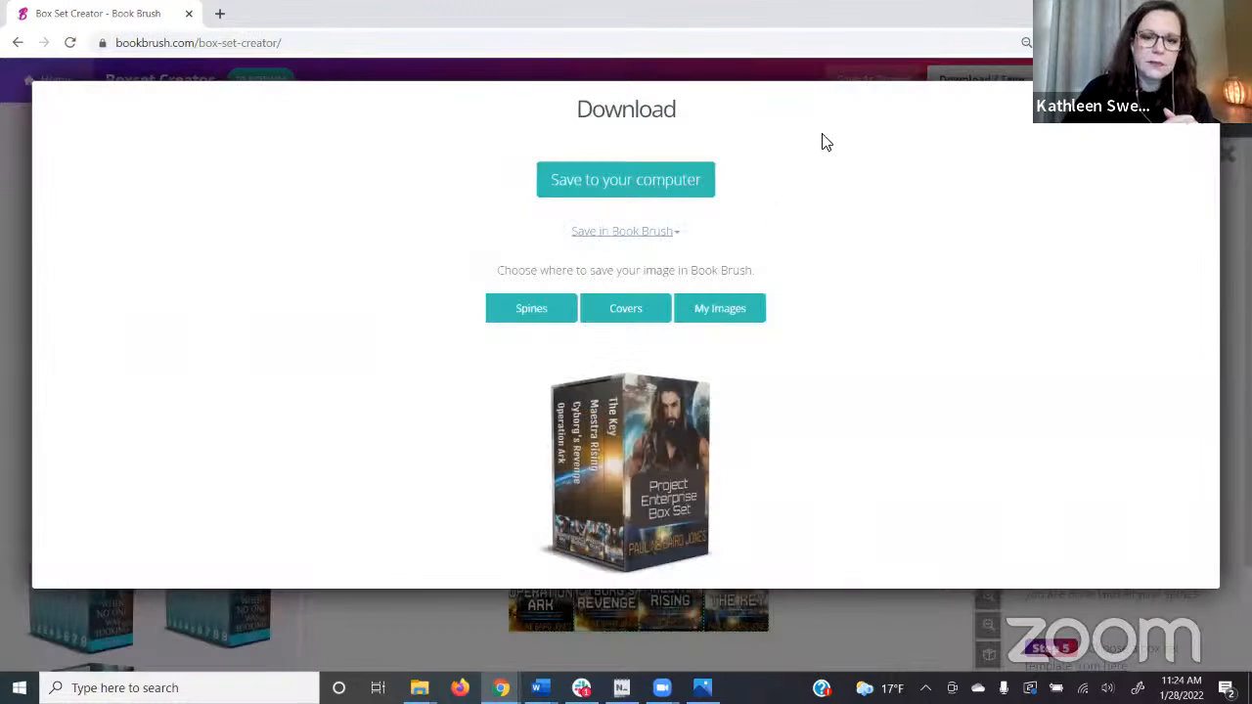
click(667, 180)
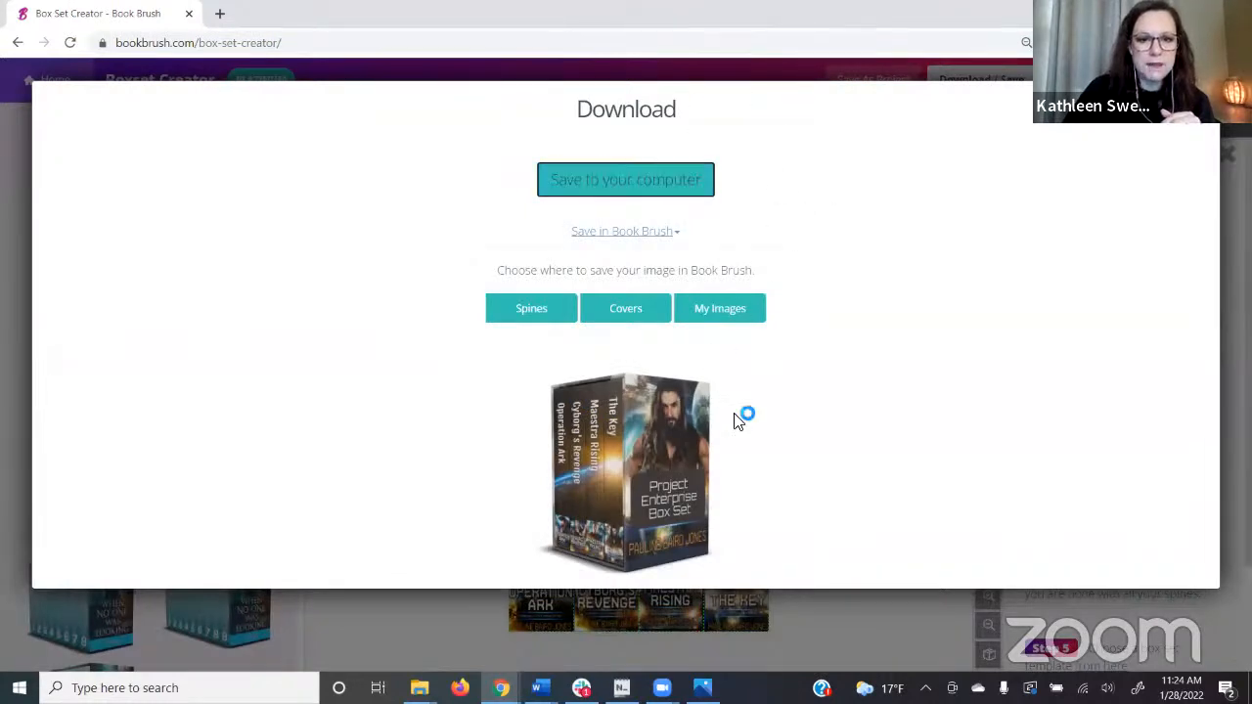
click(107, 651)
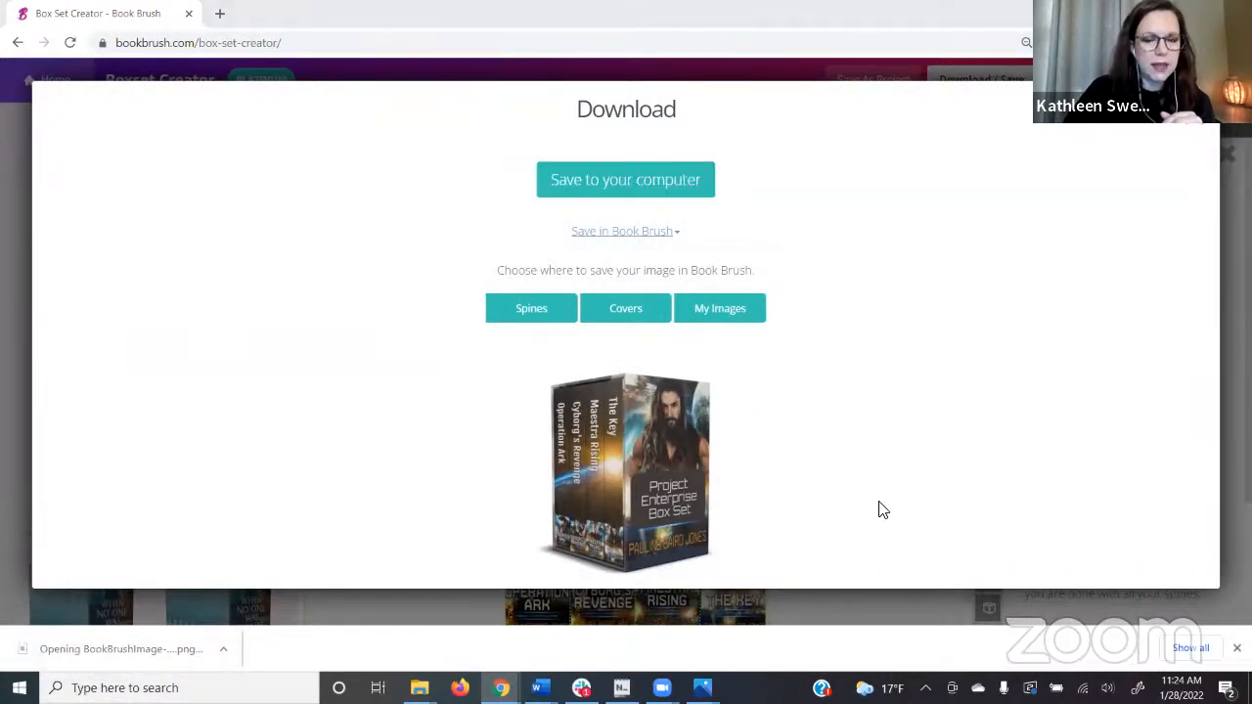
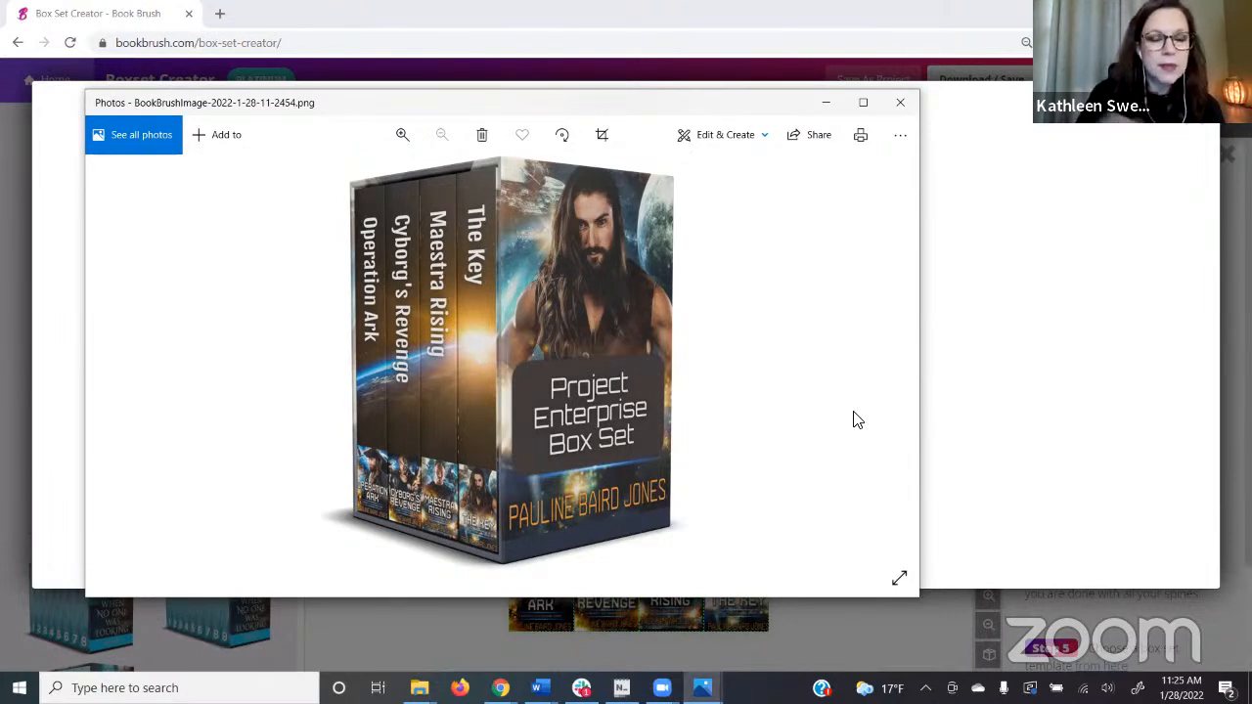
click(899, 102)
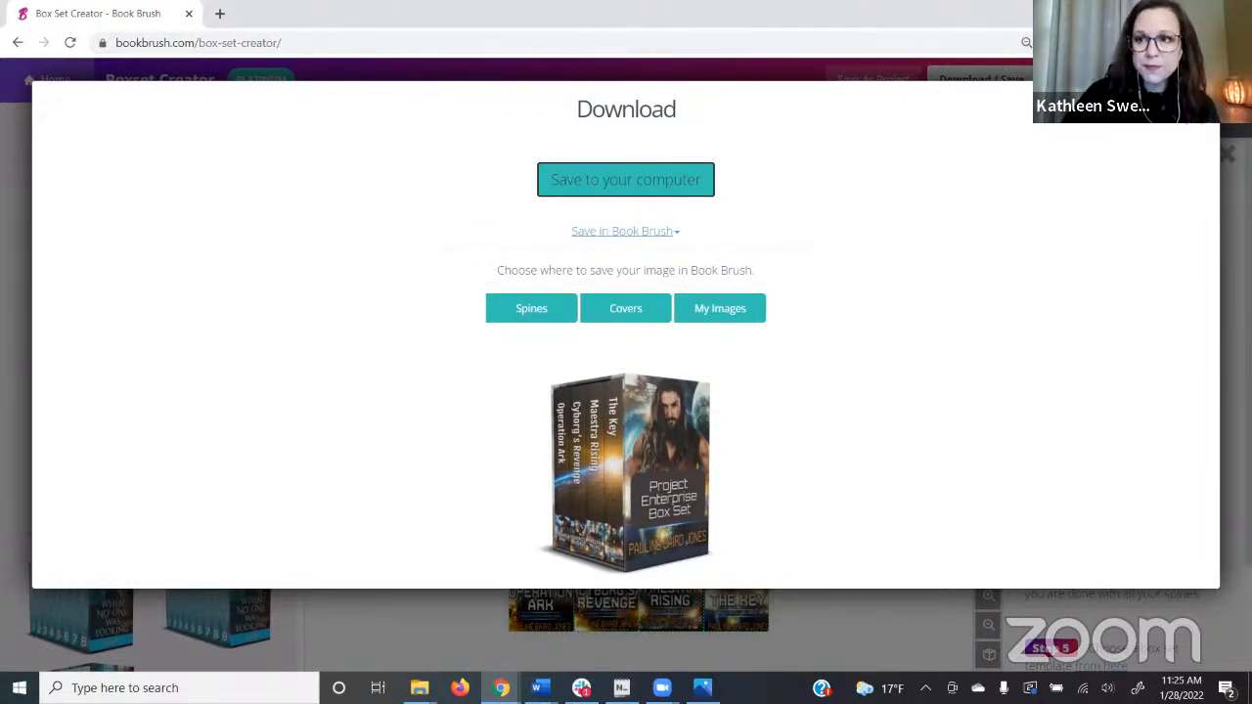
click(1201, 120)
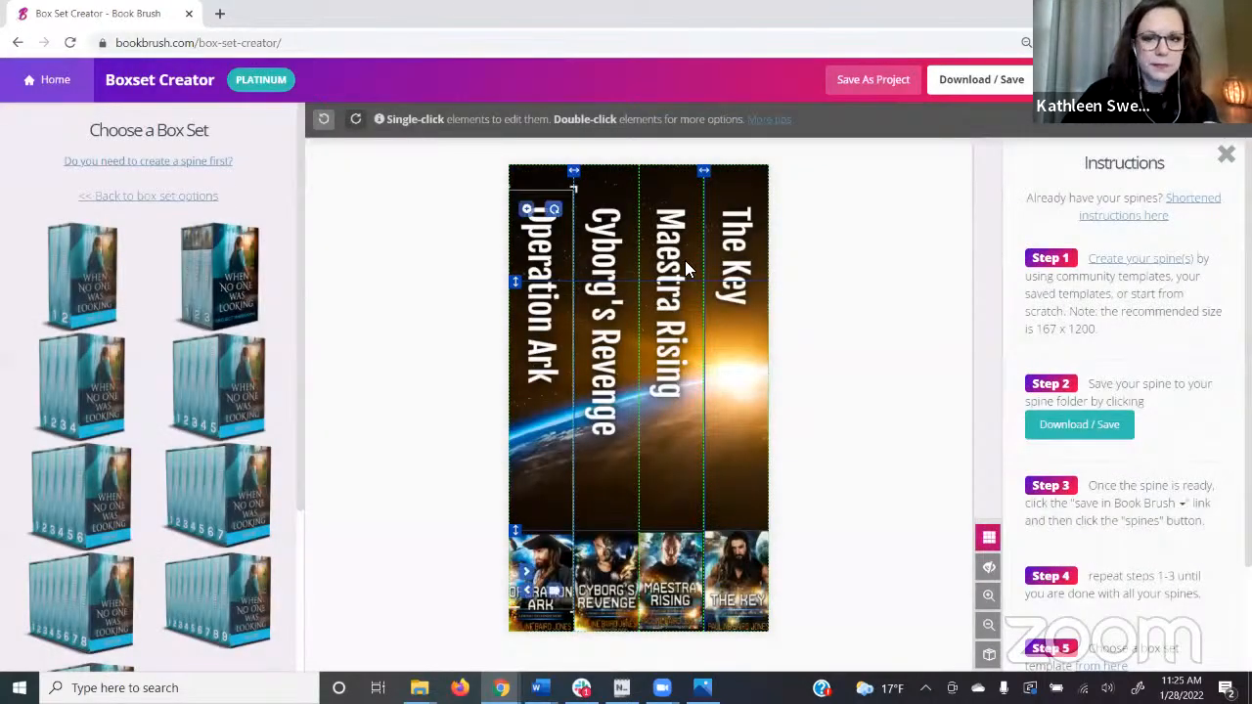
Reload the Box Set Creator without keeping the current design and open the community templates for creating a spine
click(70, 42)
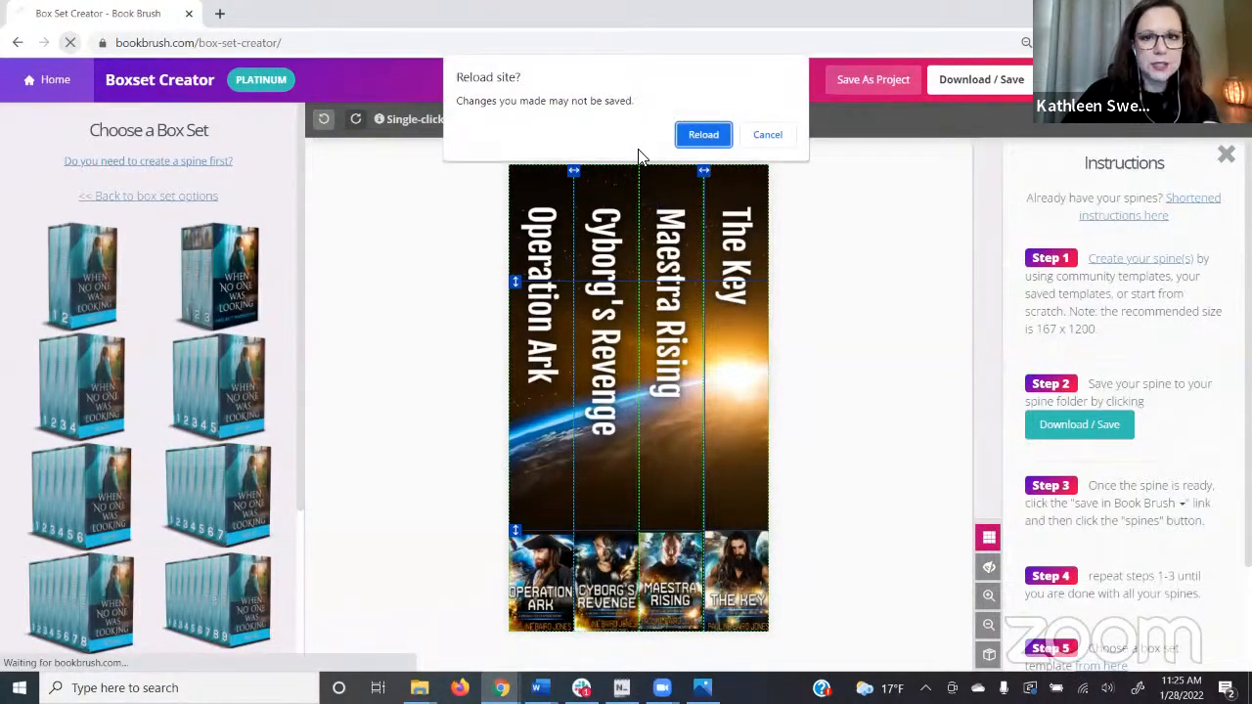
click(698, 133)
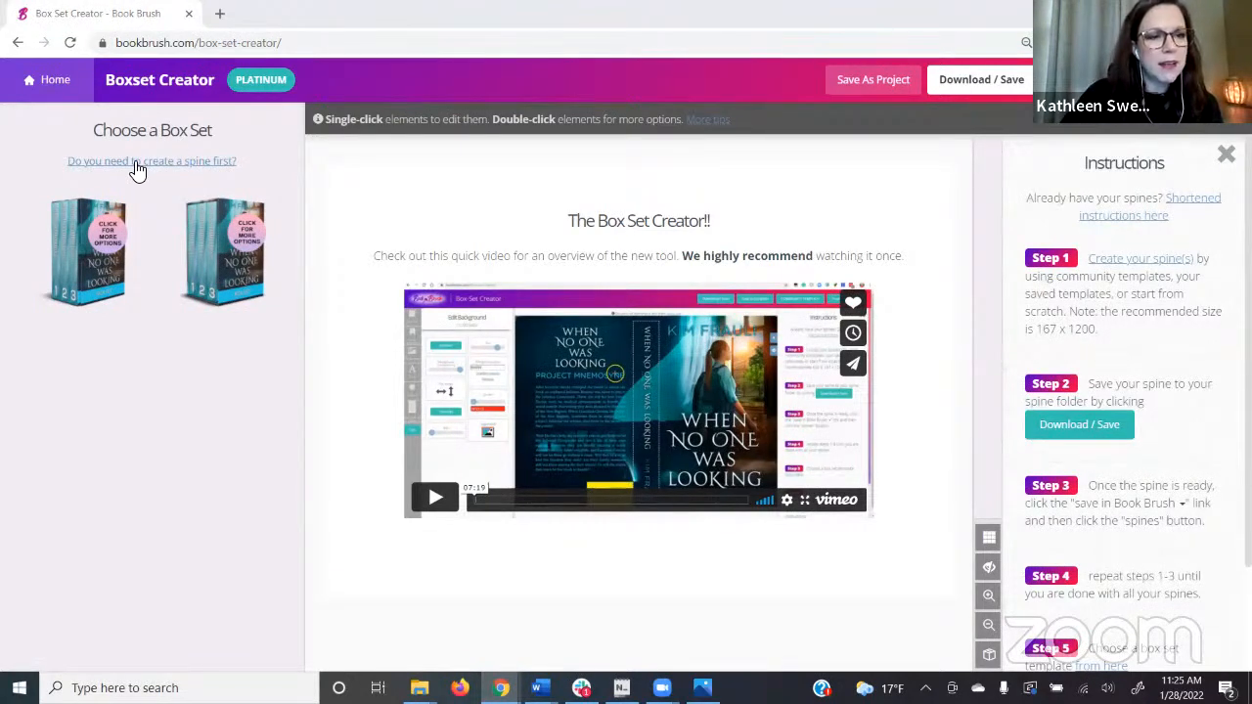
drag(237, 162, 65, 160)
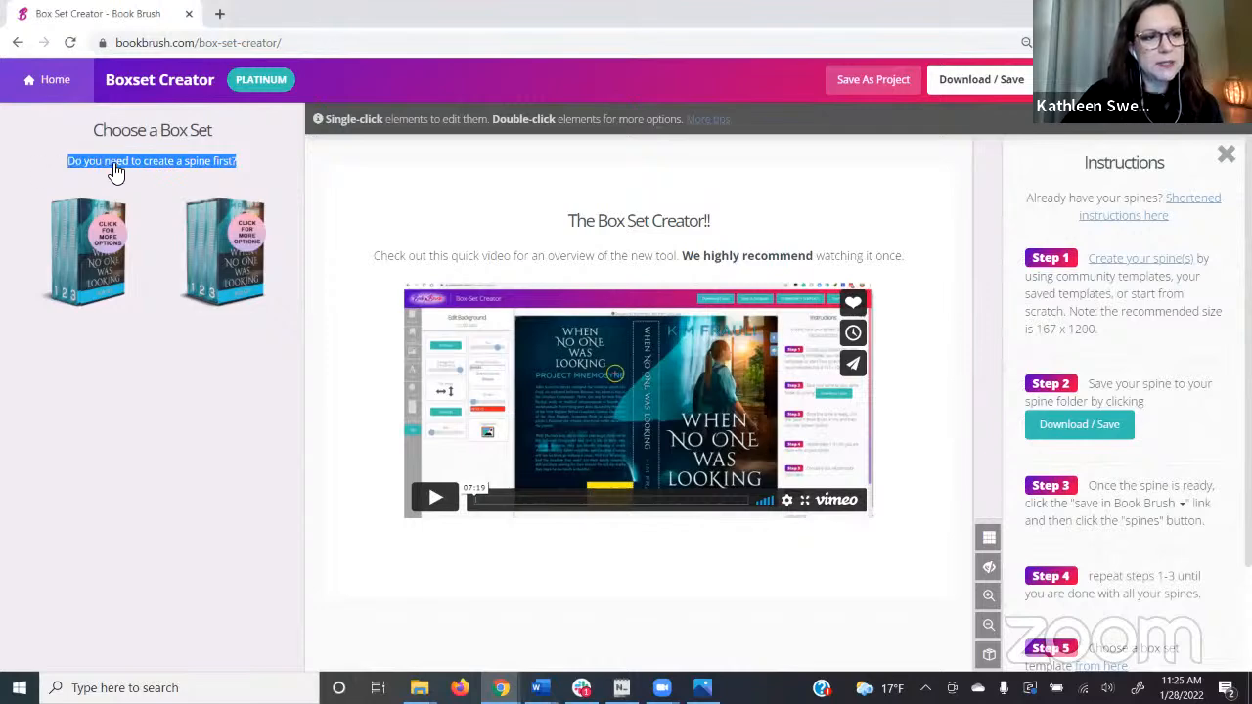
click(115, 171)
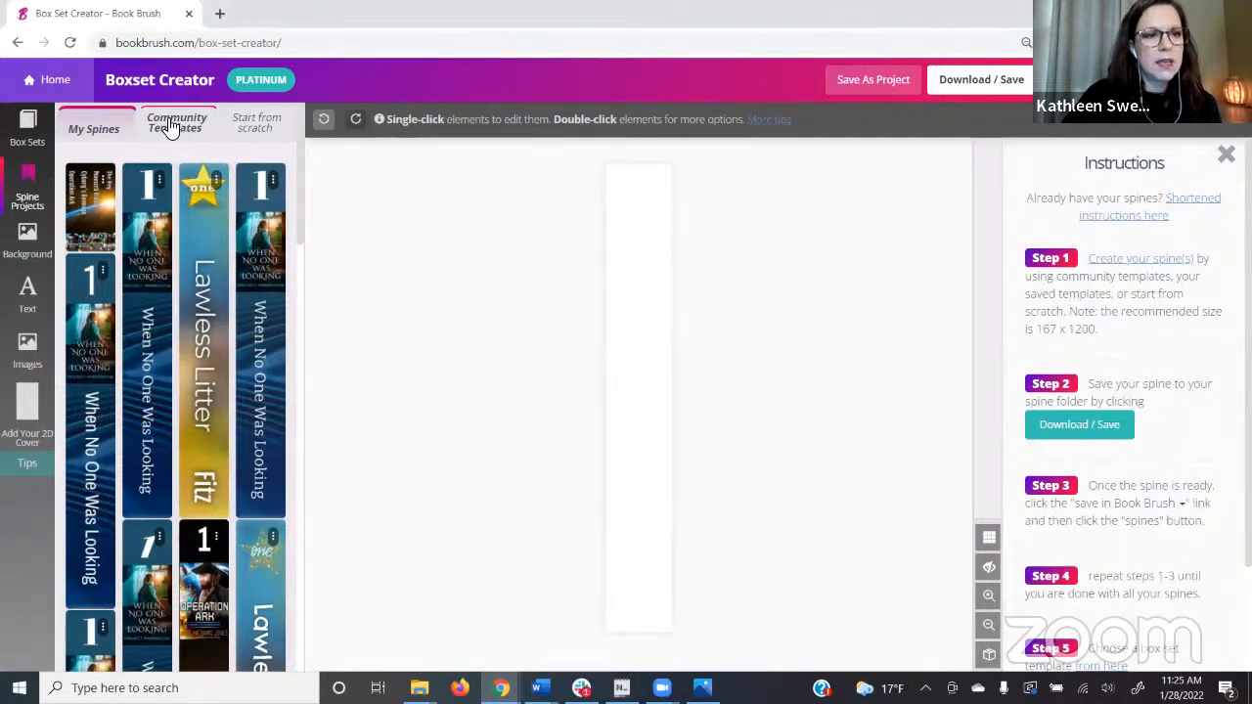
click(174, 124)
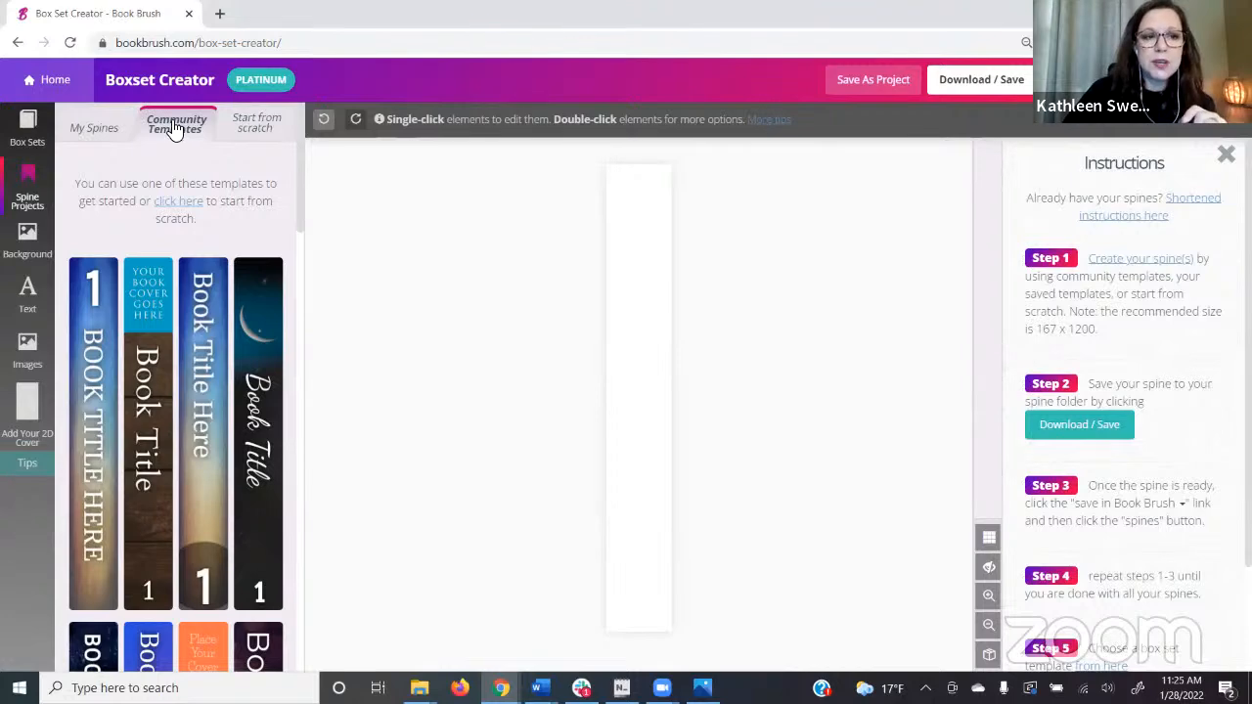
Browse the community spine templates and apply the lilac-to-teal one with white hearts and sparkles
scroll(265, 391, down, 4)
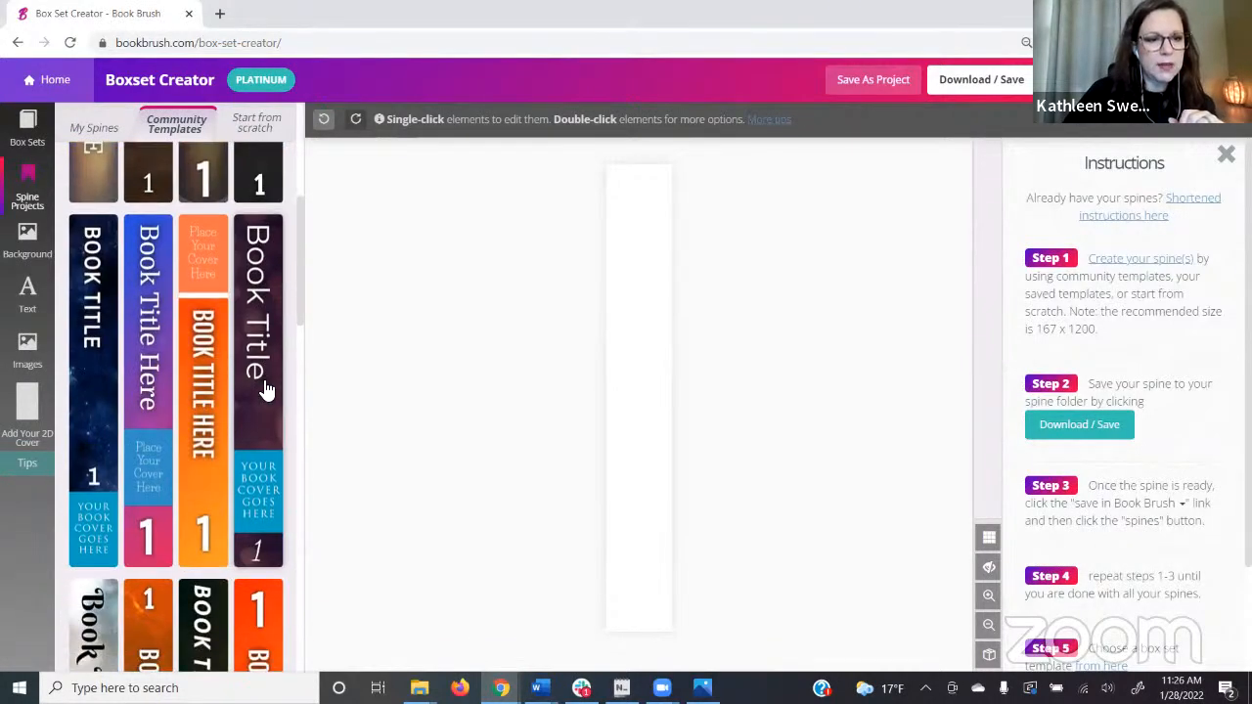
click(148, 365)
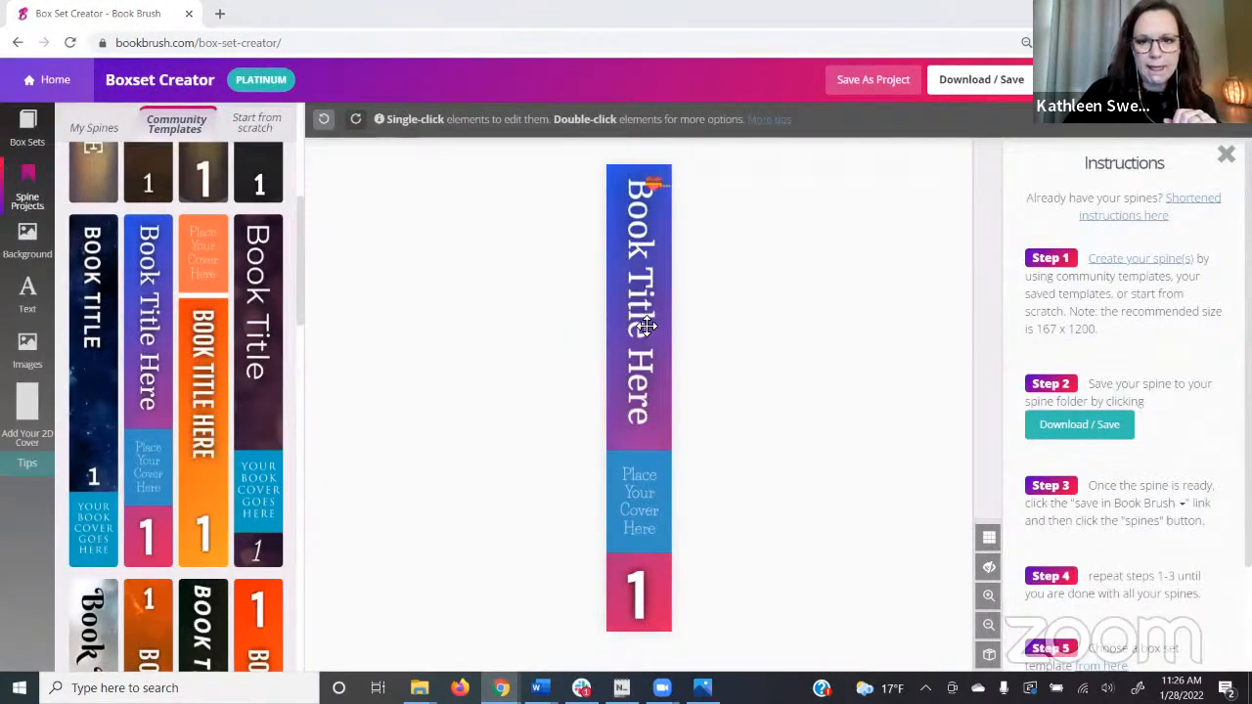
scroll(220, 426, down, 5)
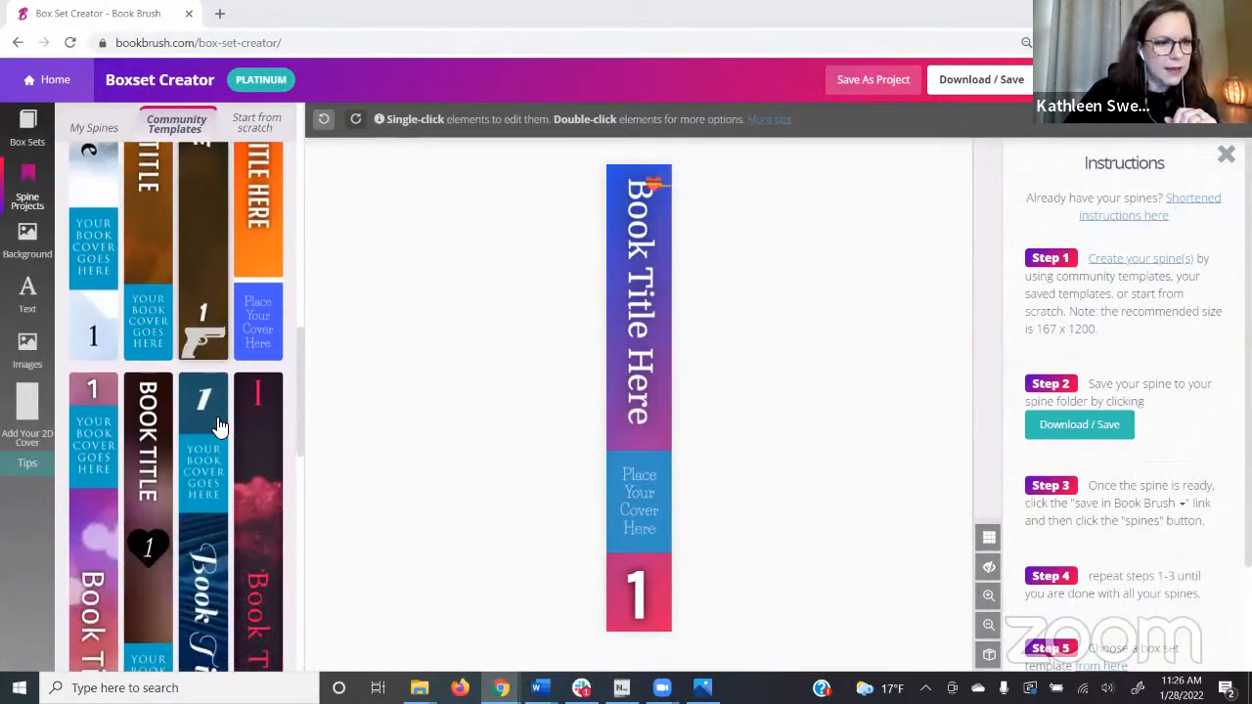
scroll(223, 421, down, 10)
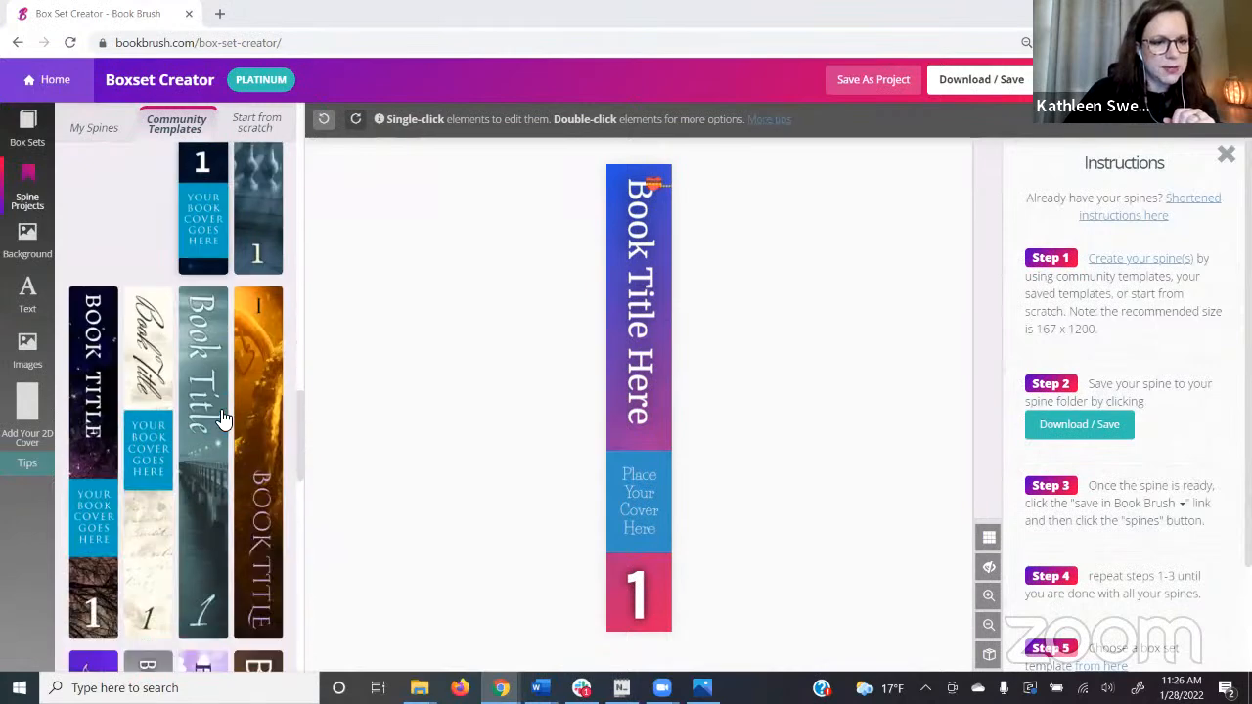
scroll(223, 421, down, 5)
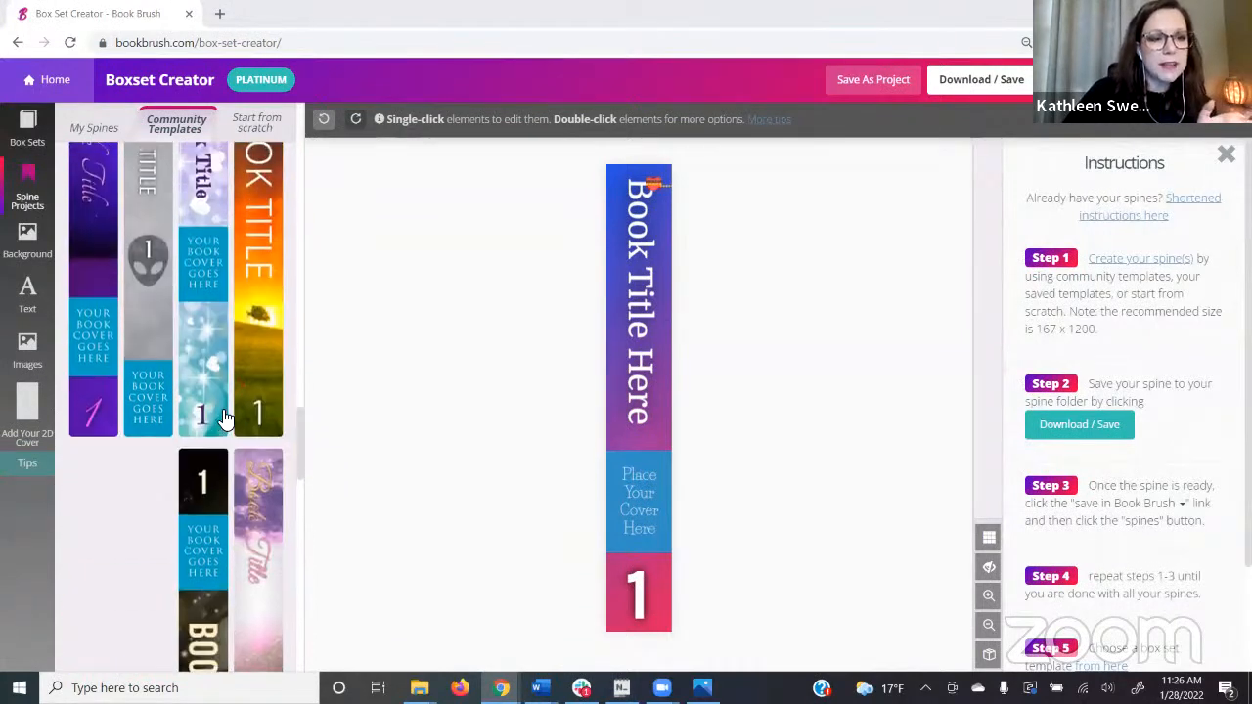
scroll(215, 441, up, 5)
click(211, 445)
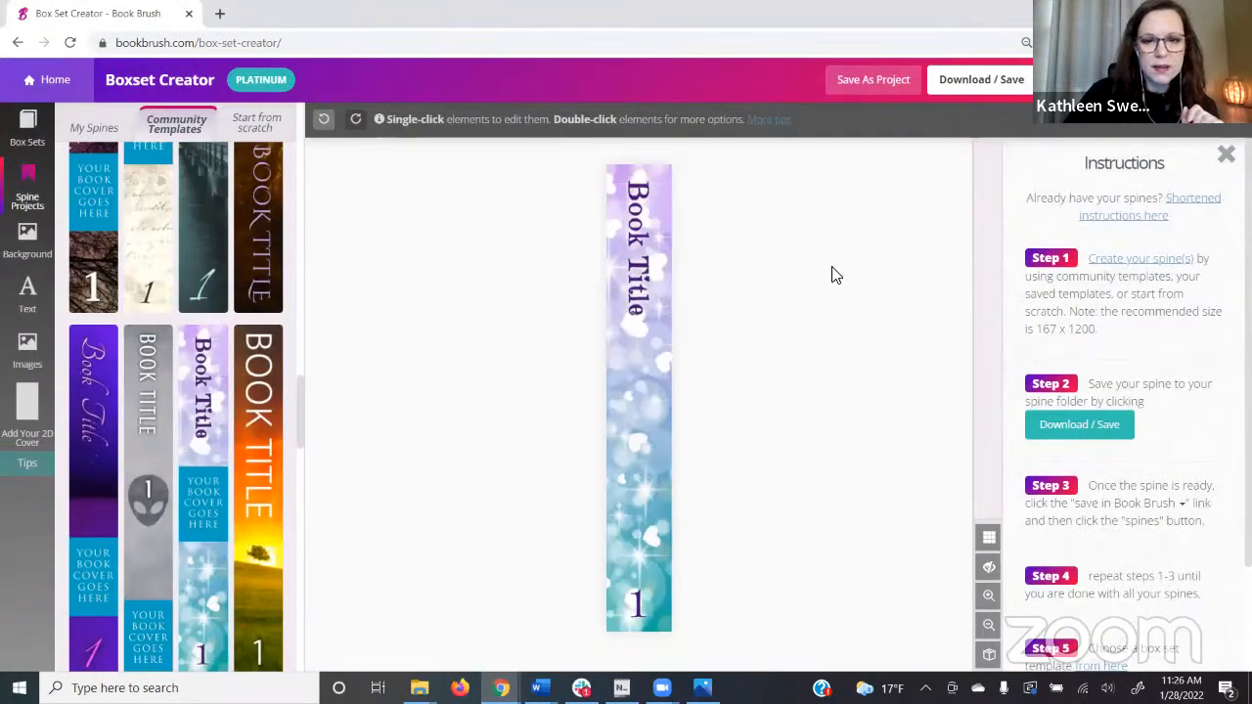
Delete the cover placeholder and heart background from the spine, and move the Book Title text off the canvas with off-canvas elements shown
mouse_move(660, 405)
mouse_down()
mouse_move(749, 402)
mouse_move(654, 409)
mouse_up()
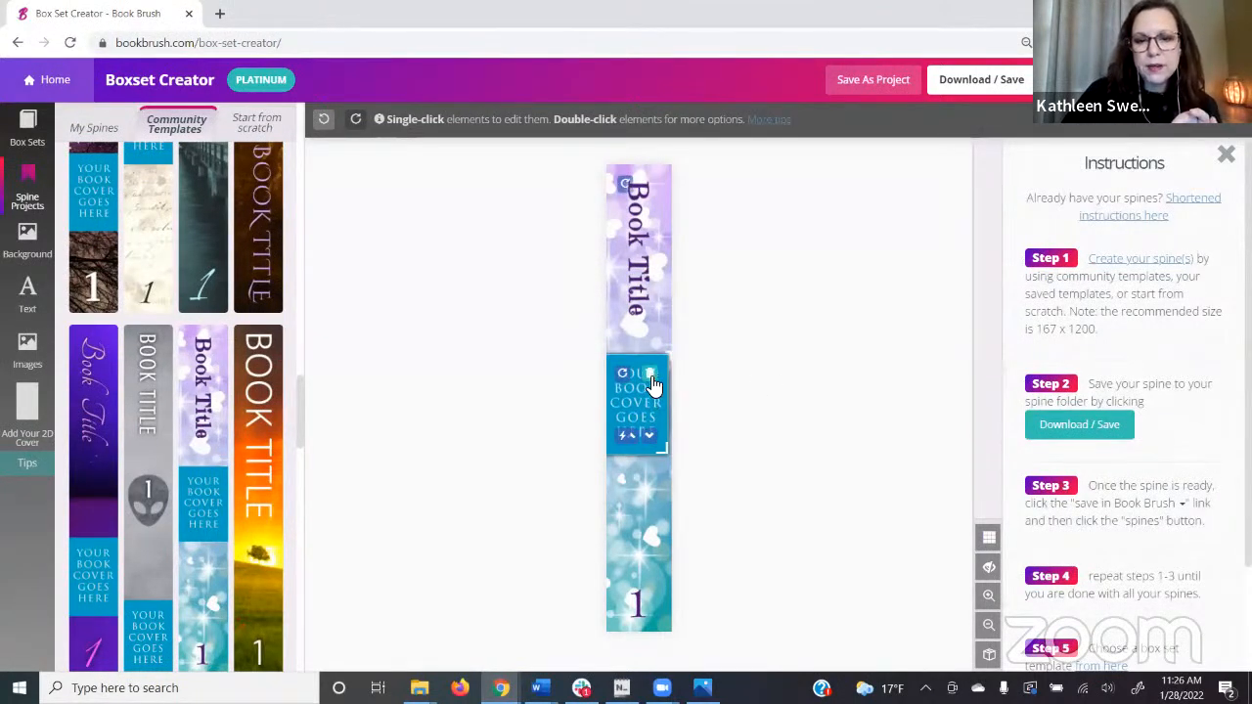
key(Delete)
click(637, 261)
key(Delete)
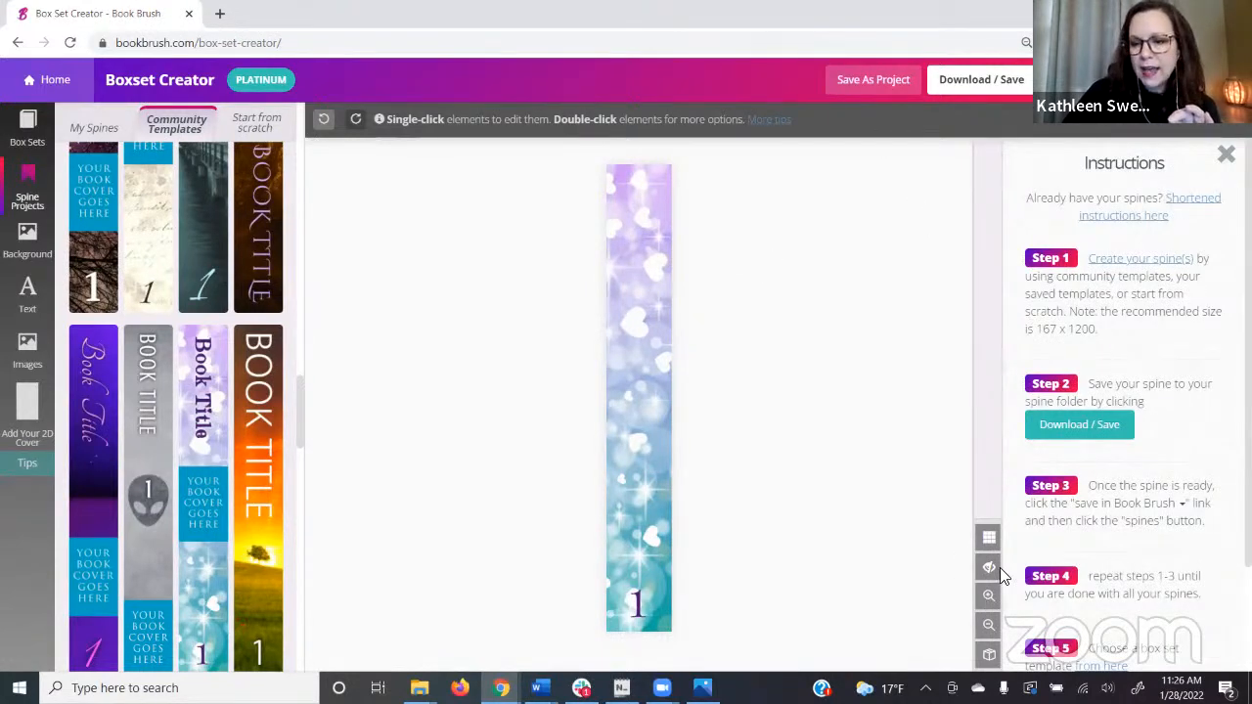
drag(650, 266, 506, 224)
click(279, 150)
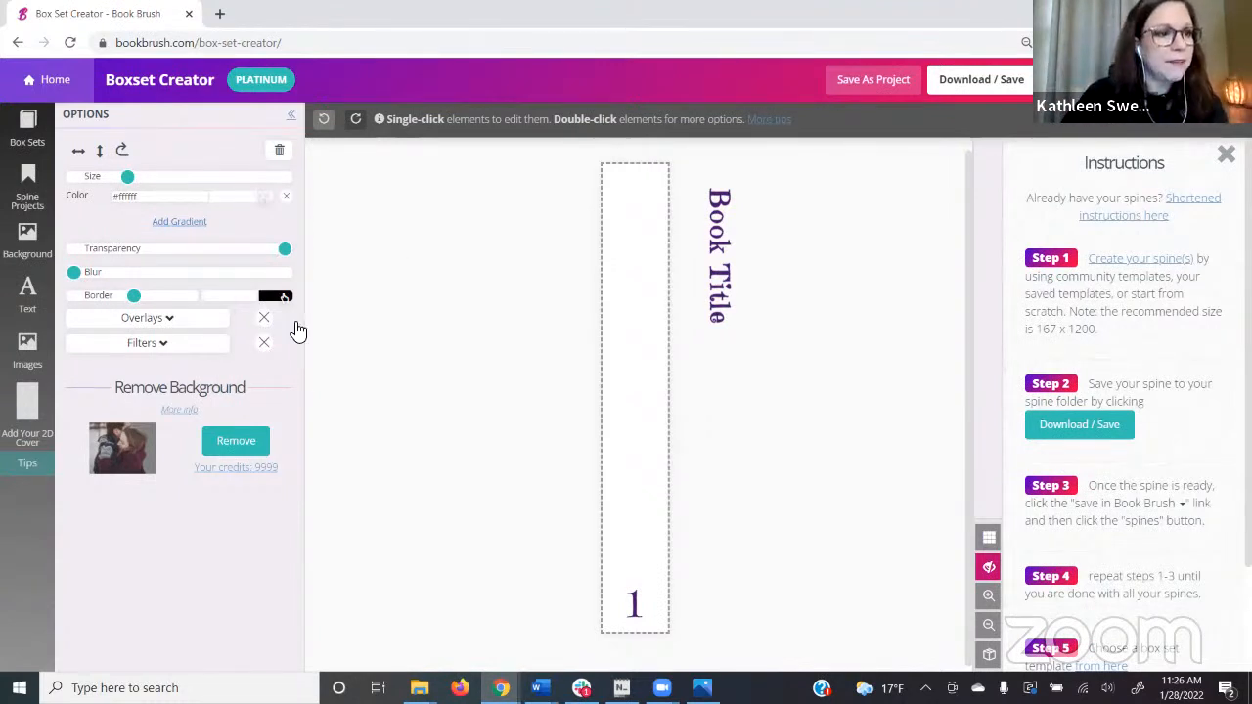
Upload the Lawless Litter cover image from the desktop to the saved backgrounds so it is placed on the spine
click(27, 245)
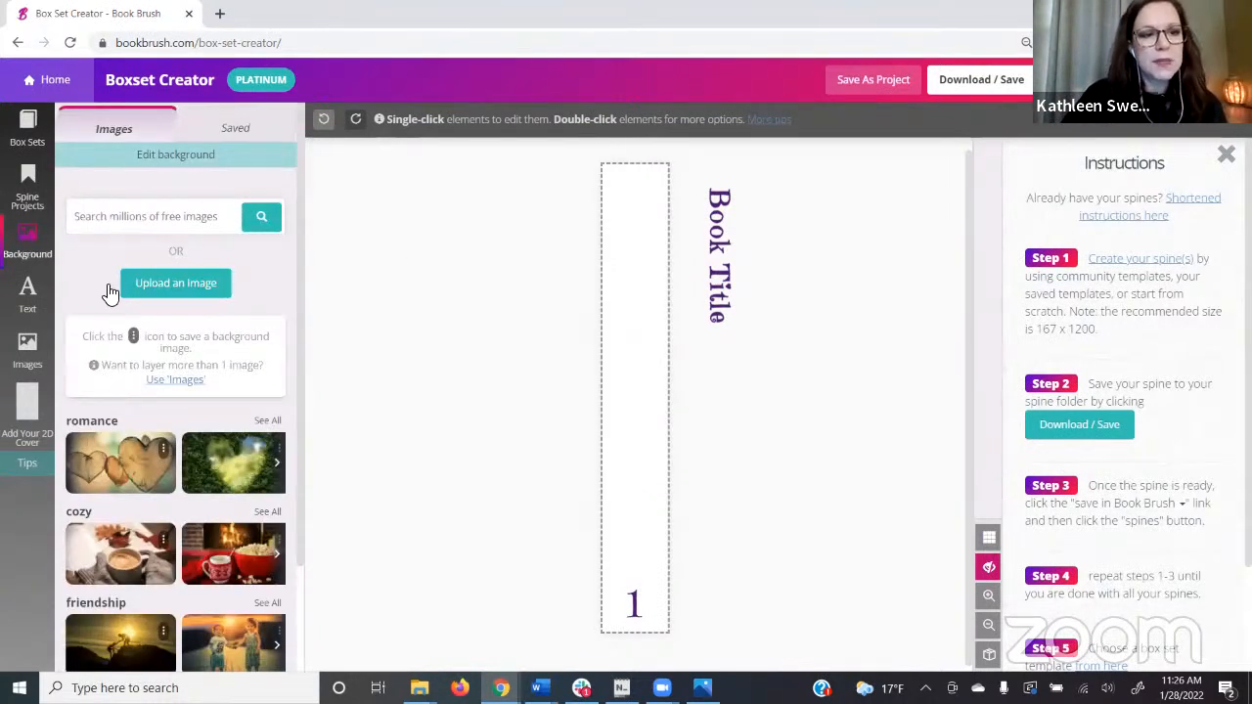
click(173, 284)
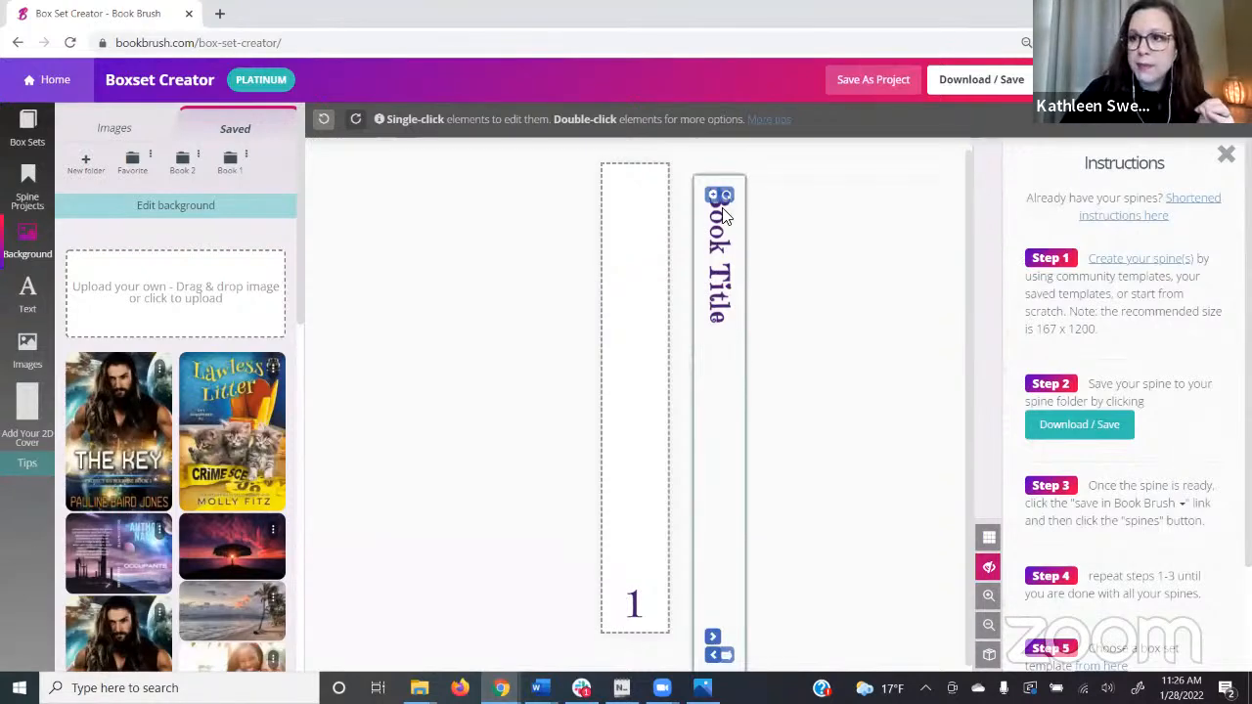
click(1196, 11)
drag(1208, 352, 356, 265)
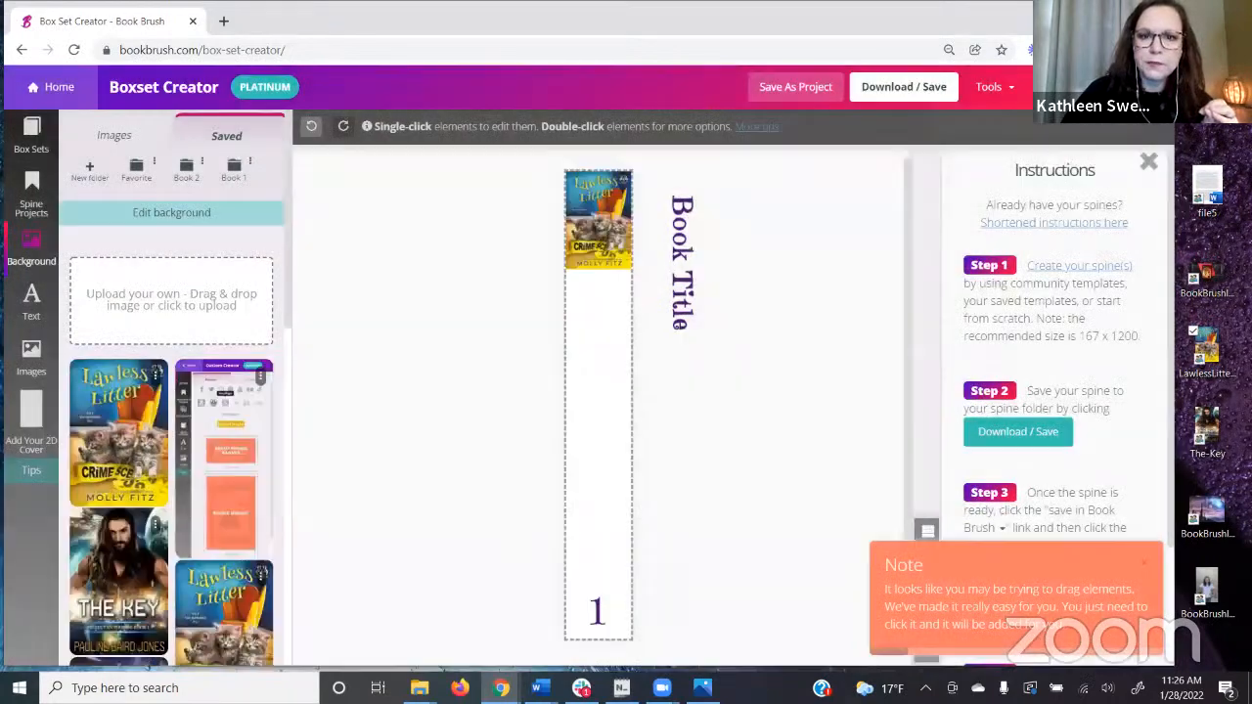
double_click(313, 20)
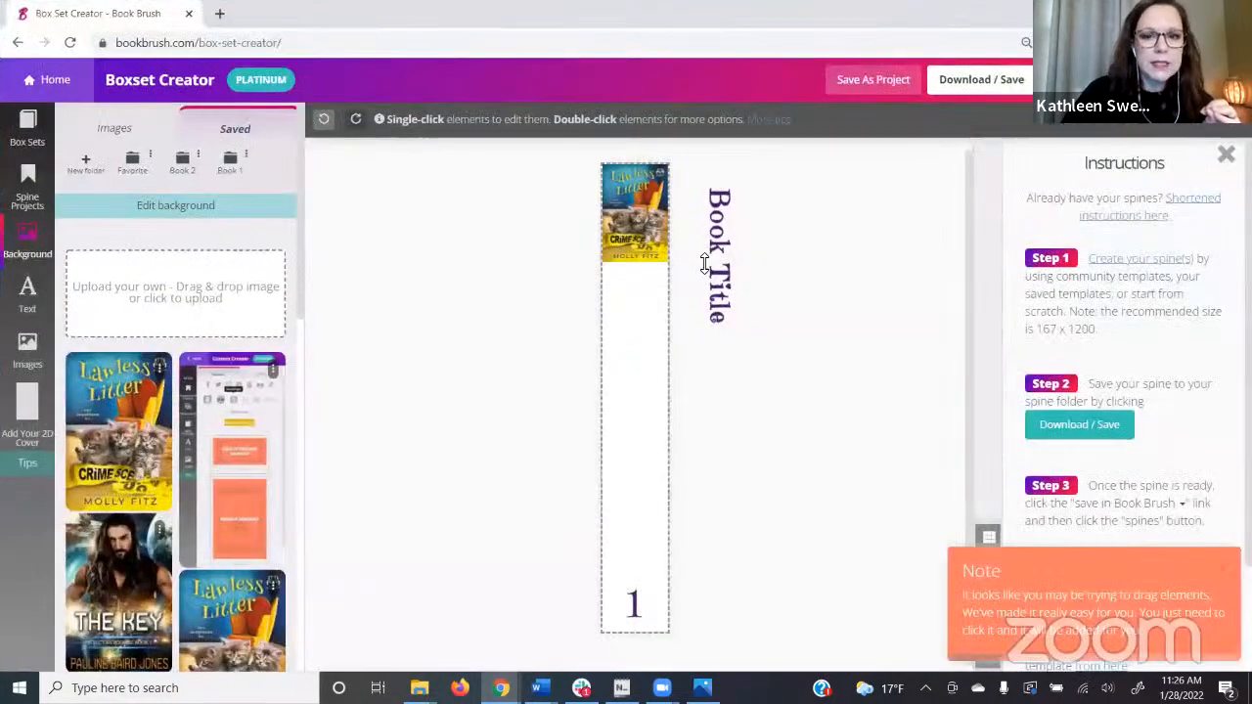
Enlarge the Lawless Litter cover to the spine's full height and shift it slightly left over the spine area
click(634, 231)
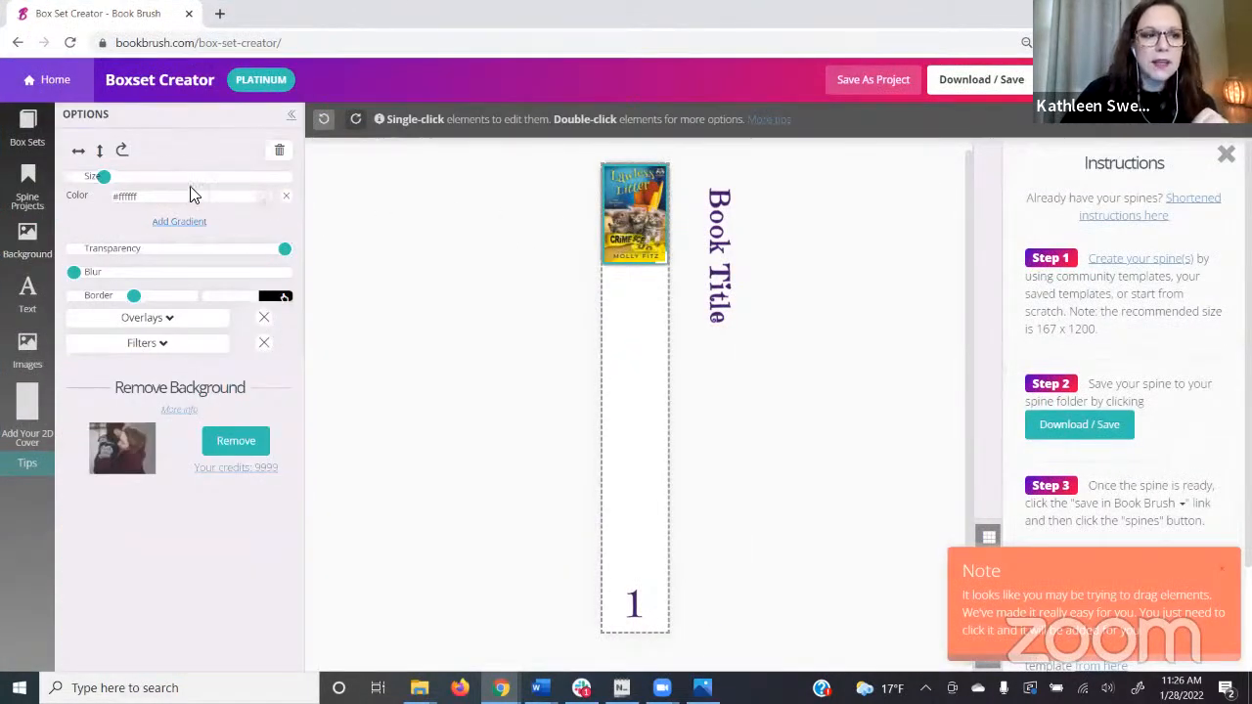
drag(110, 185, 235, 267)
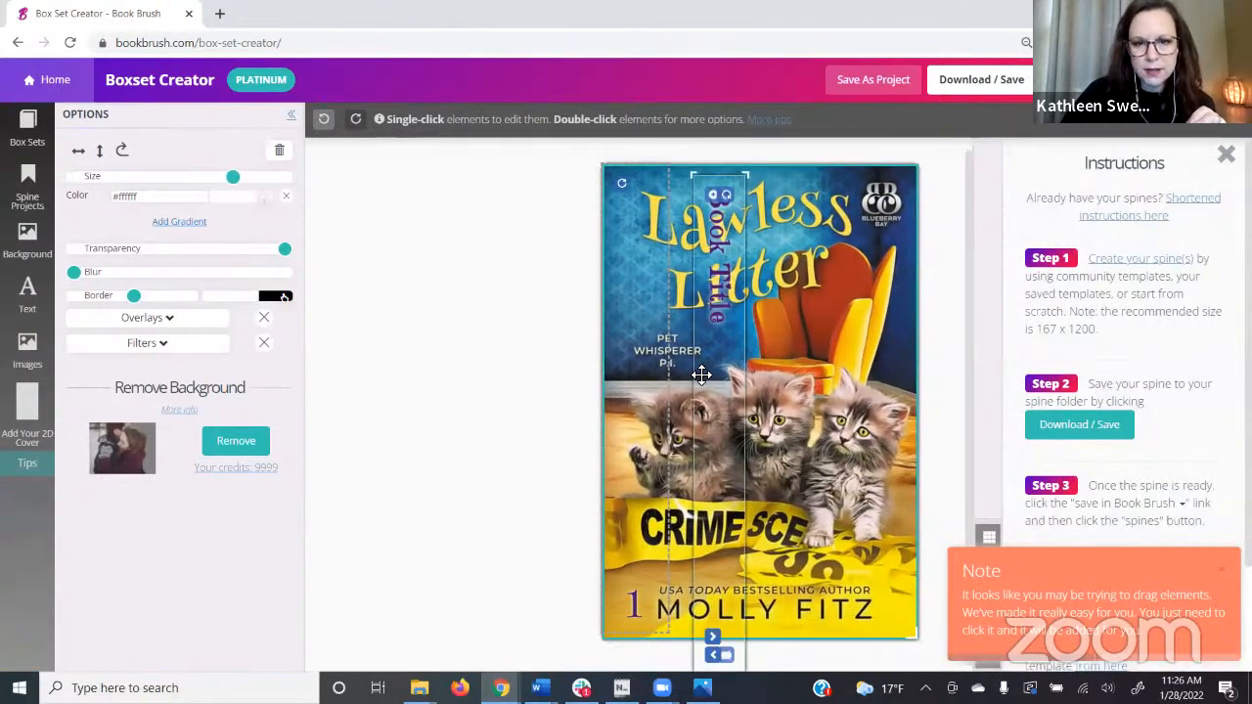
drag(674, 371, 637, 352)
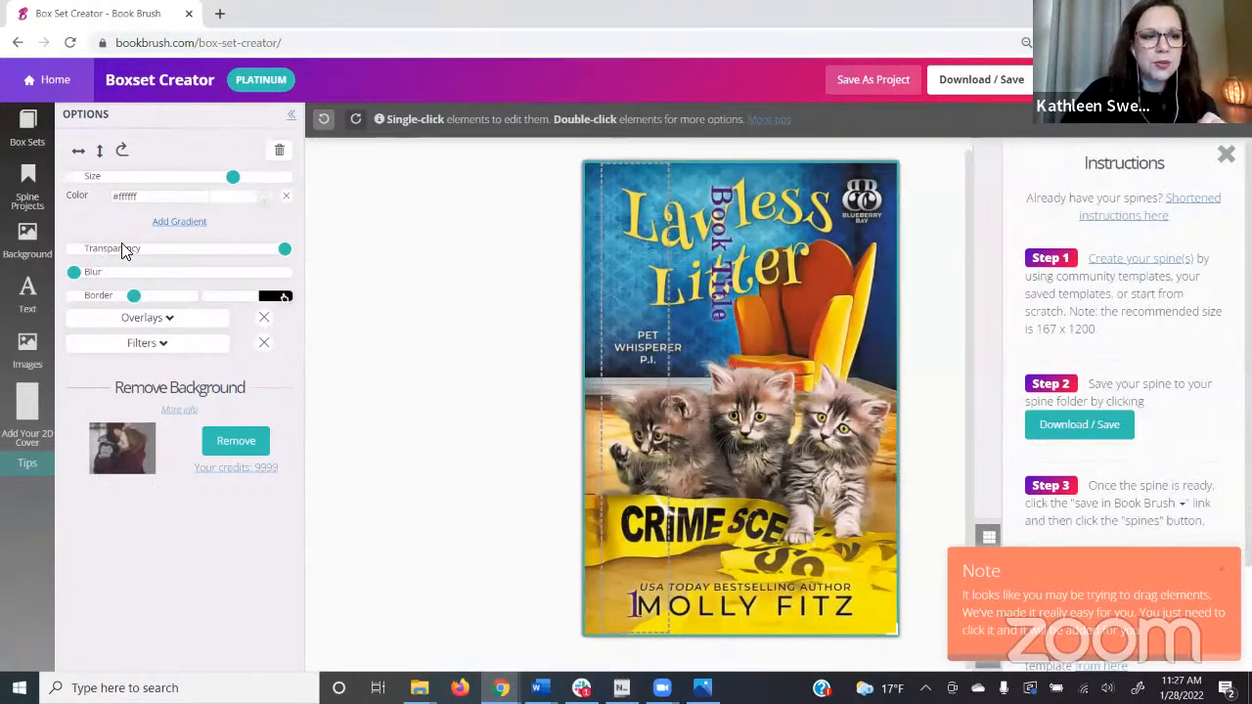
Try the maximum blur on the Lawless Litter cover image and bring the blur back down almost to zero
drag(75, 272, 306, 274)
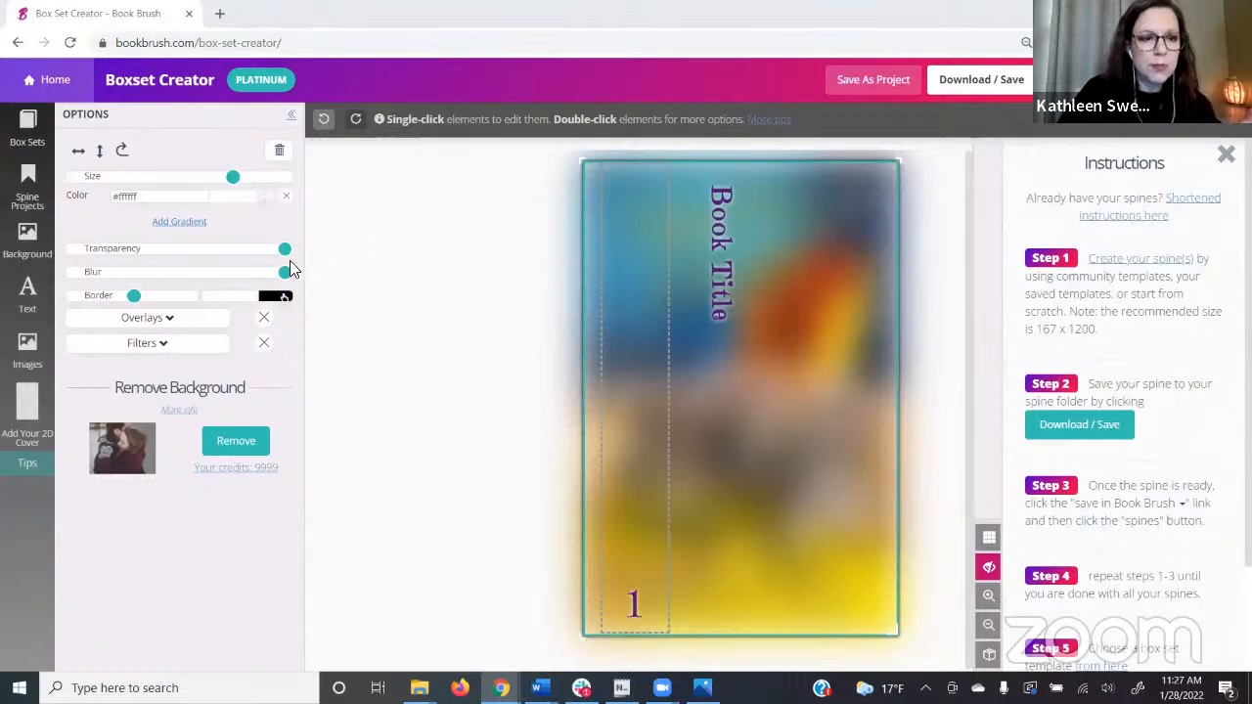
drag(284, 272, 86, 288)
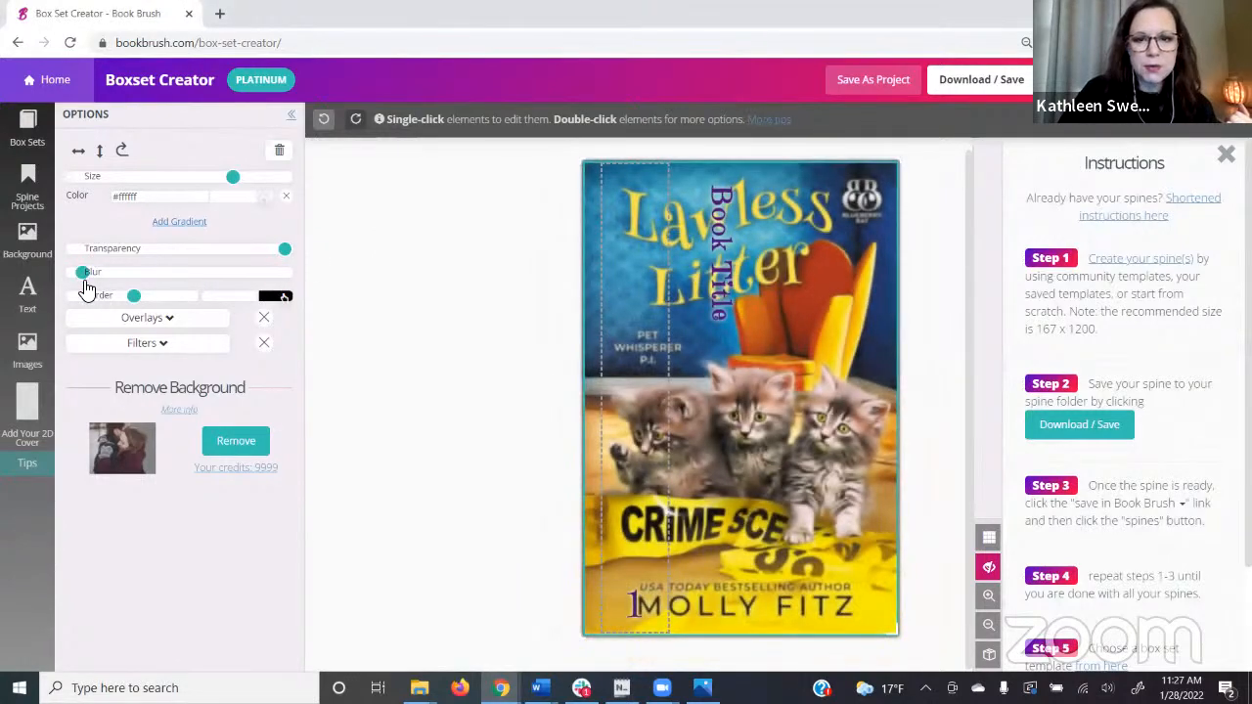
Replace the Book Title text with "Lawless Litter"
click(744, 271)
drag(122, 155, 69, 156)
key(BackSpace)
text(Lawless )
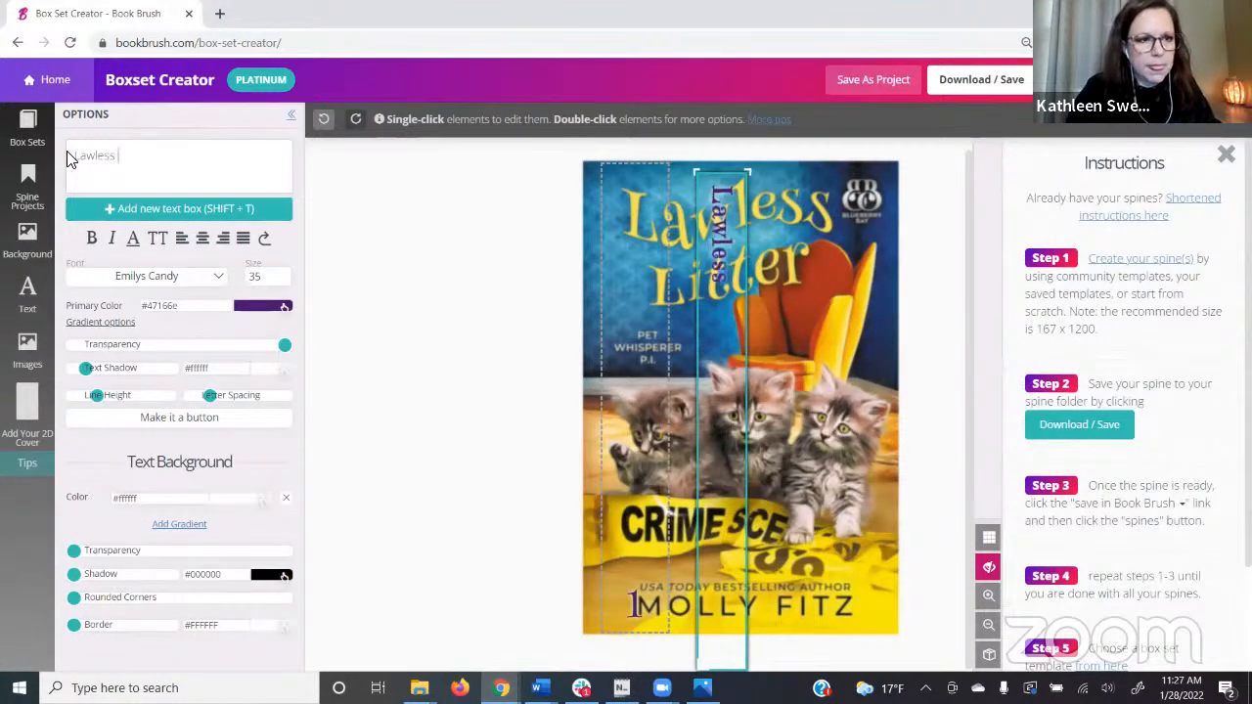
text(Litter)
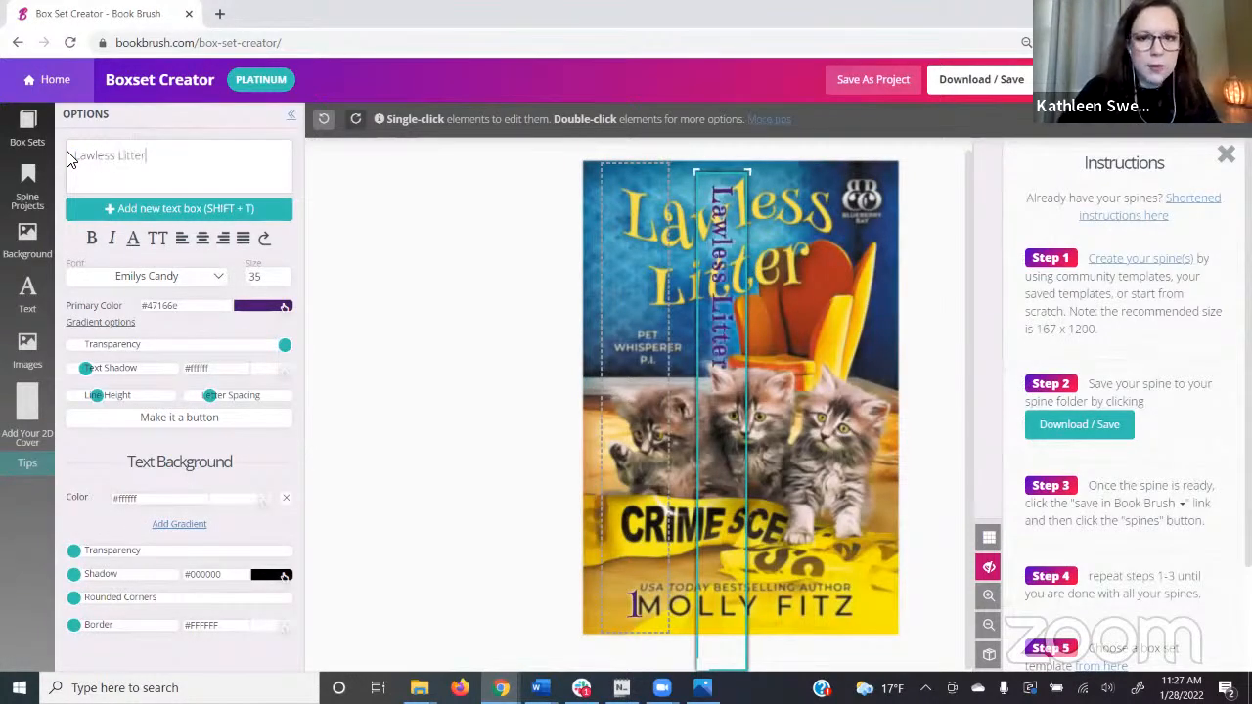
Recolor the Lawless Litter title to off-white #f7f7f7, remove its text shadow, and move it onto the spine
click(262, 306)
click(233, 313)
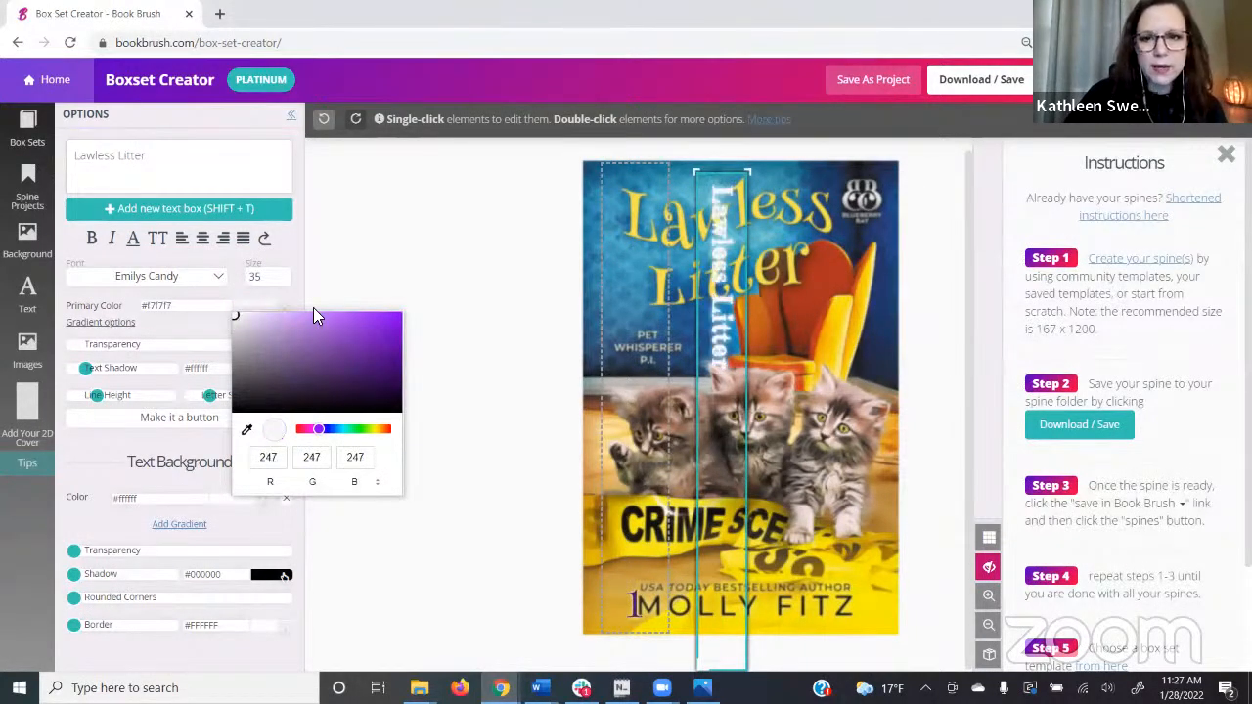
click(81, 369)
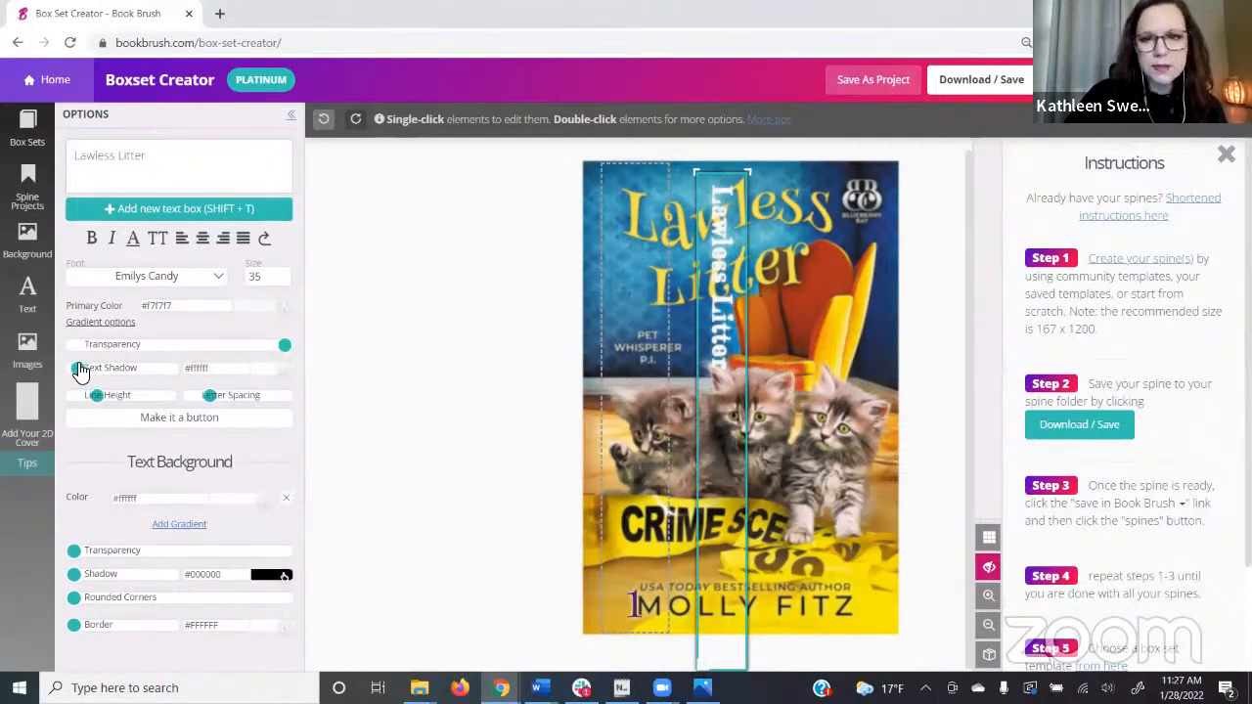
drag(720, 291, 634, 428)
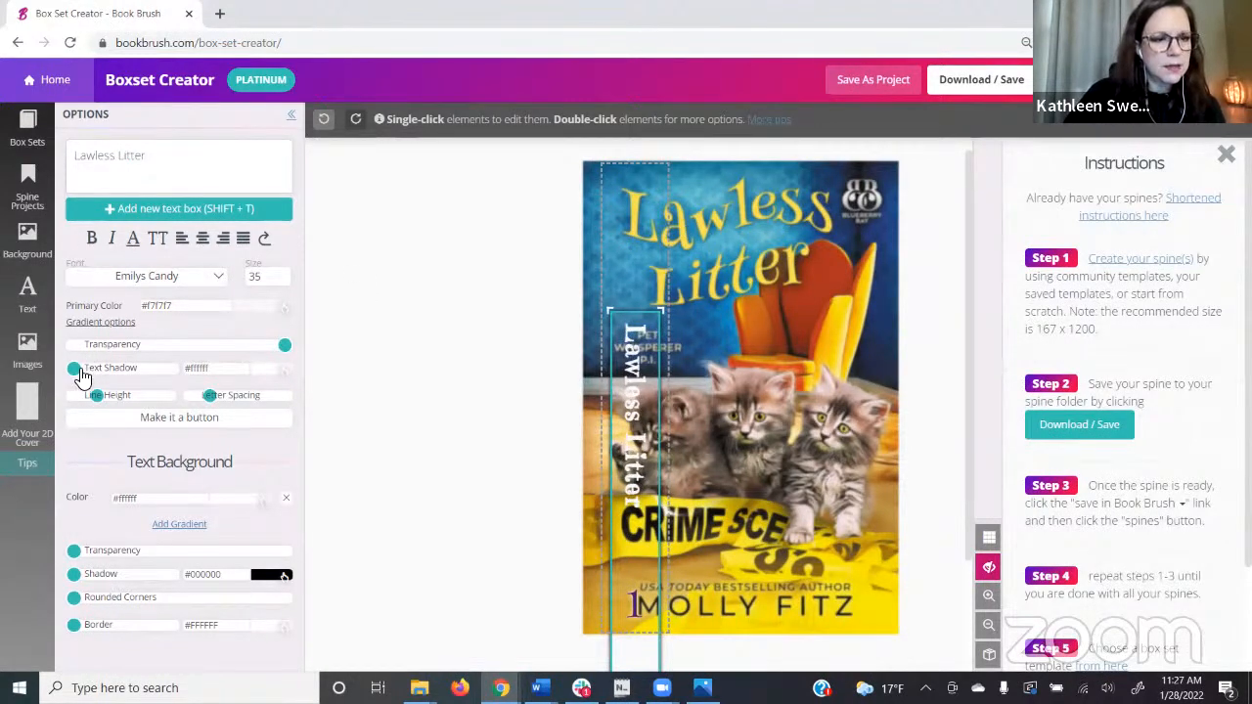
Blur the Lawless Litter cover image almost to the maximum so it serves as a soft spine background
click(692, 258)
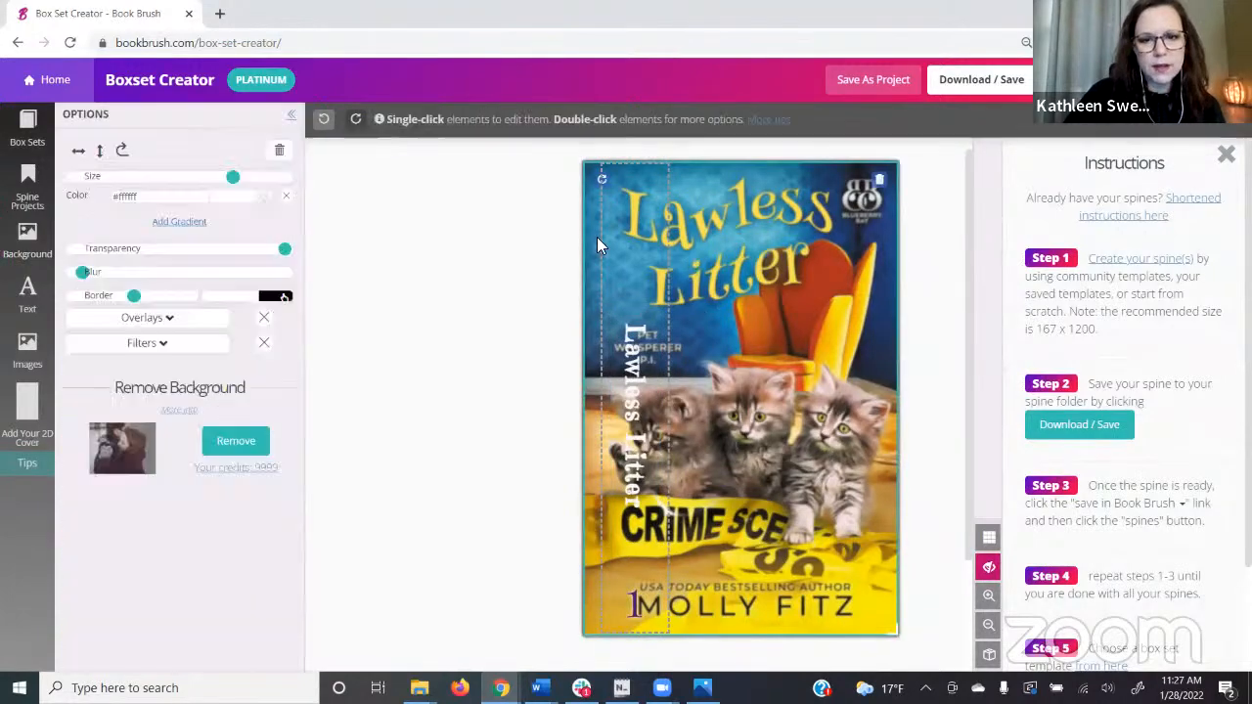
drag(187, 274, 280, 271)
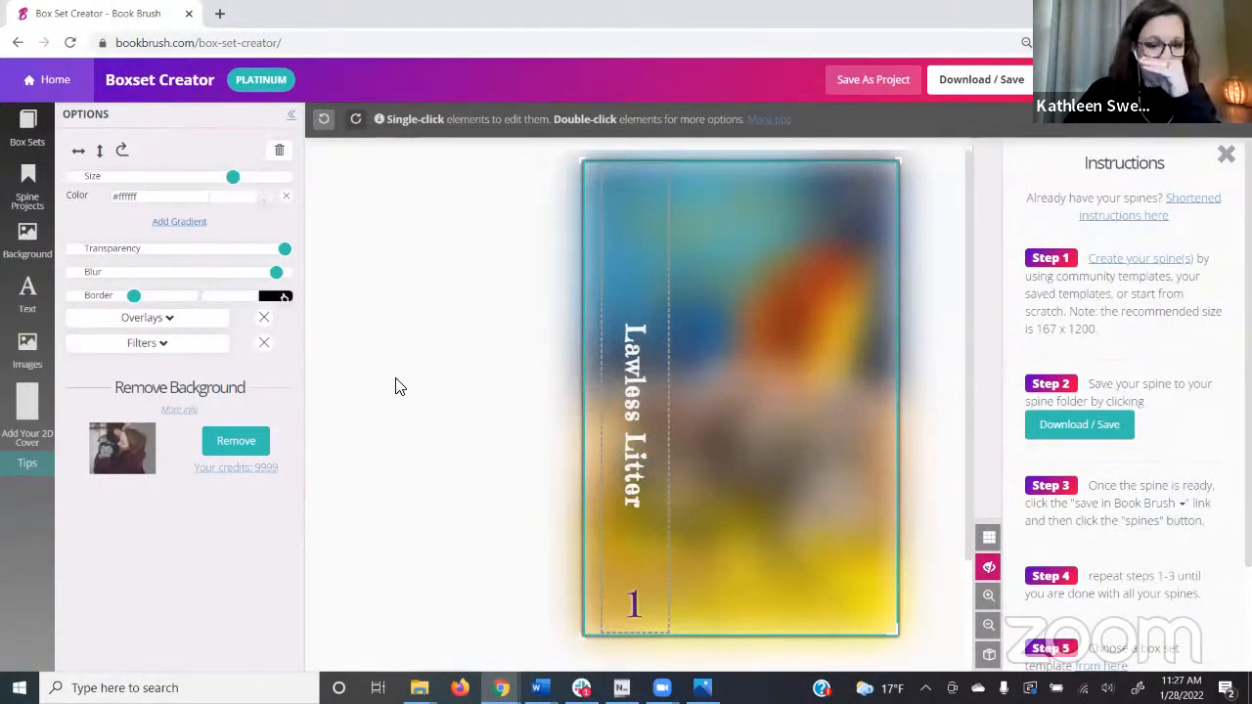
Move the number 1 to the upper end of the spine and shift the Lawless Litter title slightly up
drag(654, 498, 709, 496)
drag(634, 598, 641, 195)
drag(663, 409, 604, 379)
Change the number 1 to the word "one", reduce it to size 27, and position it at the spine's upper end
click(640, 197)
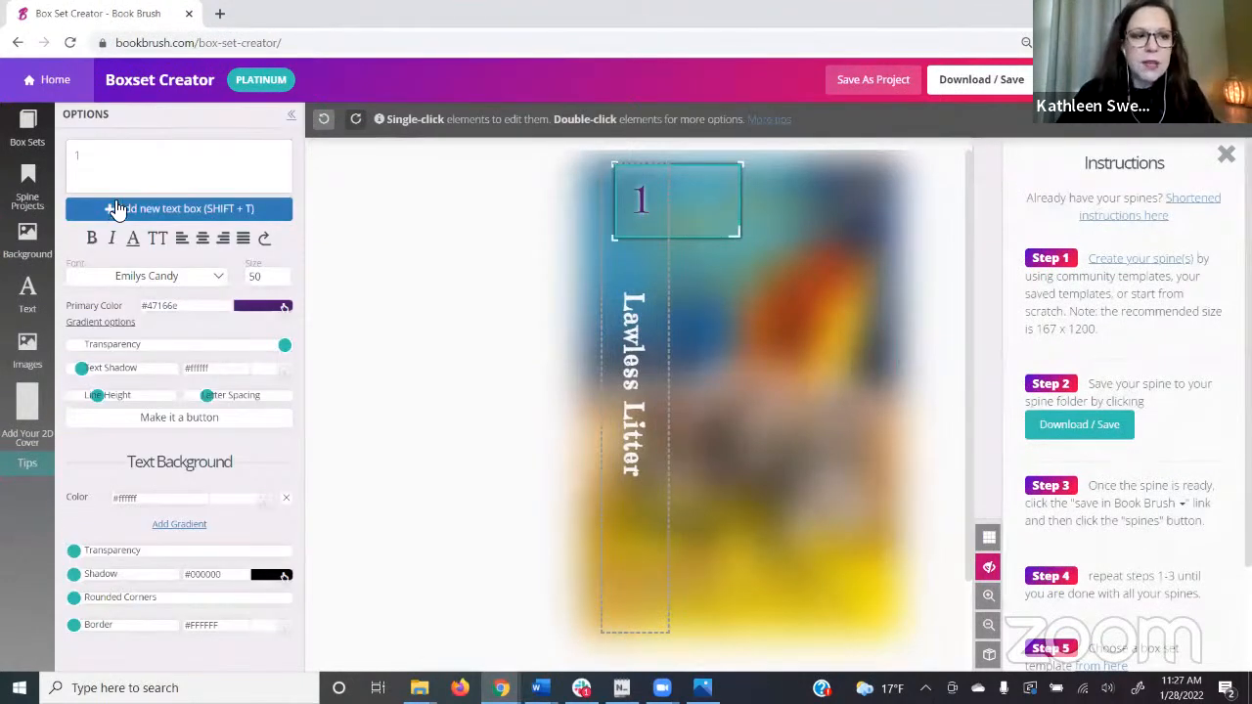
drag(109, 165, 67, 166)
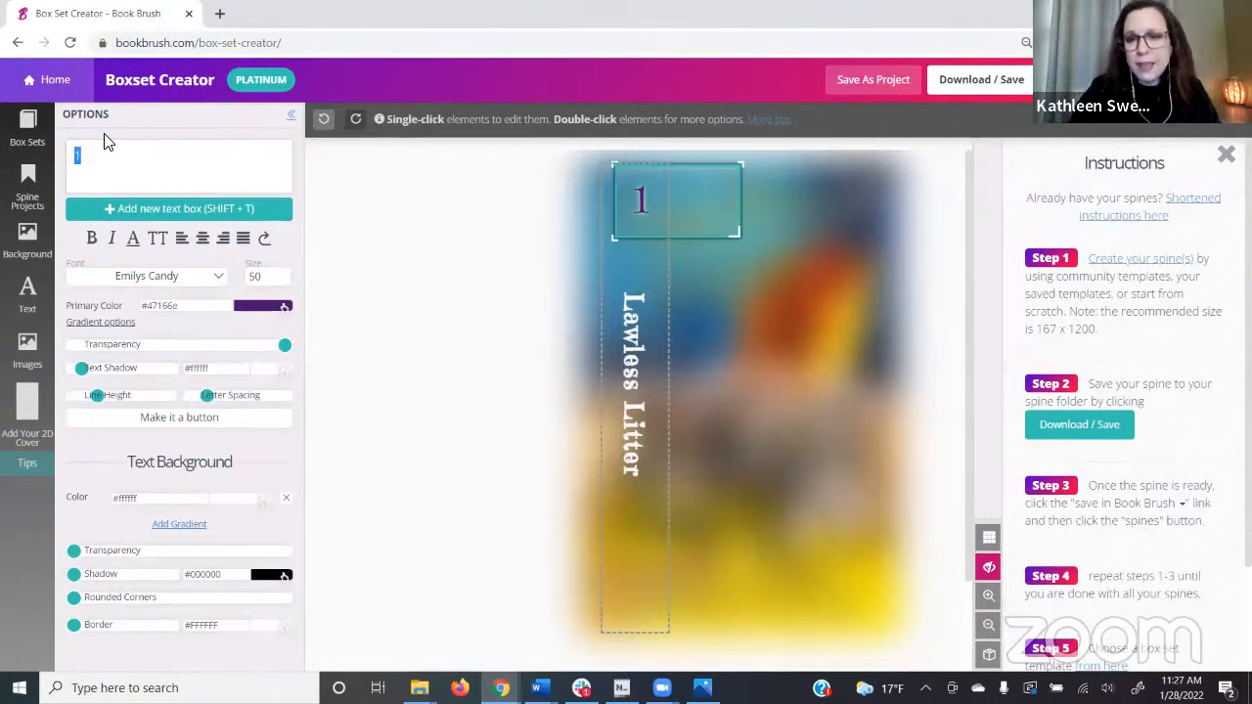
text(one)
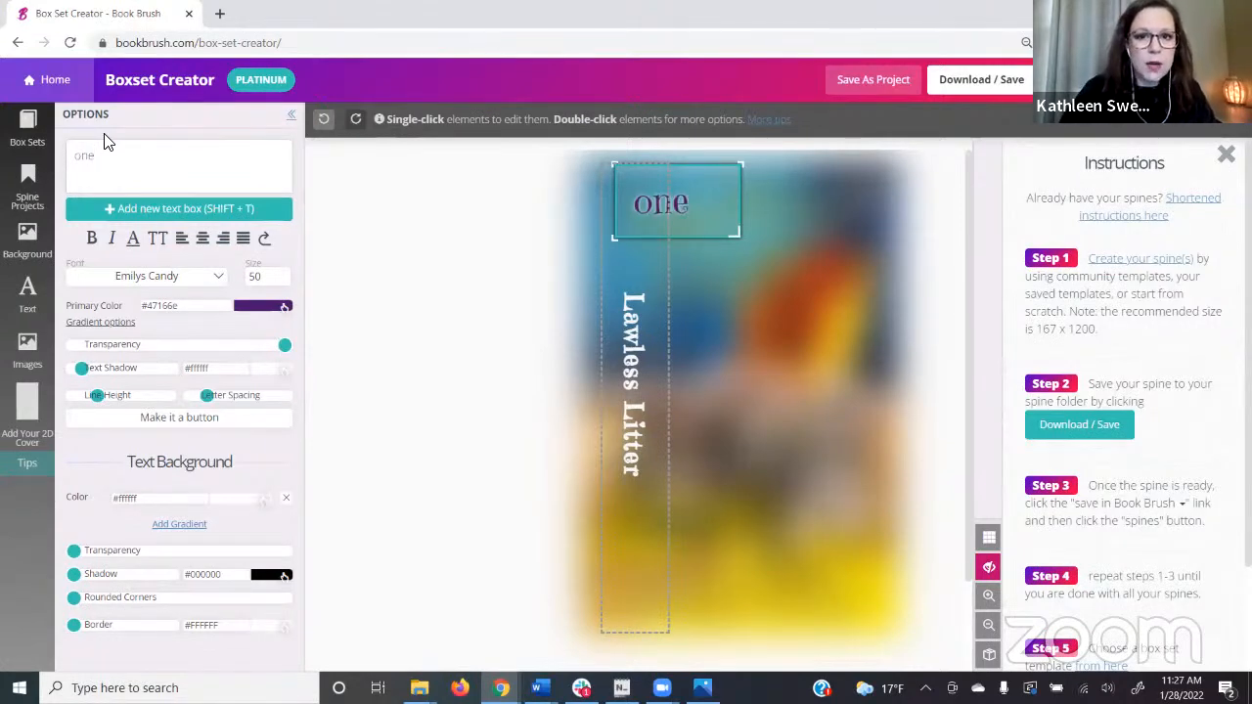
click(281, 281)
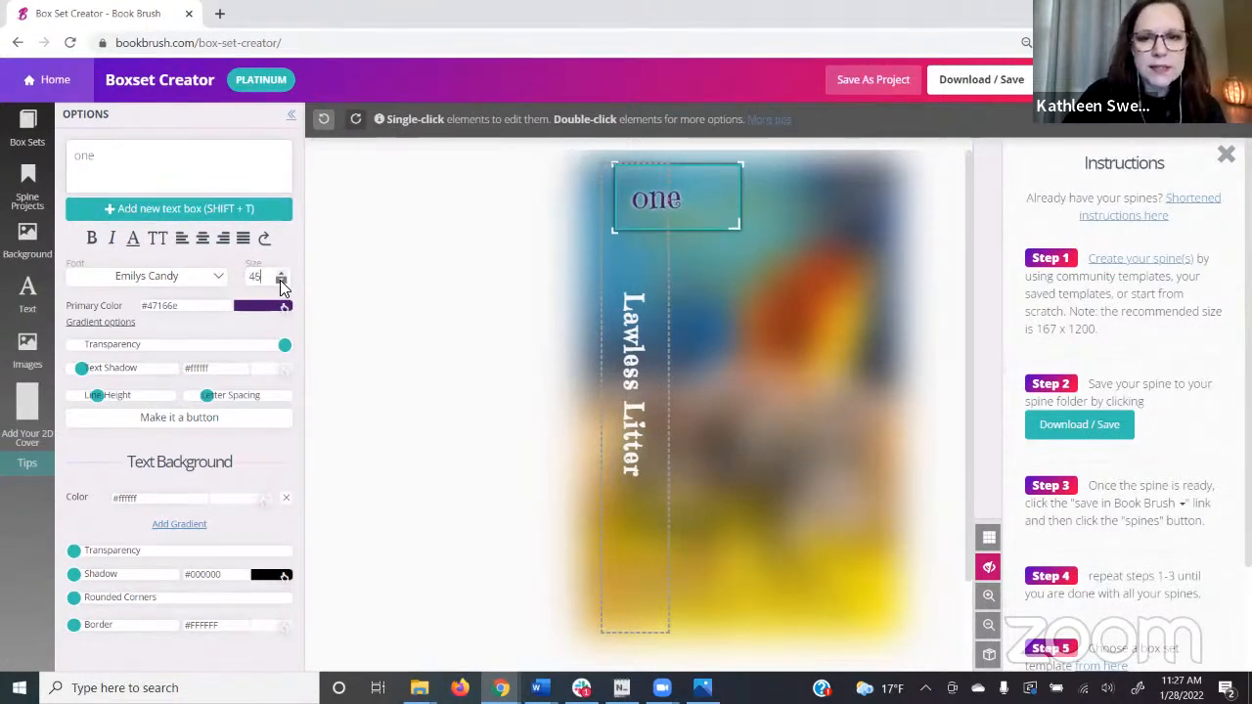
drag(679, 190, 672, 197)
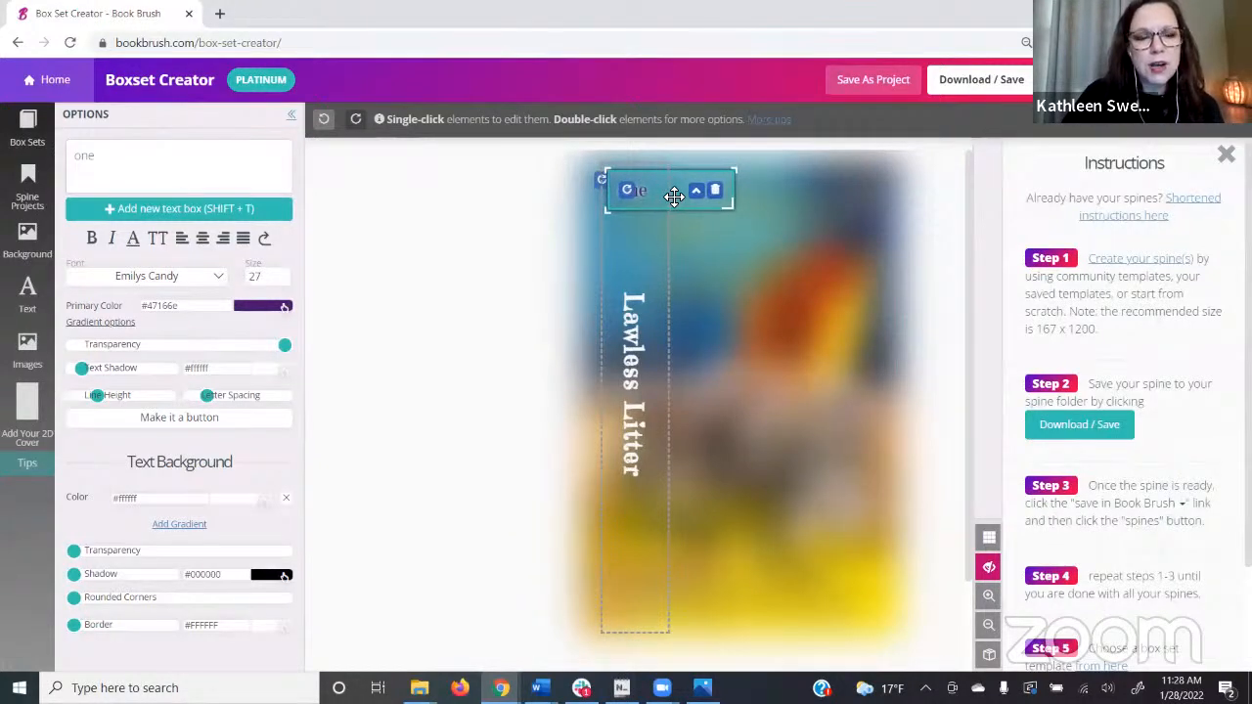
Search the vector images for "star" and add the yellow five-pointed star to the spine
click(29, 354)
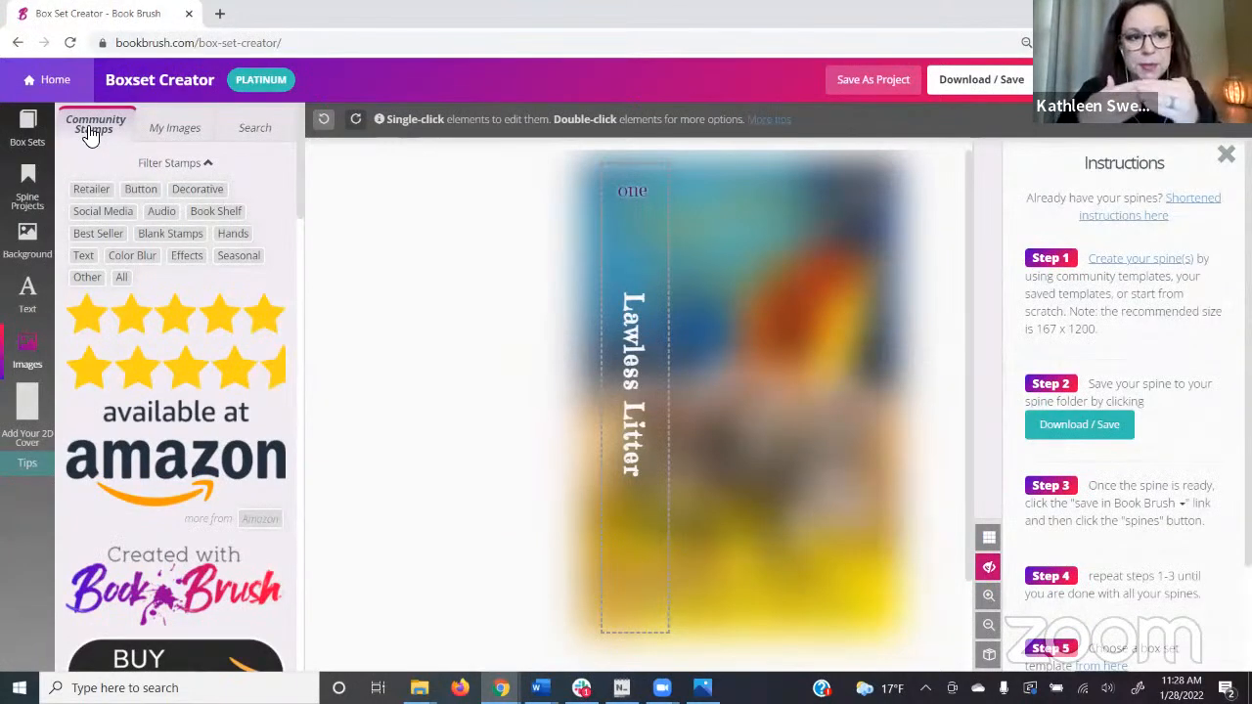
click(174, 127)
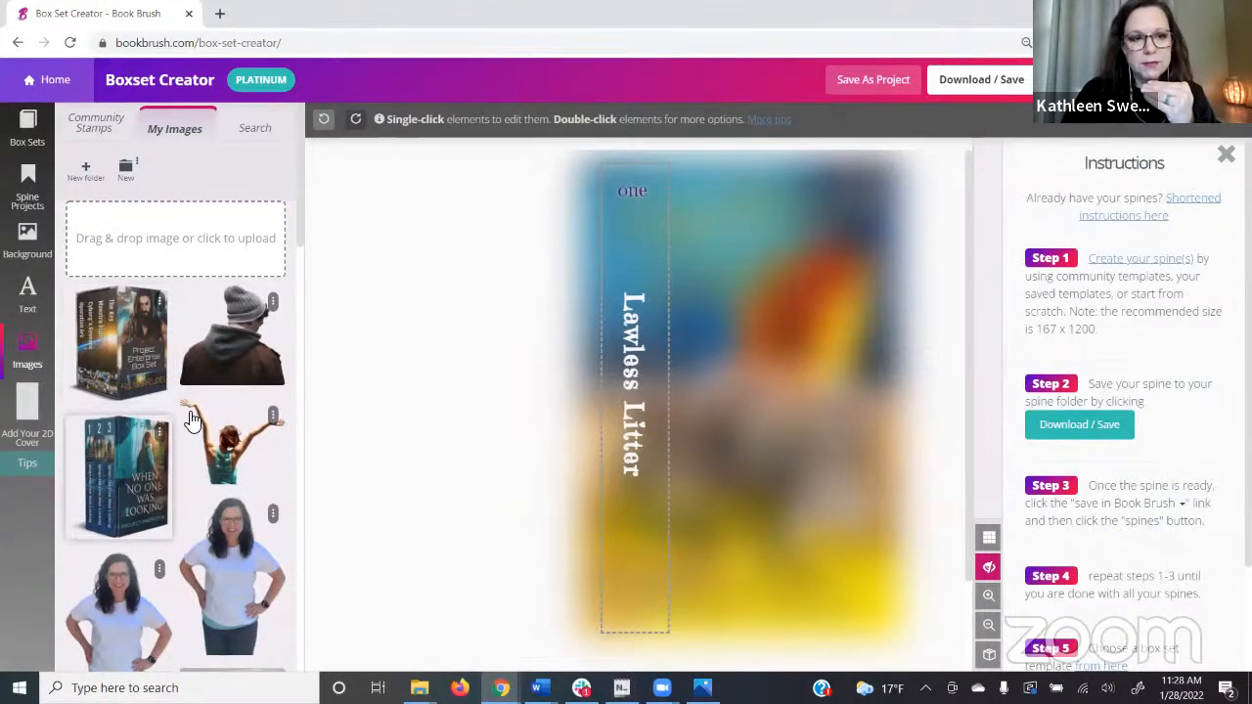
click(254, 129)
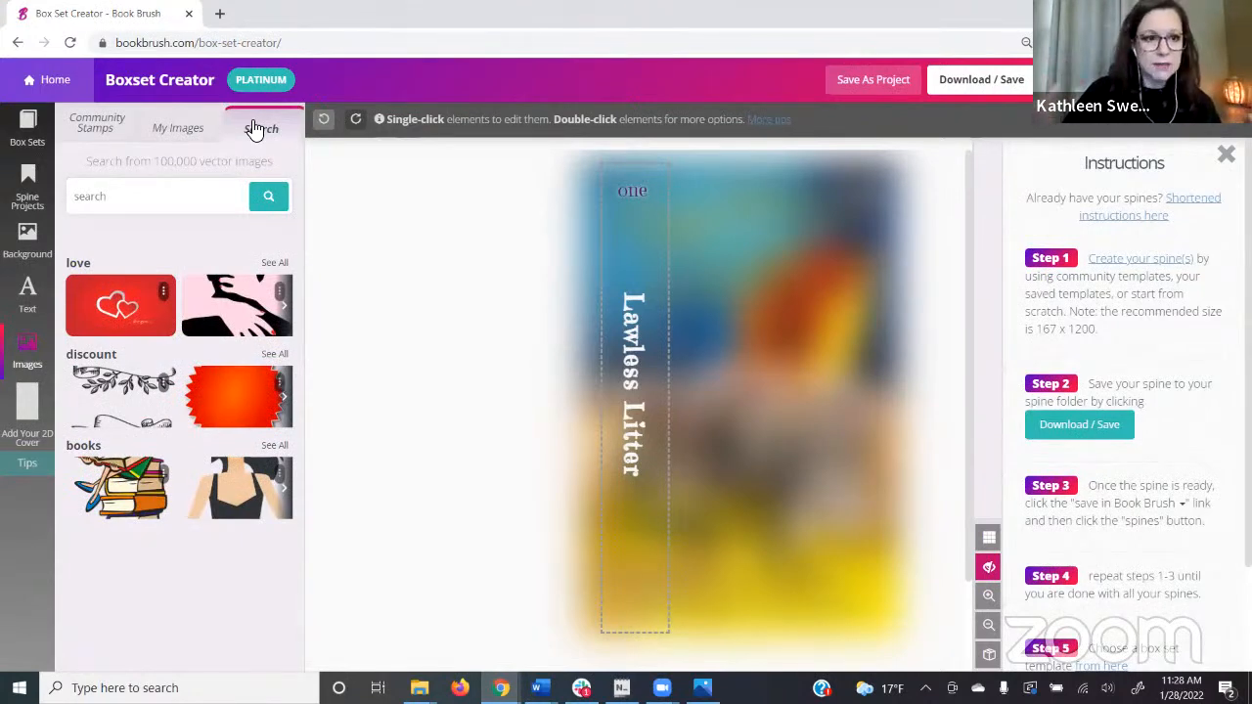
click(190, 202)
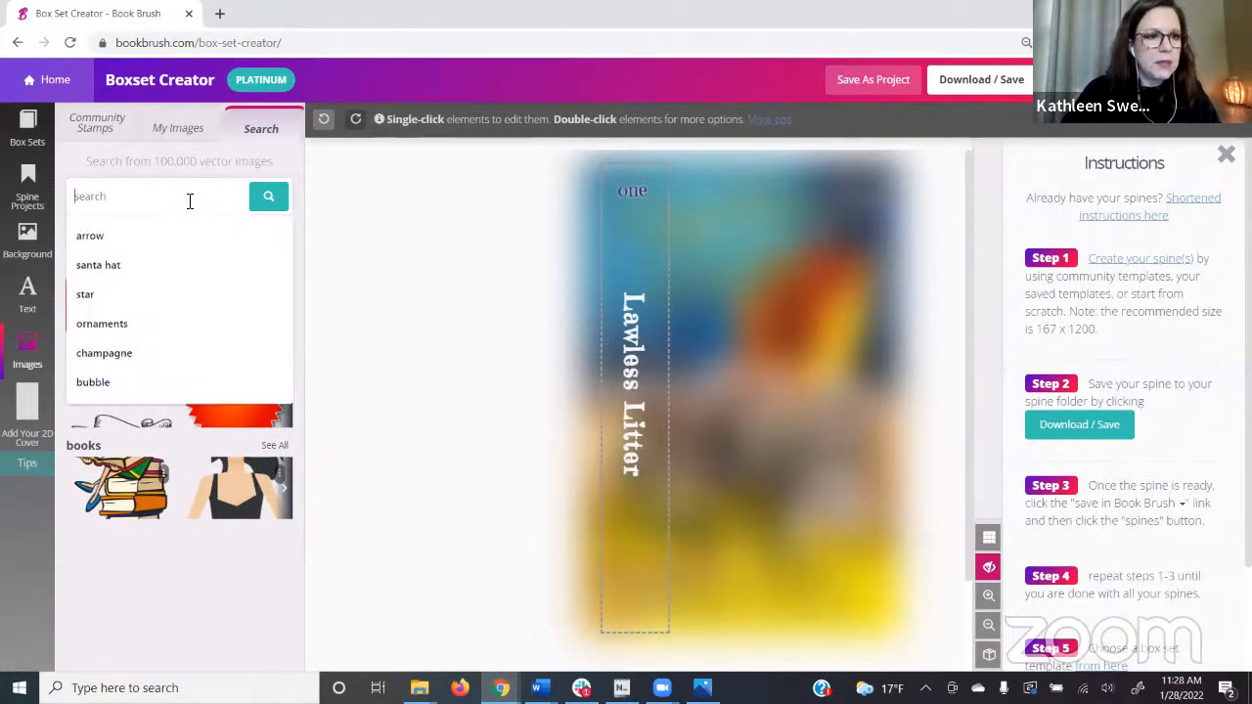
text(star)
click(268, 196)
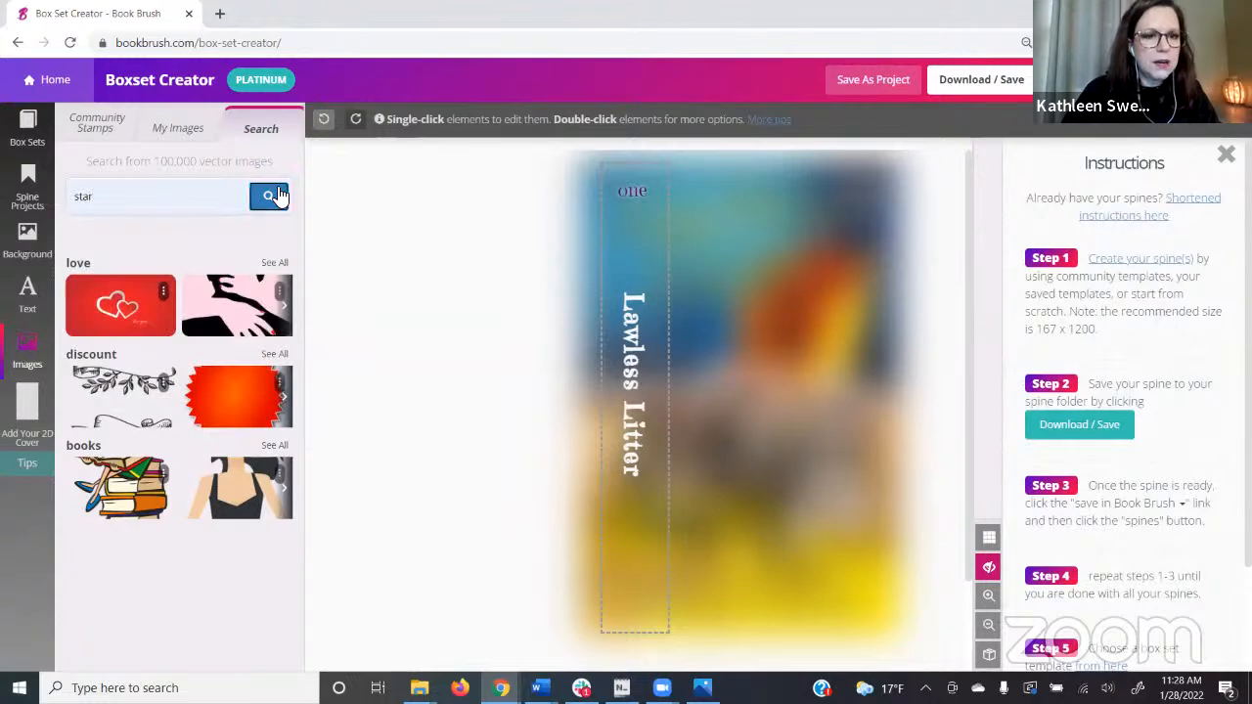
scroll(196, 332, down, 5)
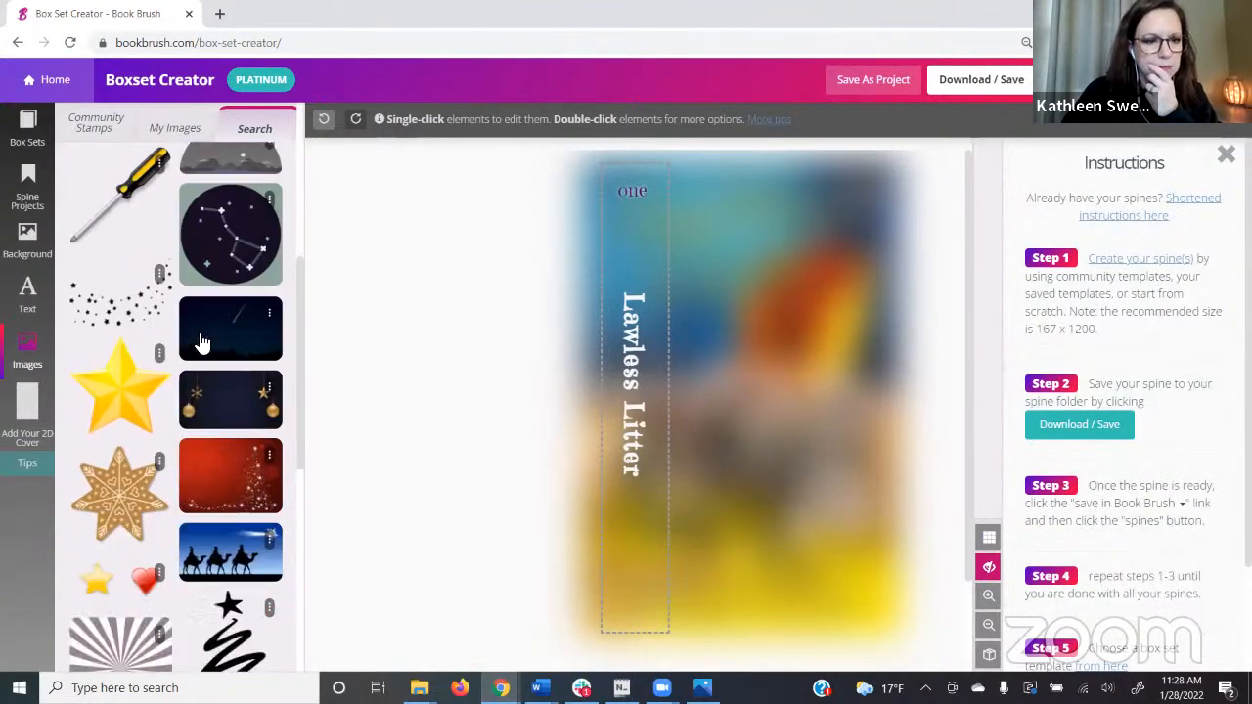
click(124, 302)
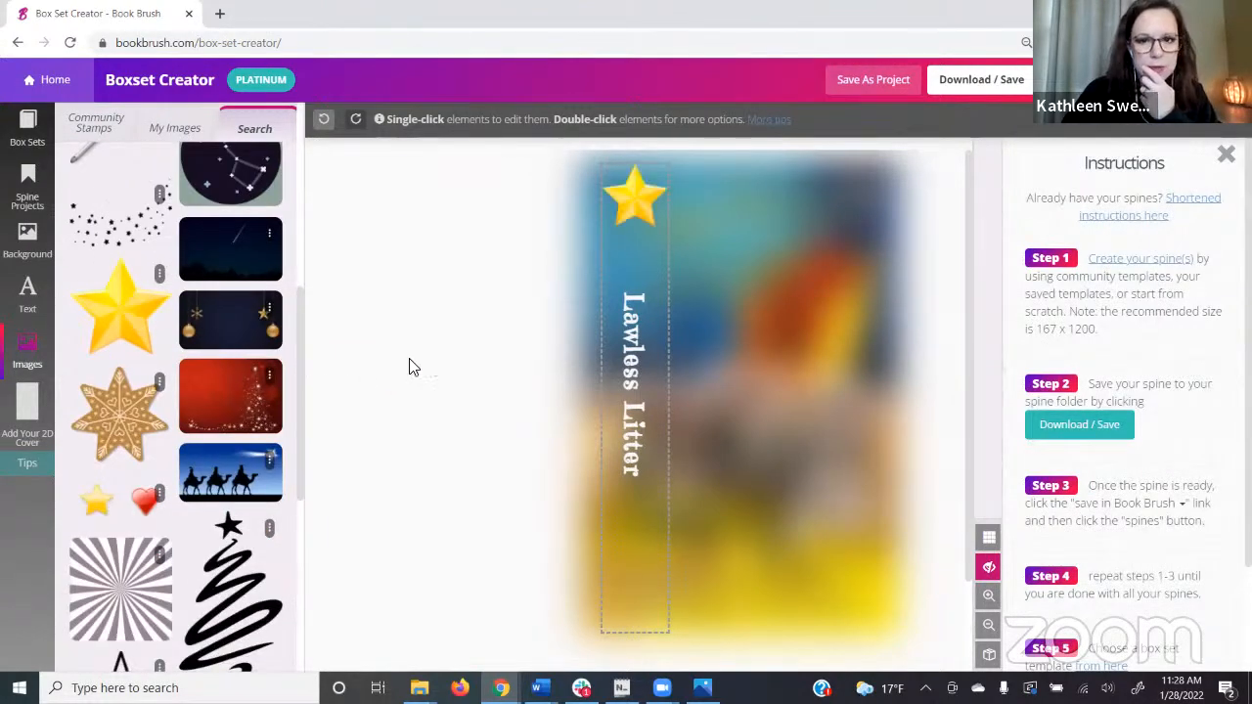
Shrink the star at the spine's upper end and send it backward, placing the word "one" just below it
click(634, 223)
mouse_move(665, 226)
mouse_down()
mouse_move(736, 212)
mouse_move(663, 227)
mouse_move(657, 216)
mouse_up()
mouse_move(636, 209)
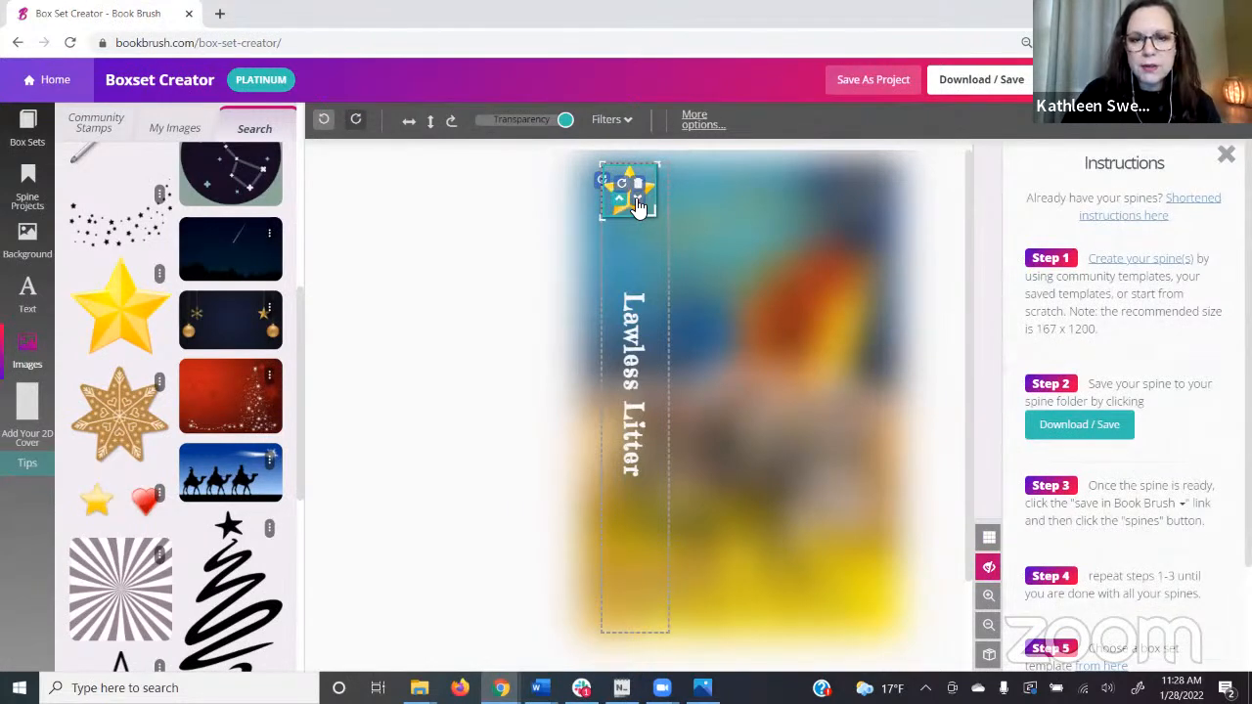
click(639, 203)
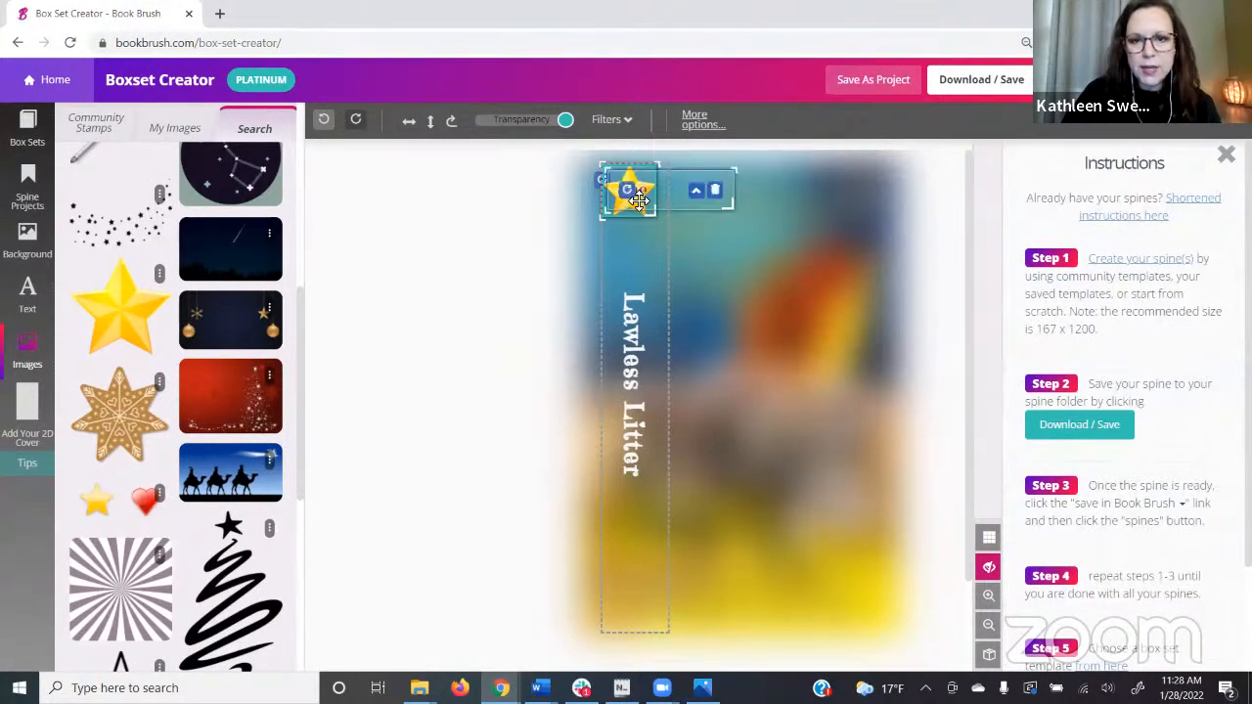
drag(663, 201, 666, 234)
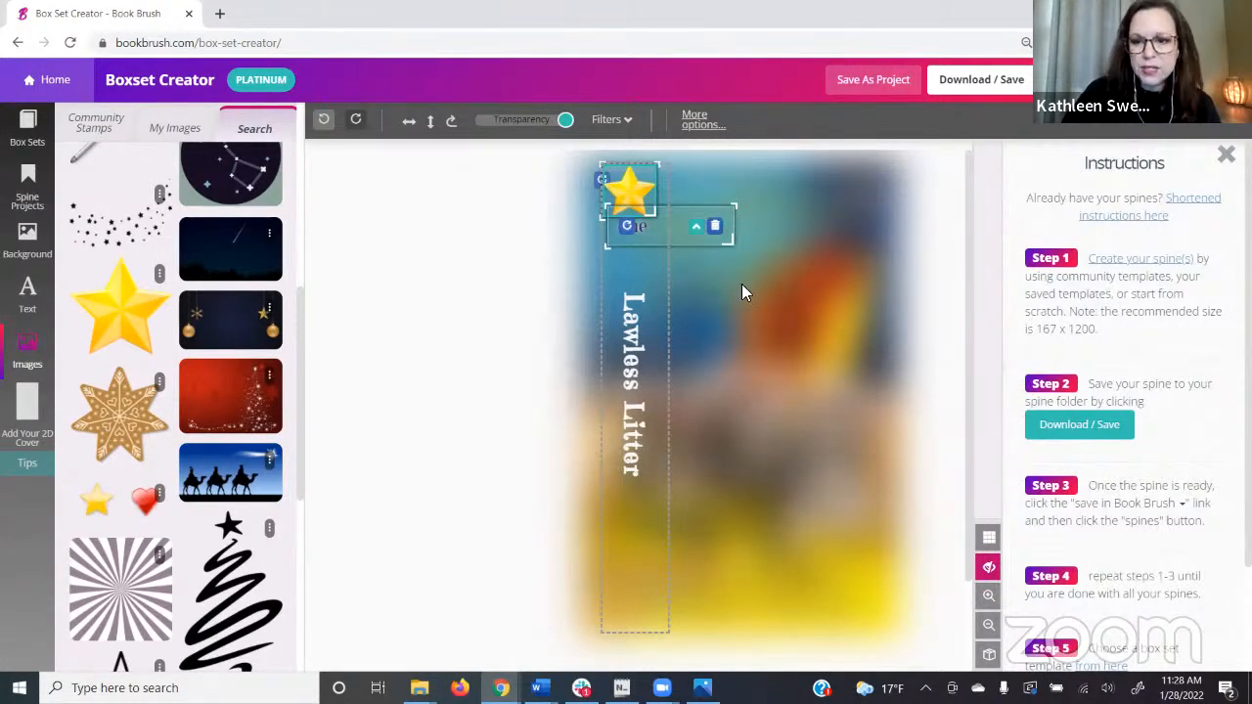
Turn on the gridlines and center the star across the width of the spine
click(989, 538)
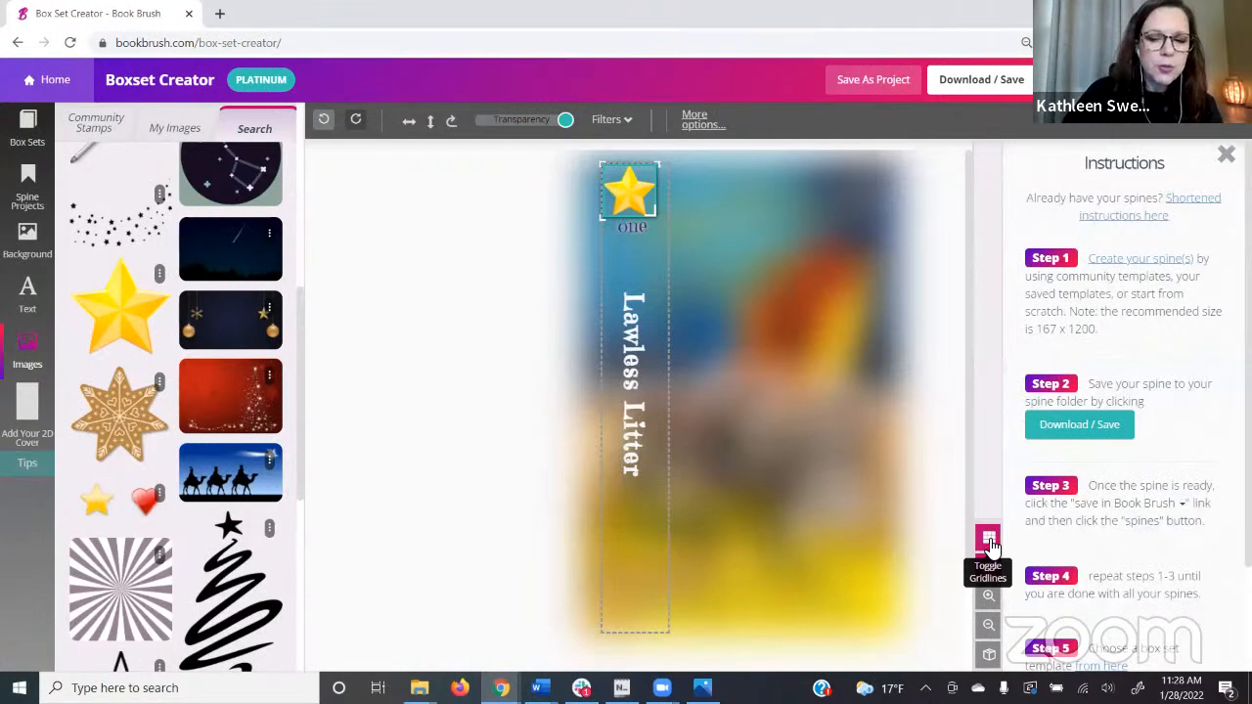
click(989, 541)
click(989, 541)
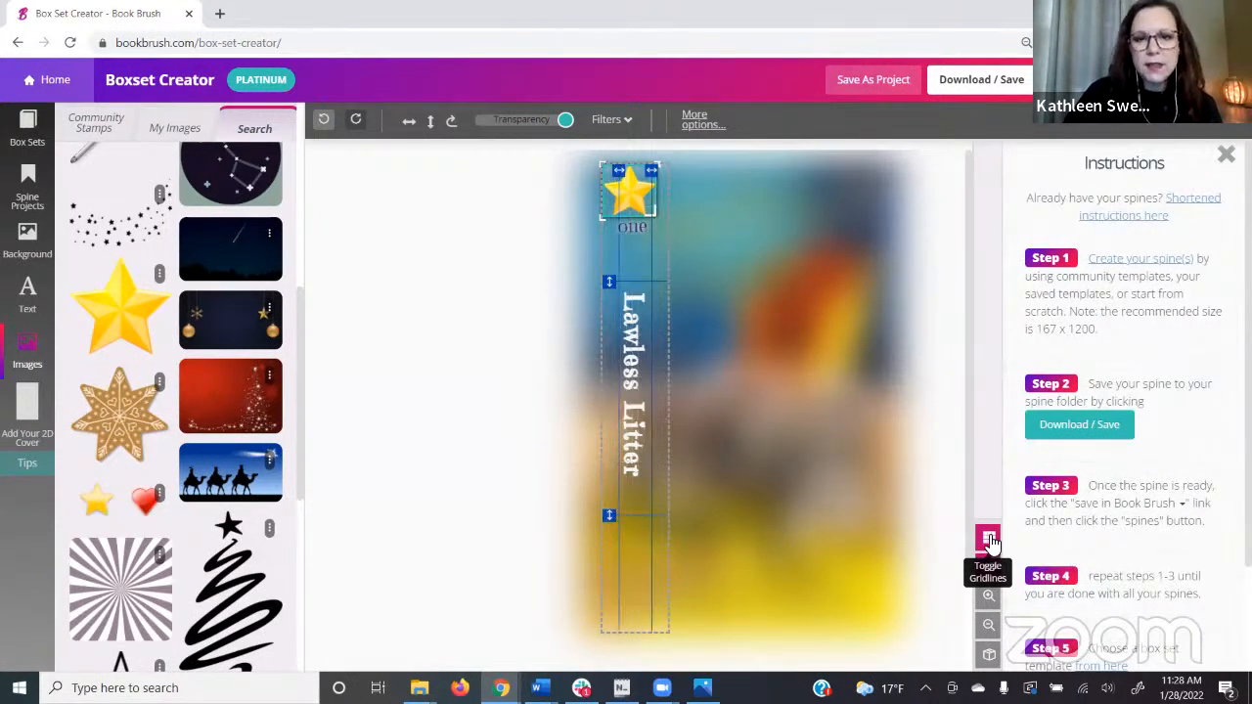
click(629, 191)
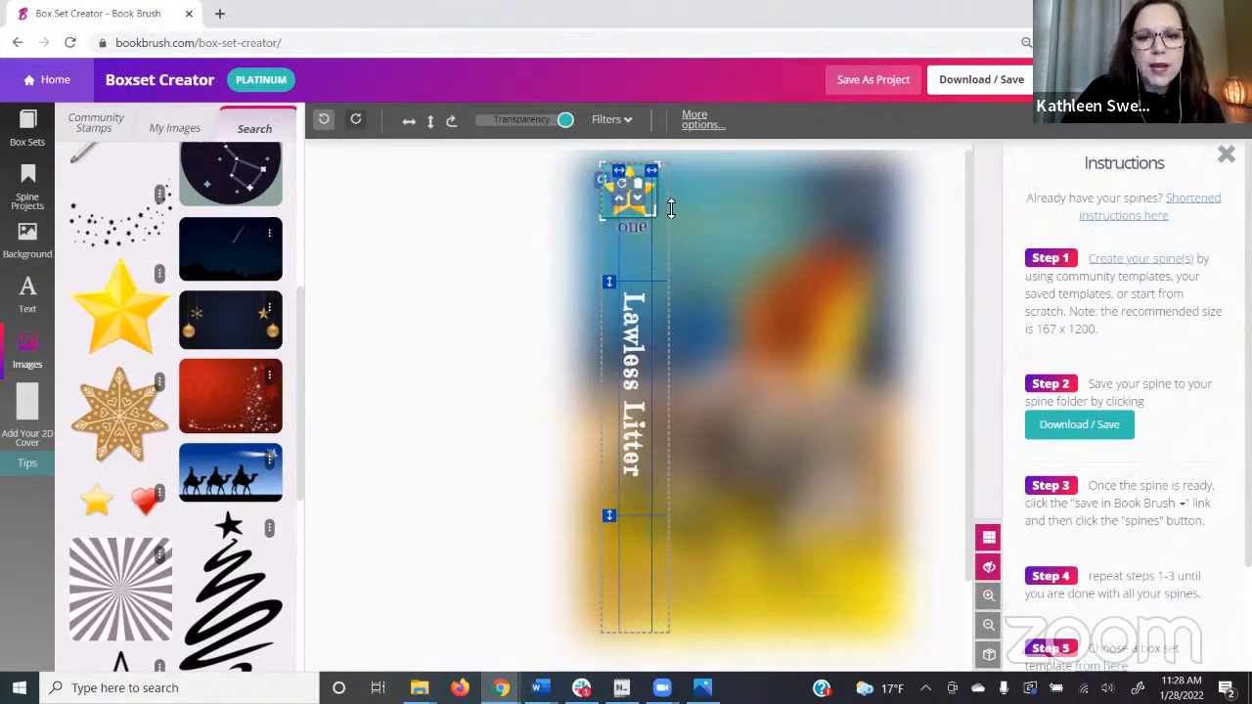
click(989, 597)
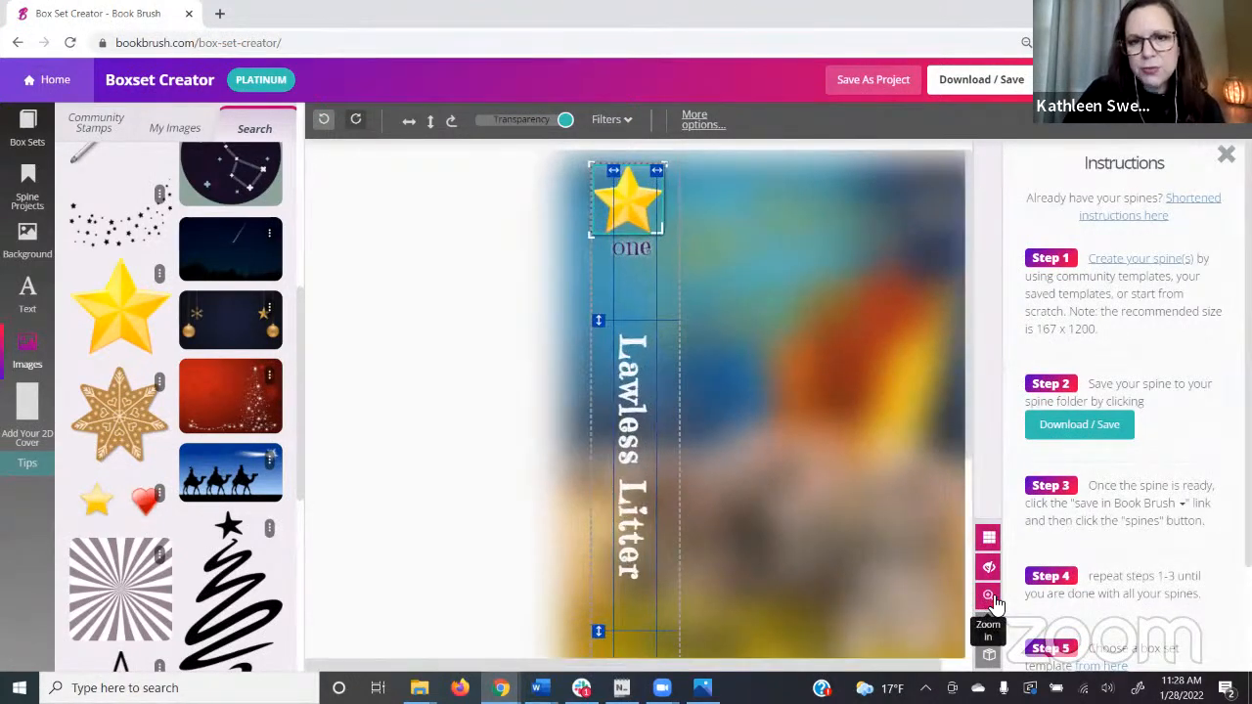
mouse_move(637, 205)
mouse_down()
mouse_move(656, 216)
mouse_move(645, 214)
mouse_up()
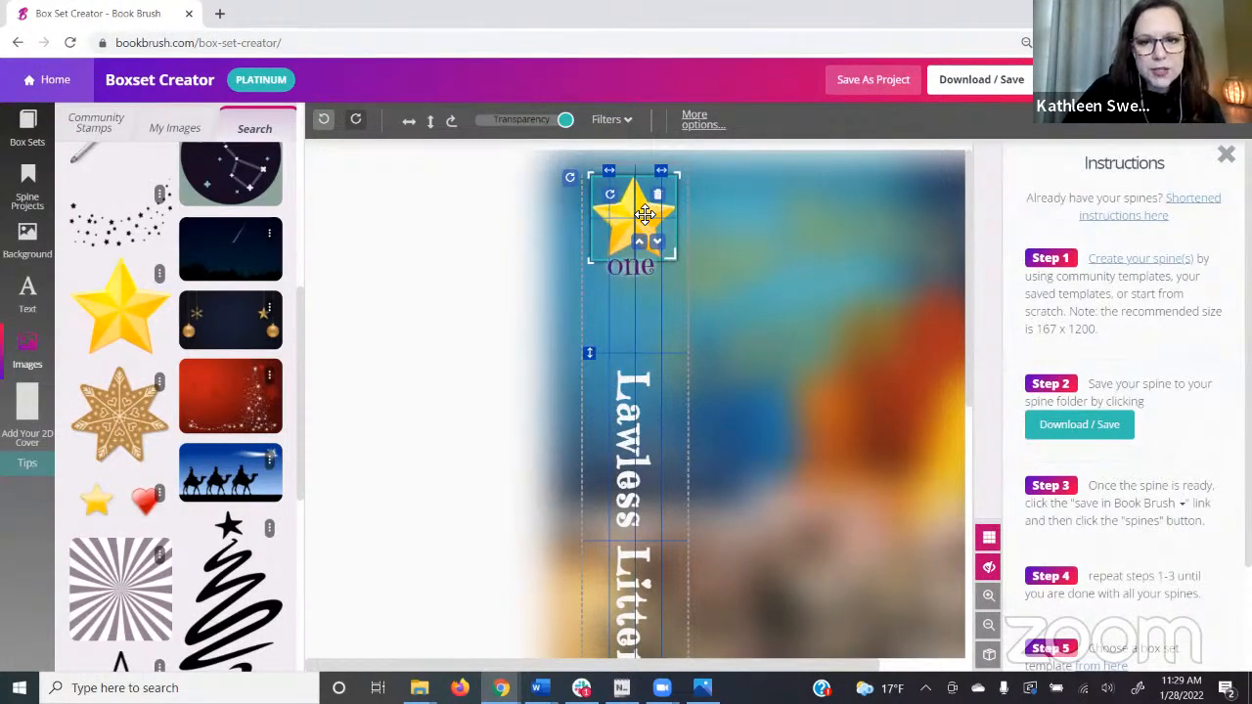
Center-align the word "one" in its text box and position it over the middle of the star
drag(644, 267, 642, 223)
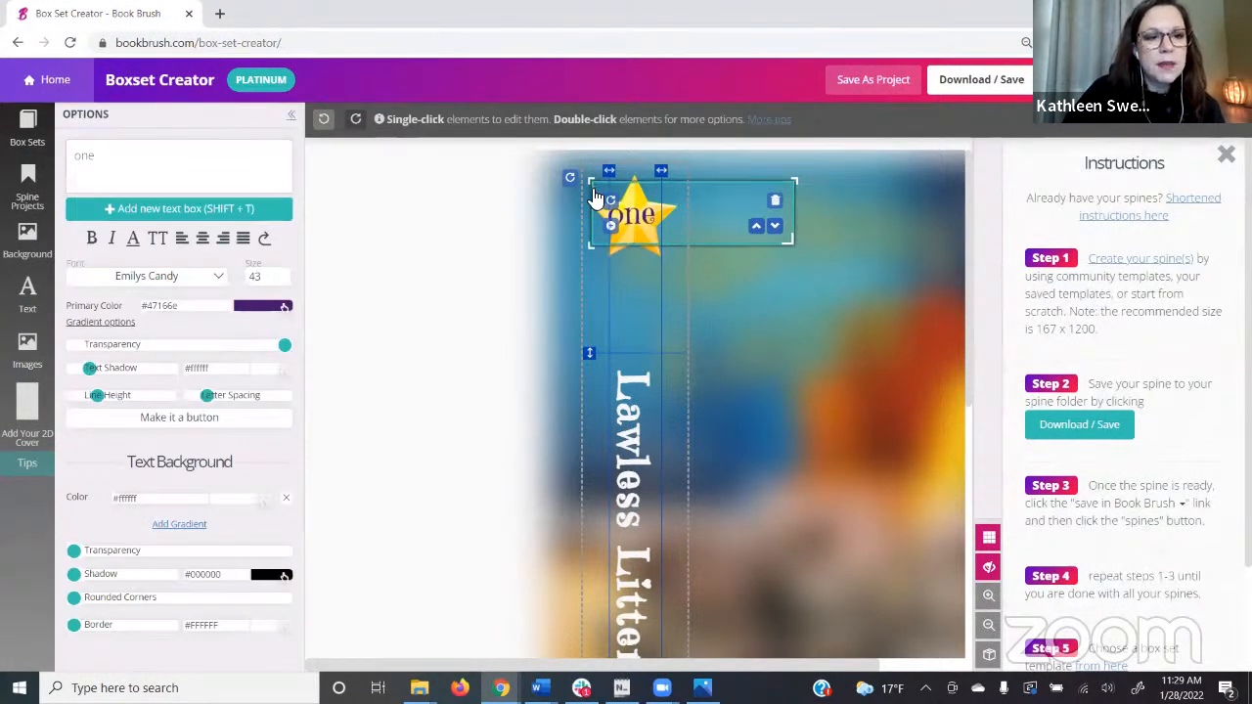
click(204, 241)
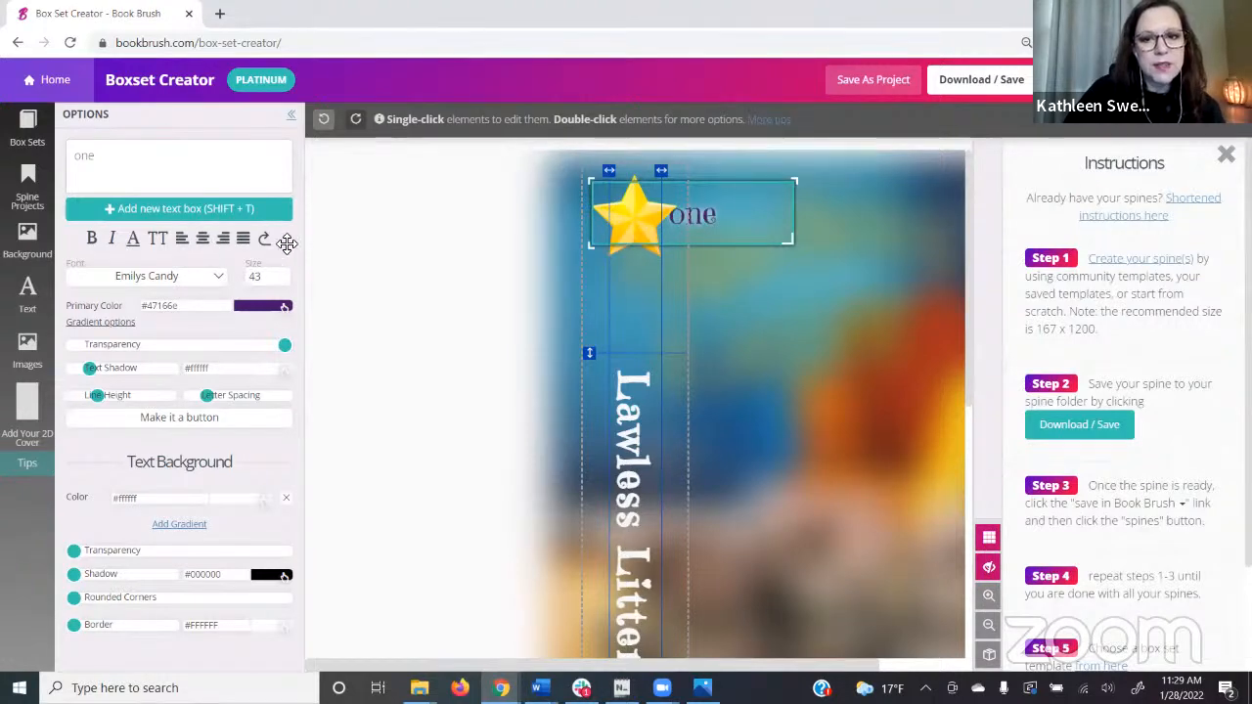
drag(704, 221, 663, 216)
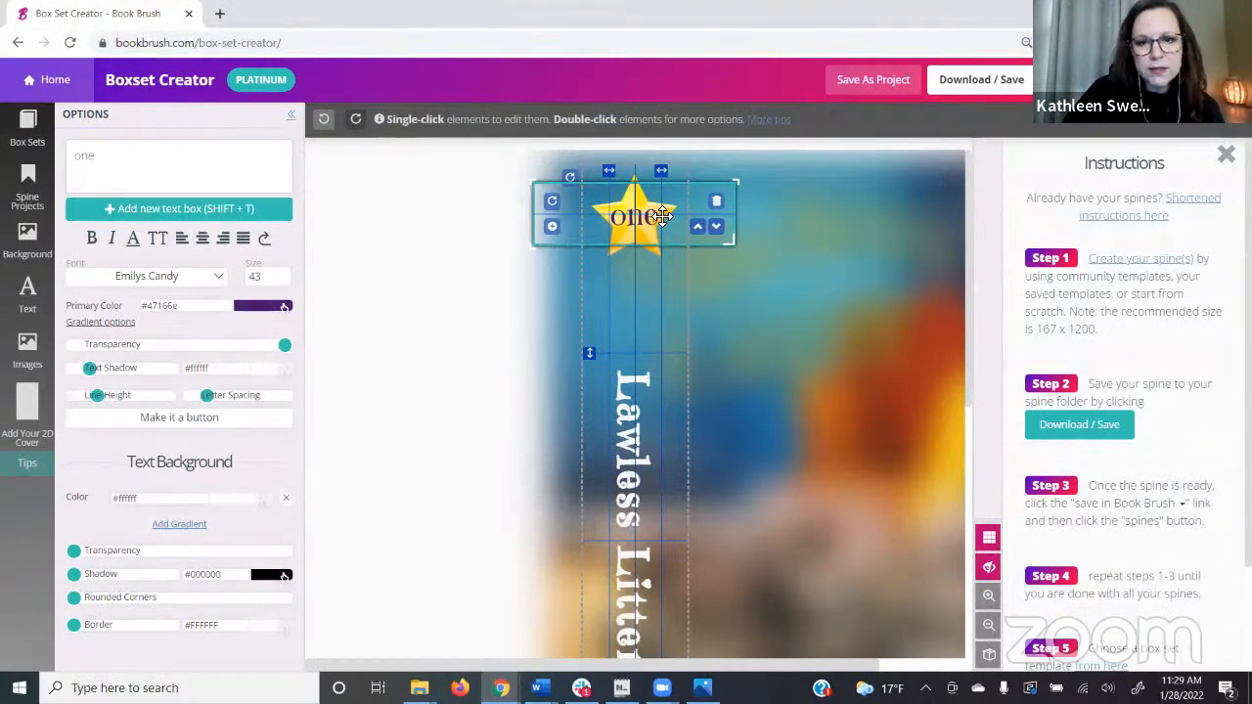
Add a new text box to the spine containing the author's surname as on the cover
click(989, 627)
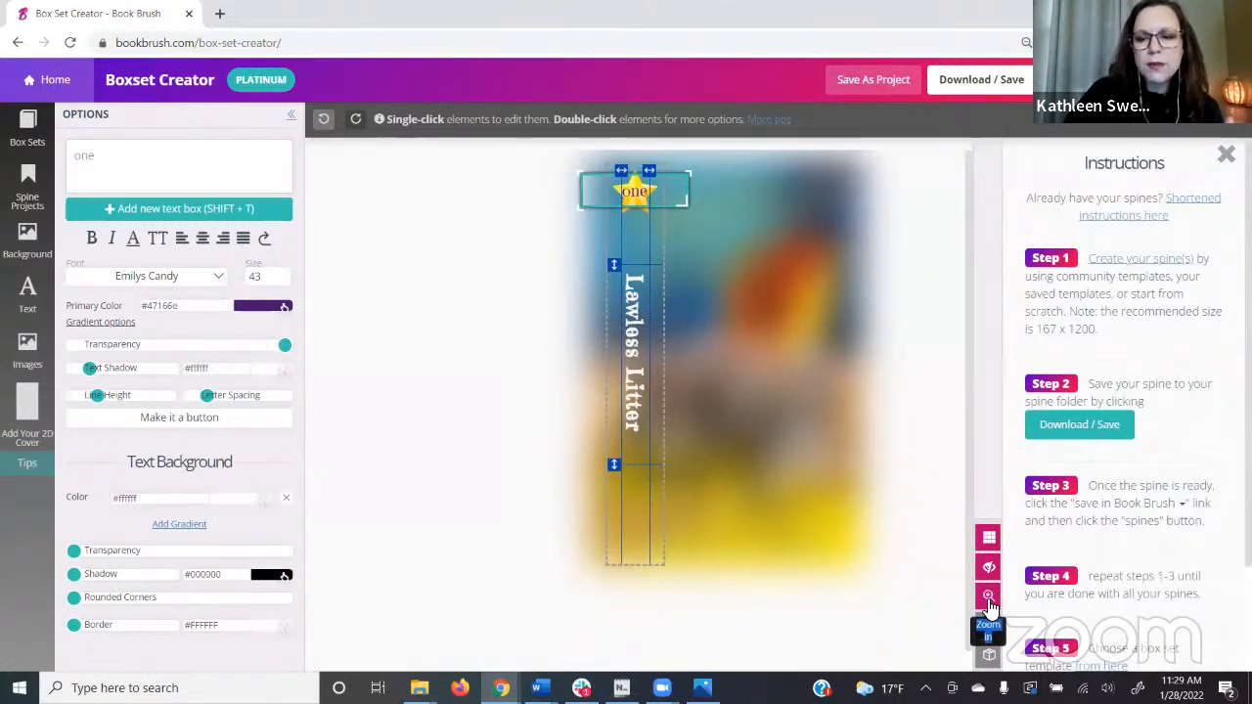
click(982, 597)
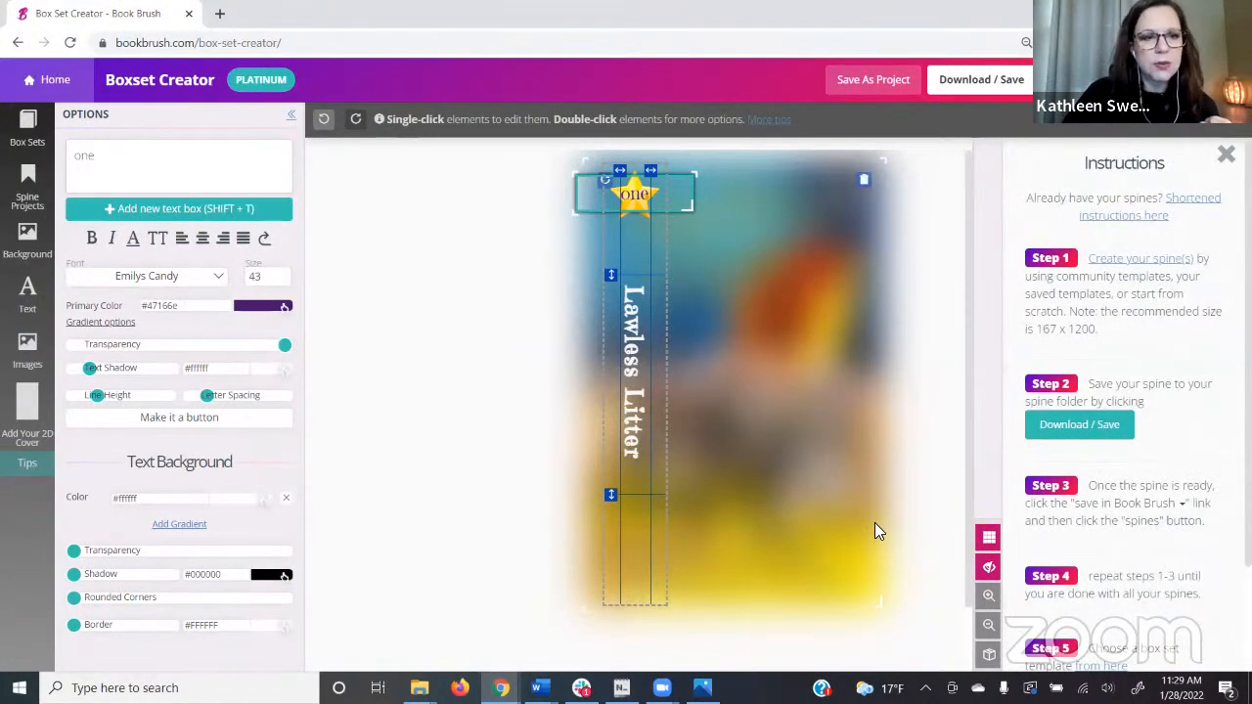
key(shift+t)
drag(153, 377, 78, 372)
text(Fitz)
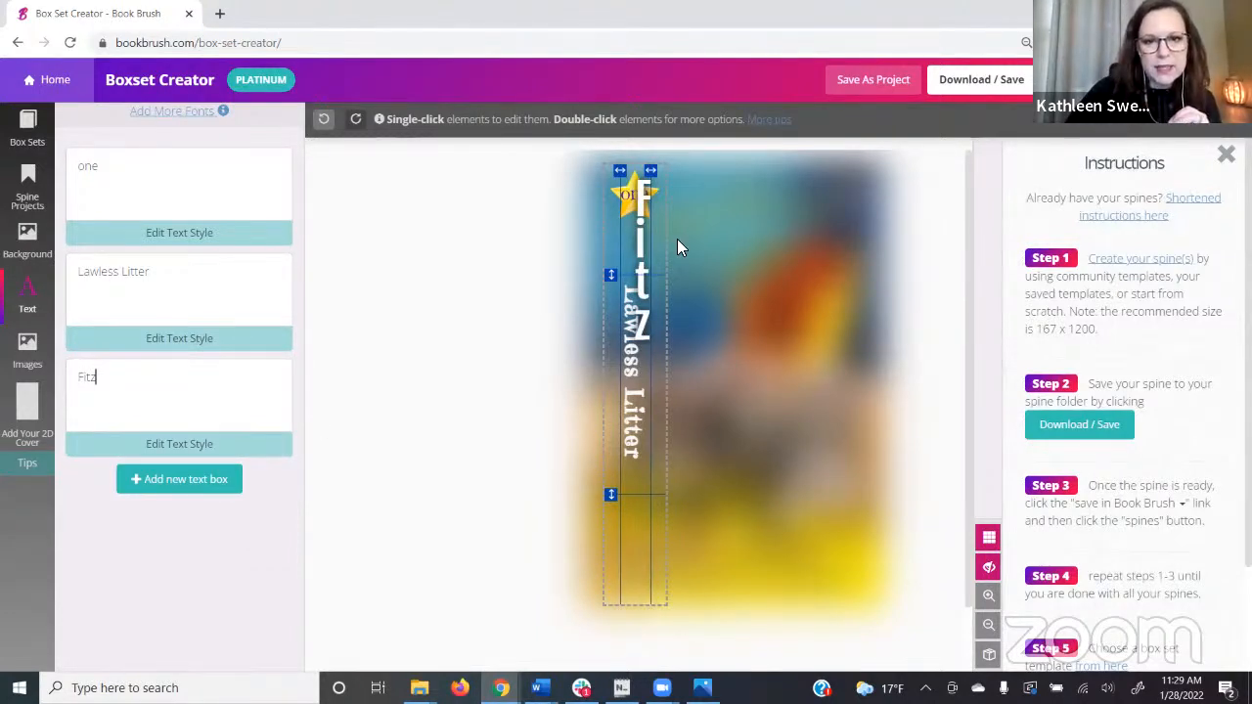
Turn the author surname to read down the spine at size 25, place it near the lower end, and hide everything outside the canvas
drag(642, 244, 936, 433)
click(806, 350)
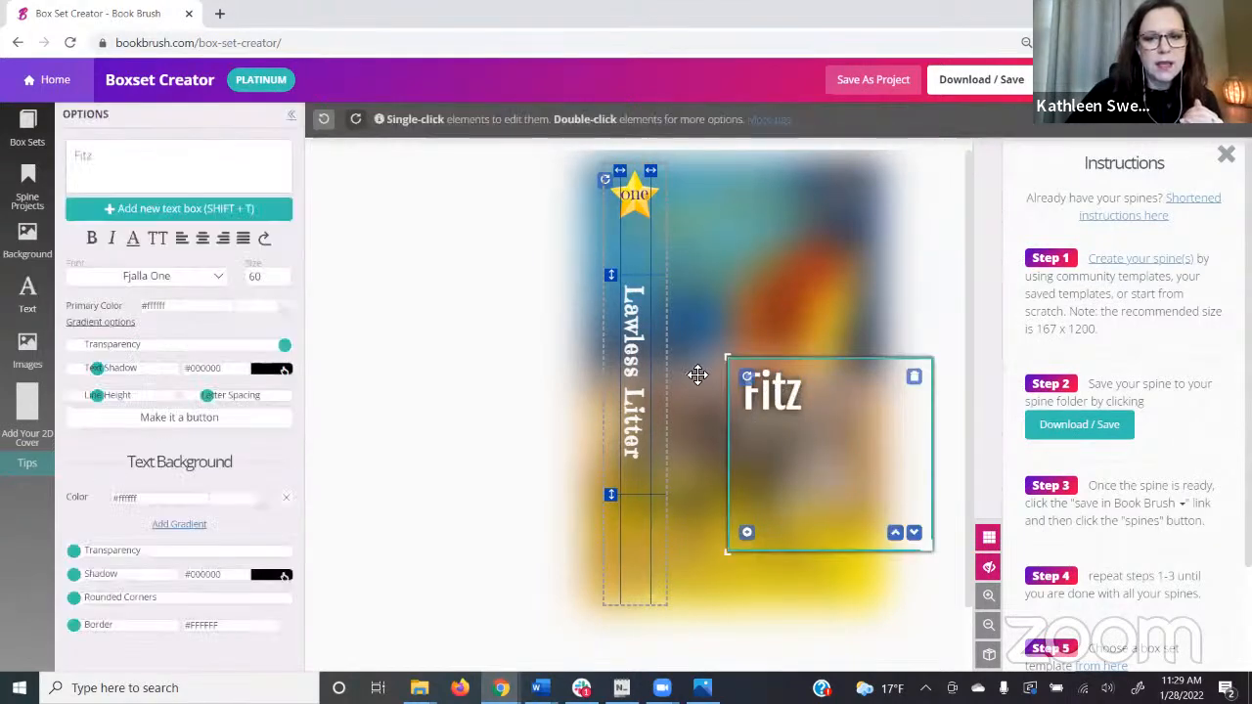
click(270, 241)
click(270, 240)
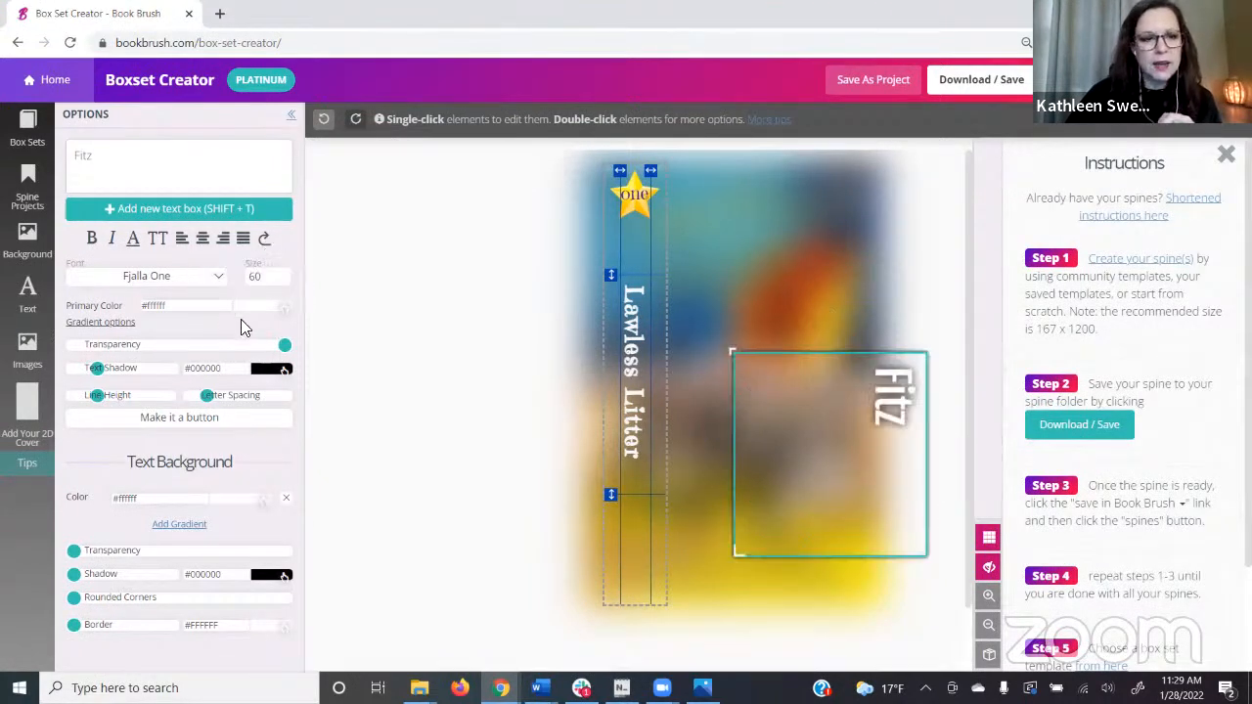
click(280, 280)
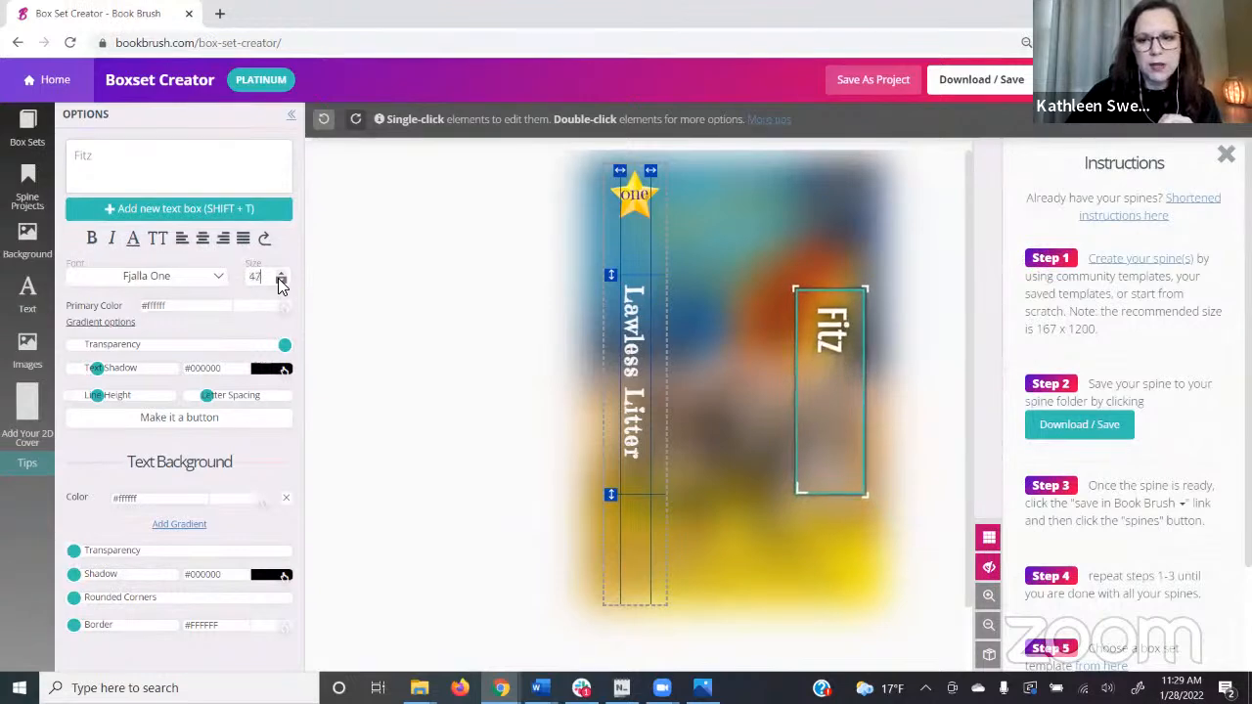
click(281, 282)
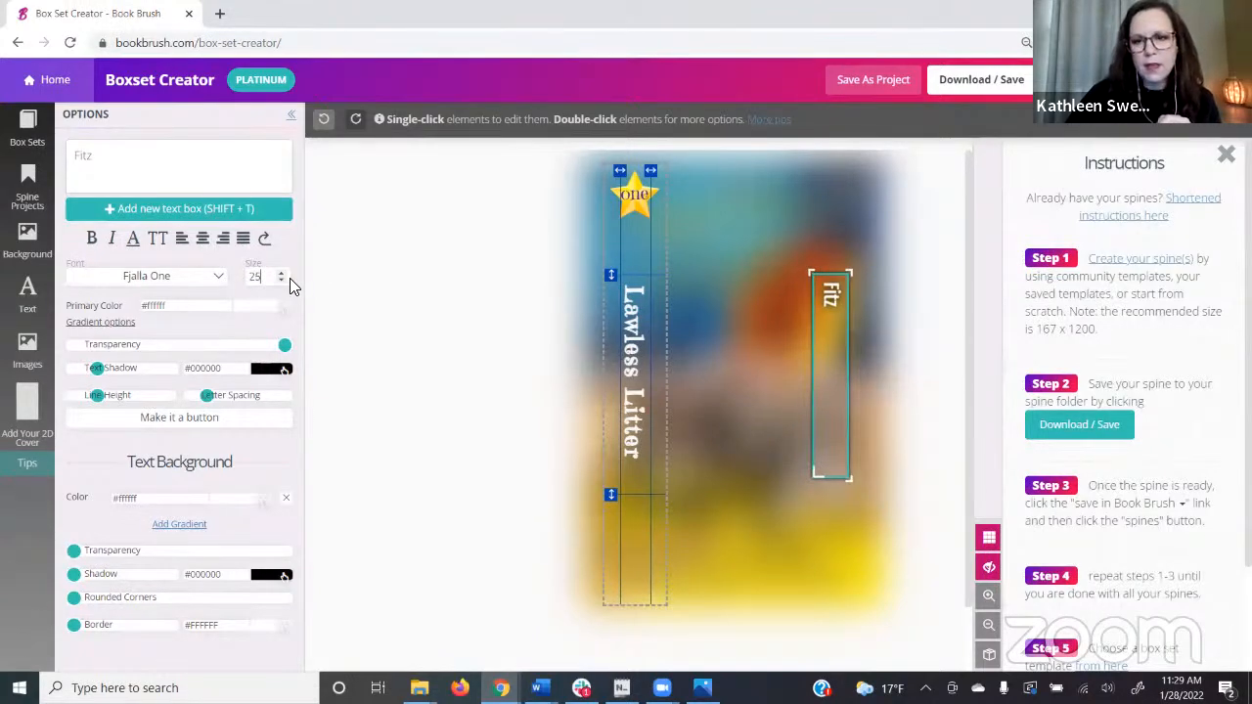
drag(842, 414, 645, 577)
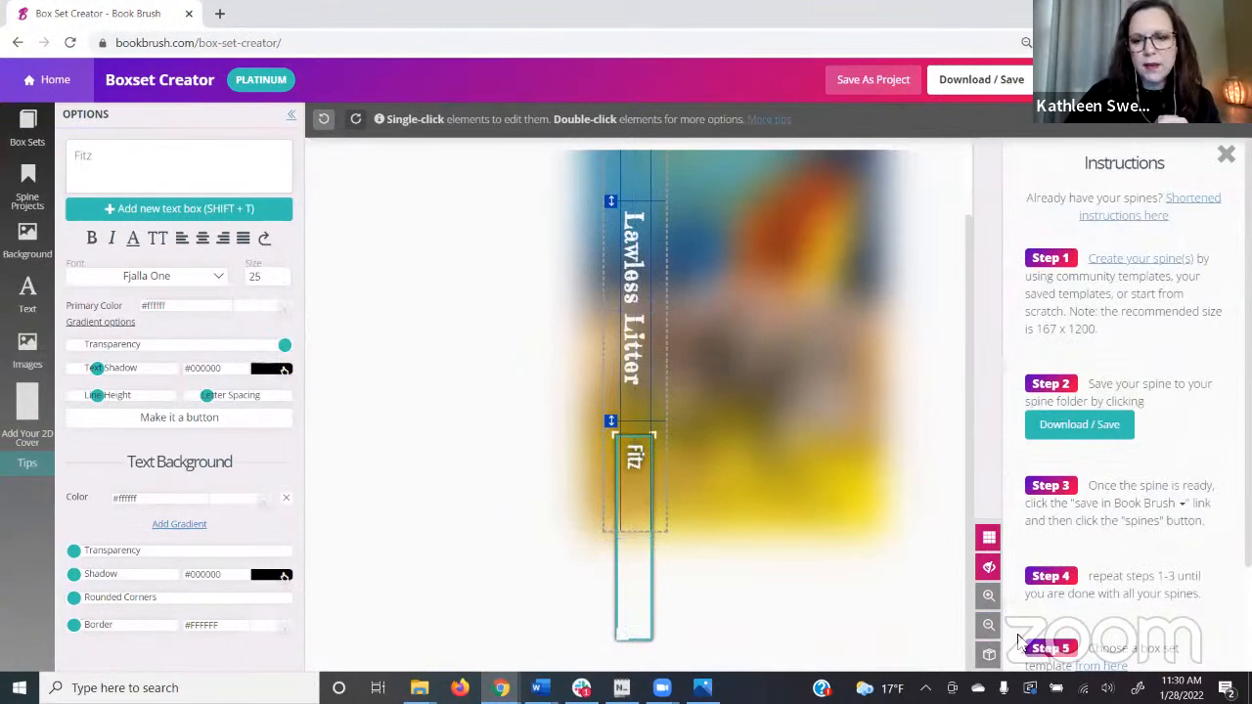
click(989, 566)
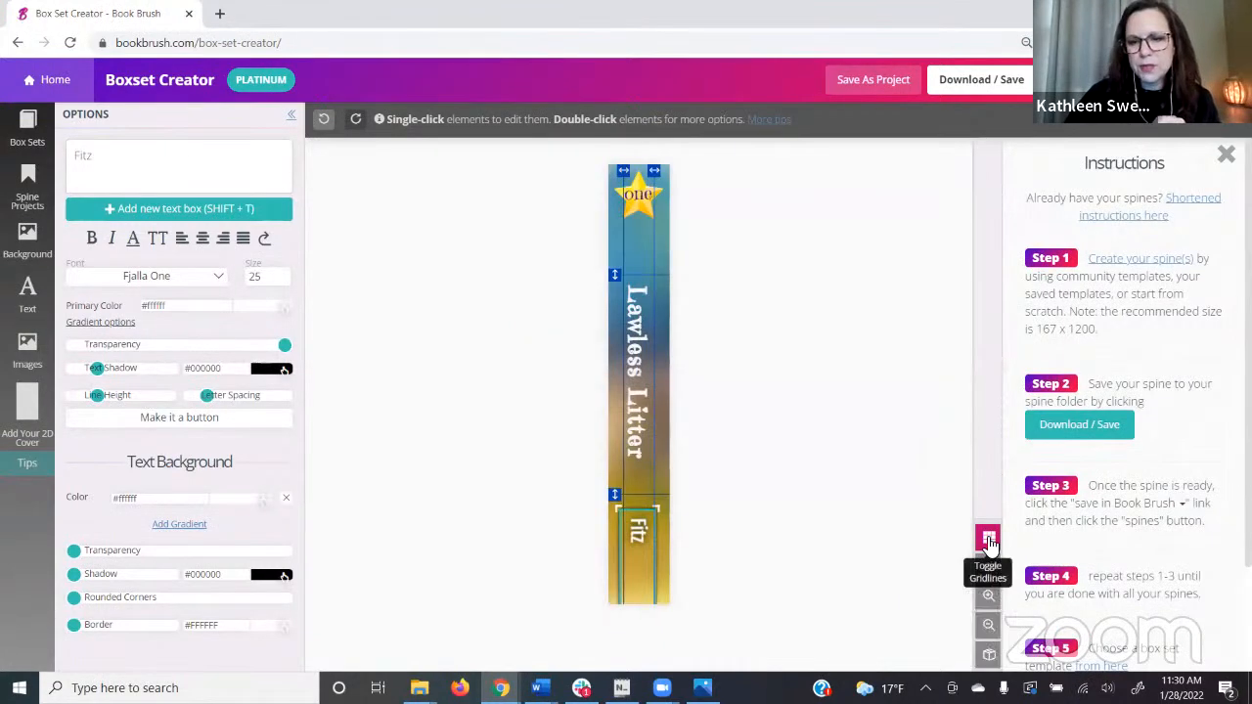
Enlarge the "Lawless Litter" title to size 41 and center it across the width of the spine
click(616, 343)
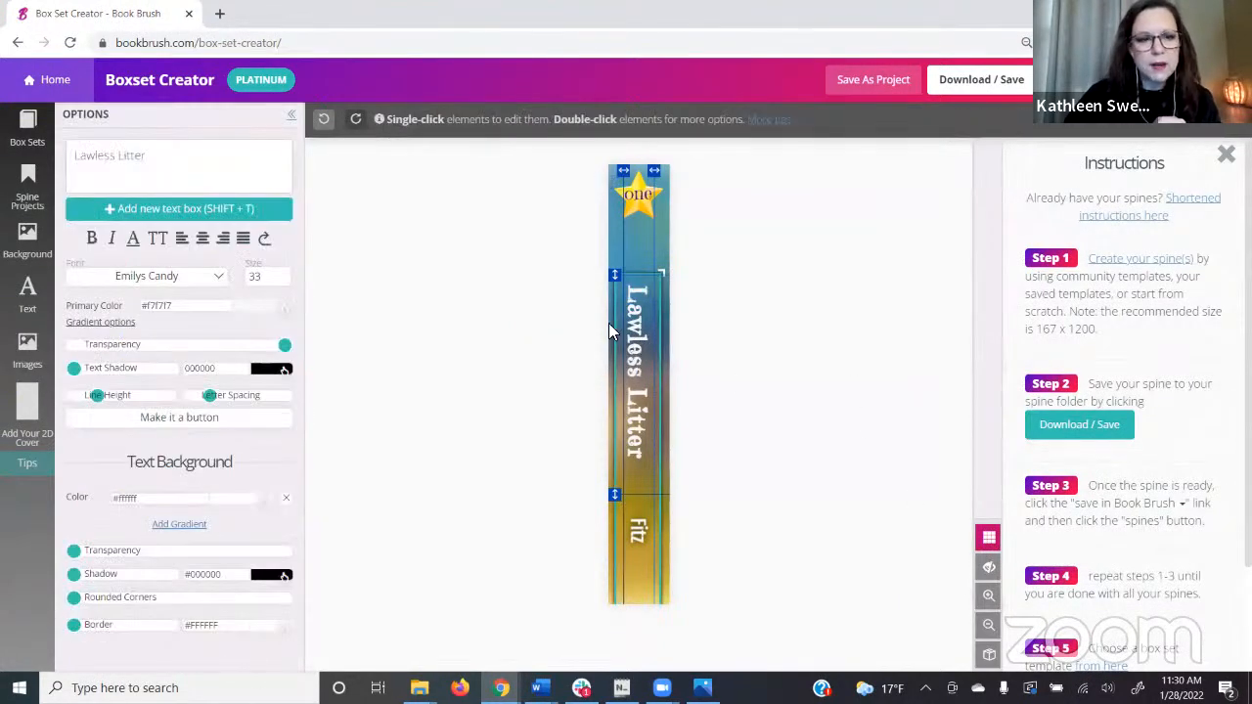
click(285, 273)
drag(637, 375, 641, 351)
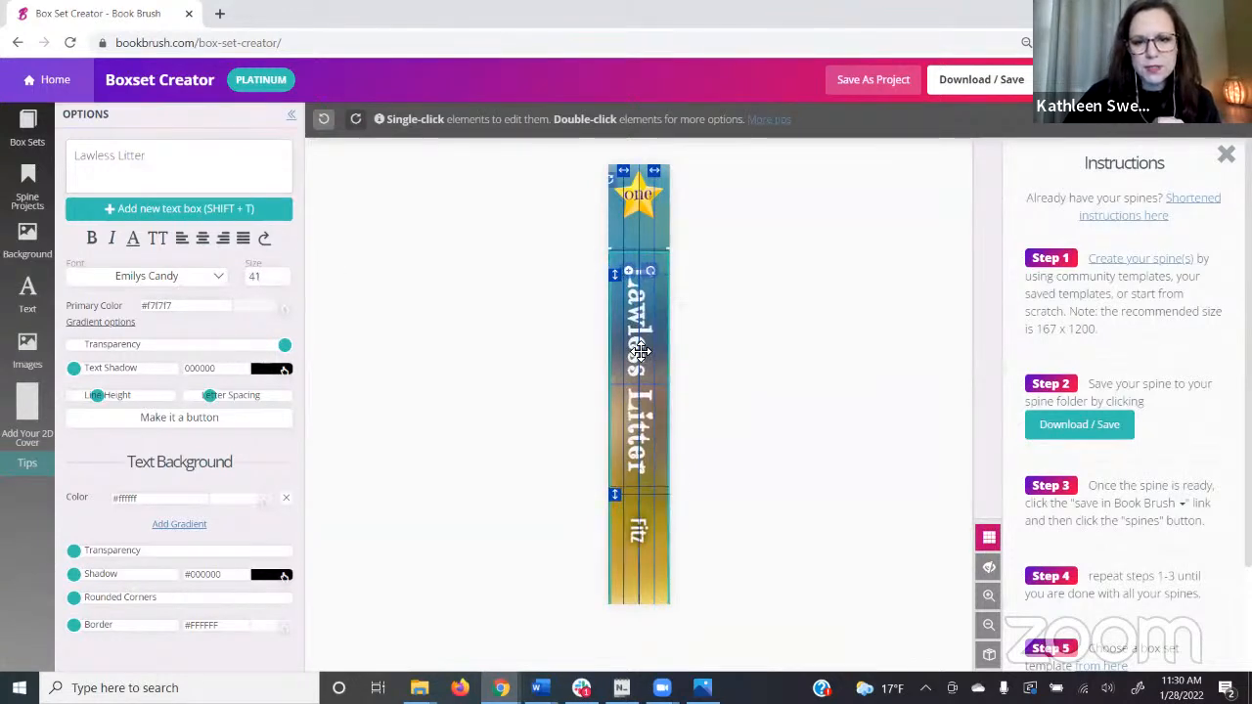
Turn off the gridlines and add a slight black text shadow to the "Lawless Litter" title
click(988, 537)
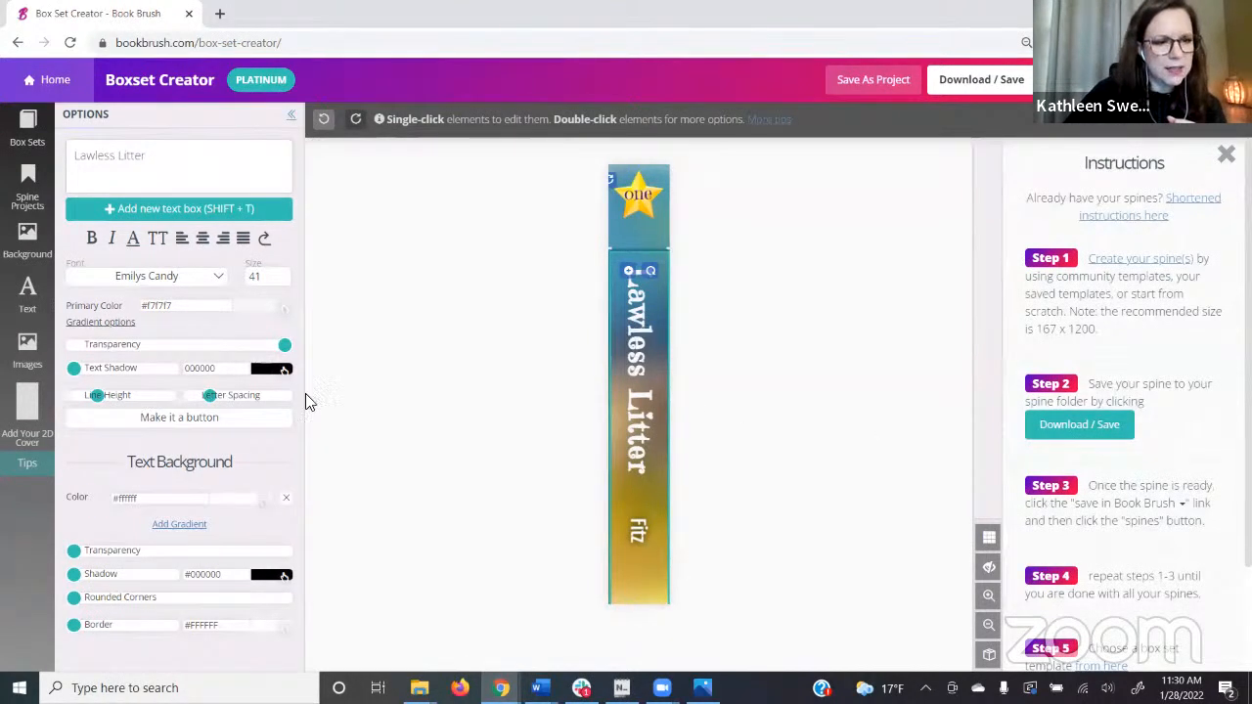
drag(73, 367, 88, 370)
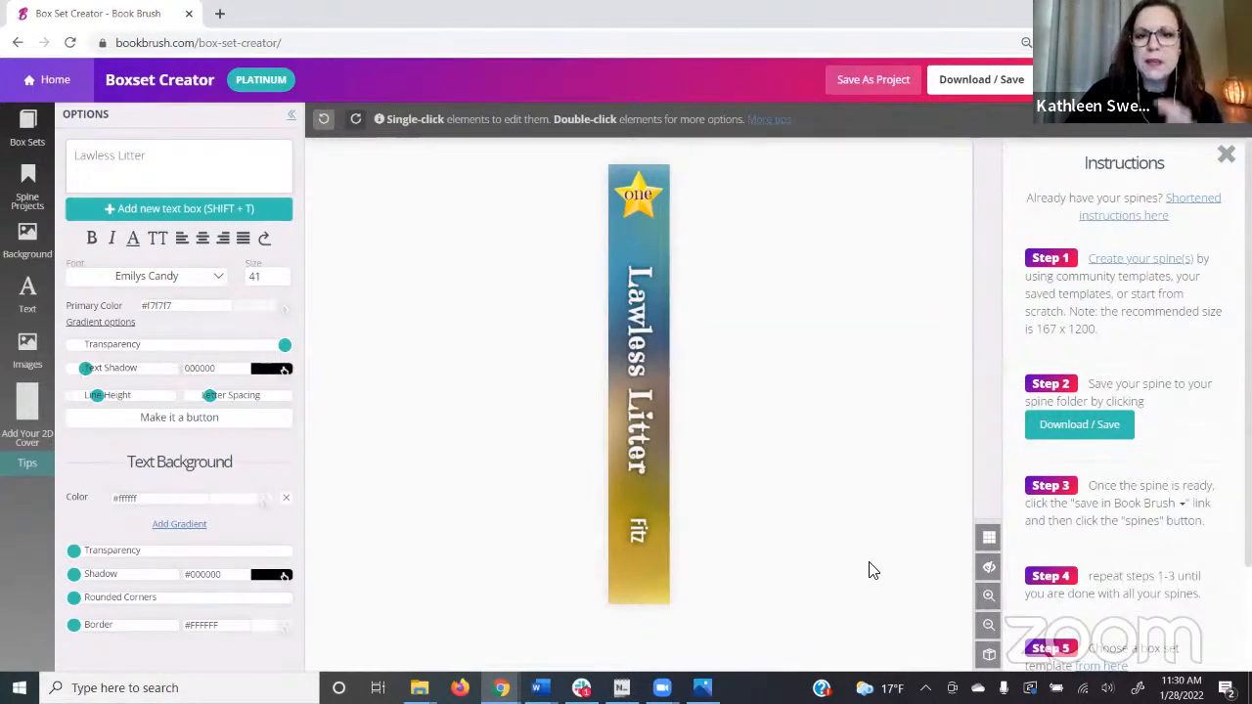
Save the finished Lawless Litter spine to the computer and to the Spines collection in Book Brush
click(871, 82)
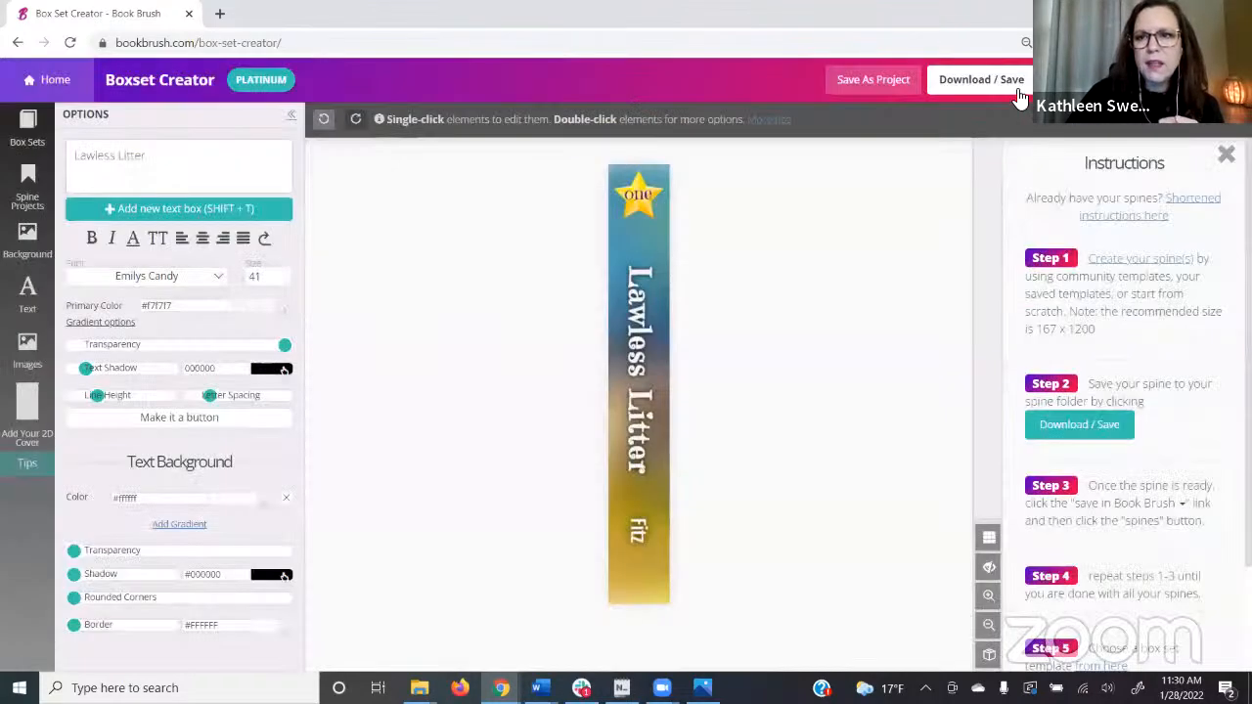
click(1017, 86)
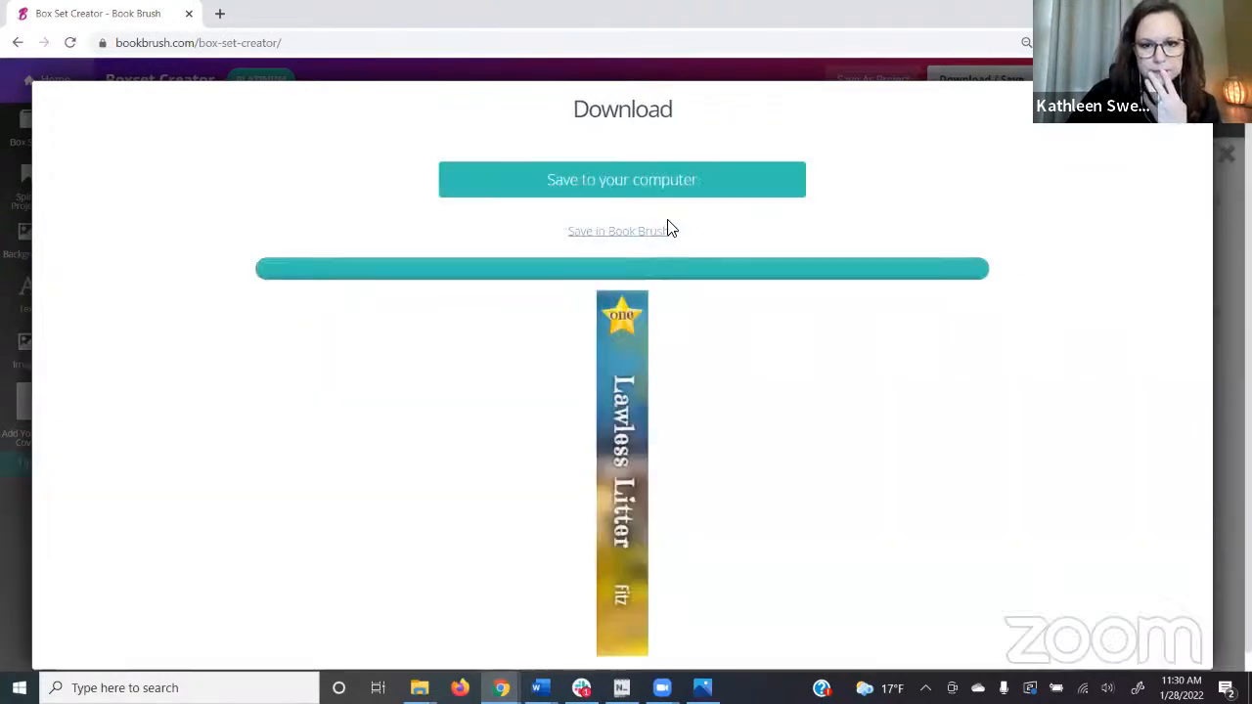
click(740, 190)
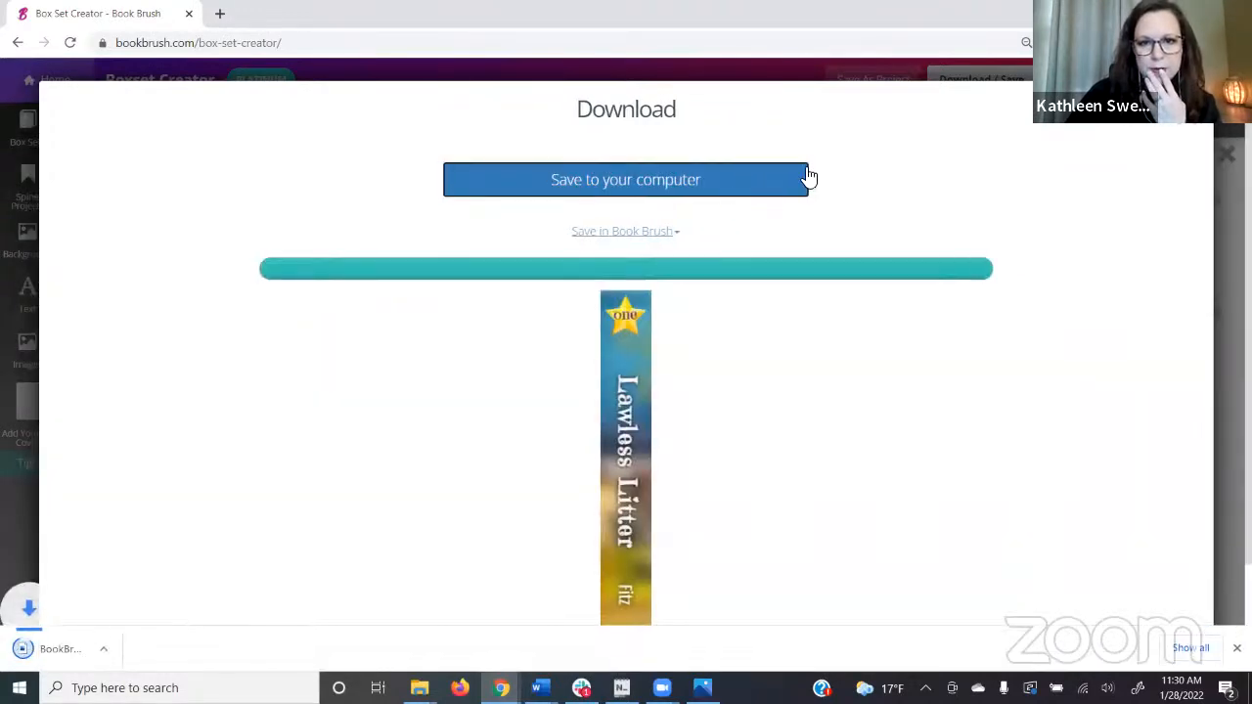
click(661, 235)
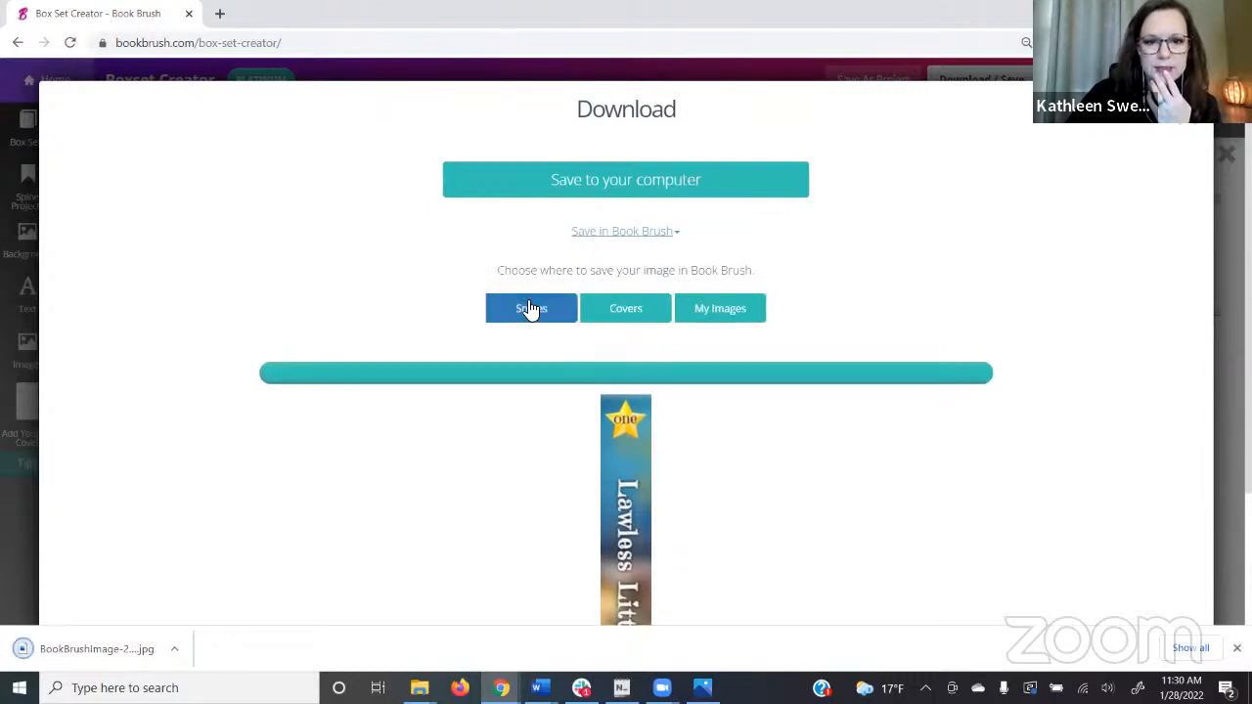
click(528, 308)
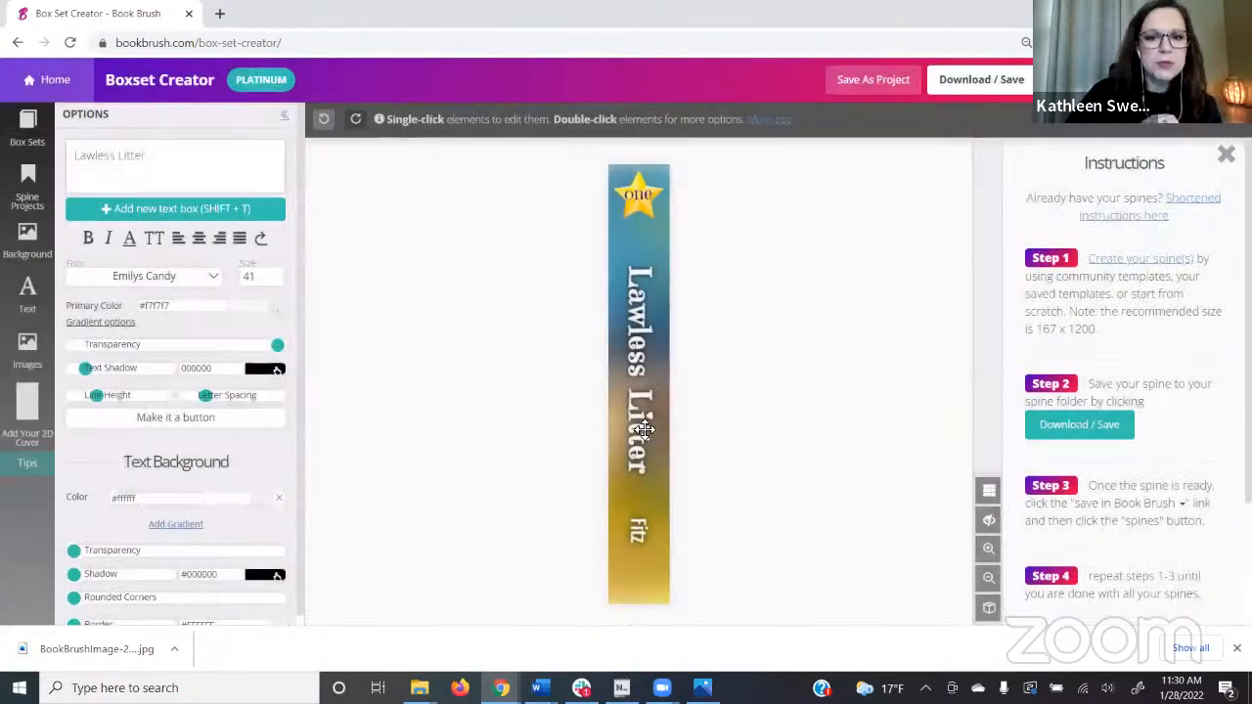
Change the word on the star from "one" to "two" for the second book's spine
click(639, 193)
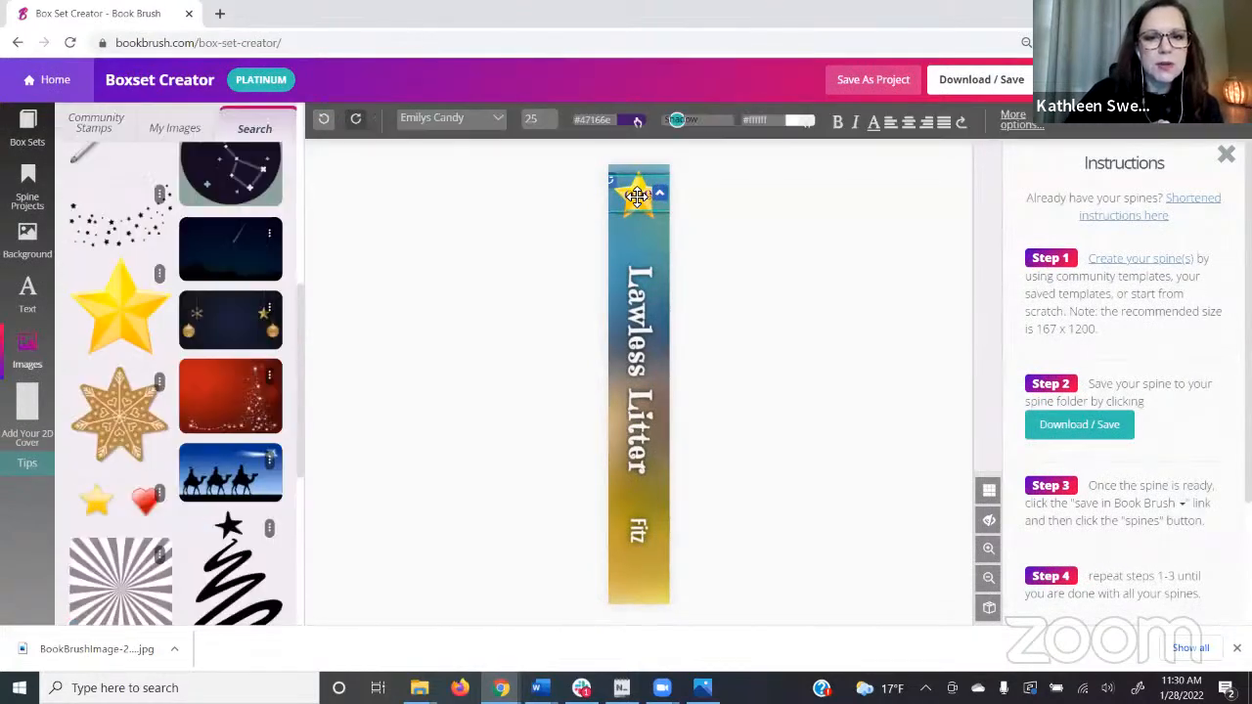
double_click(85, 156)
key(BackSpace)
text(two)
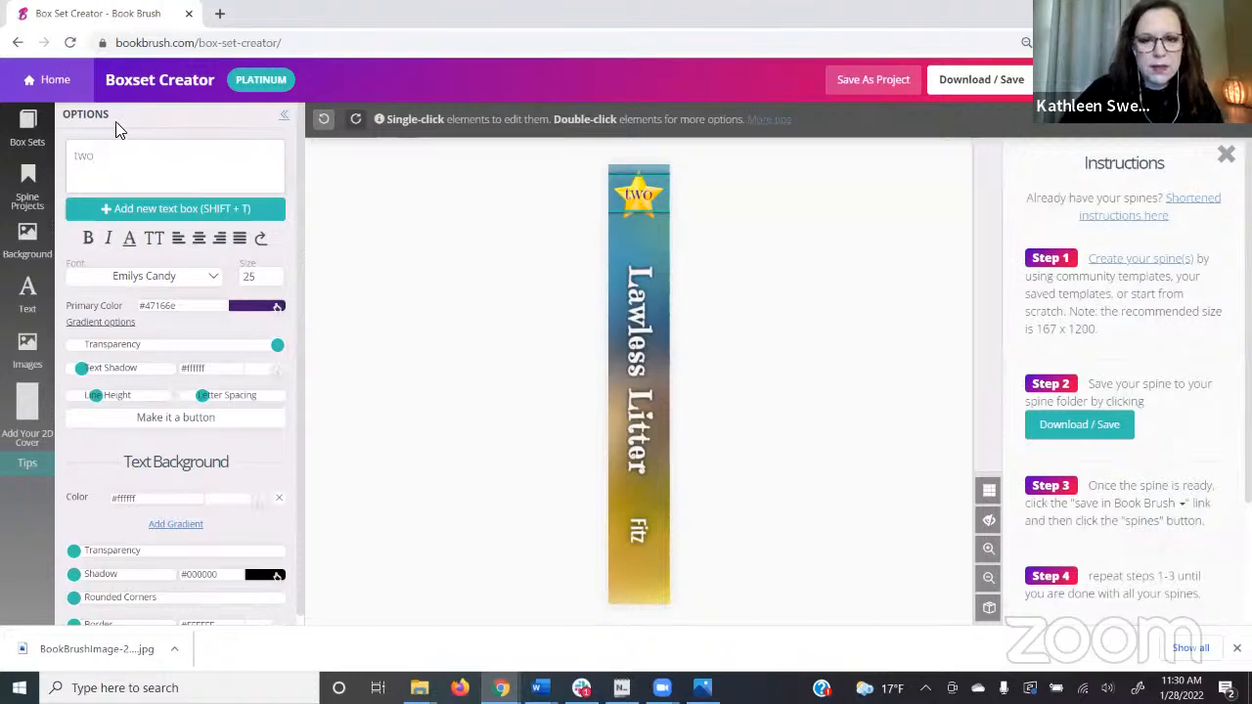
Replace the title text on the spine with "Krazy Kittens"
click(653, 384)
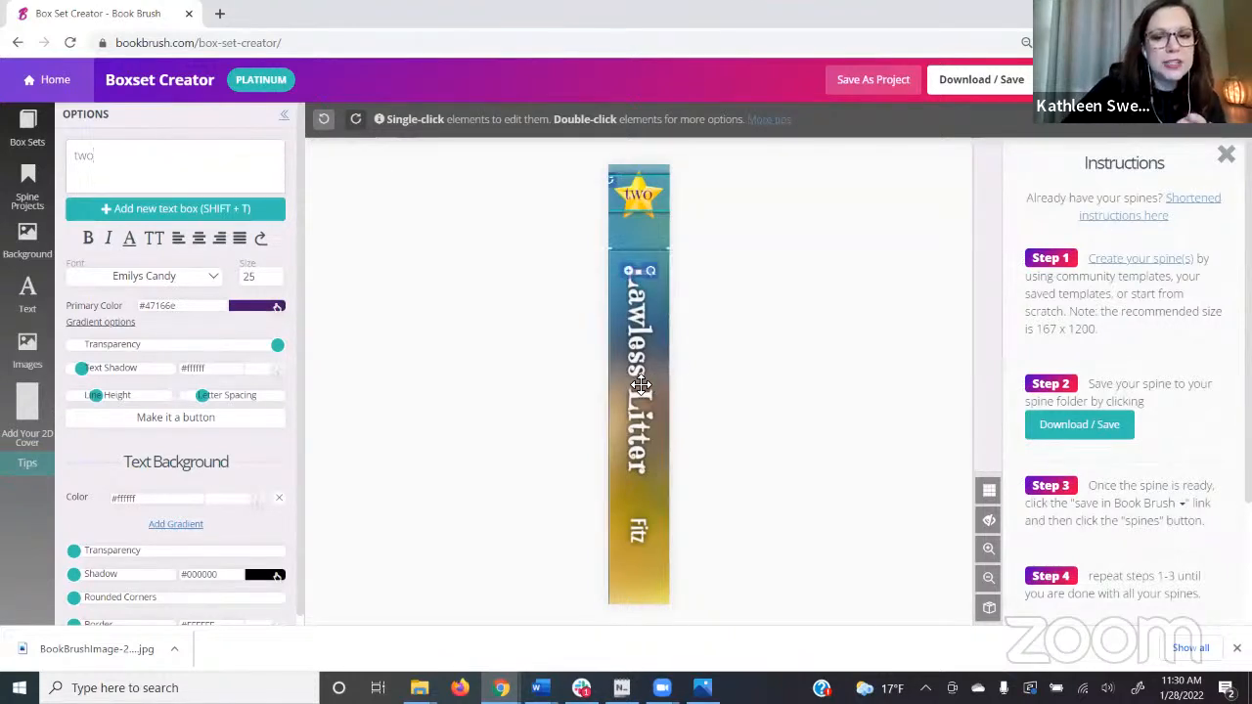
click(639, 381)
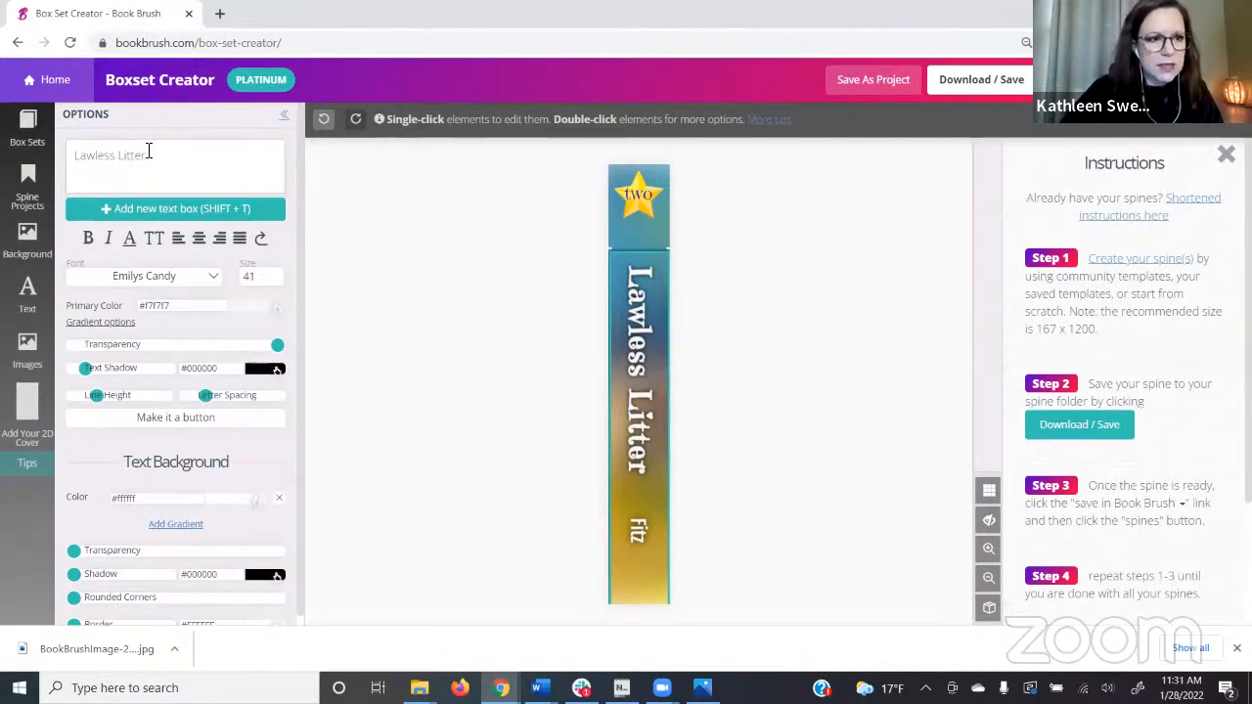
key(BackSpace)
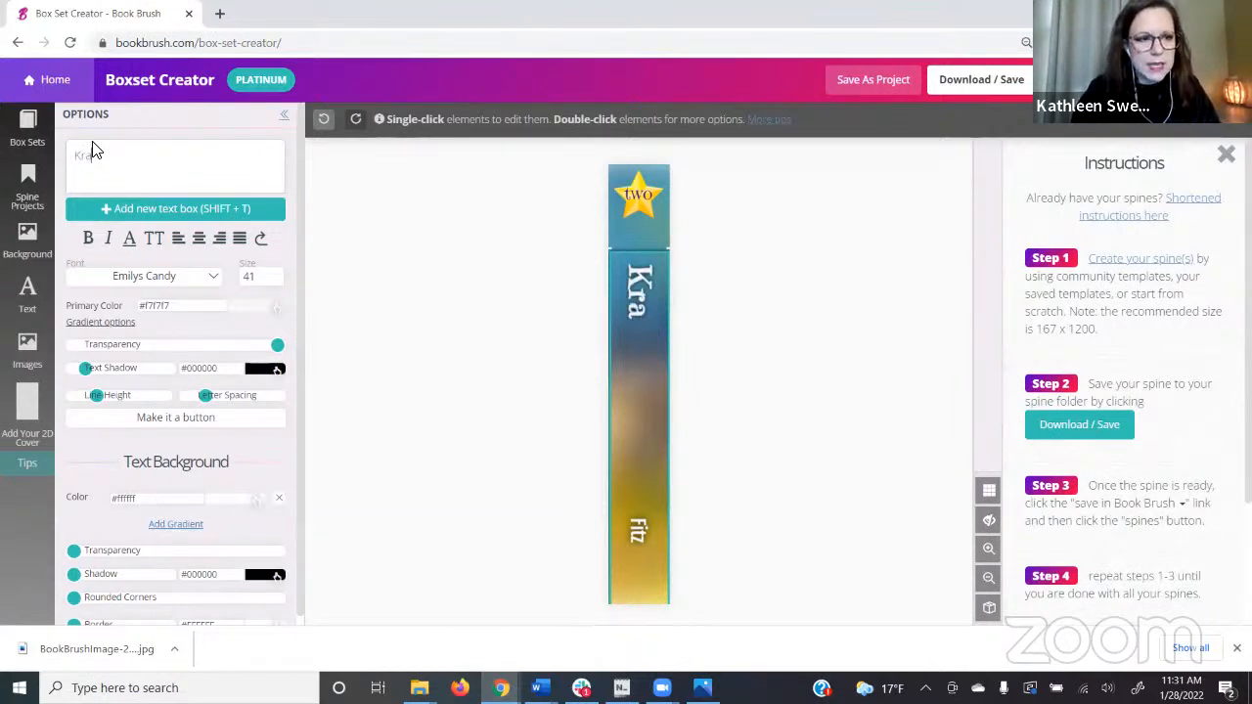
text(itt)
key(BackSpace)
key(BackSpace)
key(BackSpace)
key(BackSpace)
text(ittens)
click(846, 396)
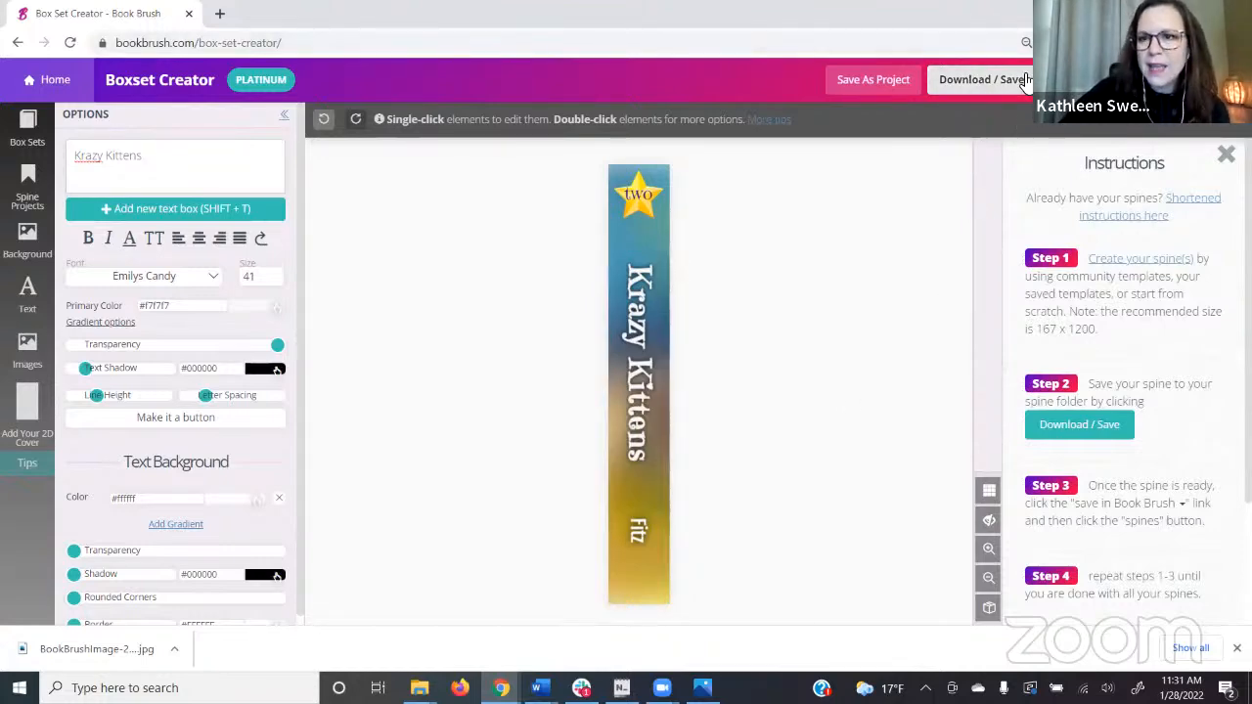
Save the Krazy Kittens spine to the Spines collection in Book Brush
click(978, 79)
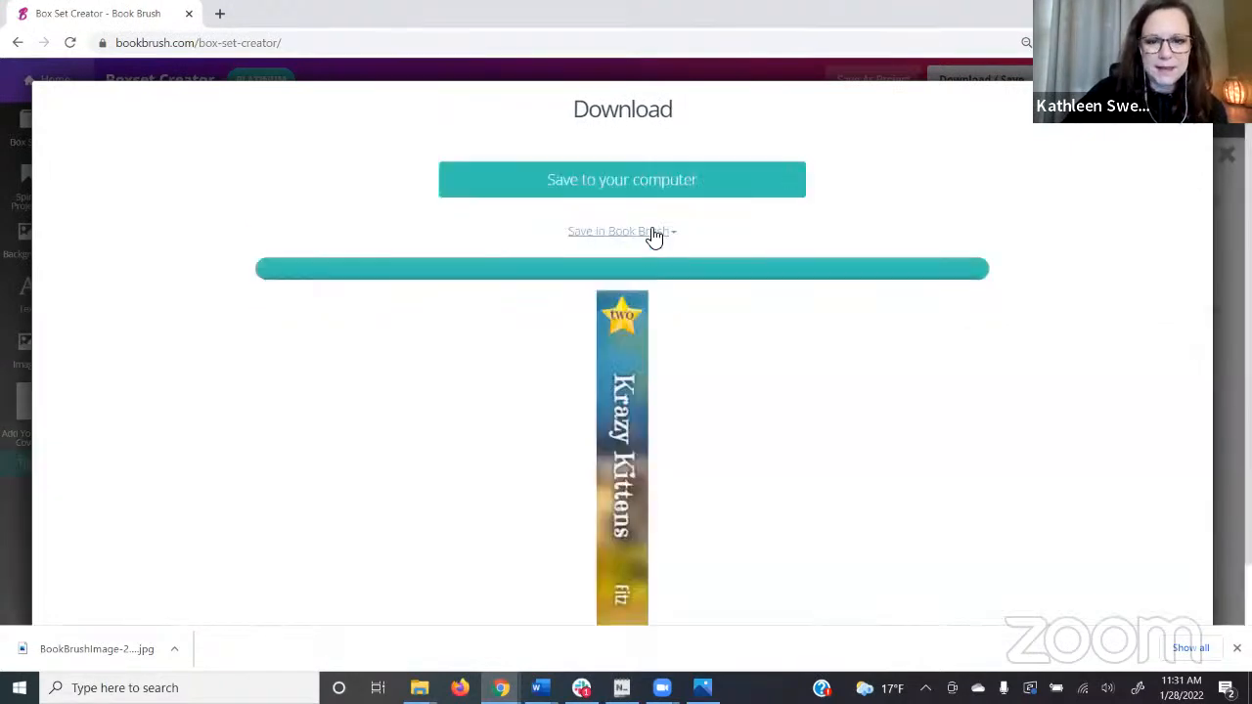
click(648, 235)
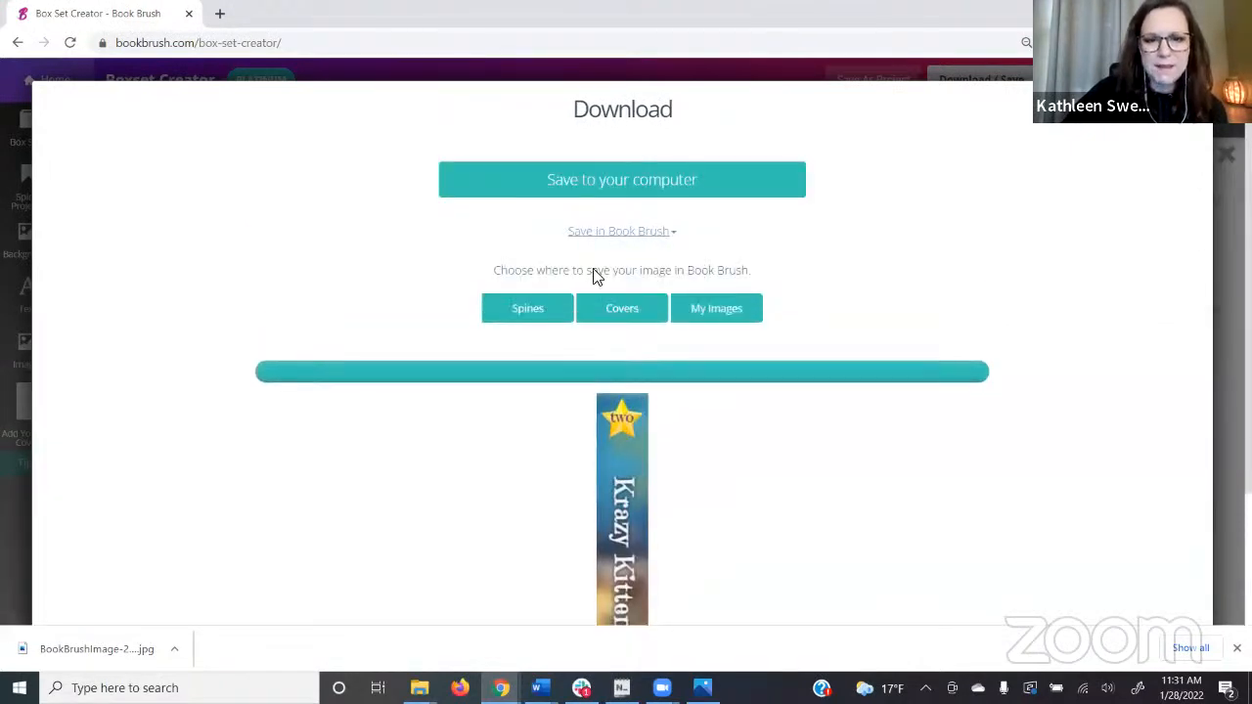
click(544, 310)
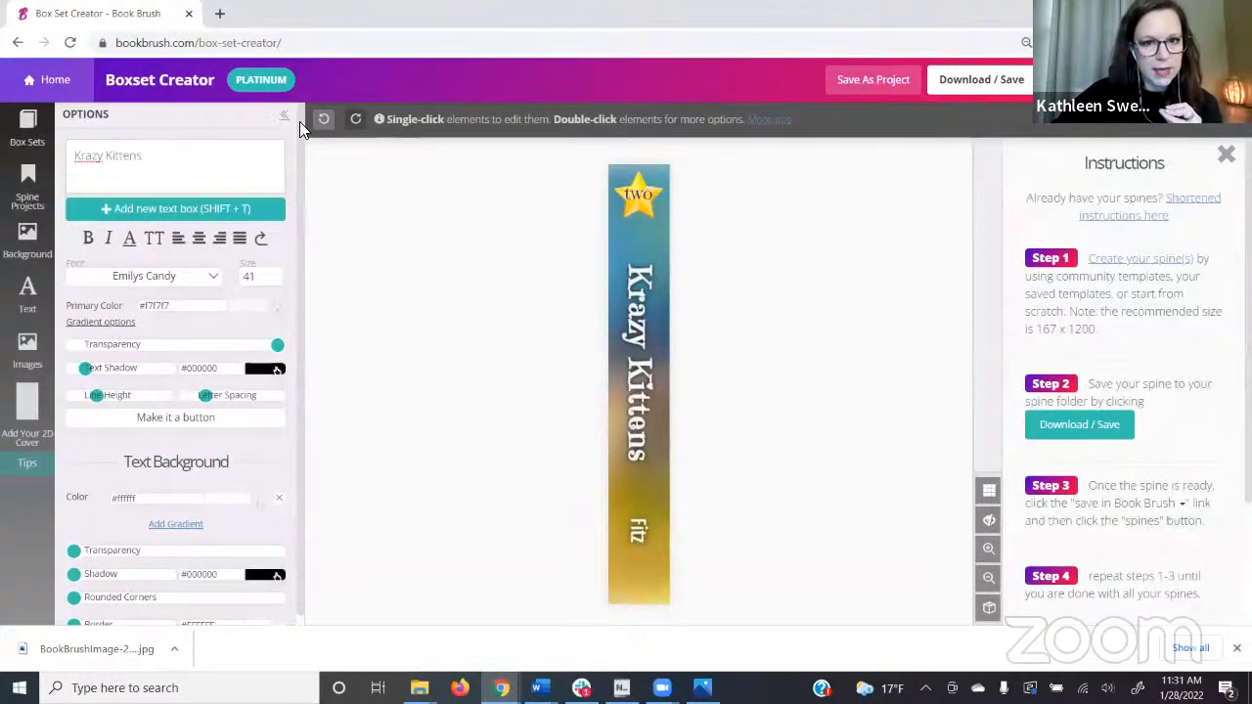
Choose the two-book box set template from the second box set style and check which image it asks for first
click(27, 125)
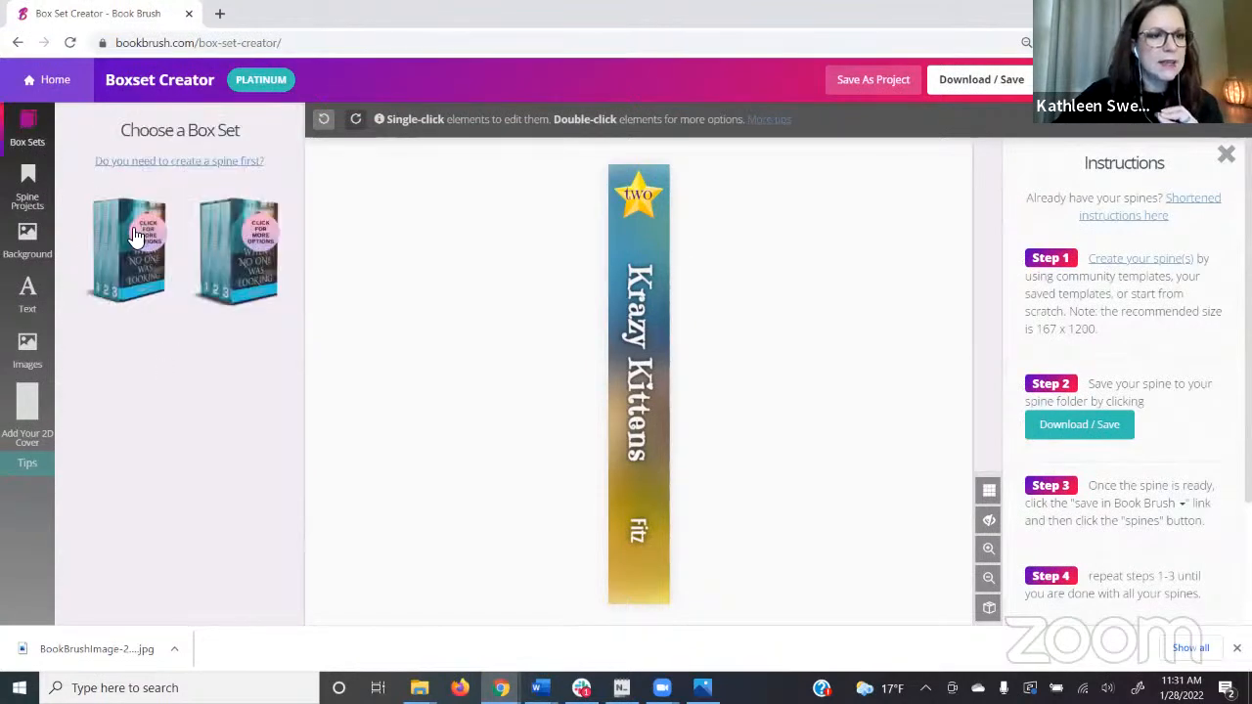
click(236, 236)
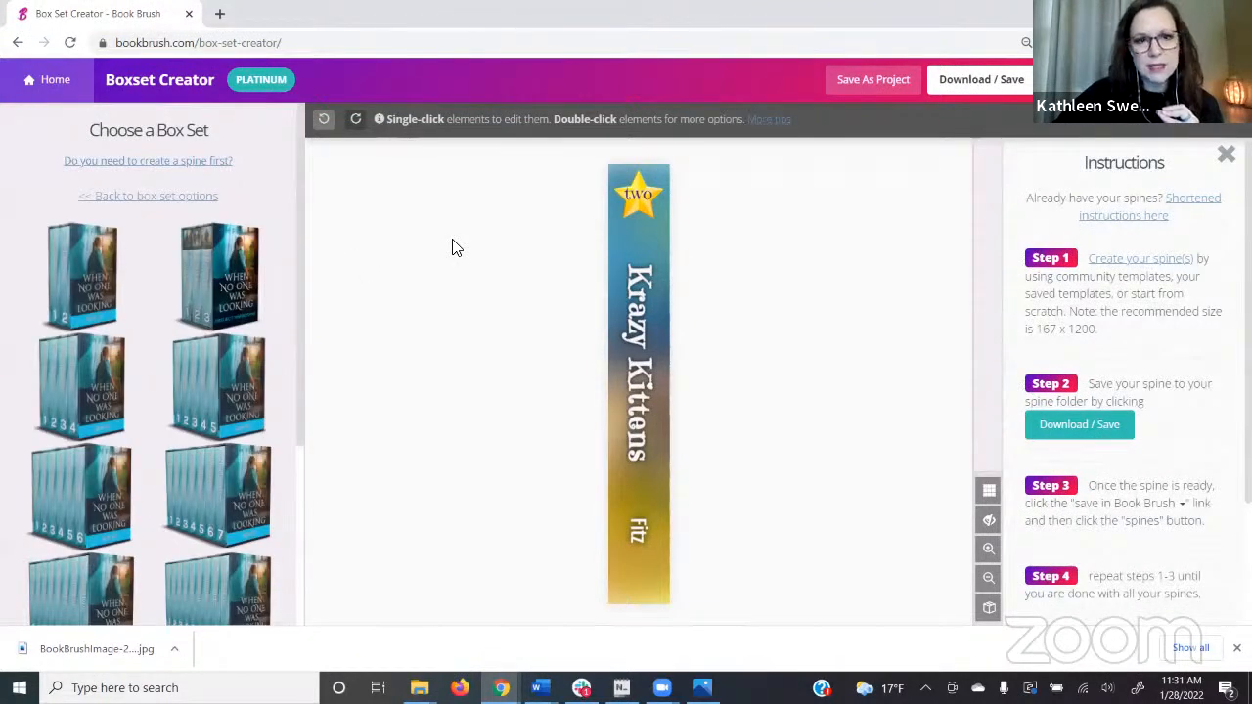
click(79, 275)
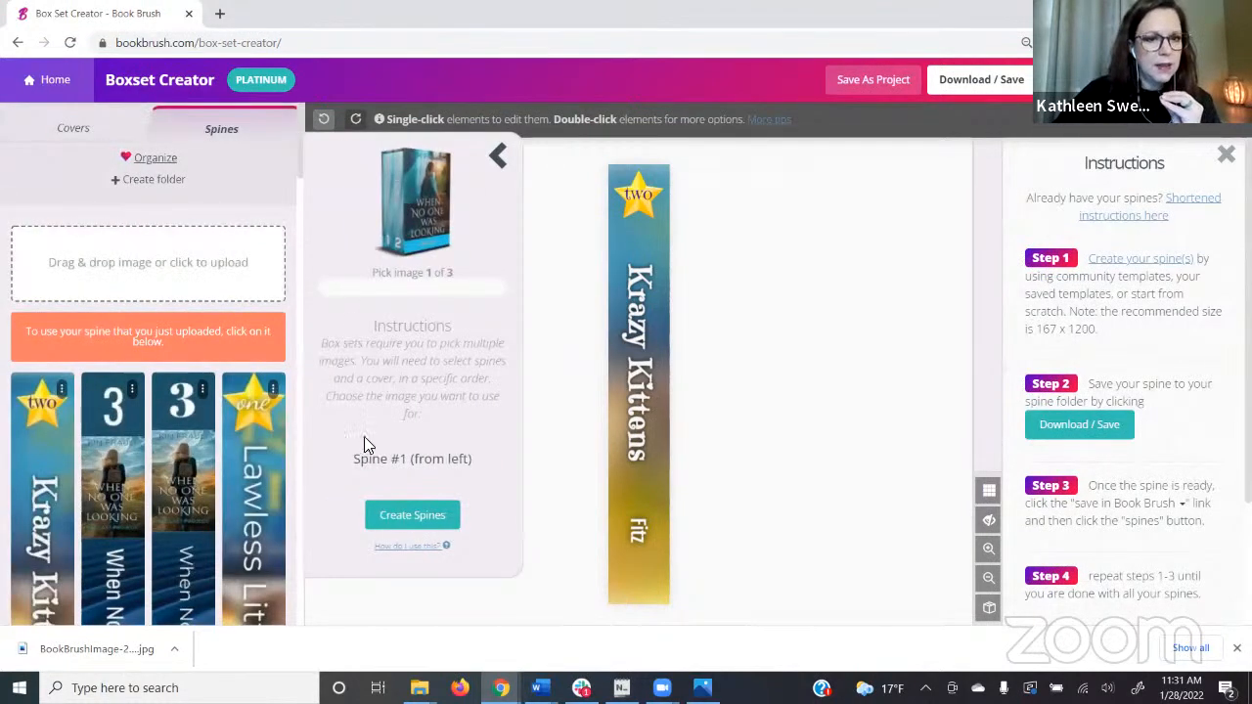
drag(402, 462, 471, 464)
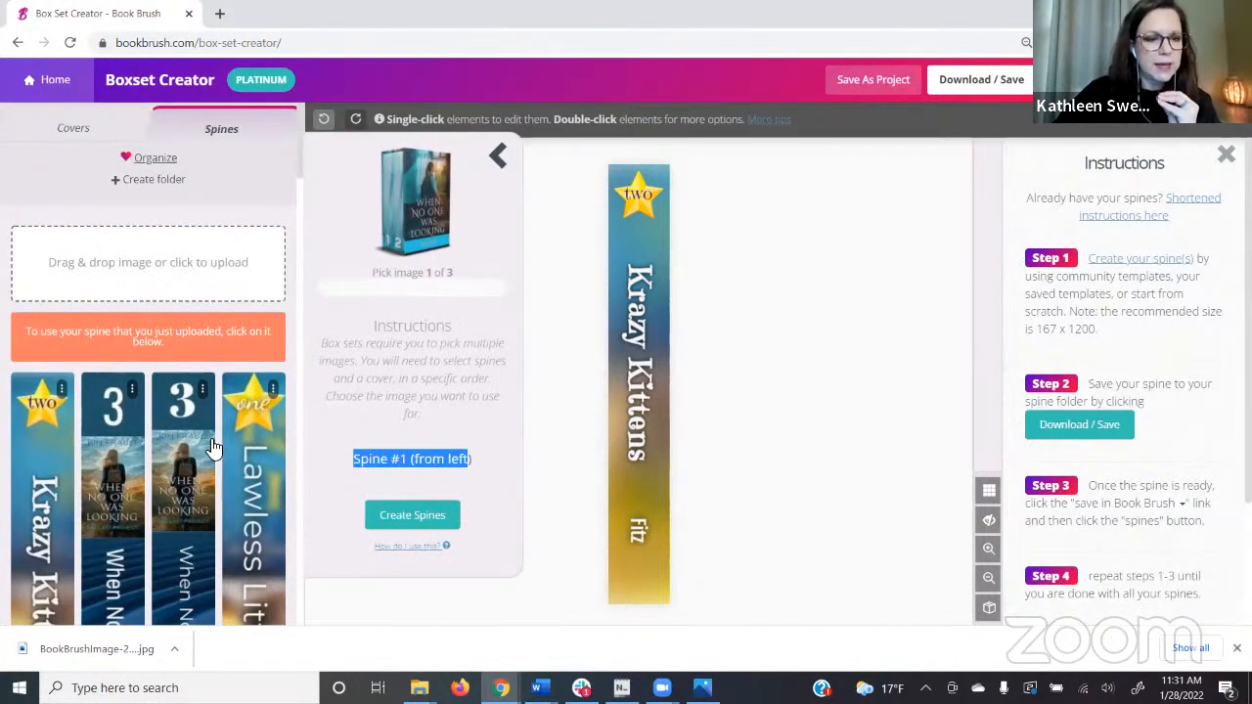
Assign the saved Lawless Litter spine as spine #1 and the Krazy Kittens spine as spine #2
scroll(209, 439, down, 5)
click(41, 474)
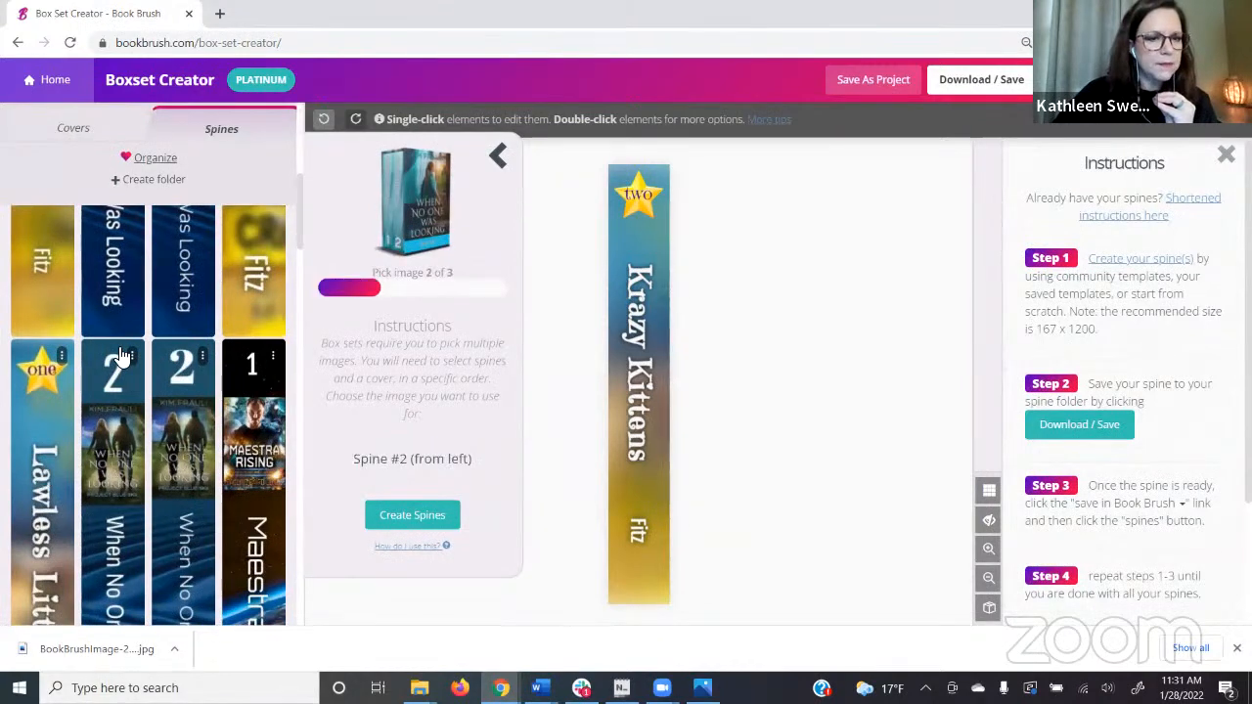
scroll(26, 392, up, 2)
click(48, 332)
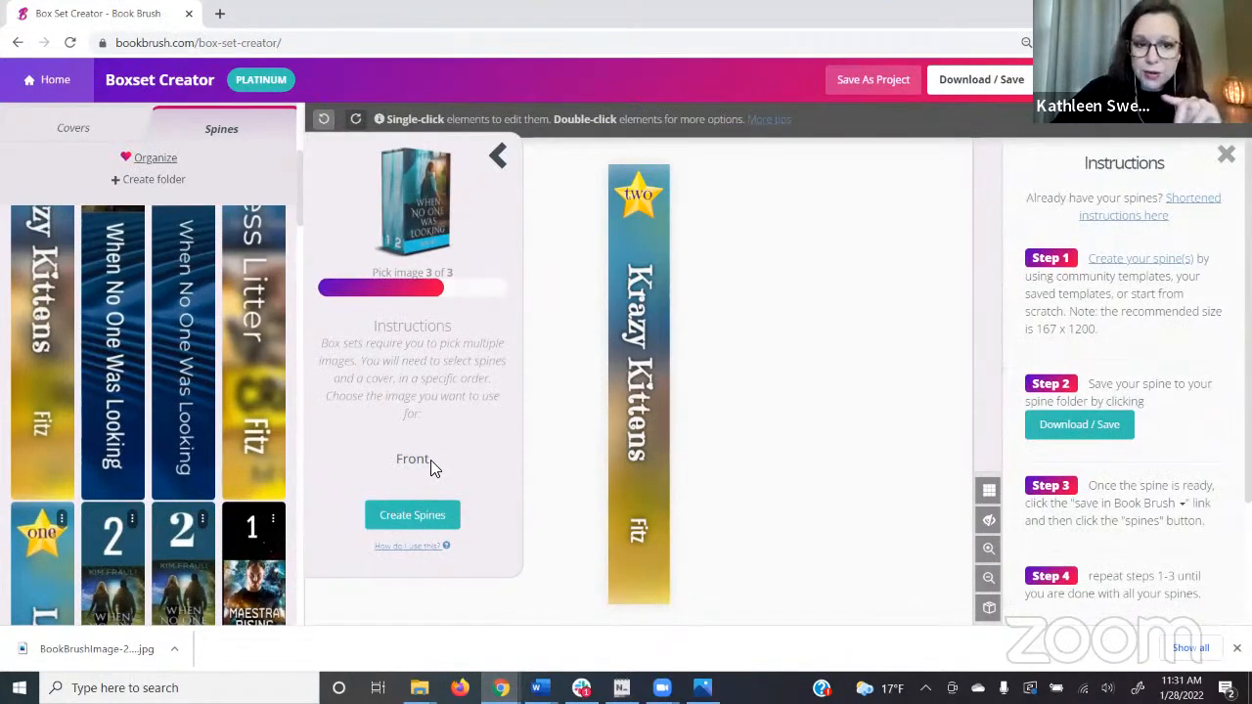
Upload the Lawless Litter cover from the desktop, use it as the box set's front, and save the finished mockup to the computer
click(61, 130)
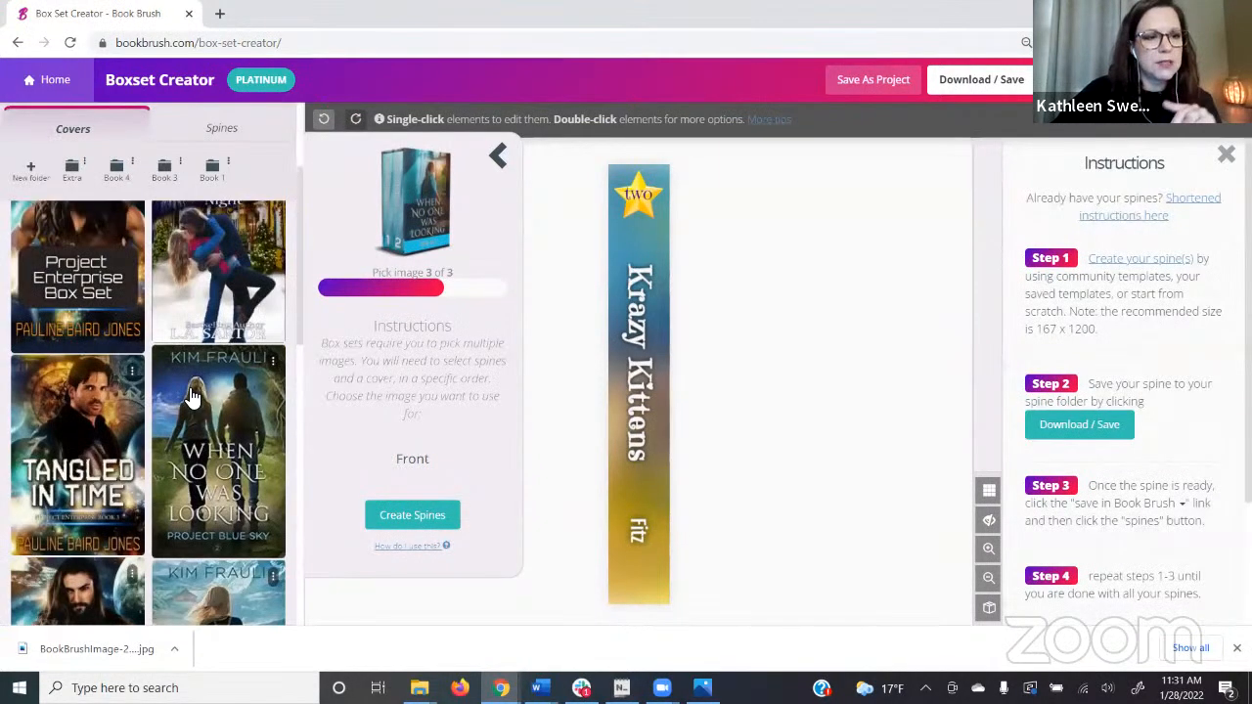
click(1195, 11)
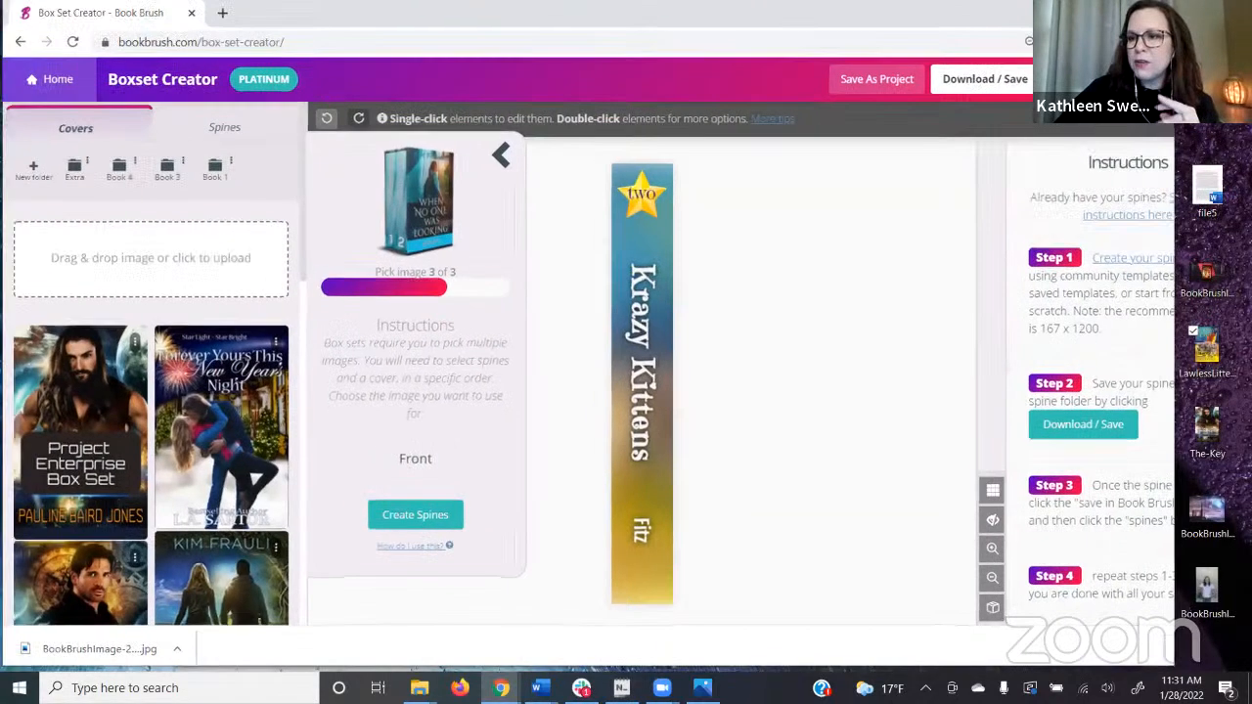
drag(1197, 342, 153, 285)
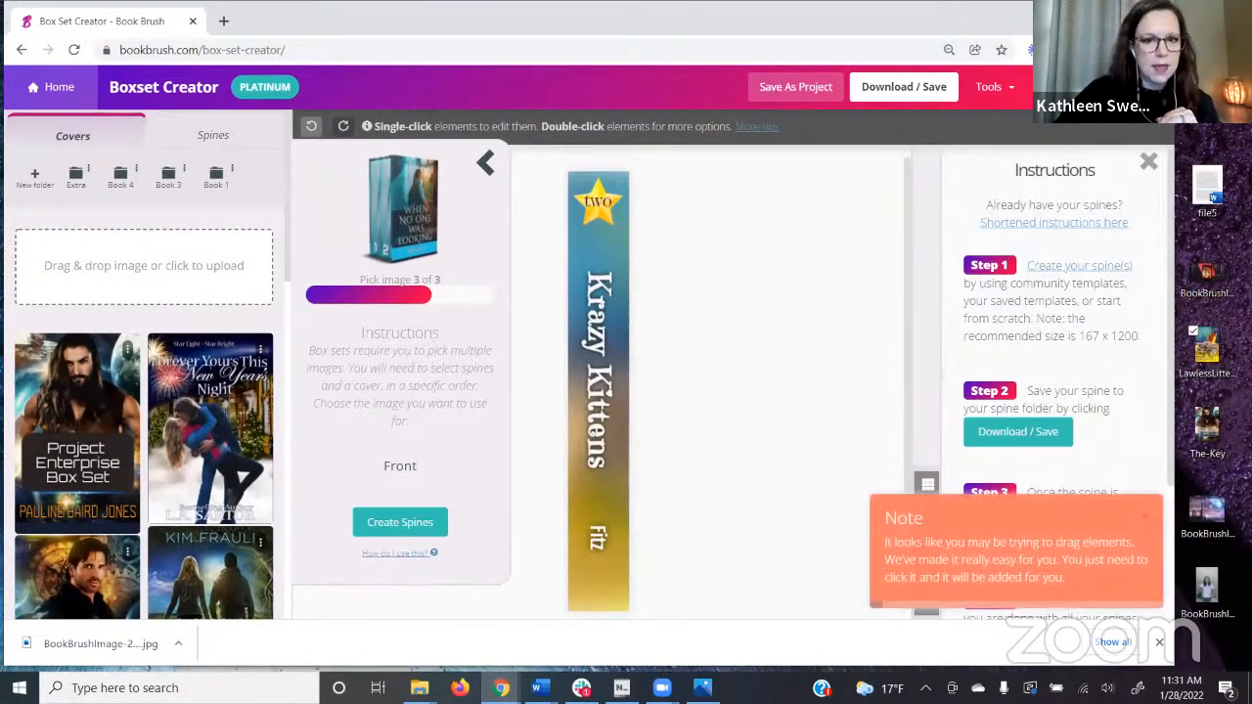
click(39, 413)
click(1106, 18)
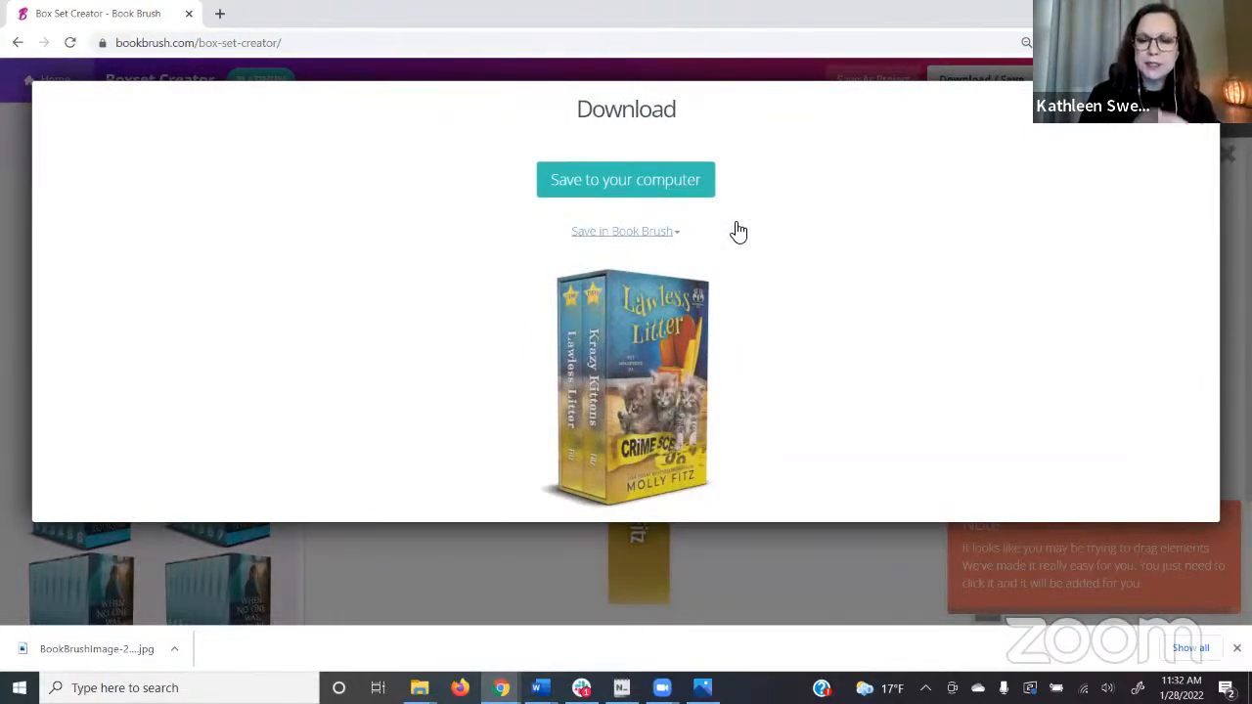
click(671, 182)
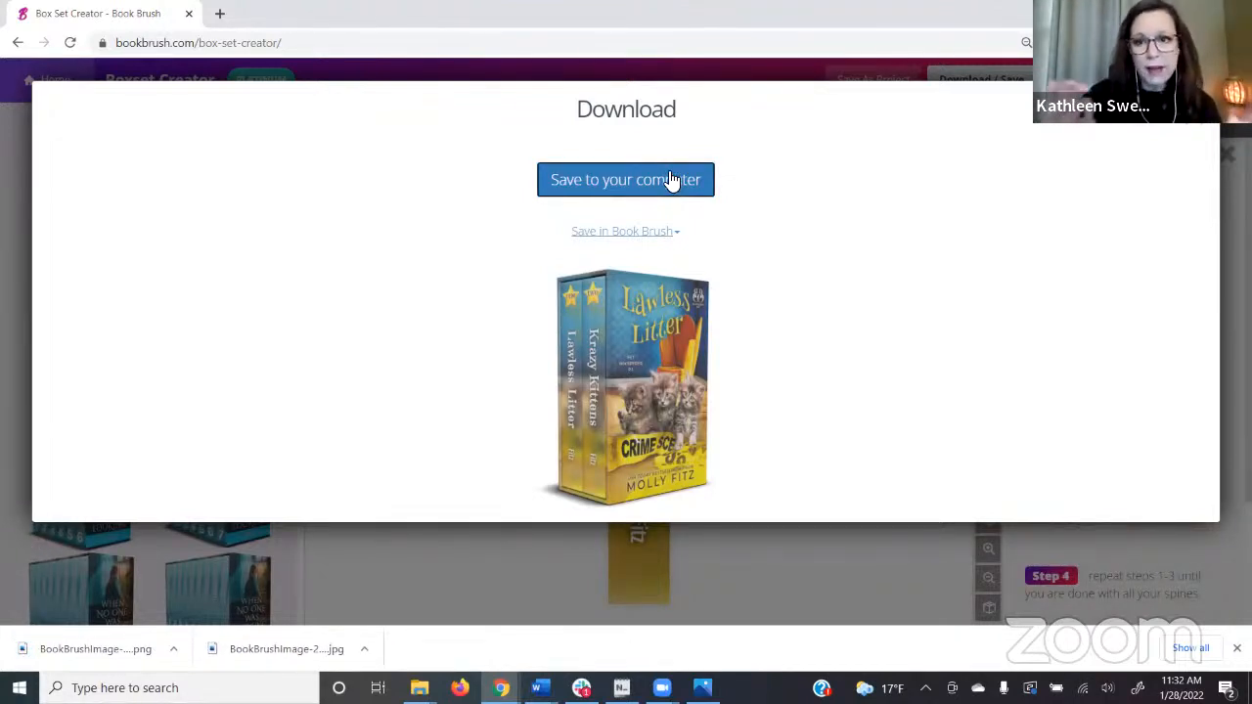
Open the downloaded box set mockup image to check it, and return to the Boxset Creator
click(129, 634)
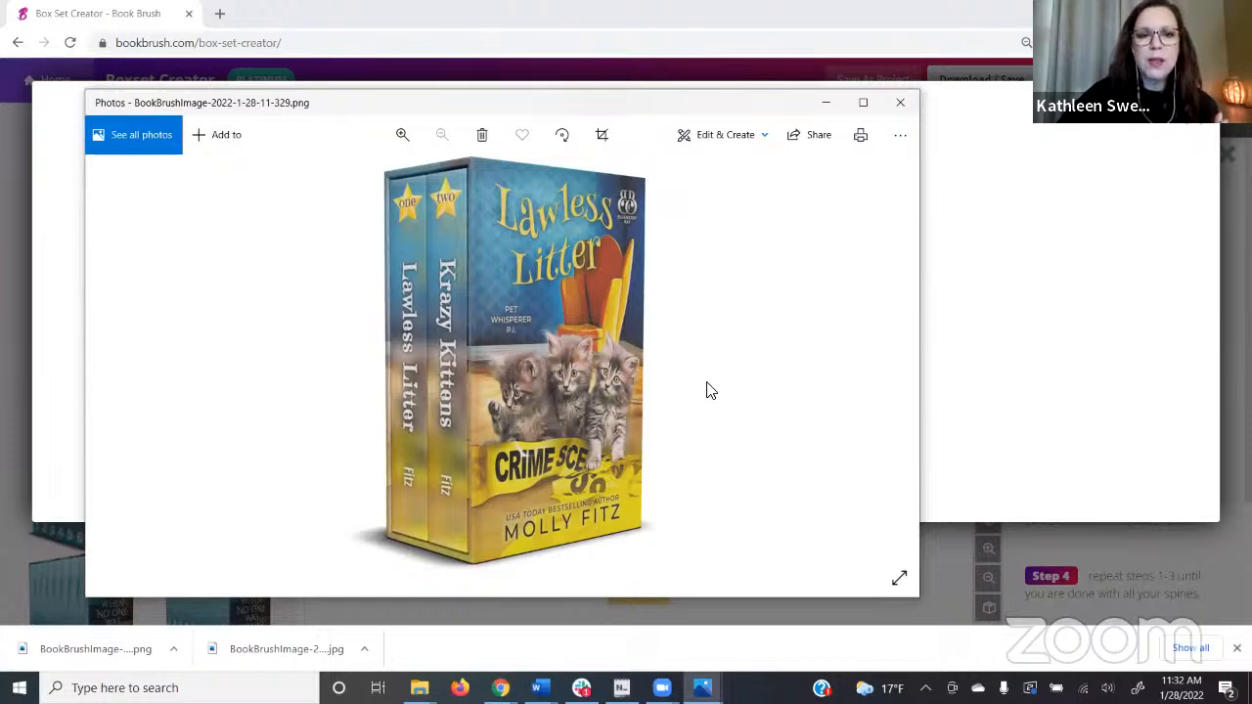
click(1201, 102)
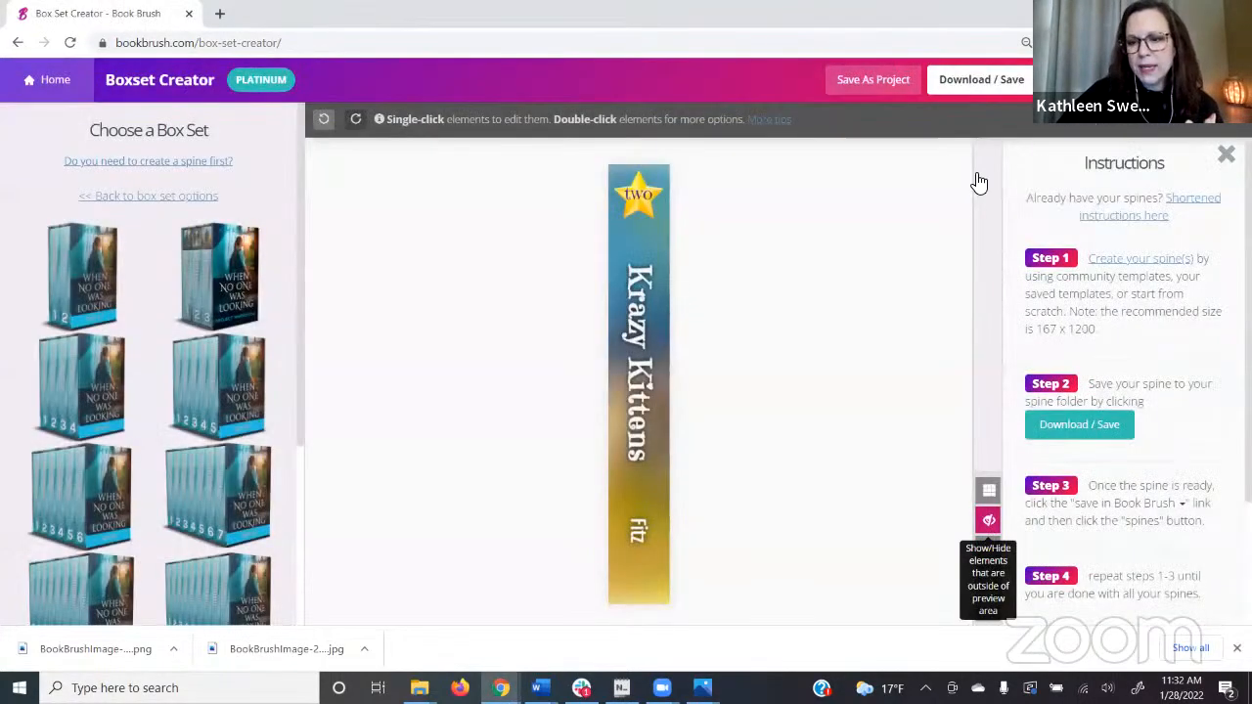
Show the elements outside the preview area and shift the blurred cover background behind the Krazy Kittens spine
click(988, 522)
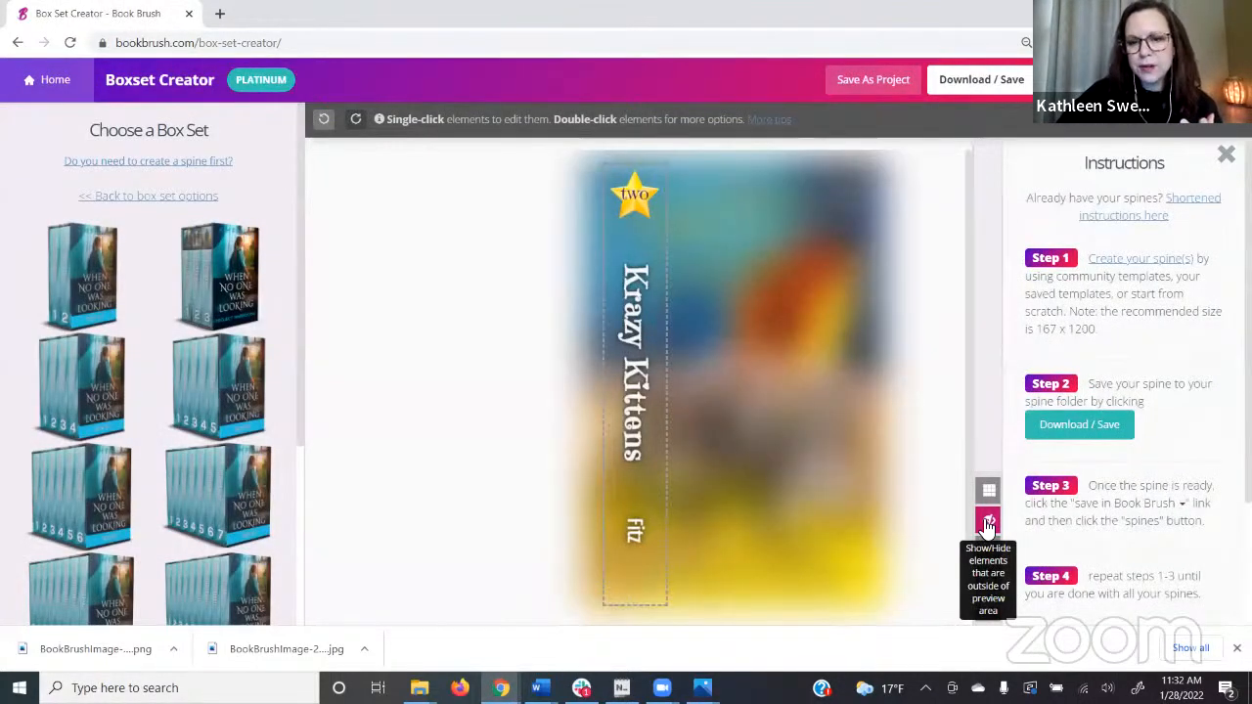
click(641, 395)
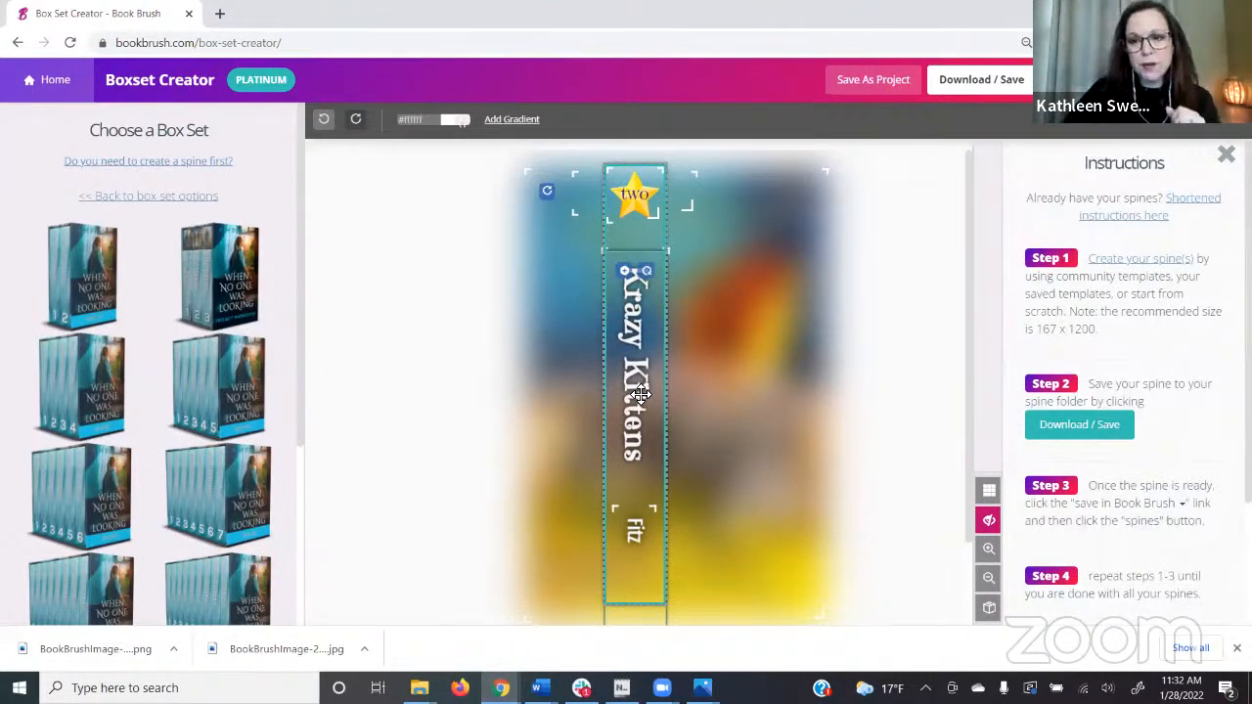
click(447, 272)
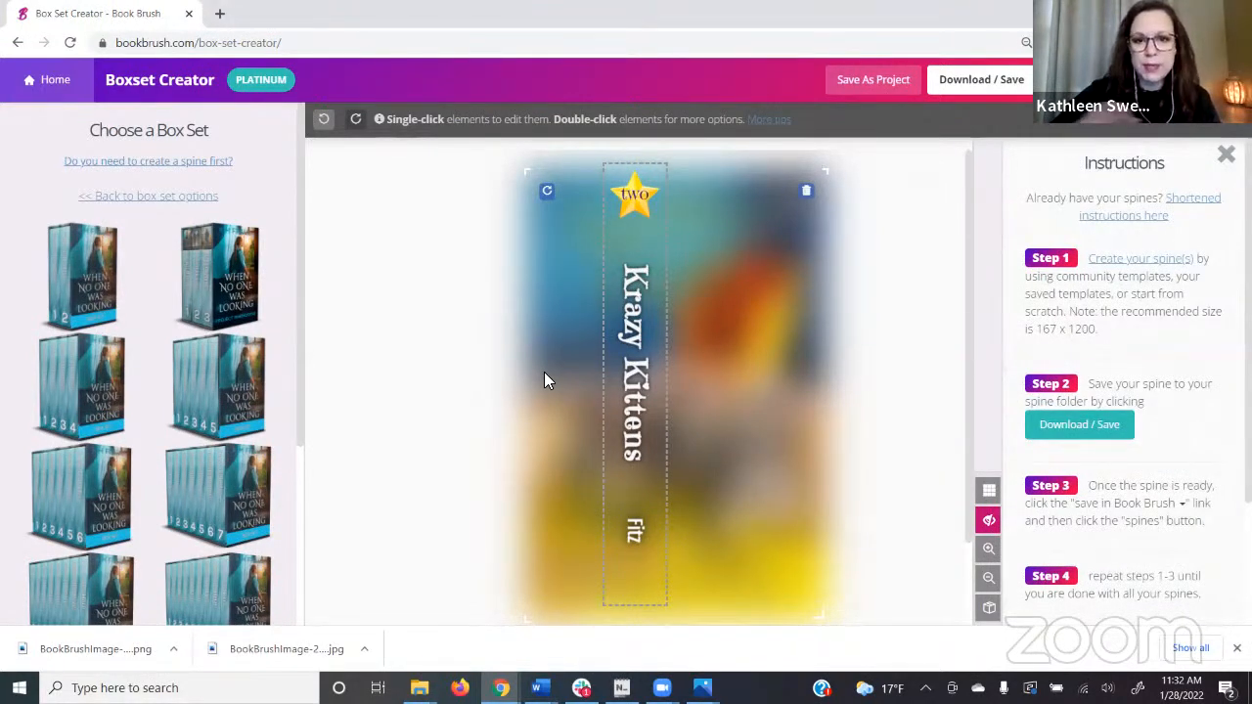
click(734, 262)
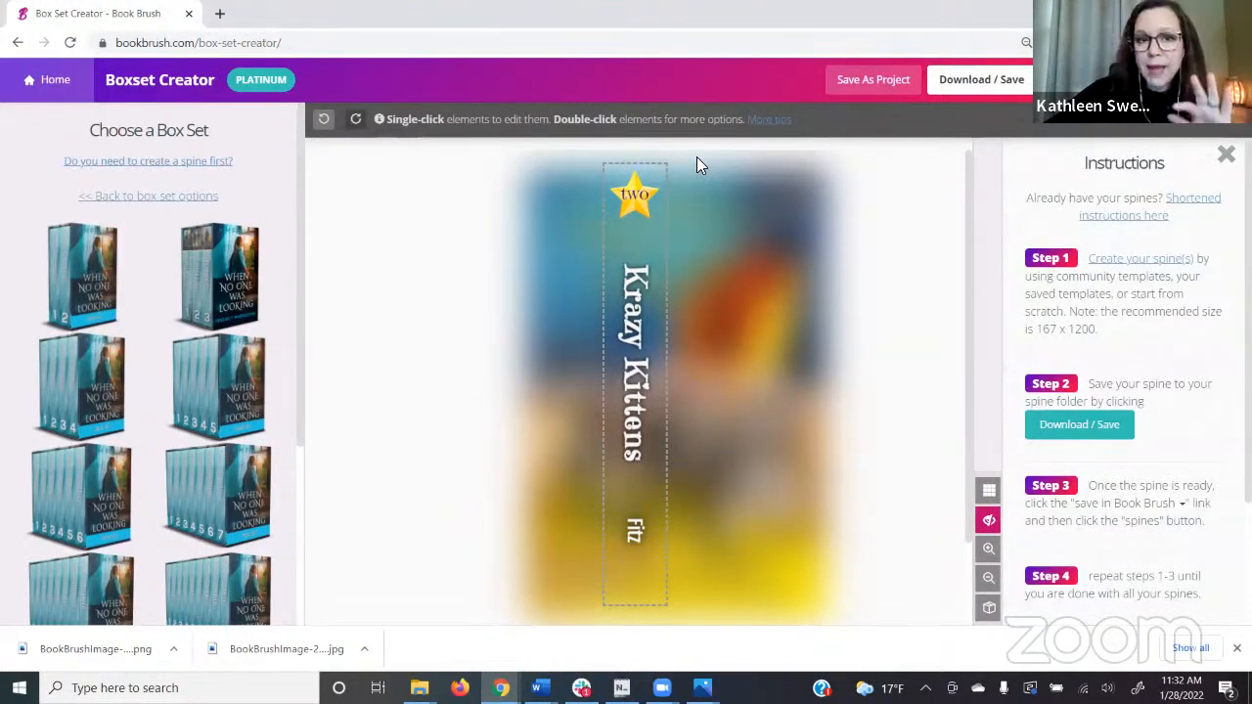
Switch to the Custom Creator, leaving the spine design, and start a 1200x628 Facebook Ad canvas
mouse_move(1070, 80)
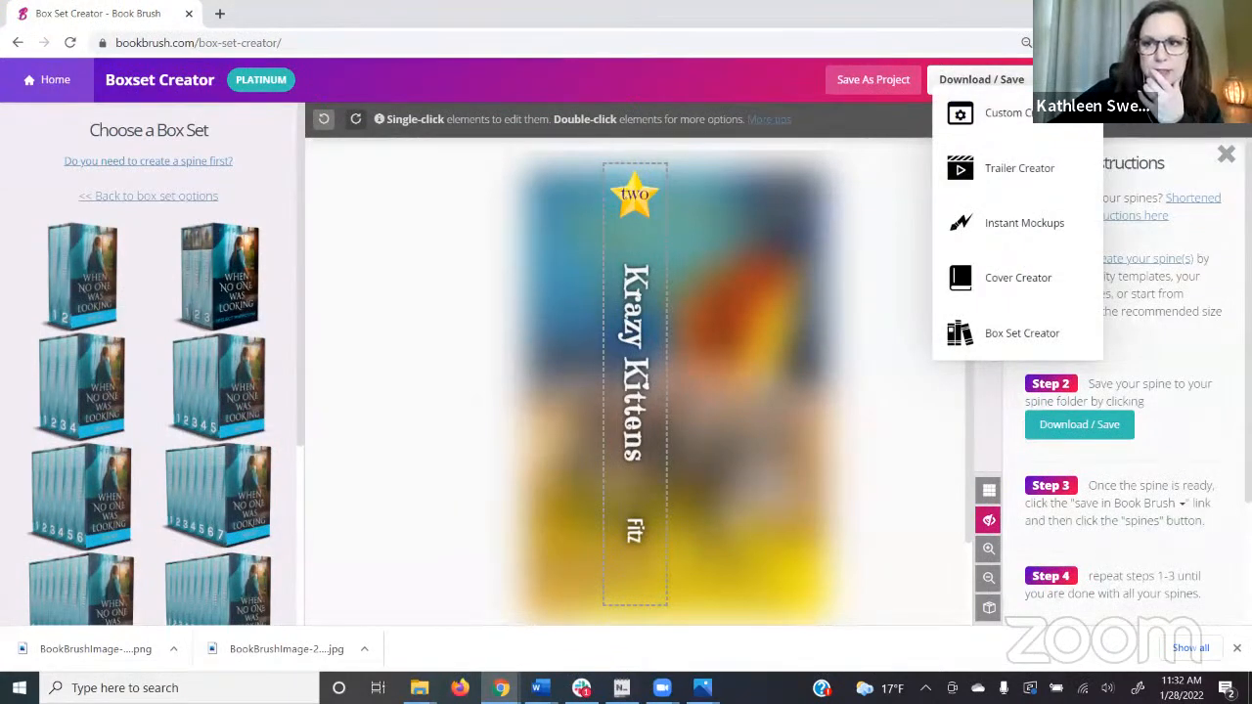
click(1017, 118)
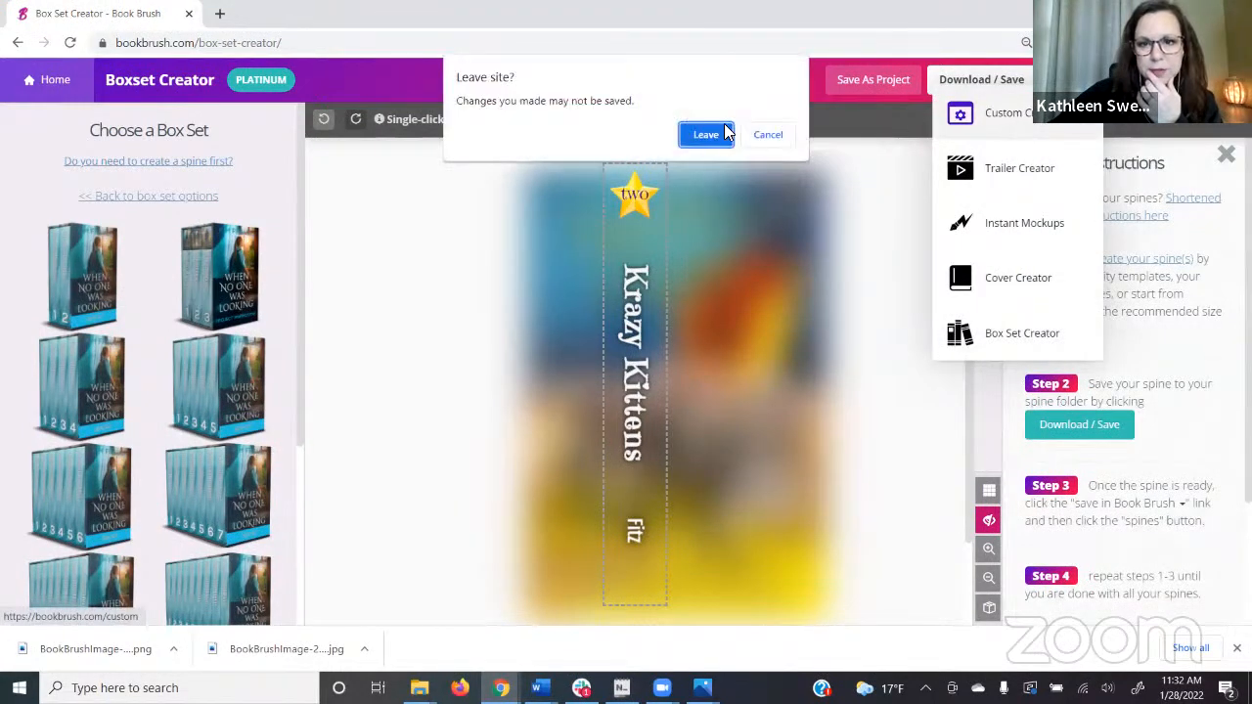
click(704, 131)
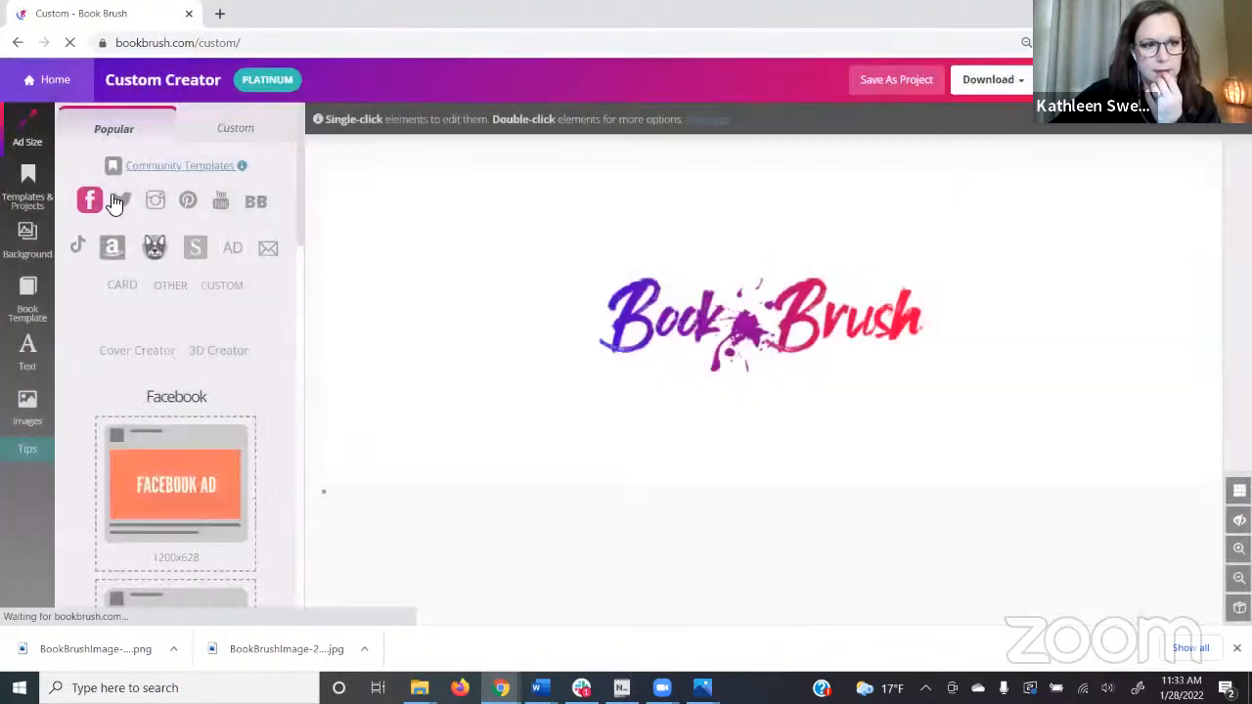
click(179, 485)
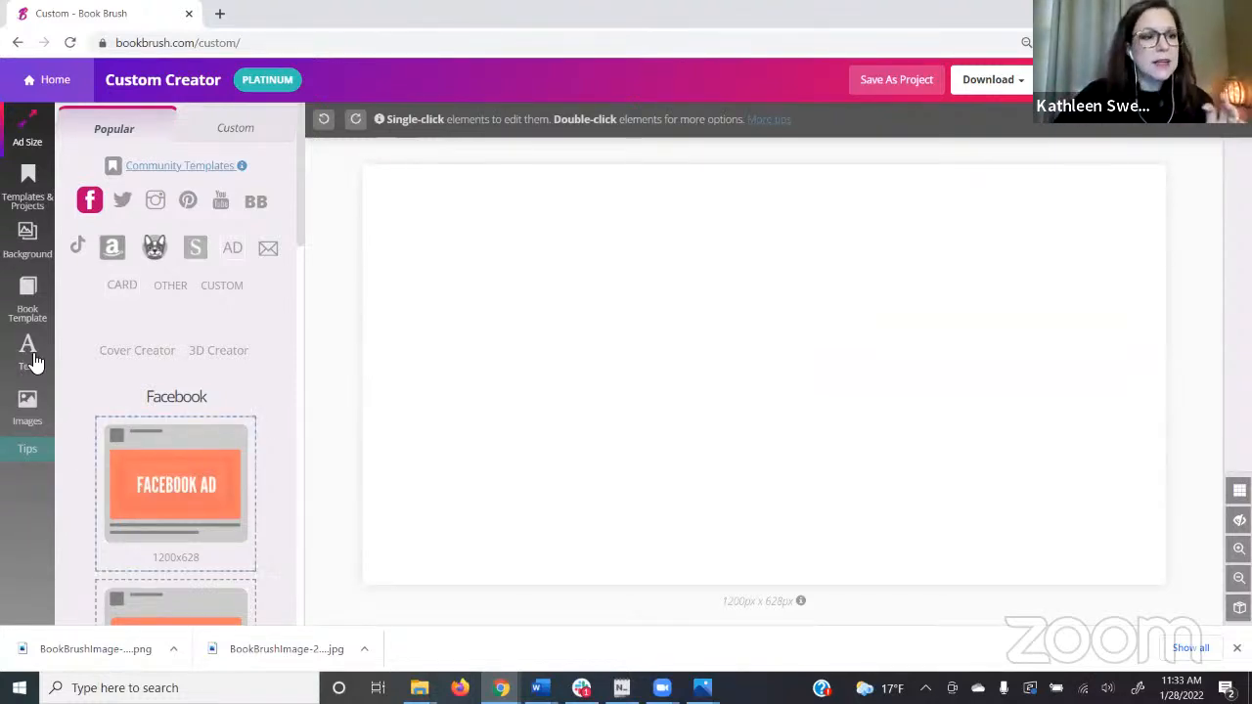
Filter the book templates to boxsets and choose the two-book box set template
click(27, 306)
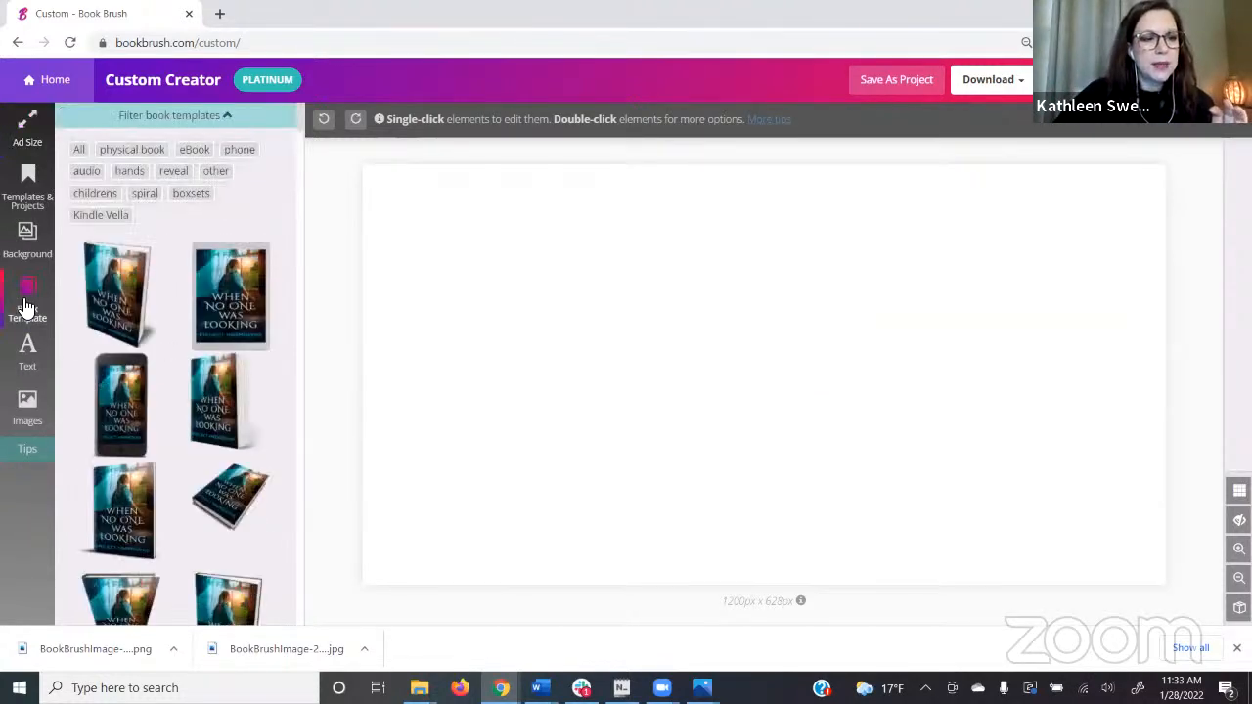
click(191, 205)
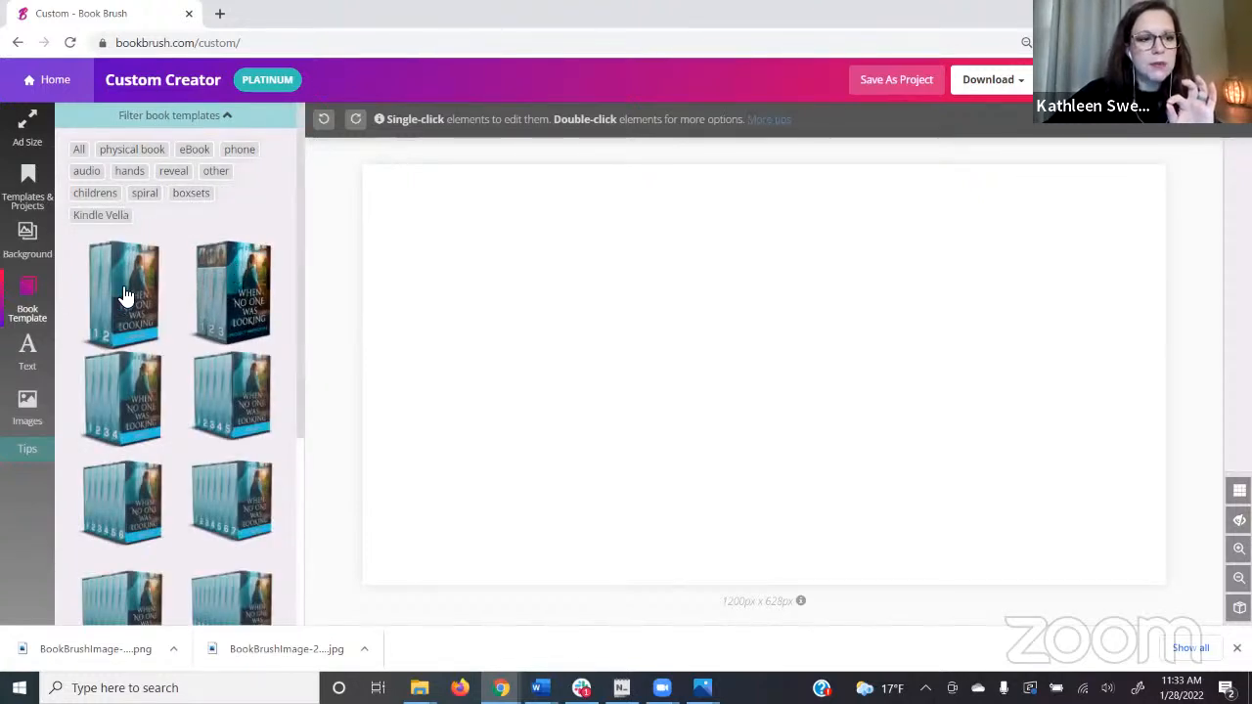
click(125, 295)
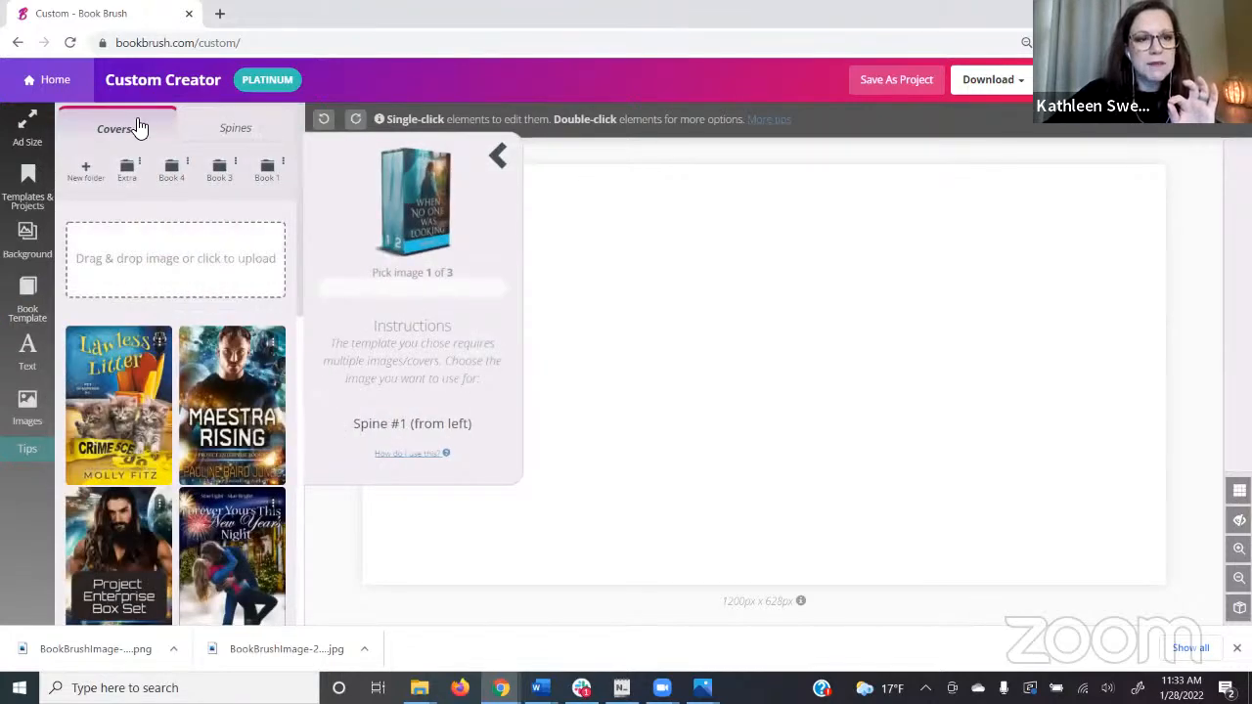
Assign the saved Operation Ark spine as spine #1 and the Cyborg's Revenge spine as spine #2
click(216, 121)
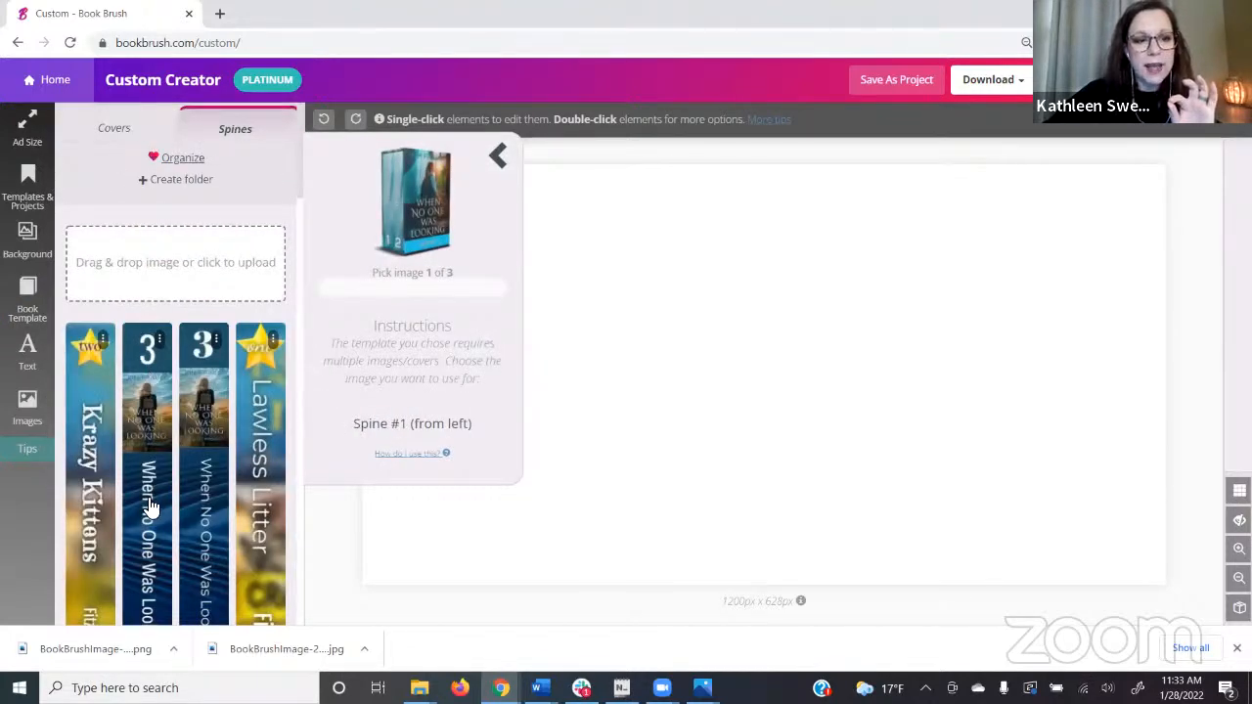
scroll(172, 389, down, 10)
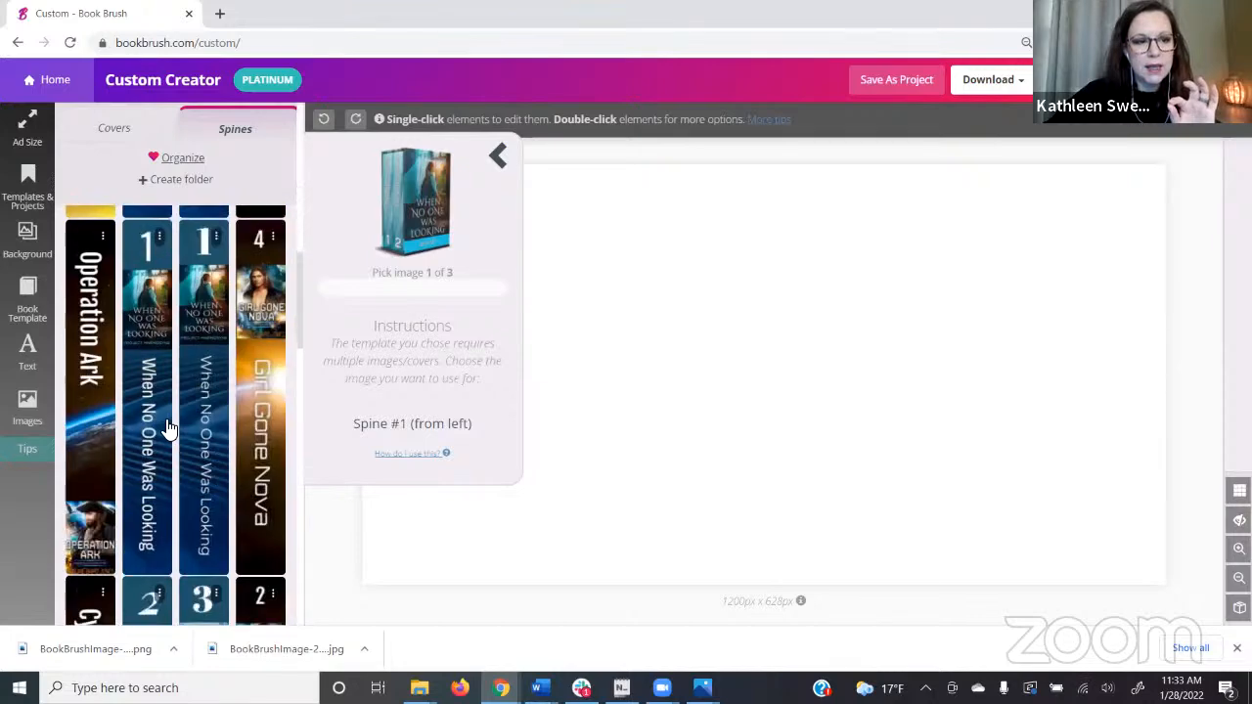
scroll(169, 427, down, 2)
scroll(201, 397, up, 4)
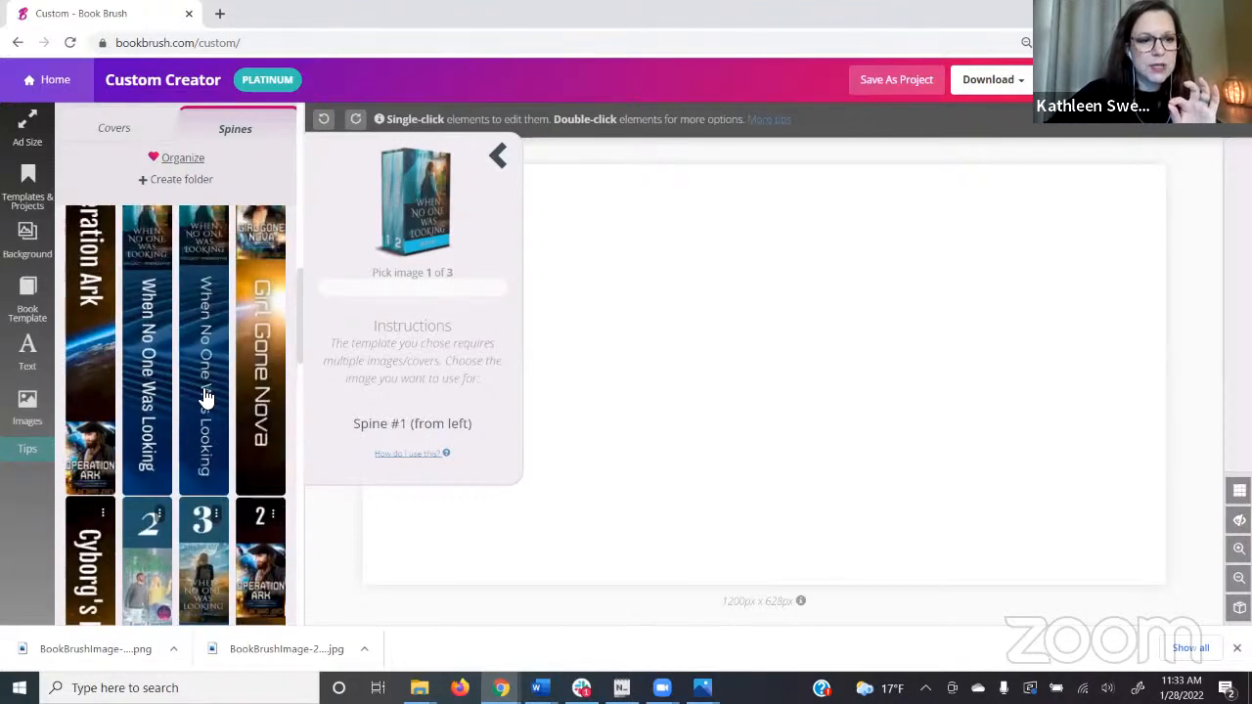
click(95, 364)
scroll(119, 380, down, 3)
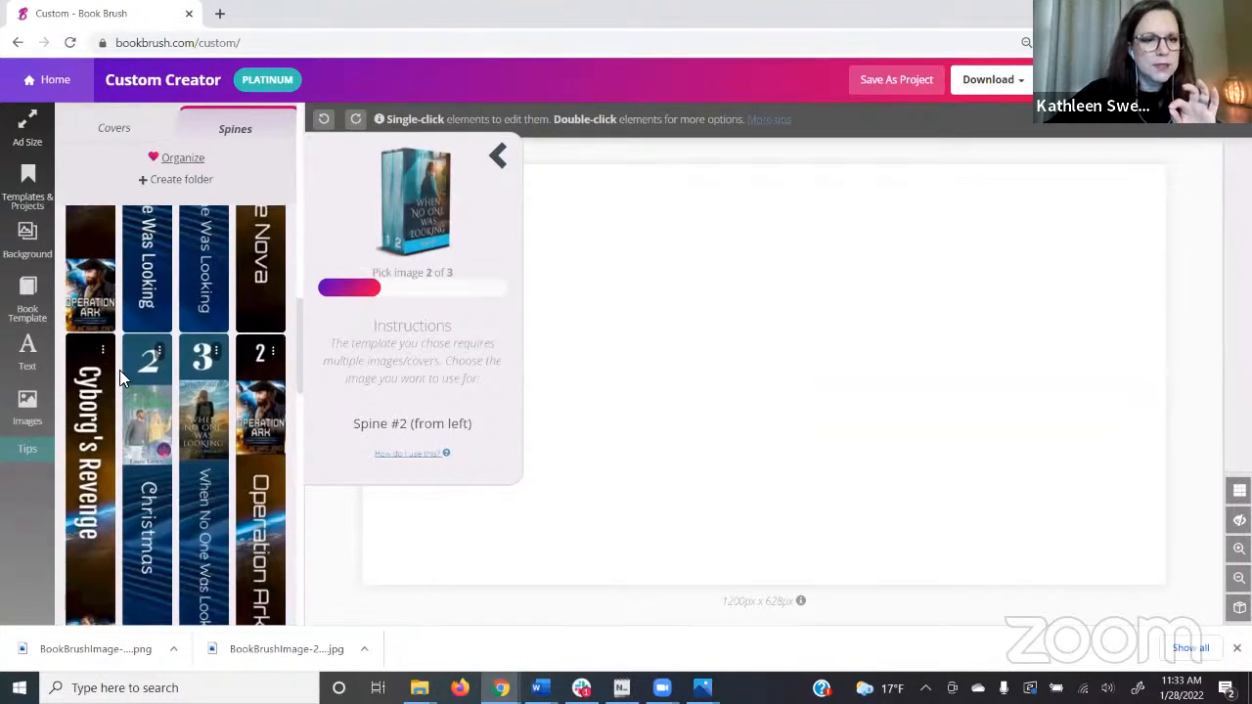
click(88, 435)
Use the Project Enterprise Box Set cover as the front to place the two-book box set on the canvas
click(125, 130)
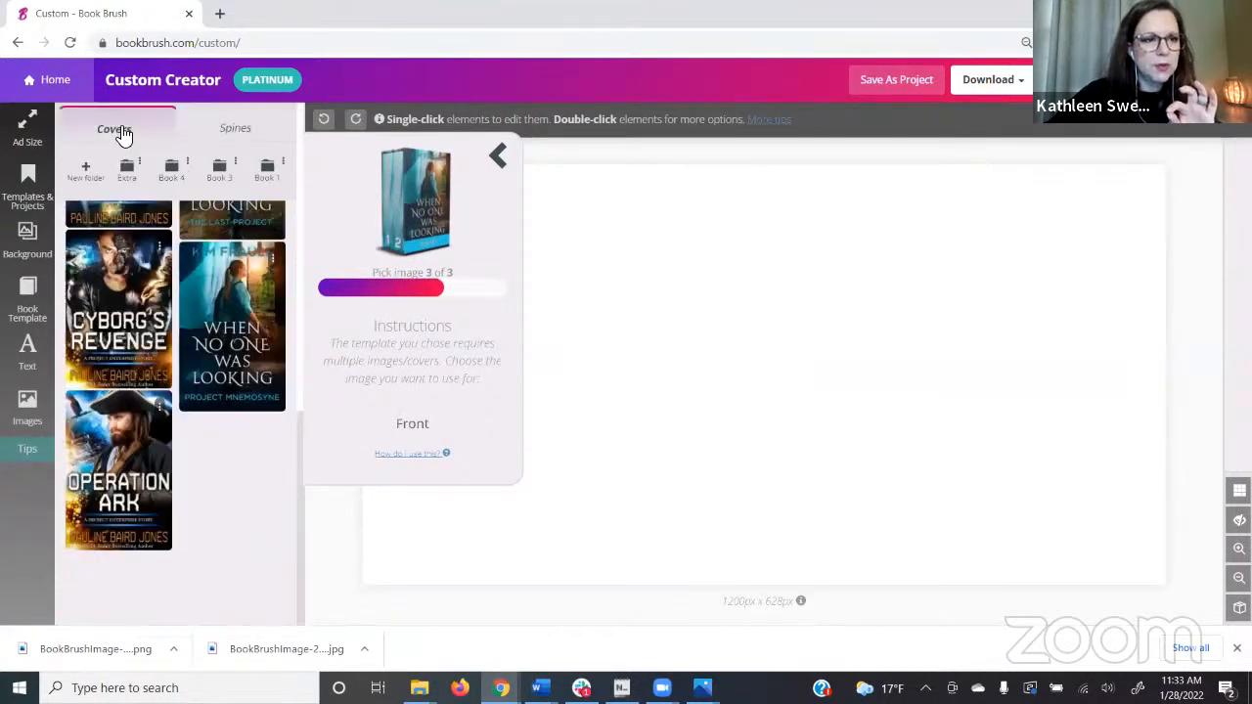
scroll(159, 310, up, 5)
scroll(160, 310, down, 2)
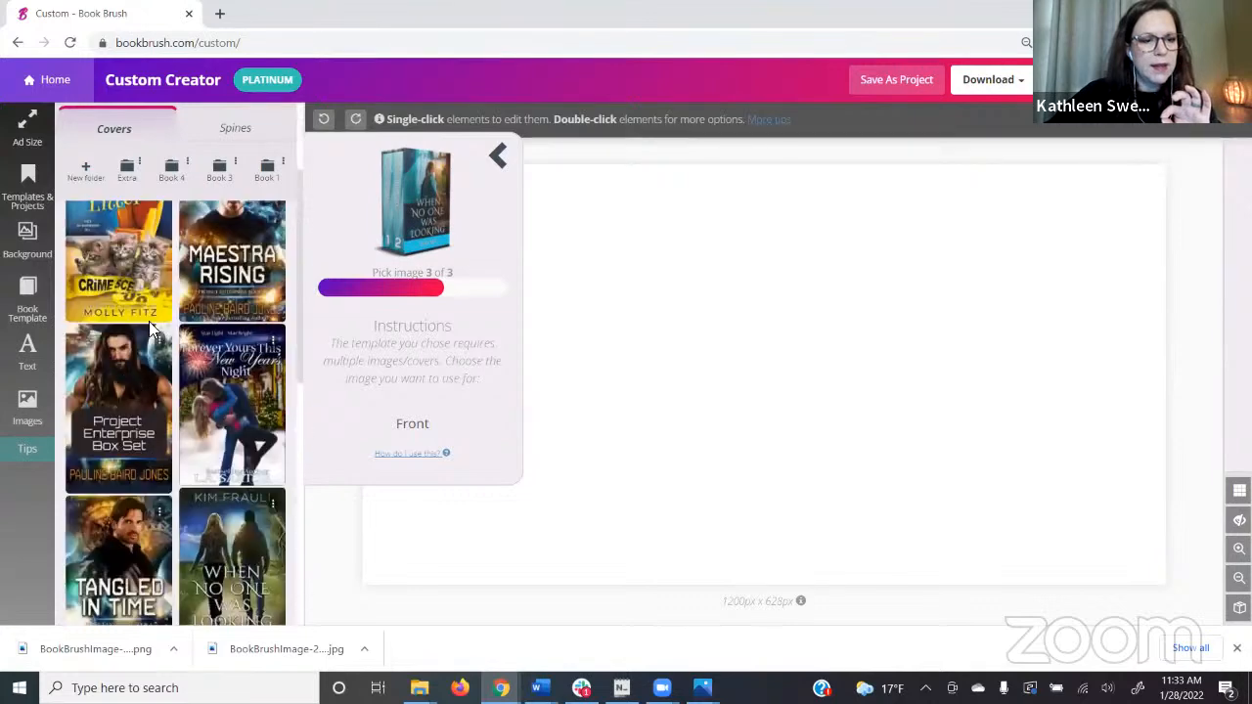
click(107, 385)
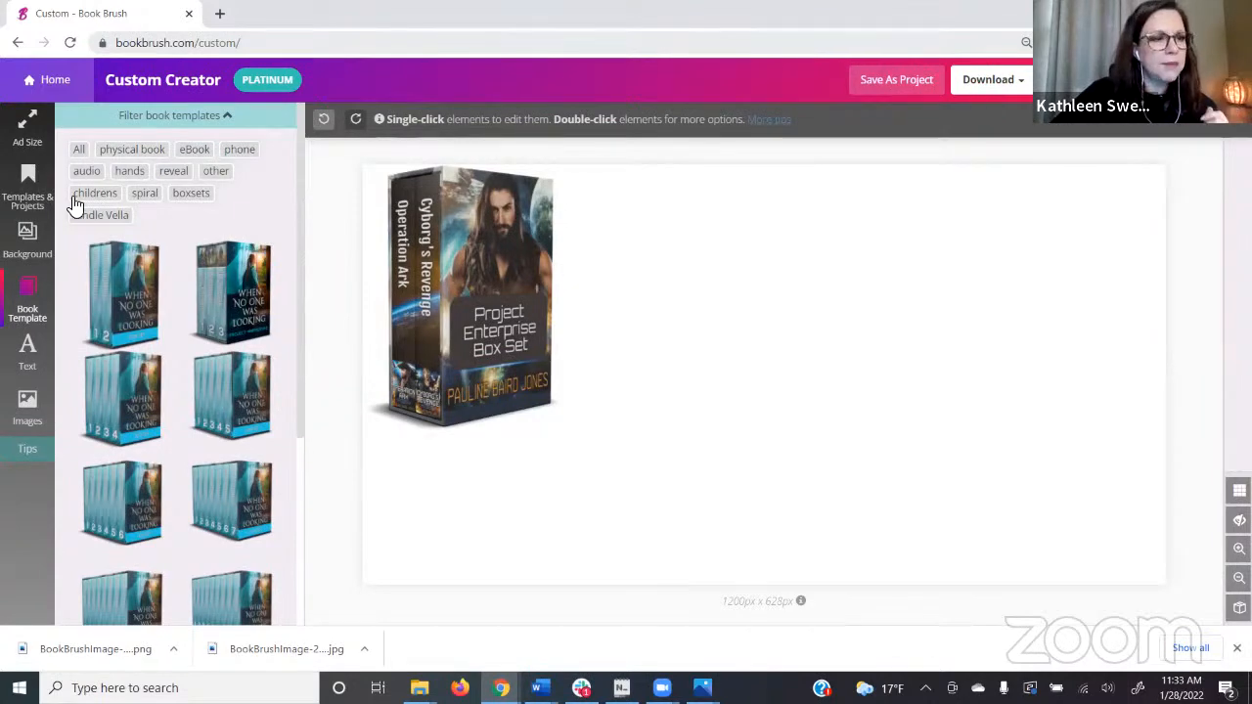
Filter the community templates by the Facebook Ad platform and load the "New Release! available at amazon" phone template
click(27, 178)
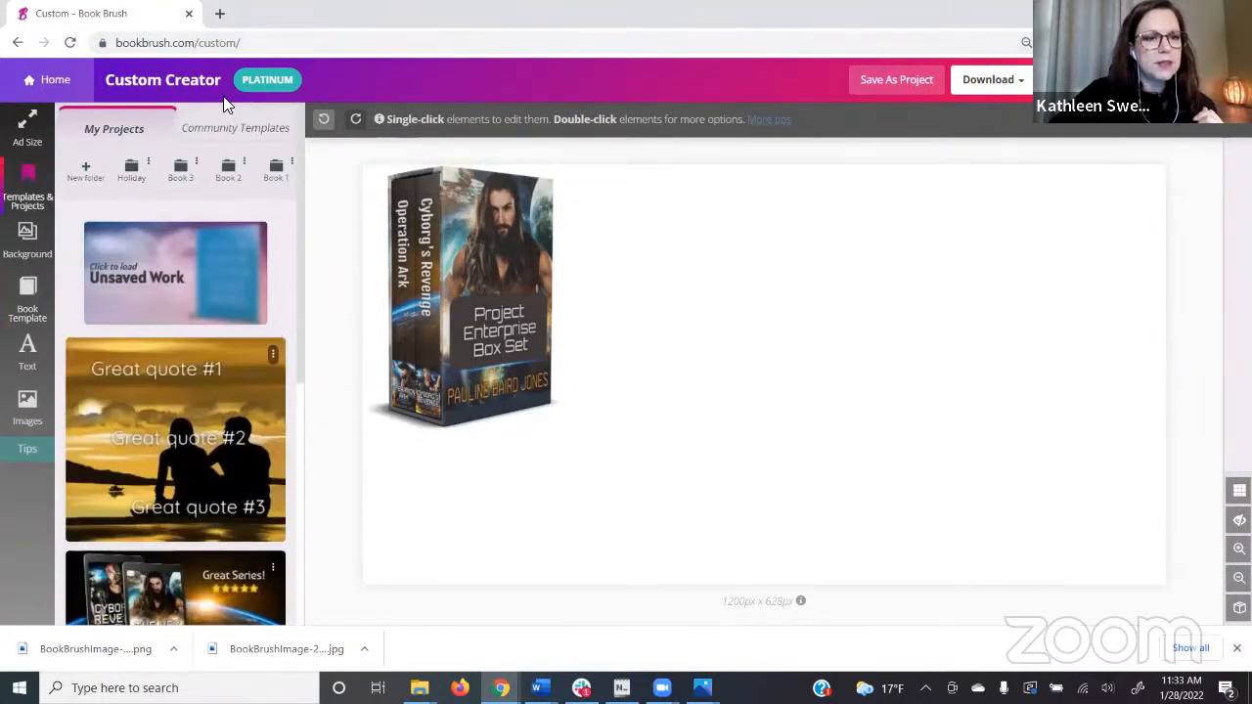
click(247, 125)
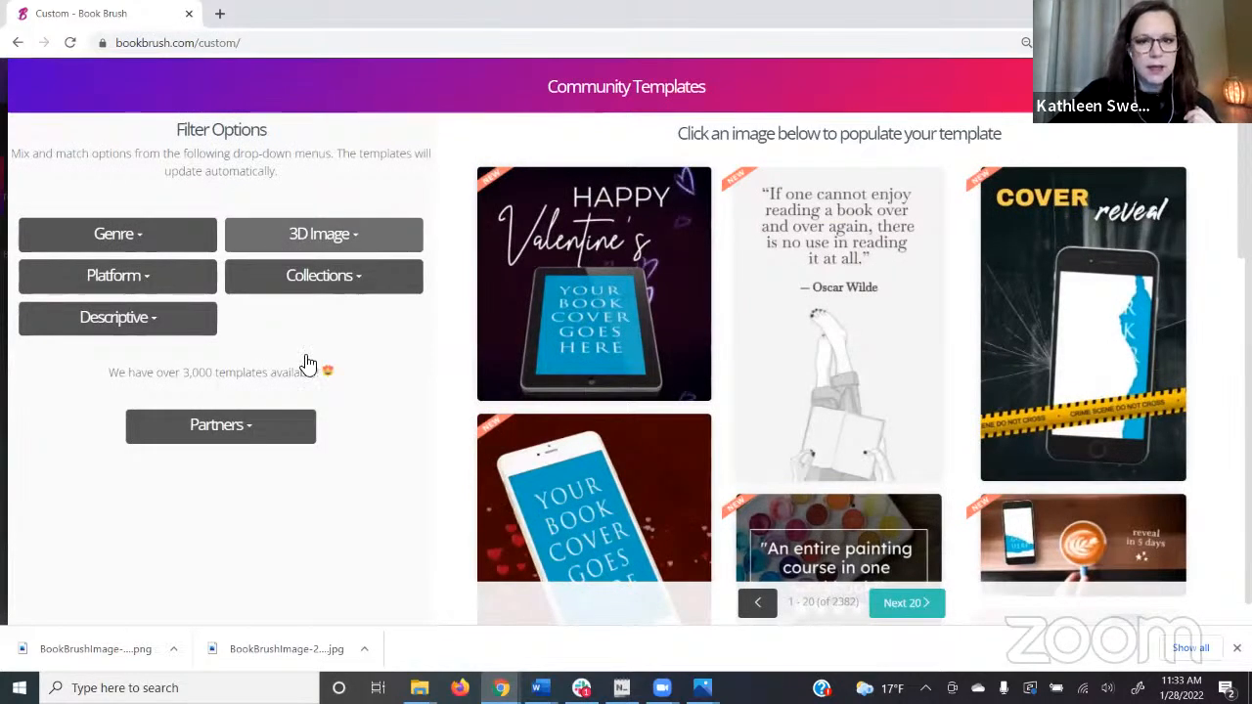
click(161, 245)
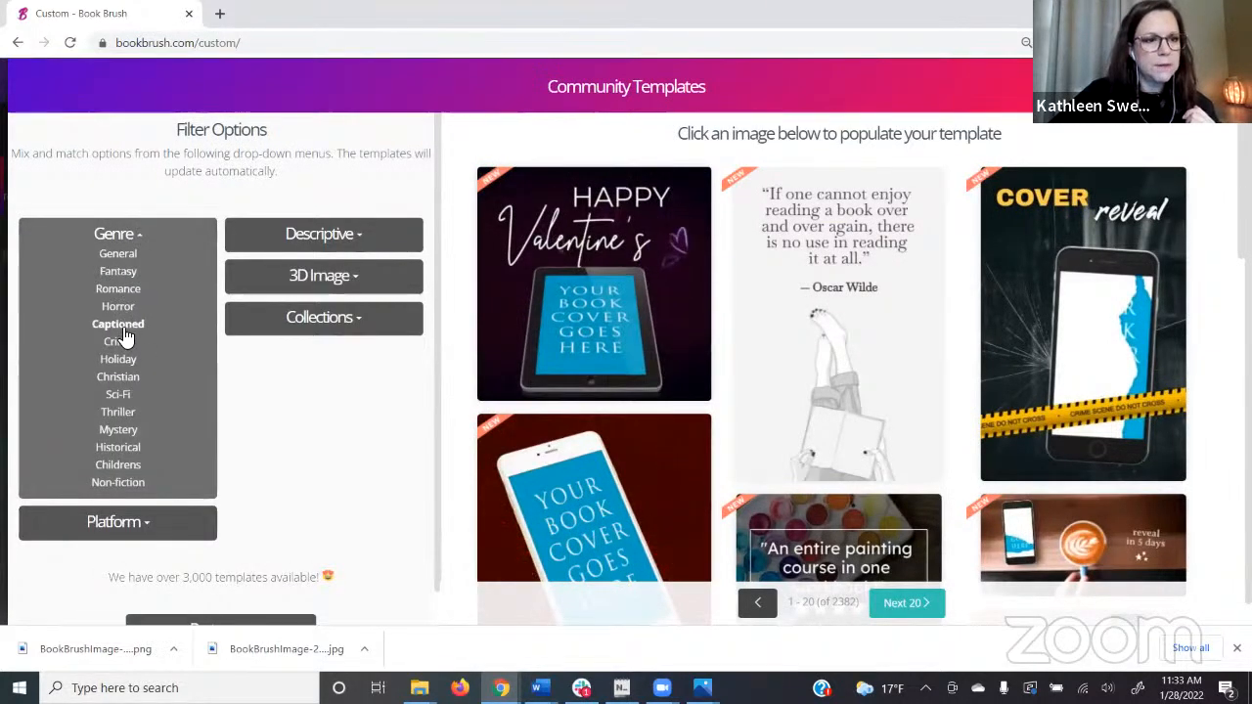
click(115, 240)
click(154, 273)
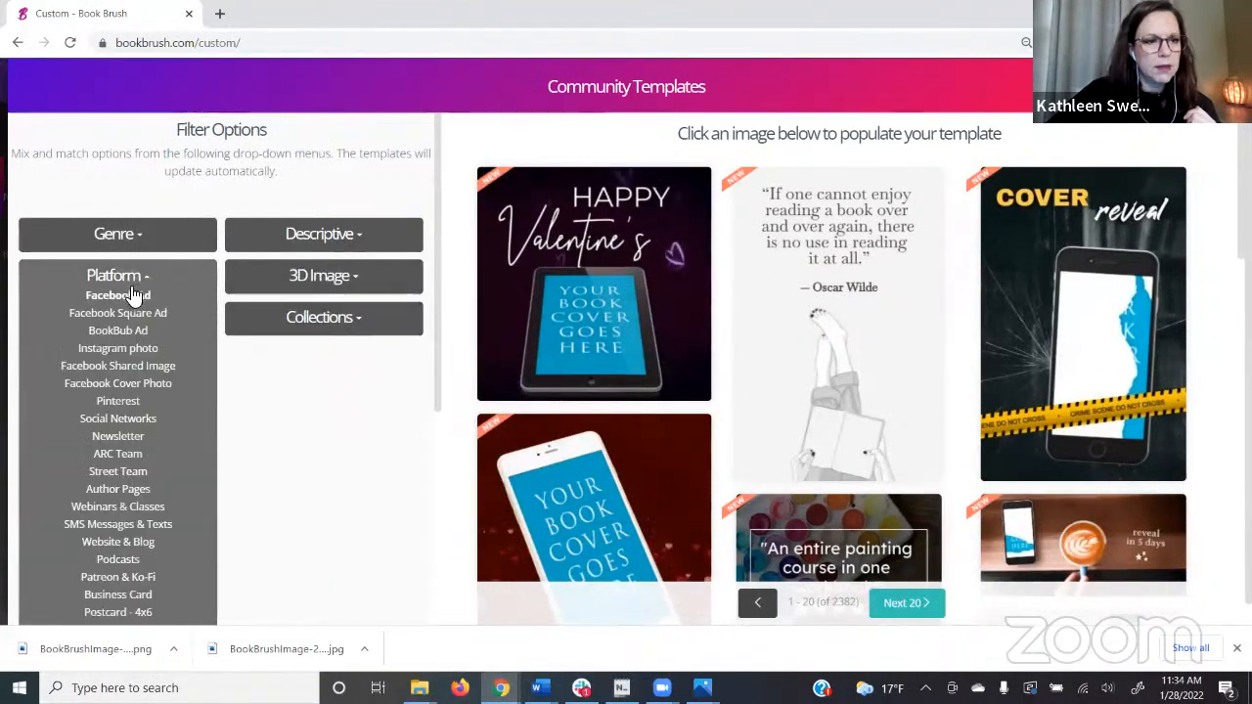
click(191, 293)
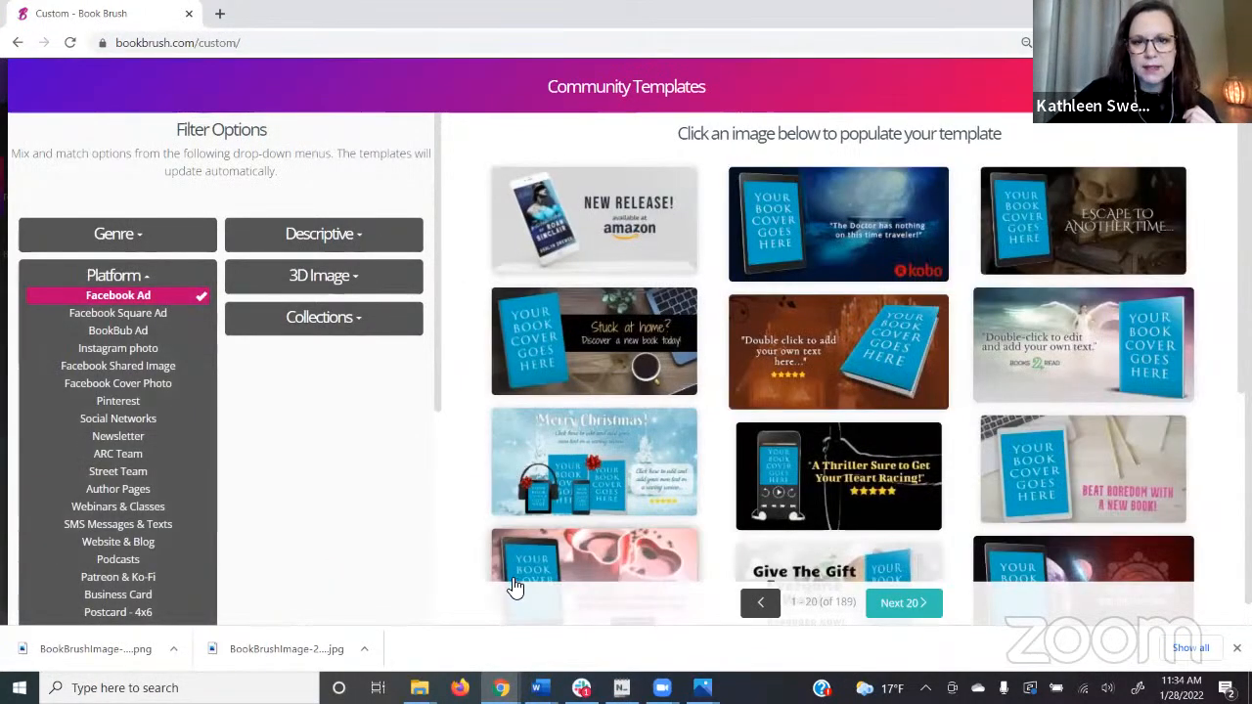
click(629, 210)
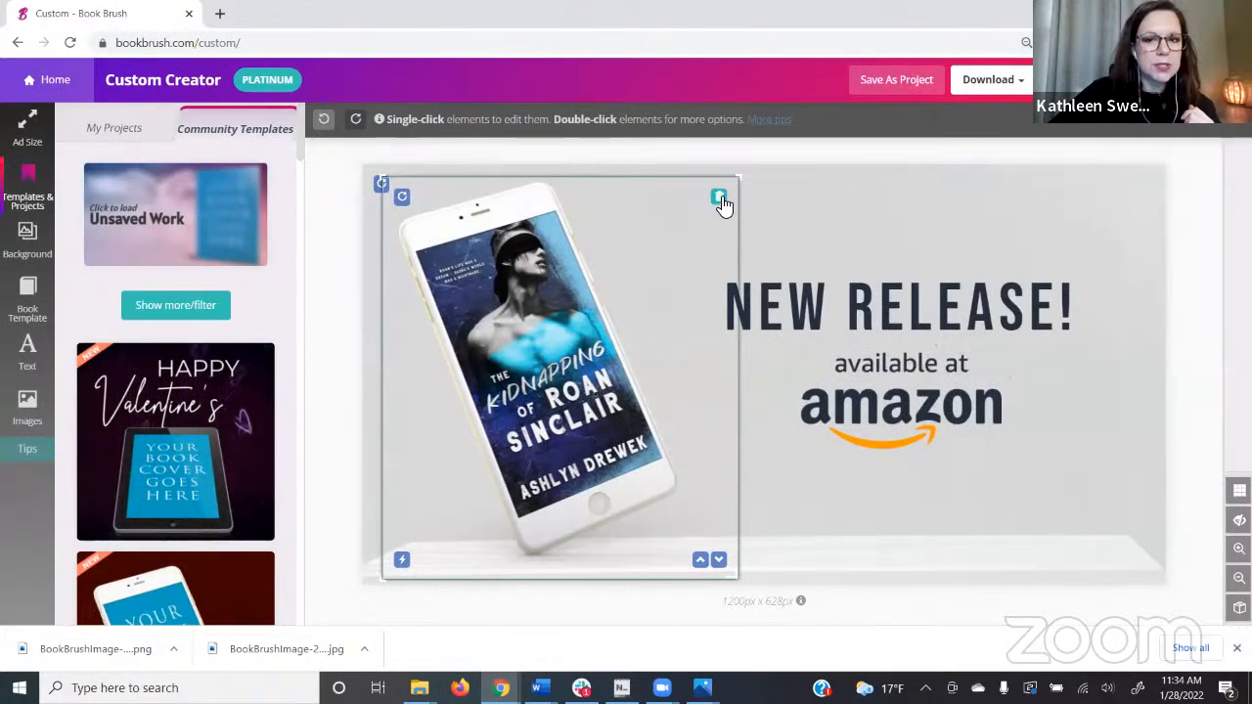
Replace the template's phone mockup with the saved four-book Project Enterprise box set image, enlarged to fill most of the ad's height
click(720, 197)
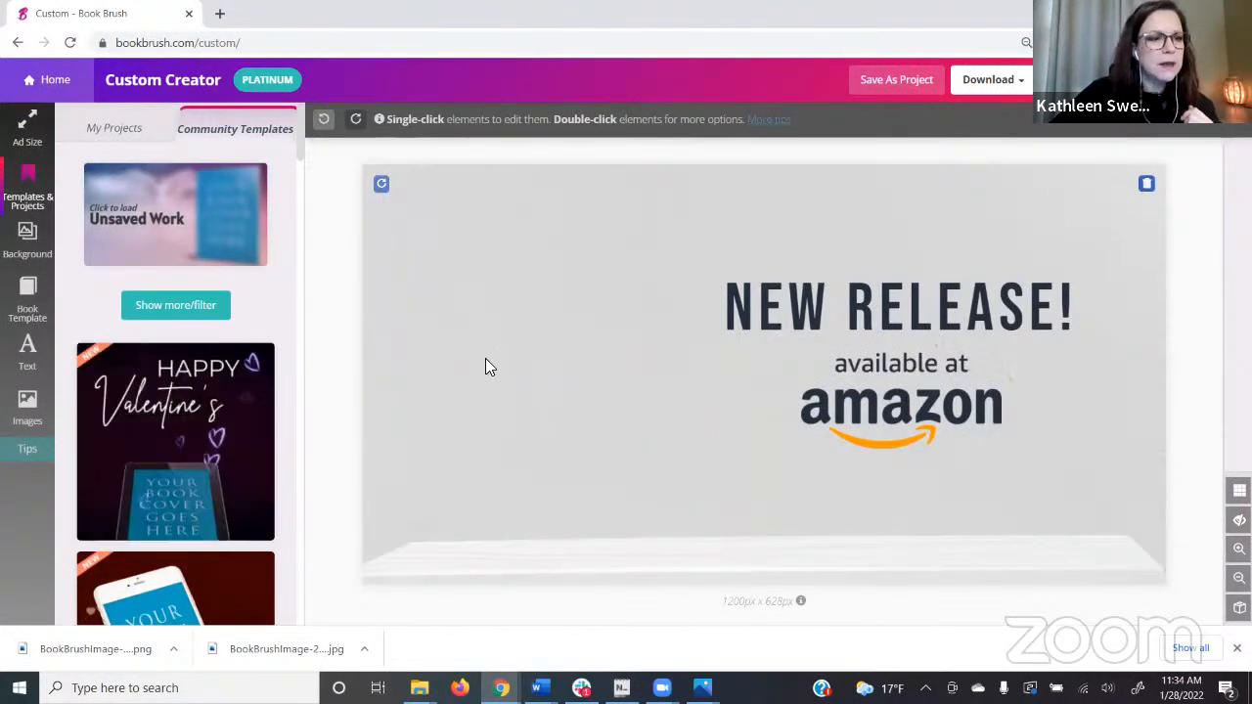
click(27, 416)
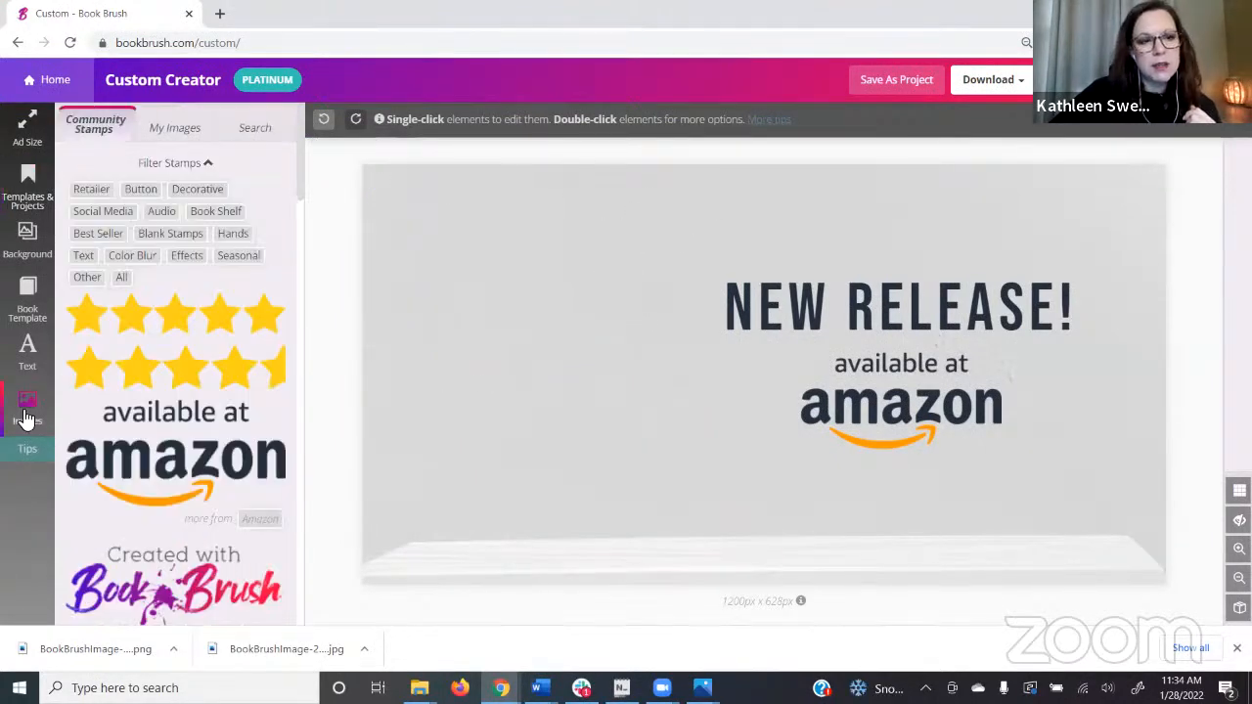
click(180, 127)
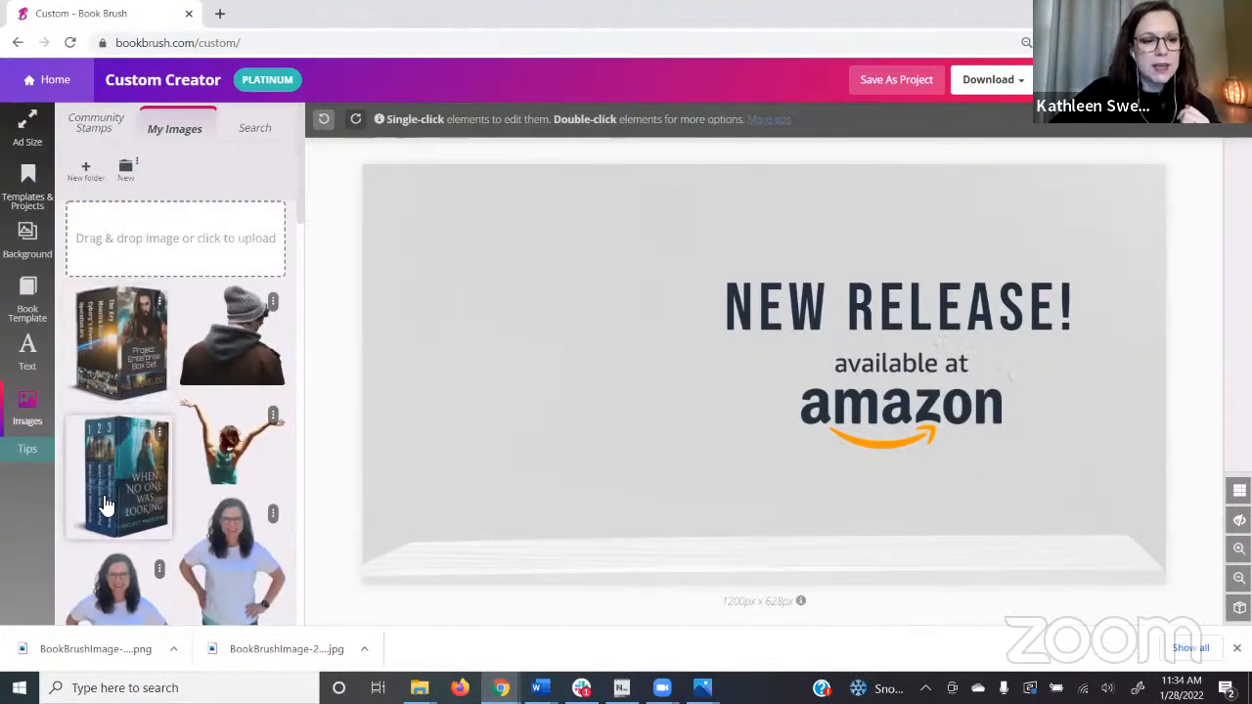
click(177, 356)
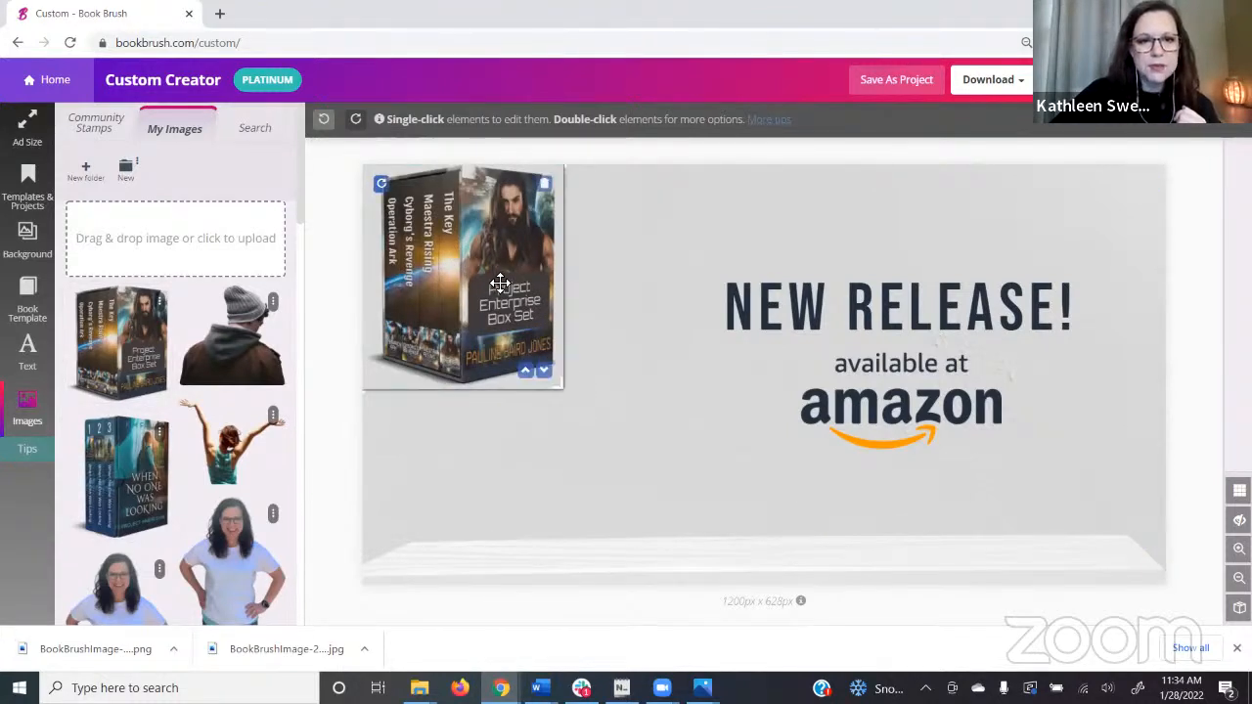
click(471, 292)
drag(101, 176, 129, 176)
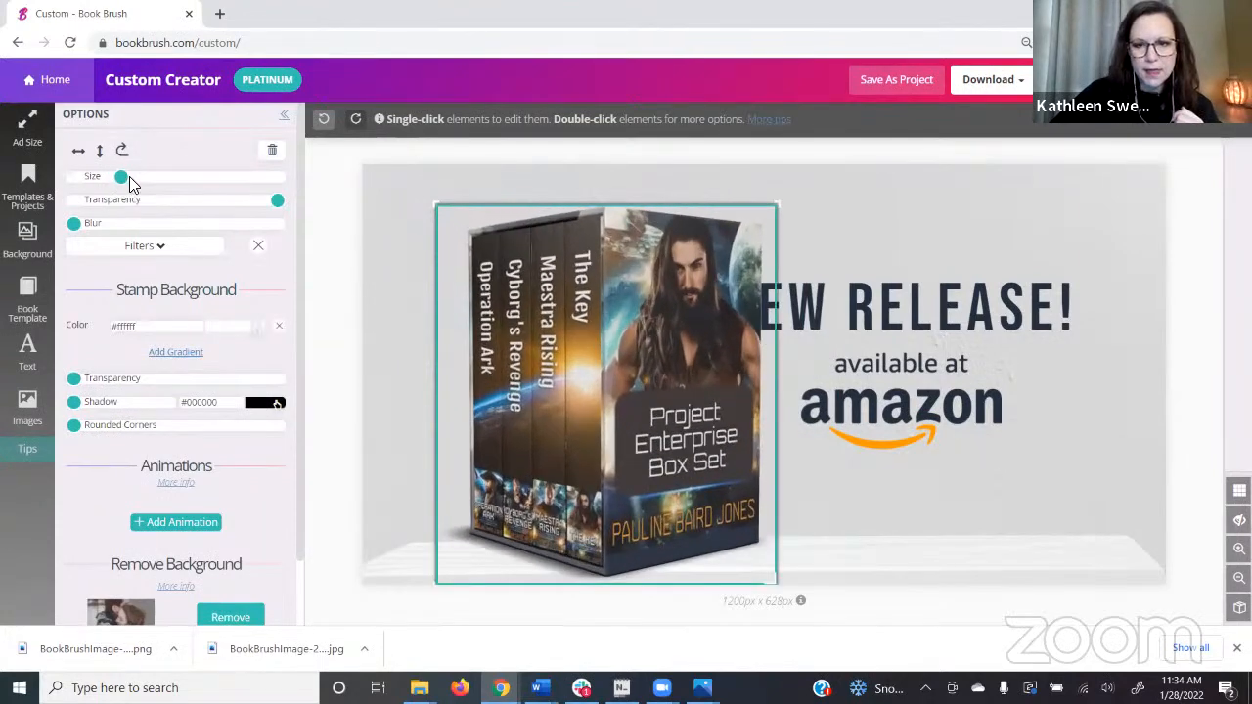
Rearrange the ad so the box set stands on the right of the shelf and the headline sits on the left above the Amazon stamp
drag(466, 366, 821, 353)
drag(734, 296, 446, 280)
drag(910, 349, 564, 343)
drag(900, 439, 496, 450)
drag(688, 402, 1016, 417)
click(556, 323)
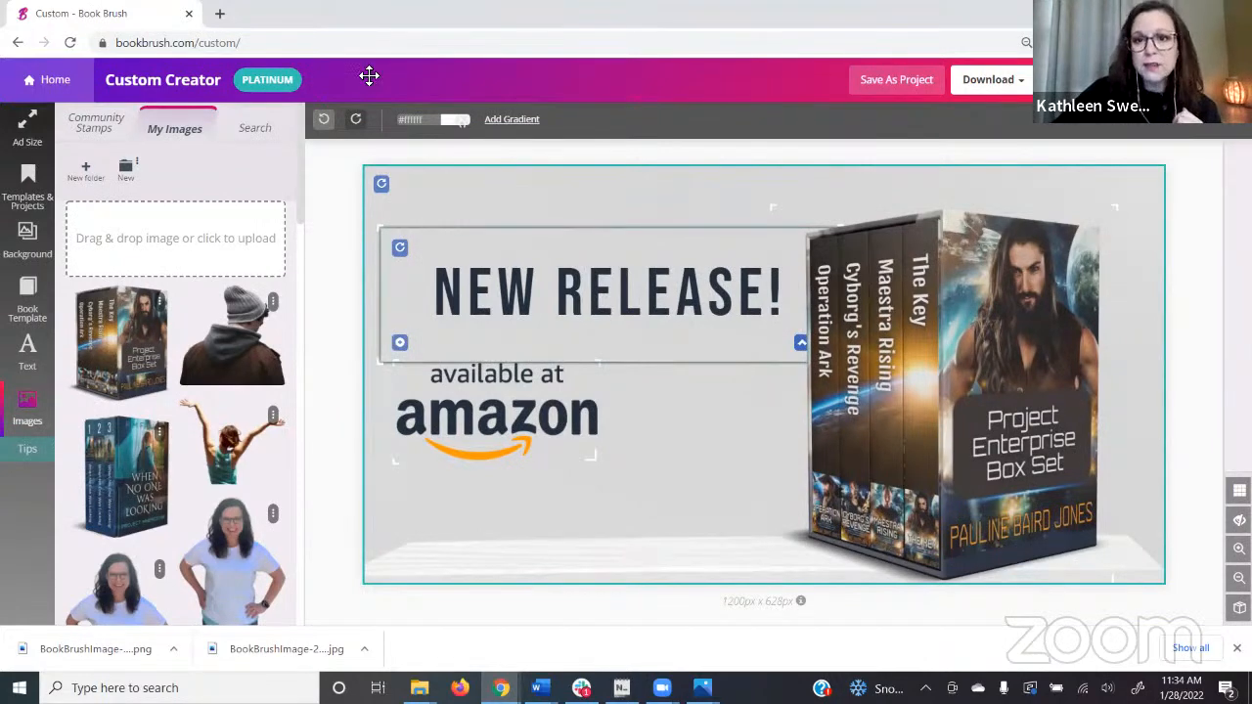
drag(518, 355, 483, 355)
drag(525, 417, 570, 420)
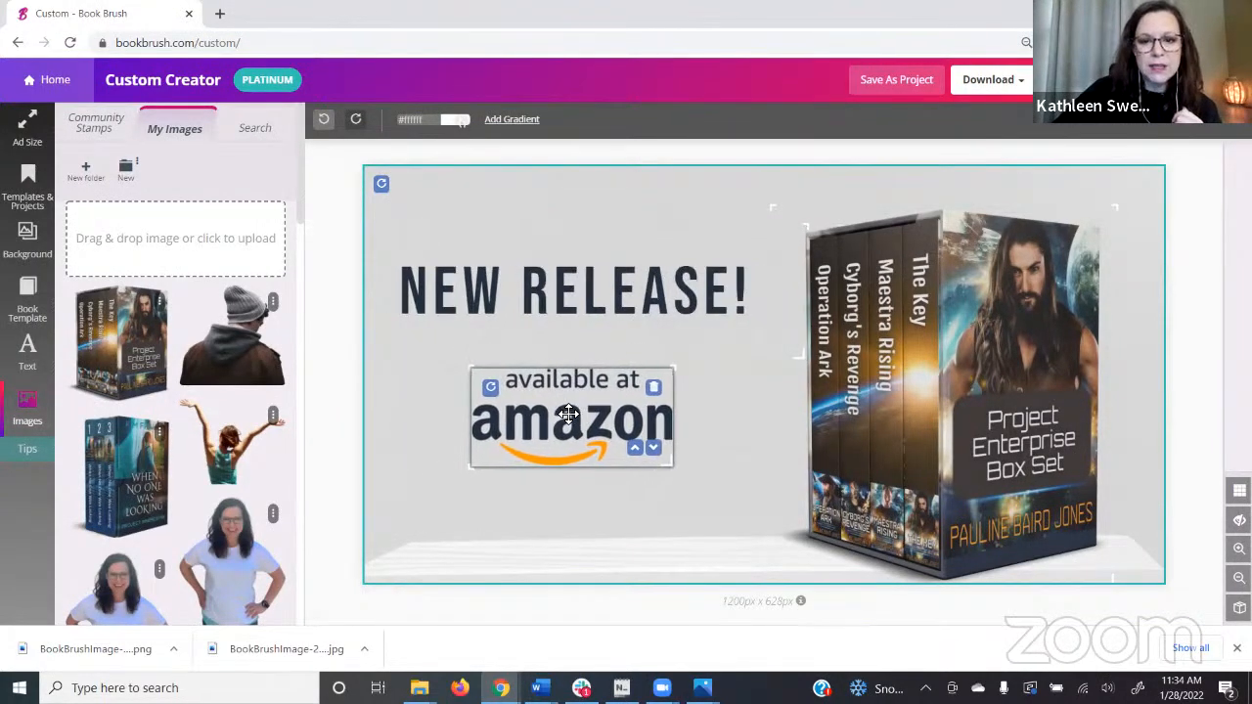
click(1027, 619)
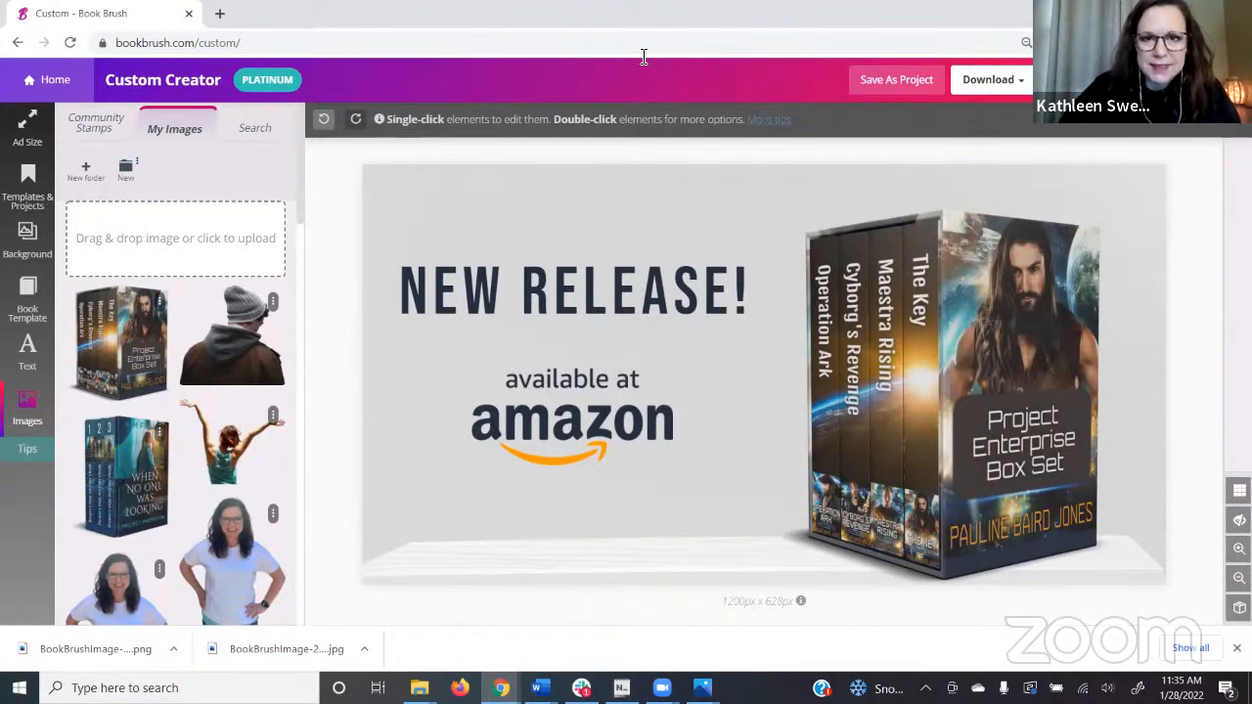
click(723, 217)
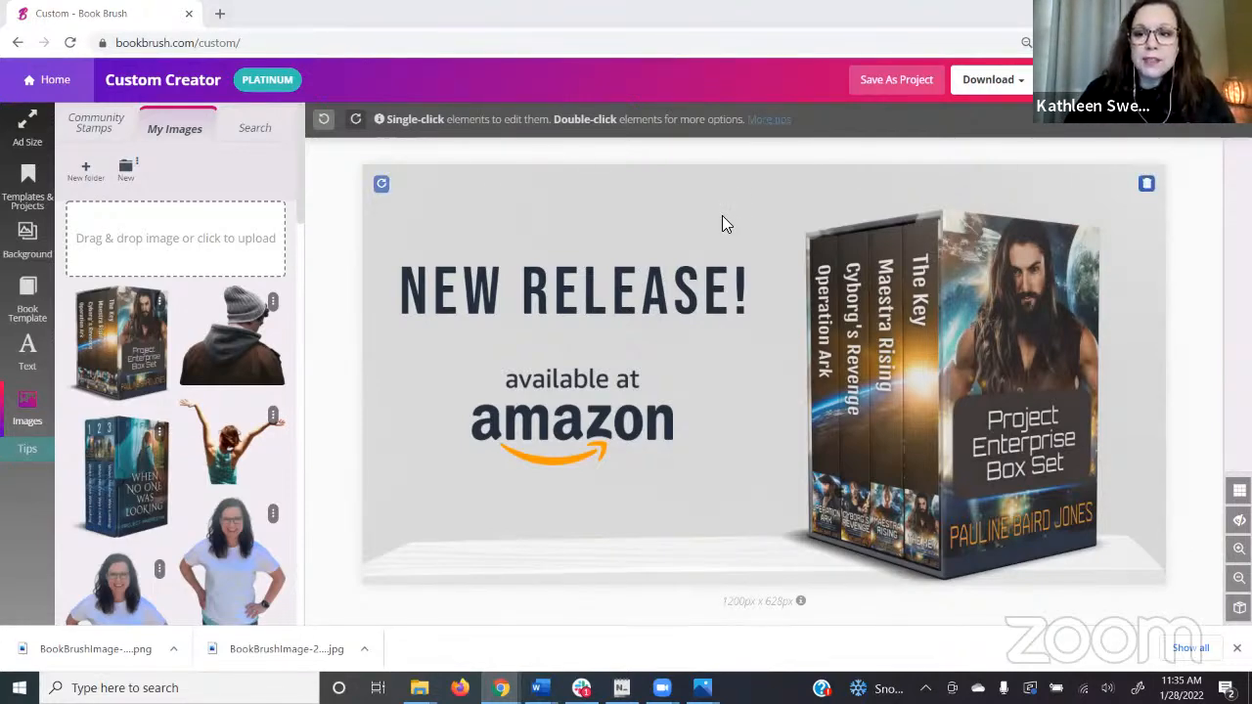